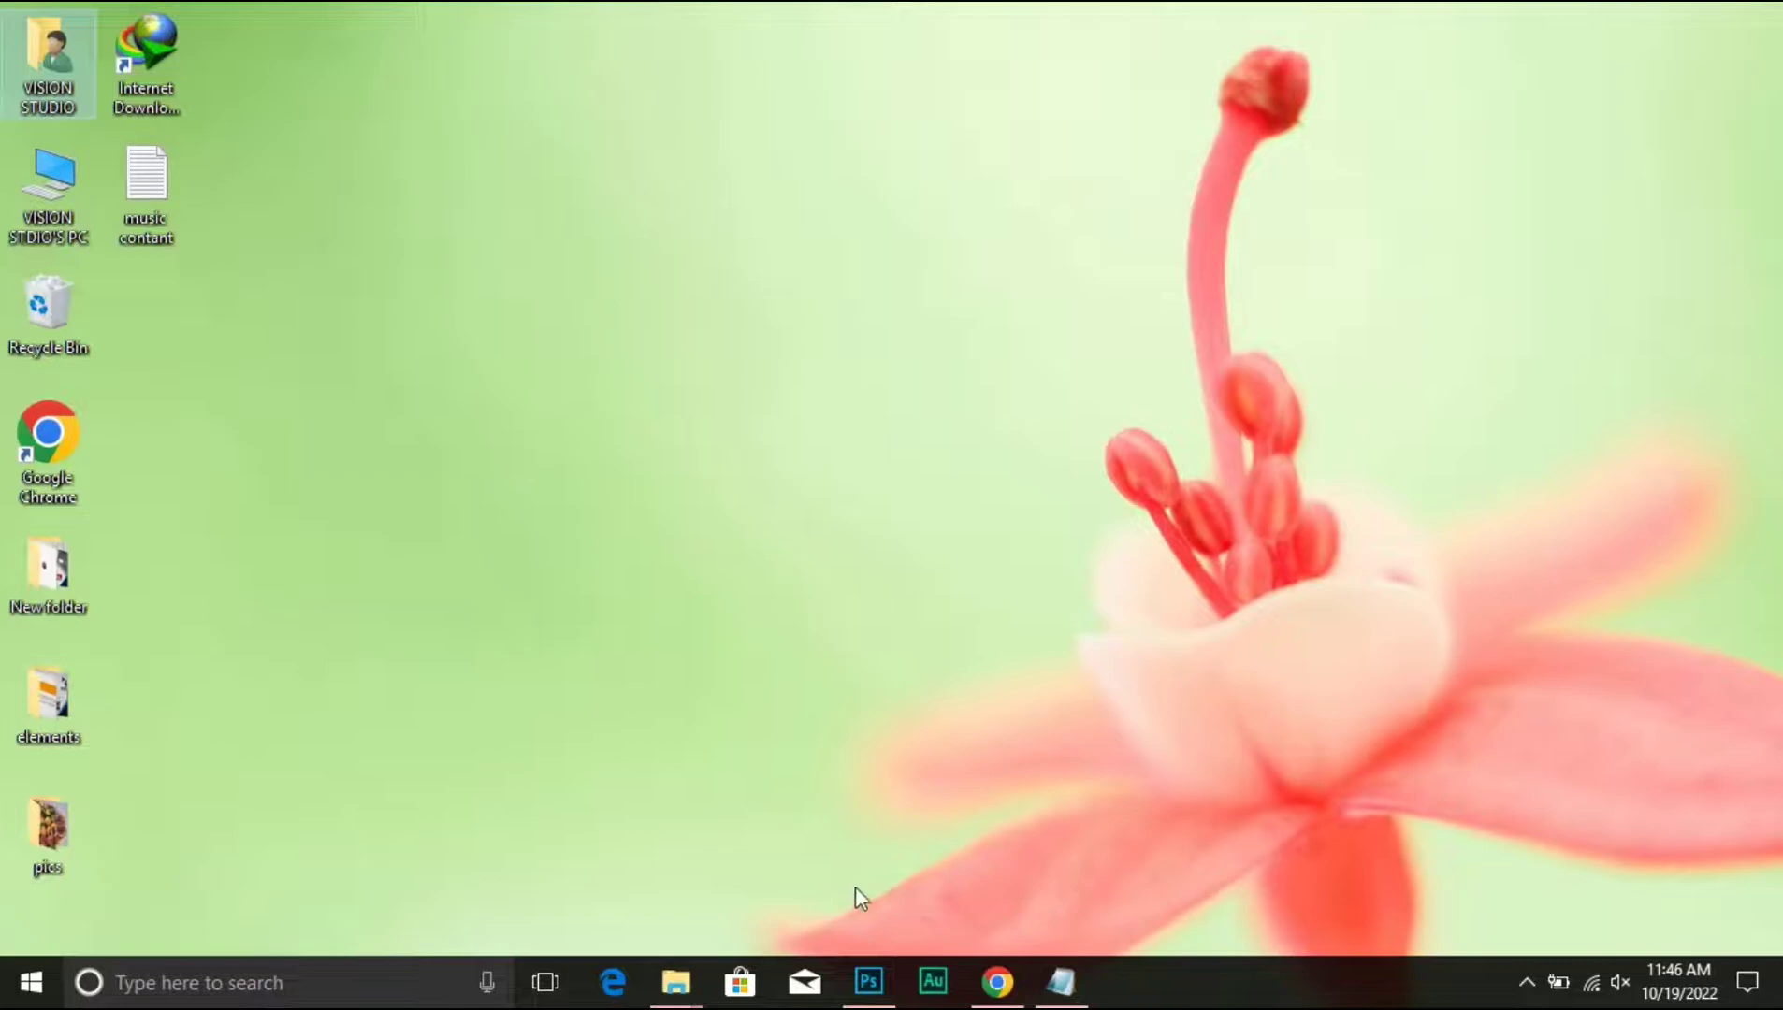
- Switch to Photoshop and detach the Layers panel so it floats over the middle of the canvas
click(866, 984)
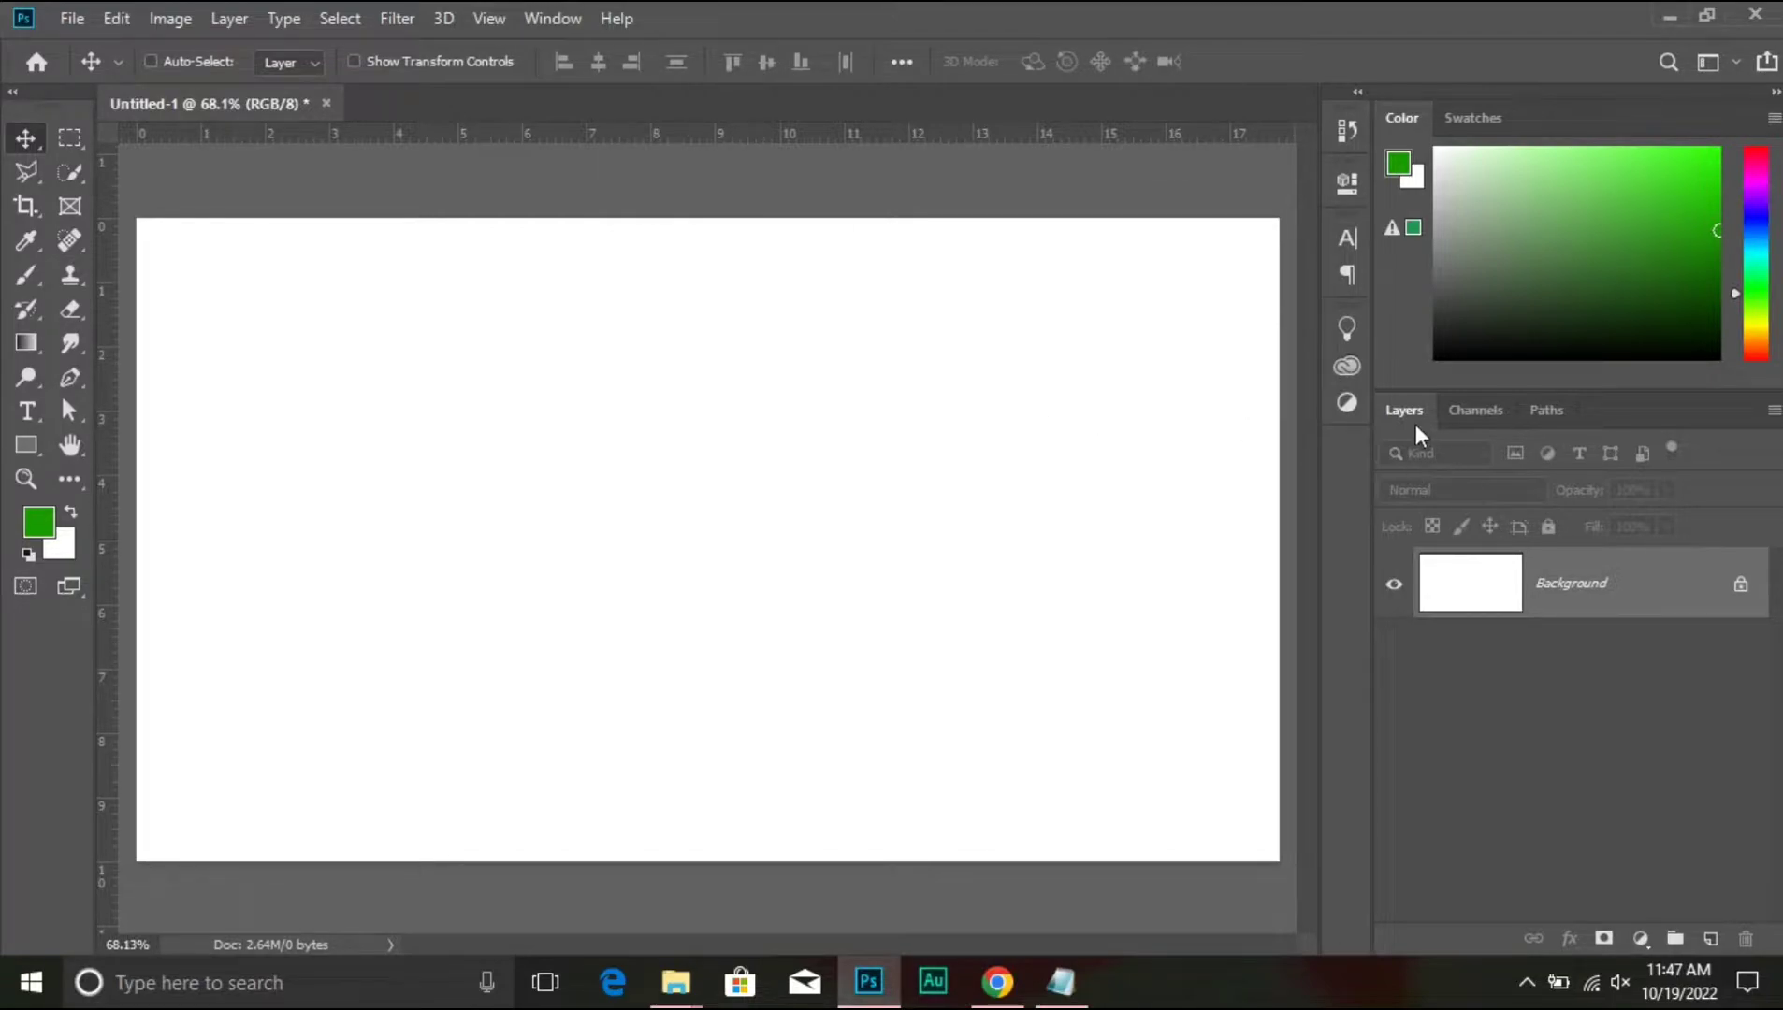
drag(1412, 408, 595, 269)
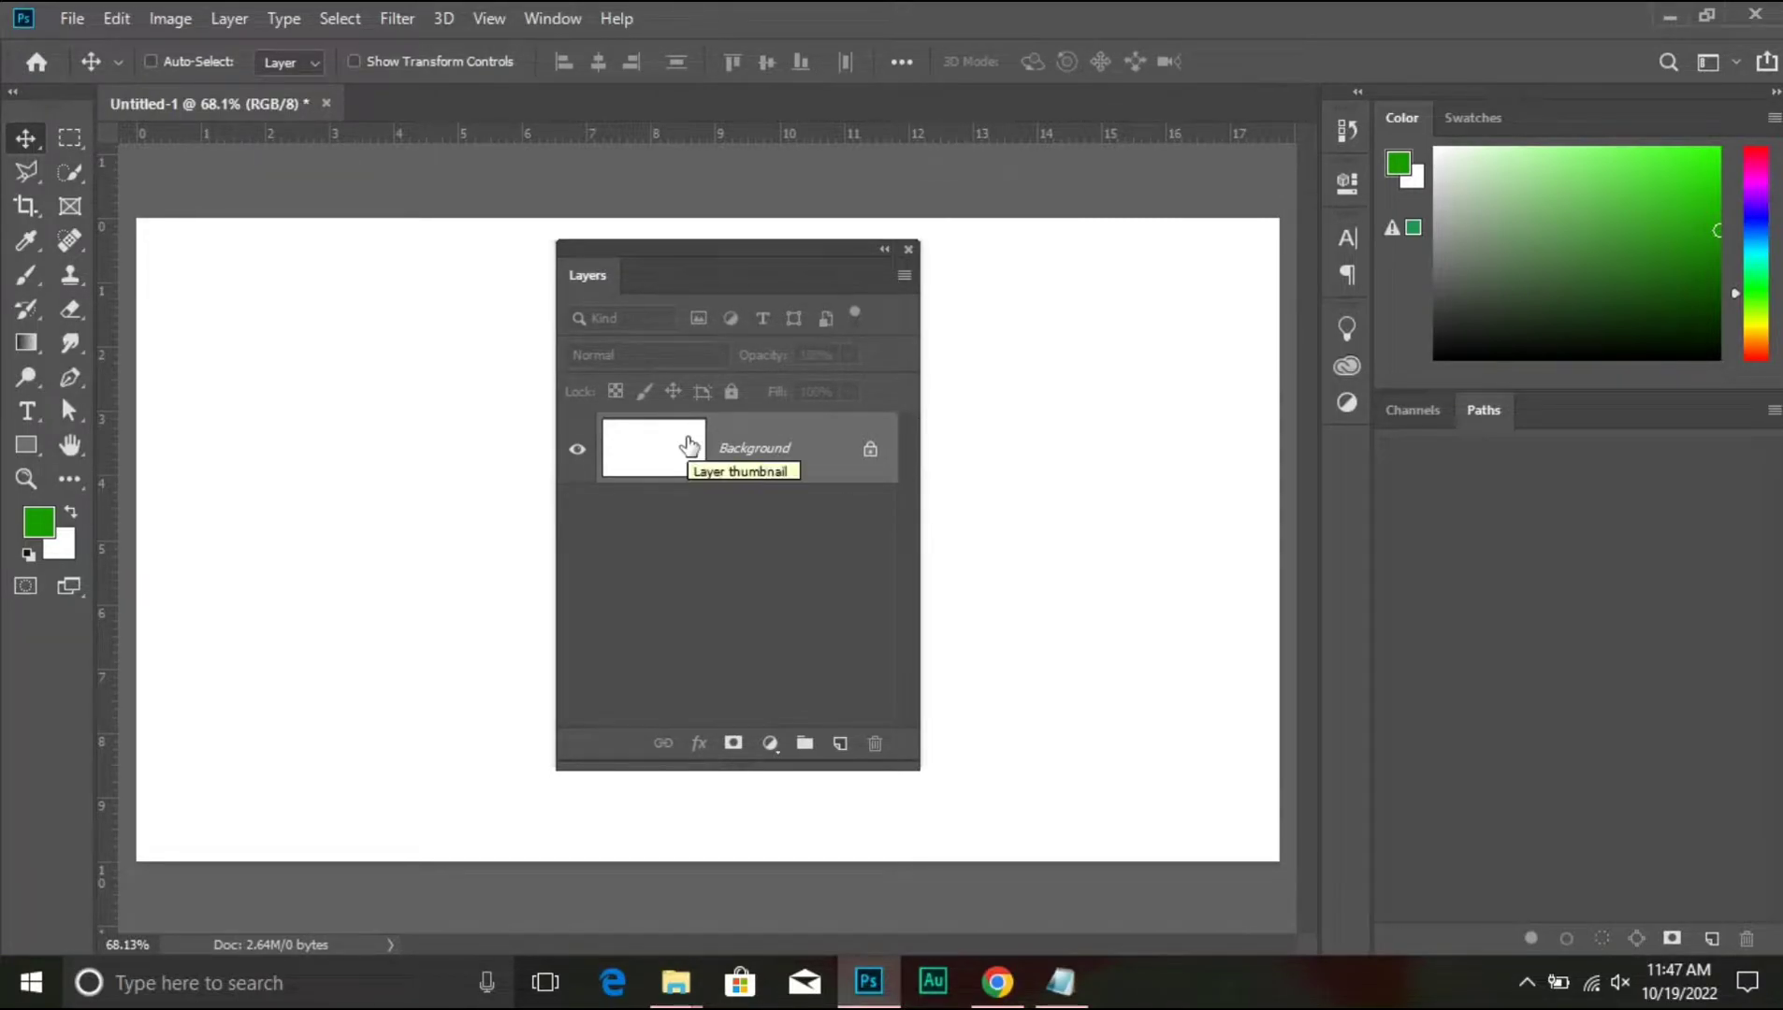
- Close the floating Layers panel and show it again
click(906, 251)
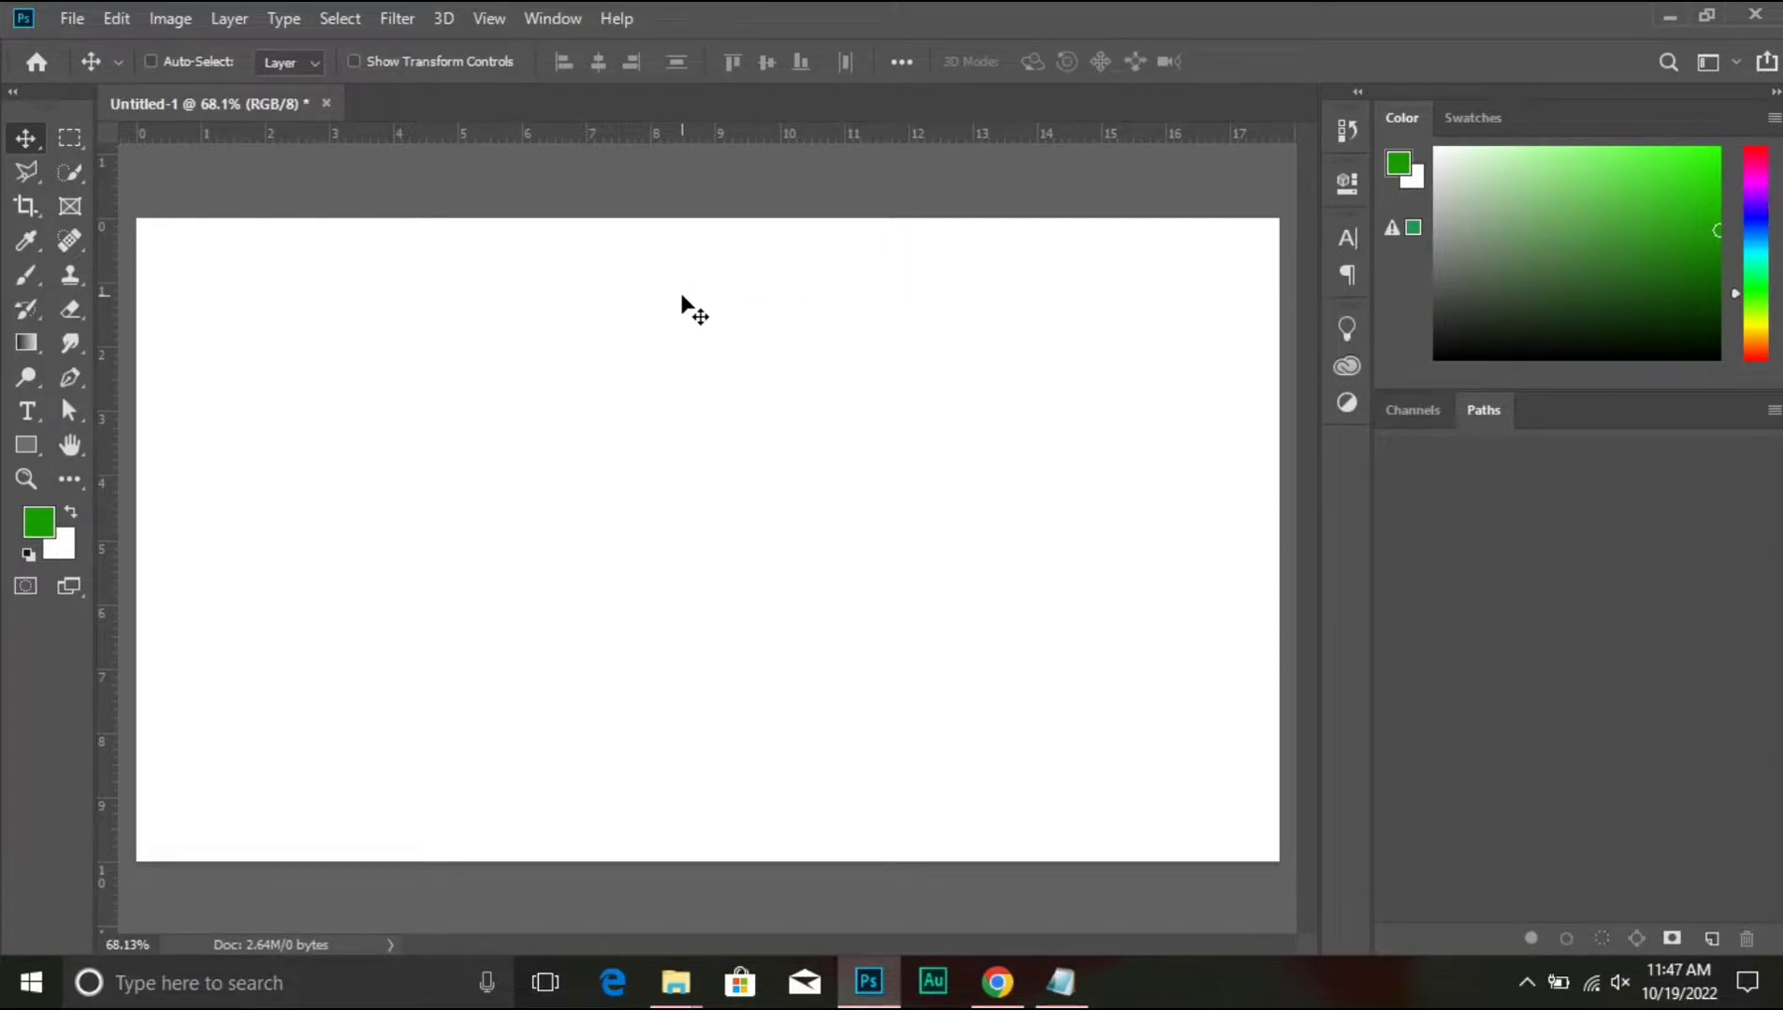
click(534, 17)
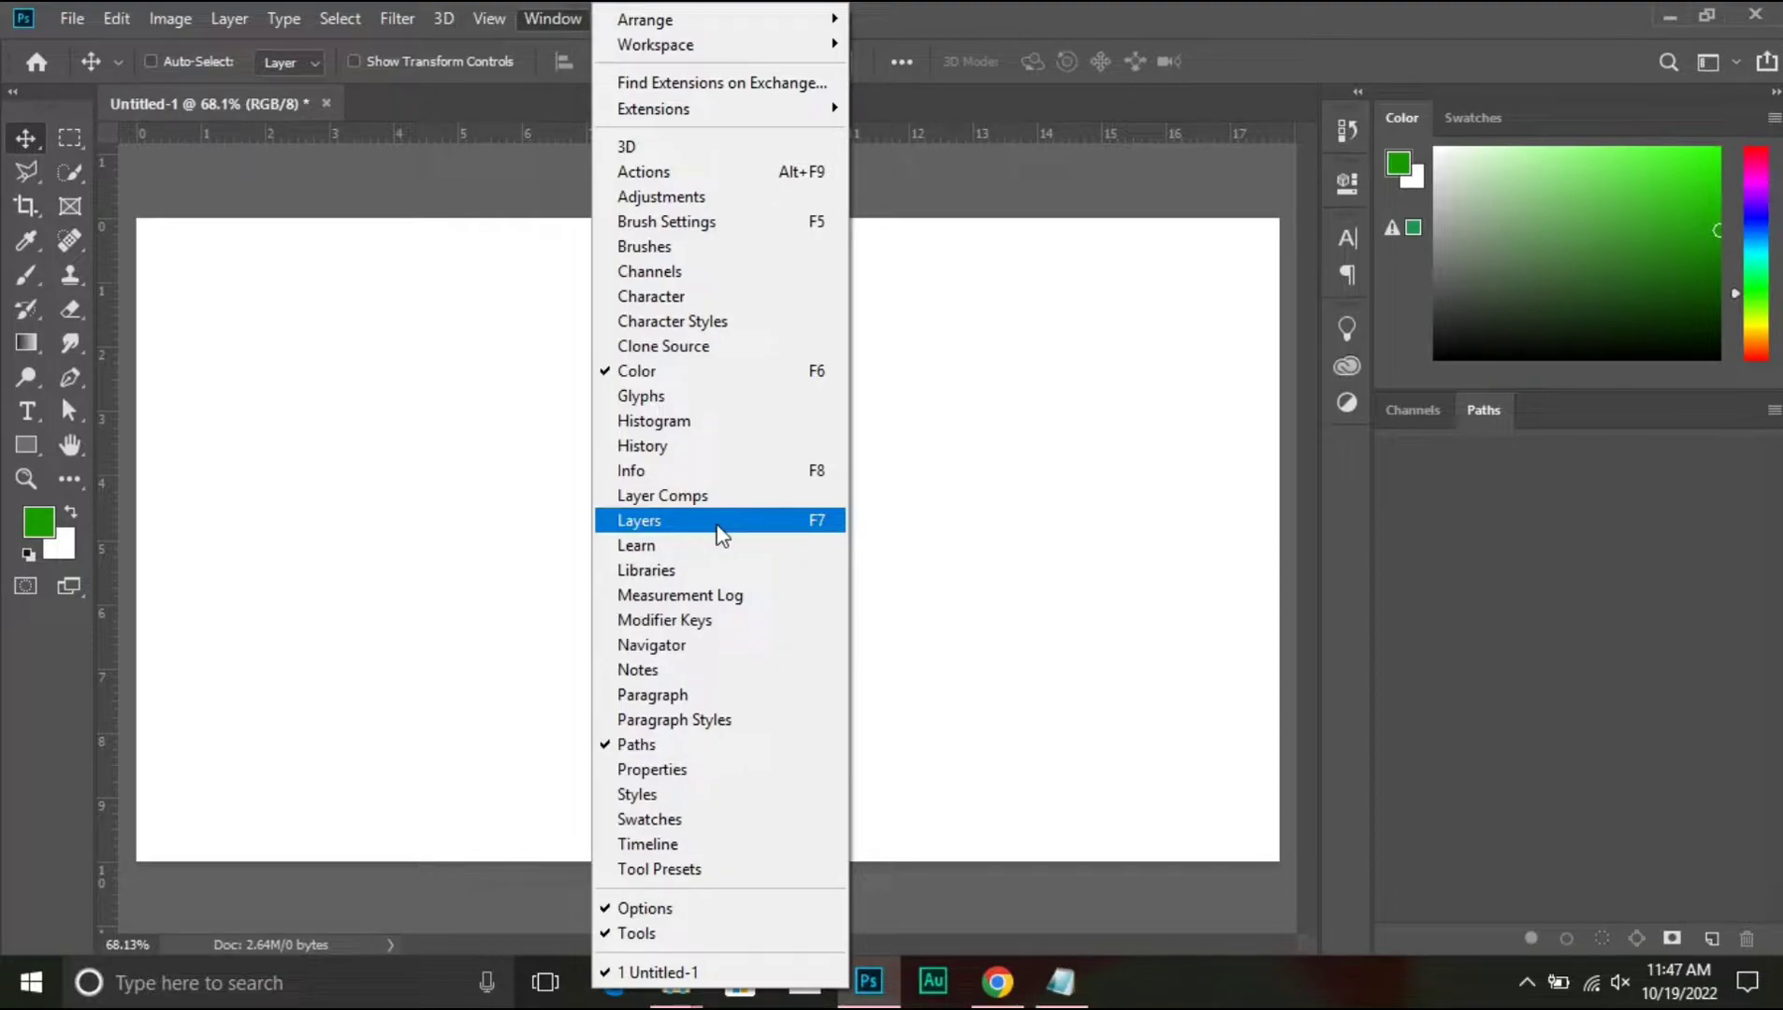
click(659, 526)
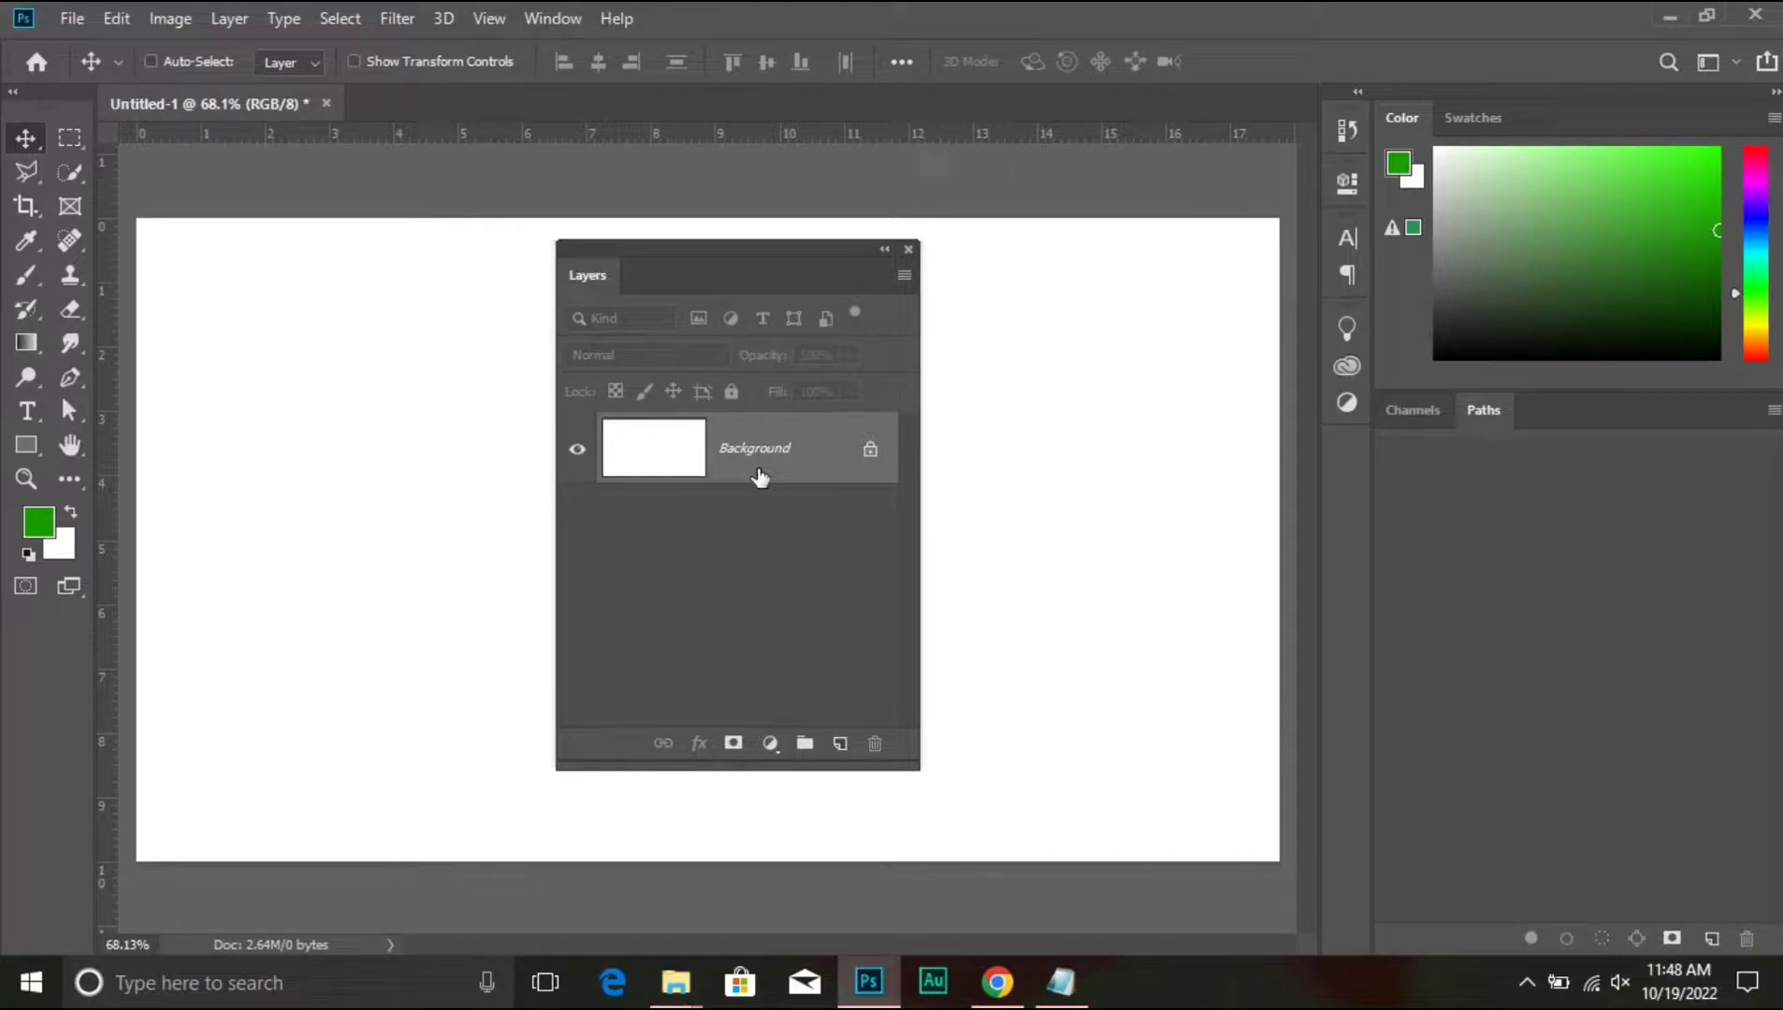
- Convert the Background into a regular layer named Layer 0 through the New Layer dialog, and undo the conversion
double_click(809, 452)
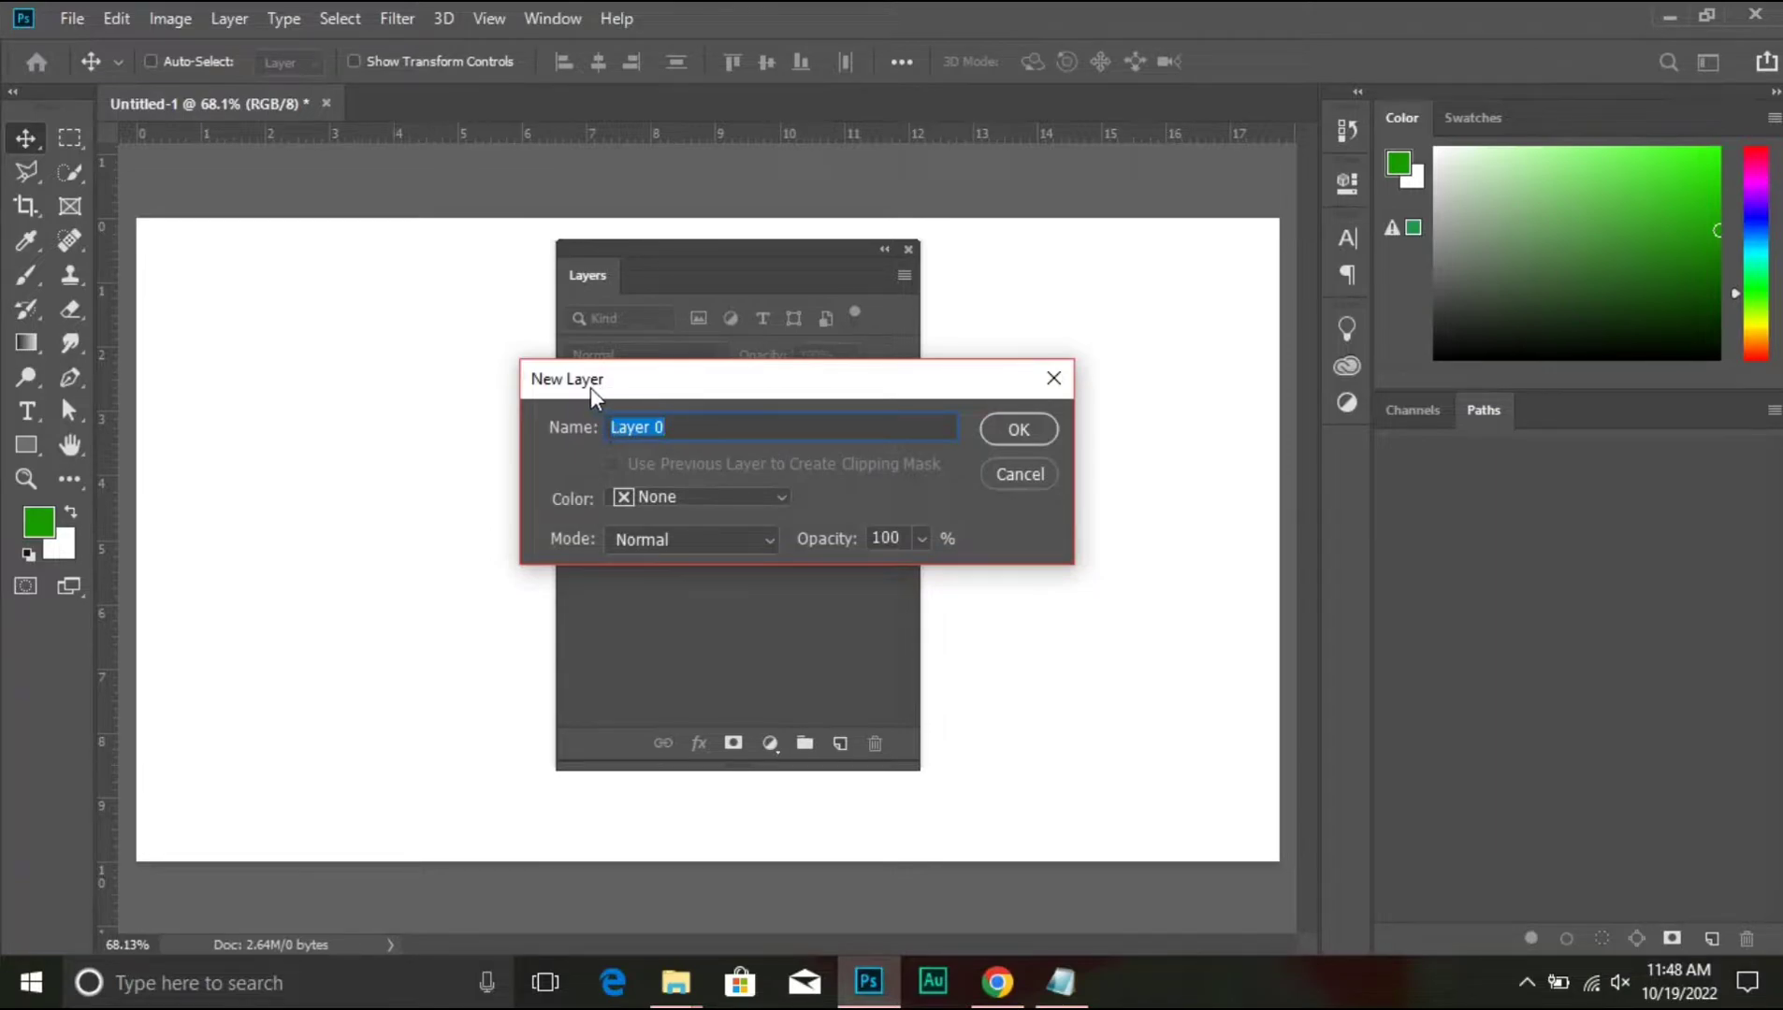
drag(830, 383, 767, 382)
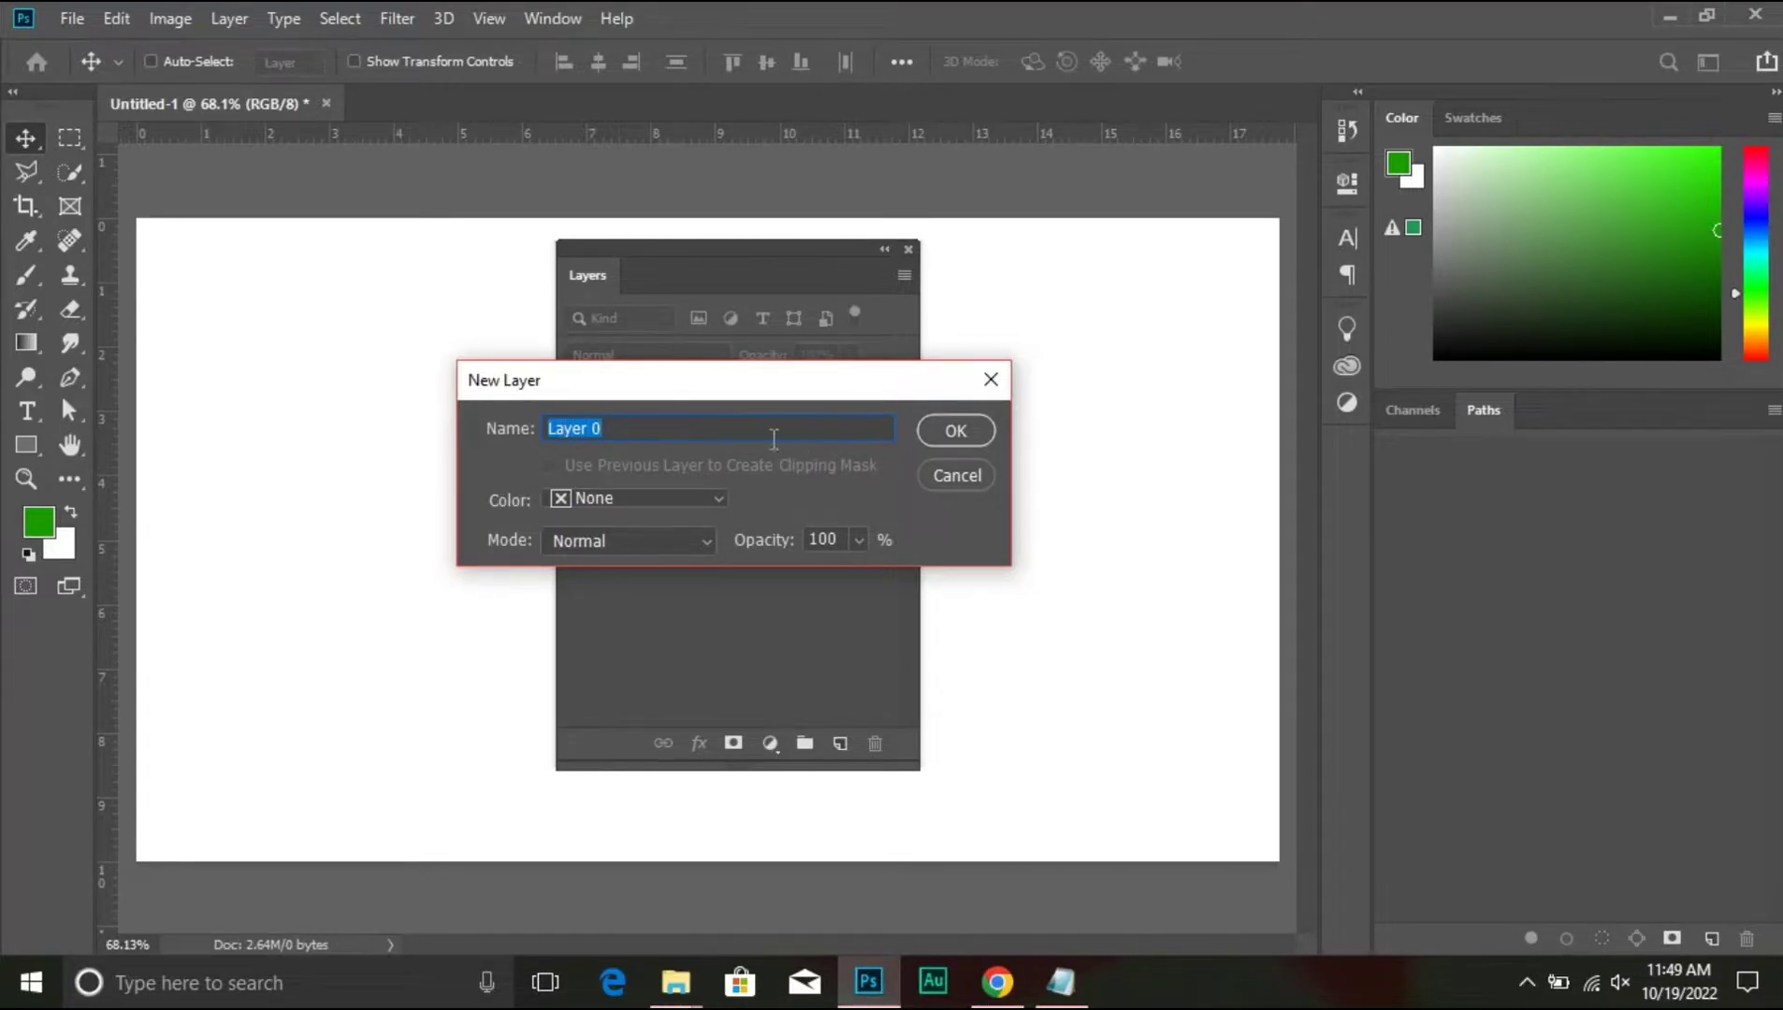
drag(762, 394, 740, 547)
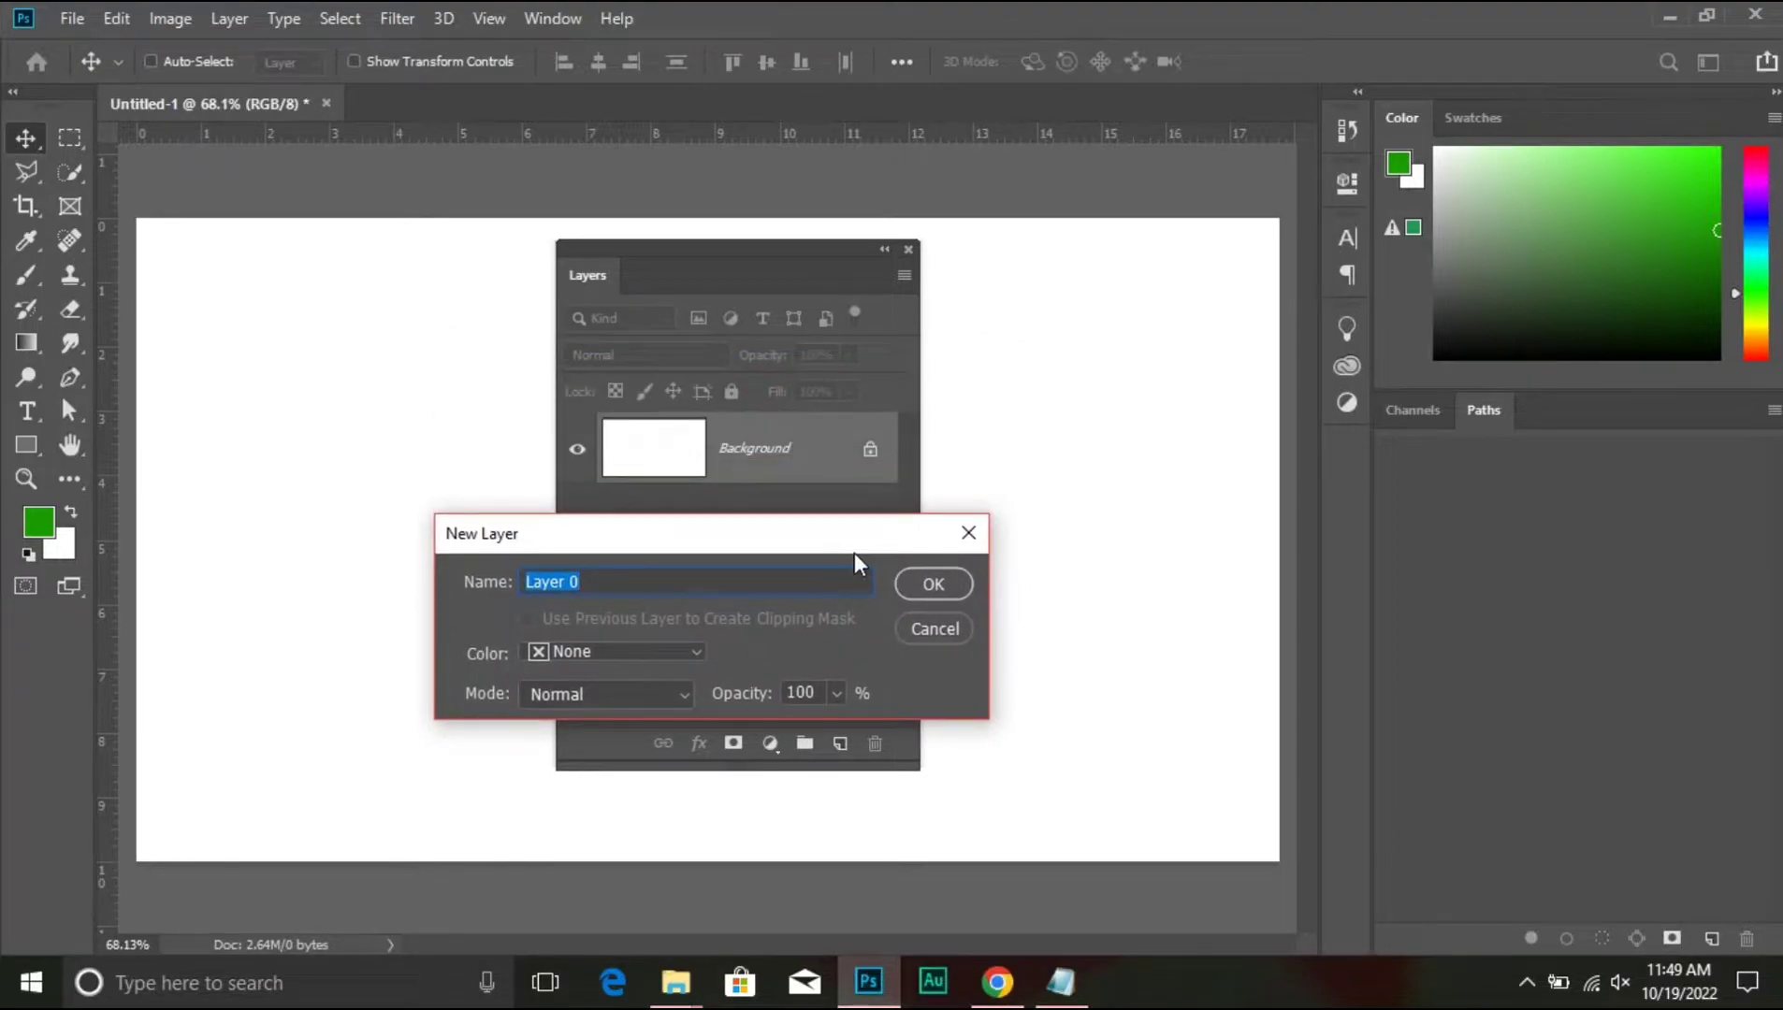
click(930, 582)
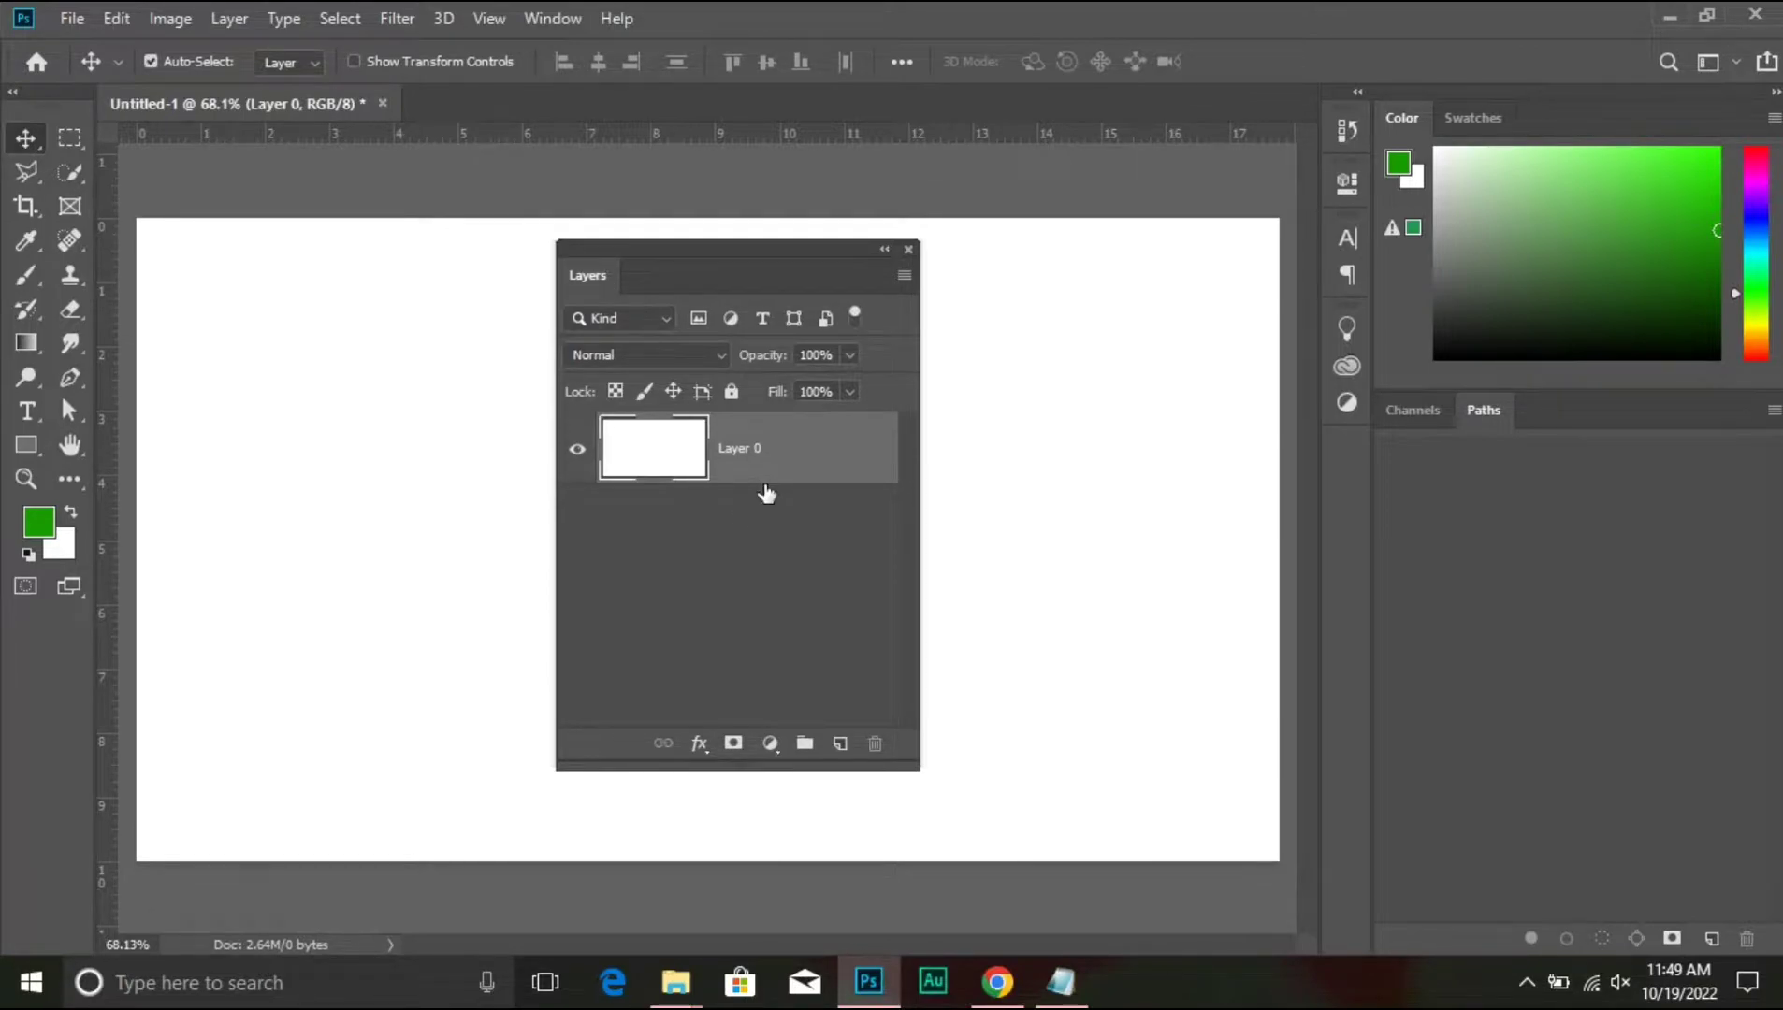
key(ctrl+z)
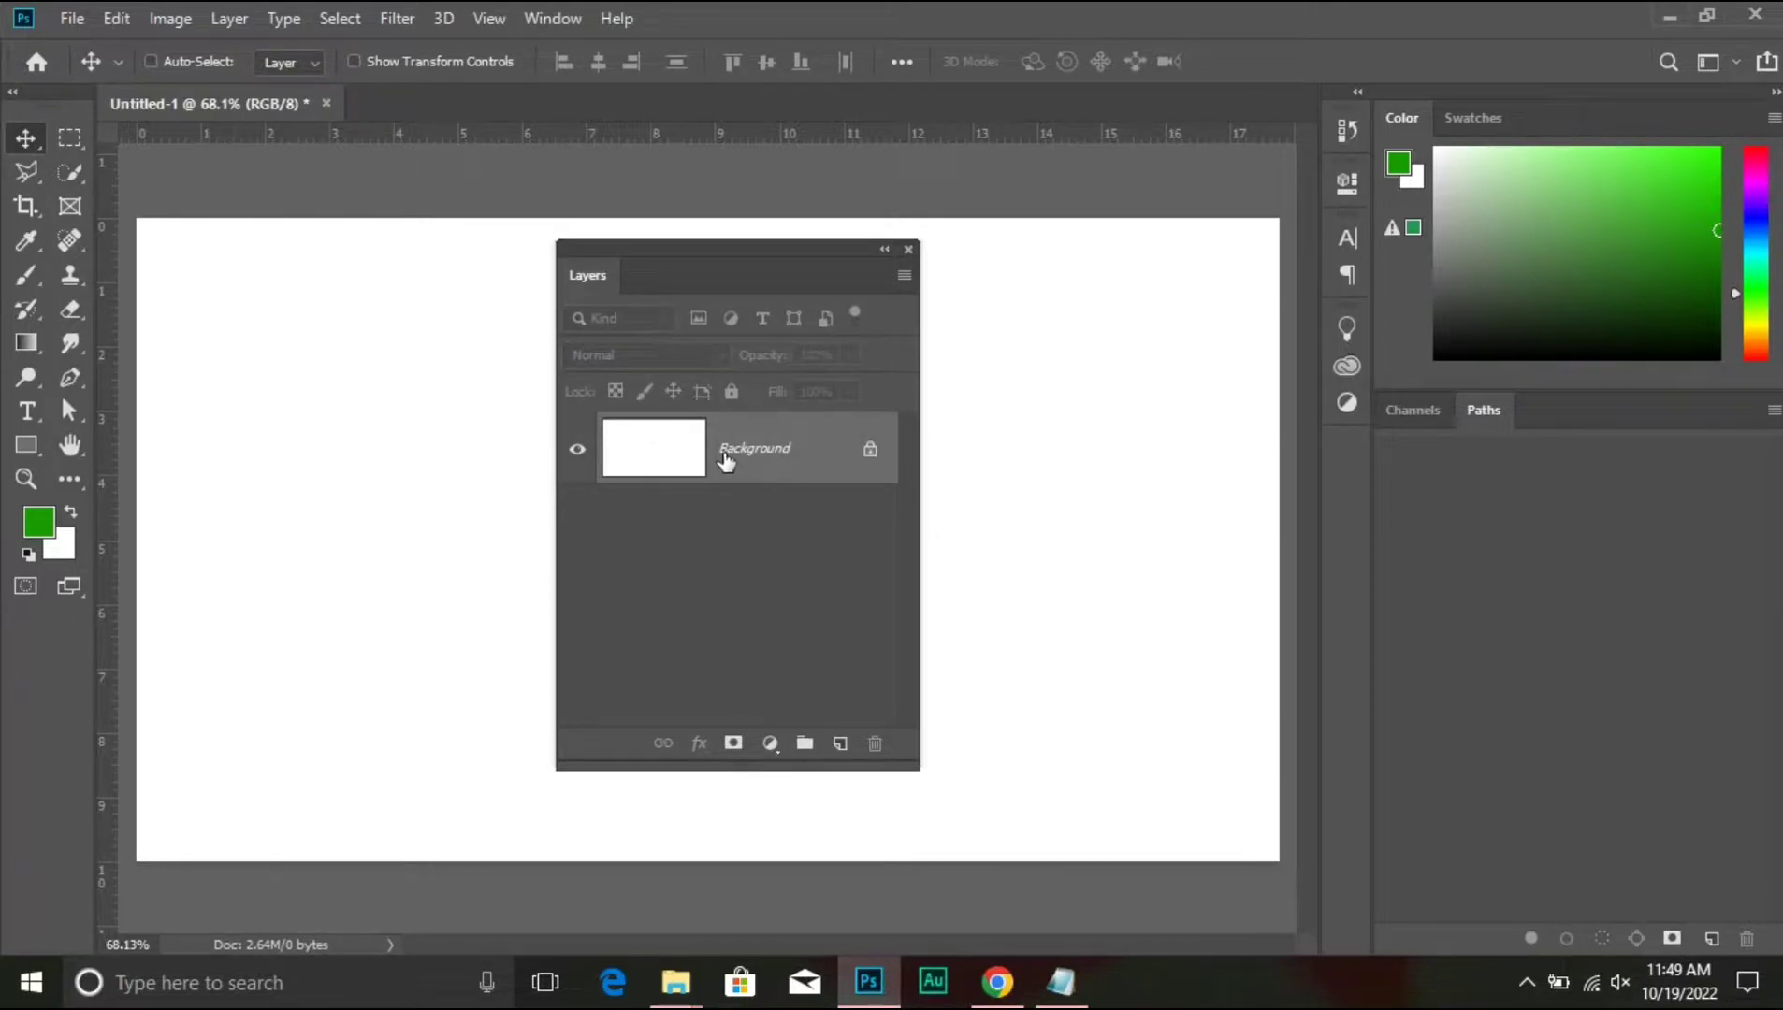
- Unlock the Background layer directly, without using the New Layer dialog, to make it a regular layer
double_click(794, 441)
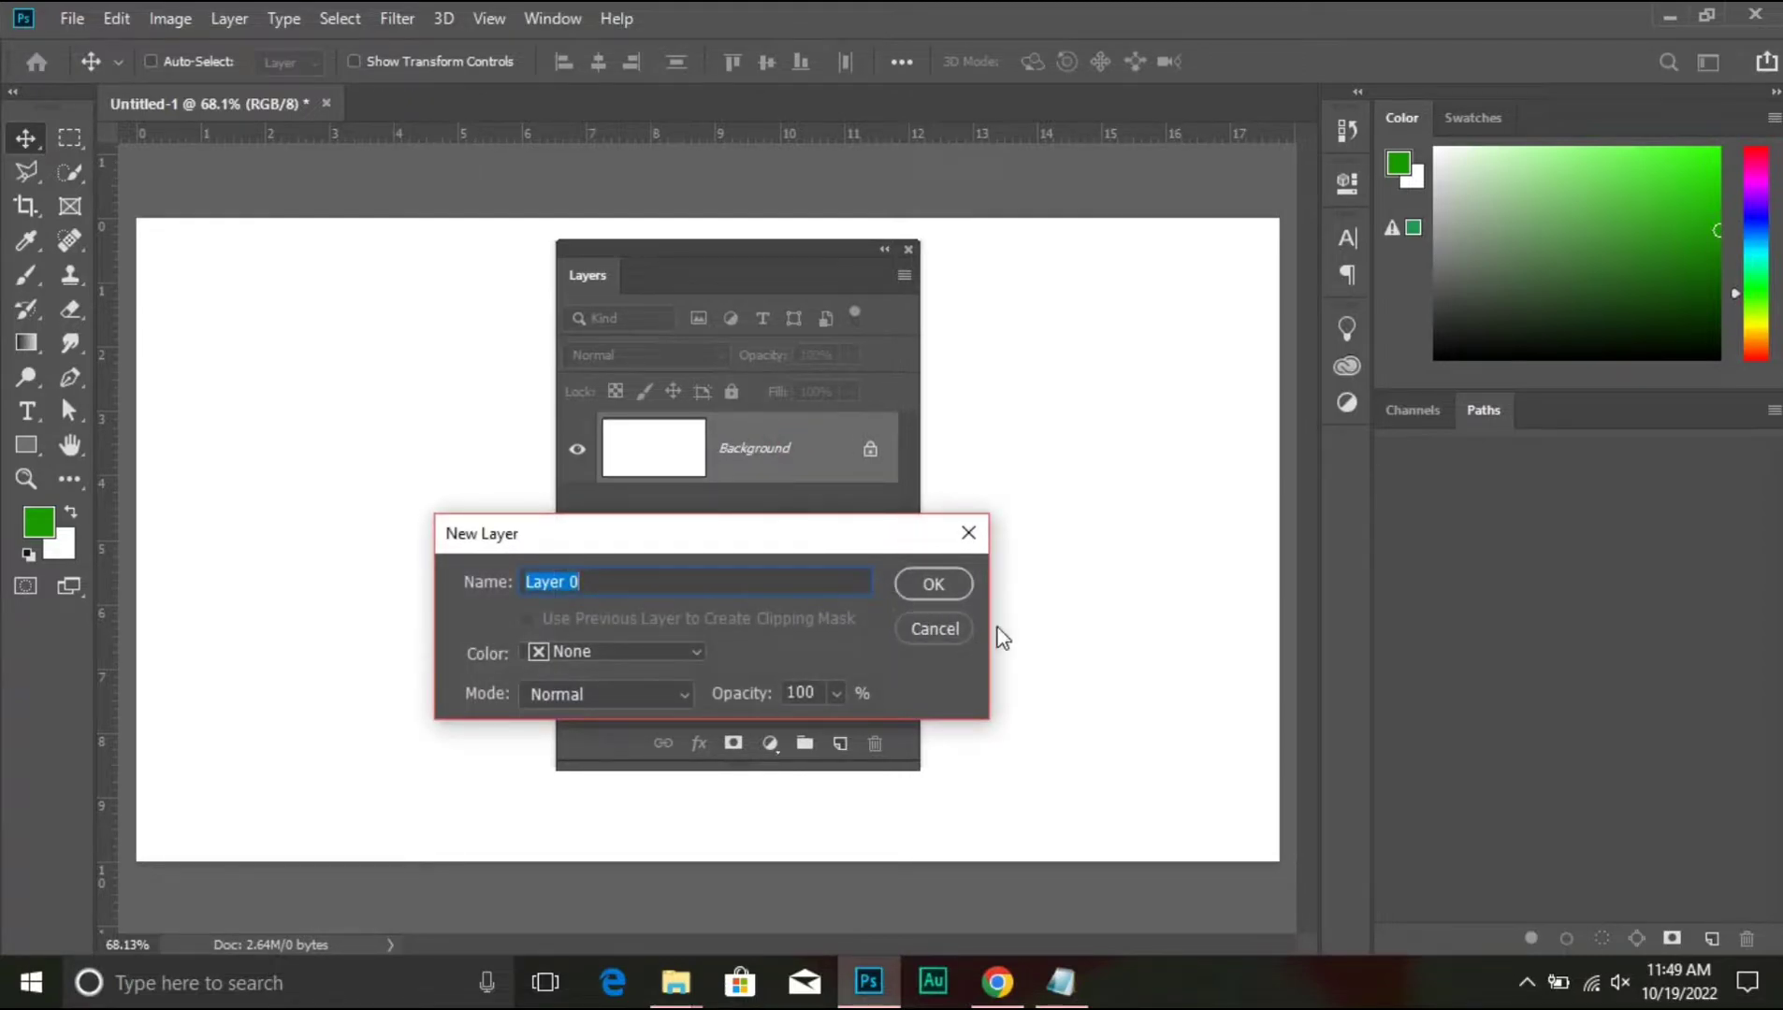
click(945, 629)
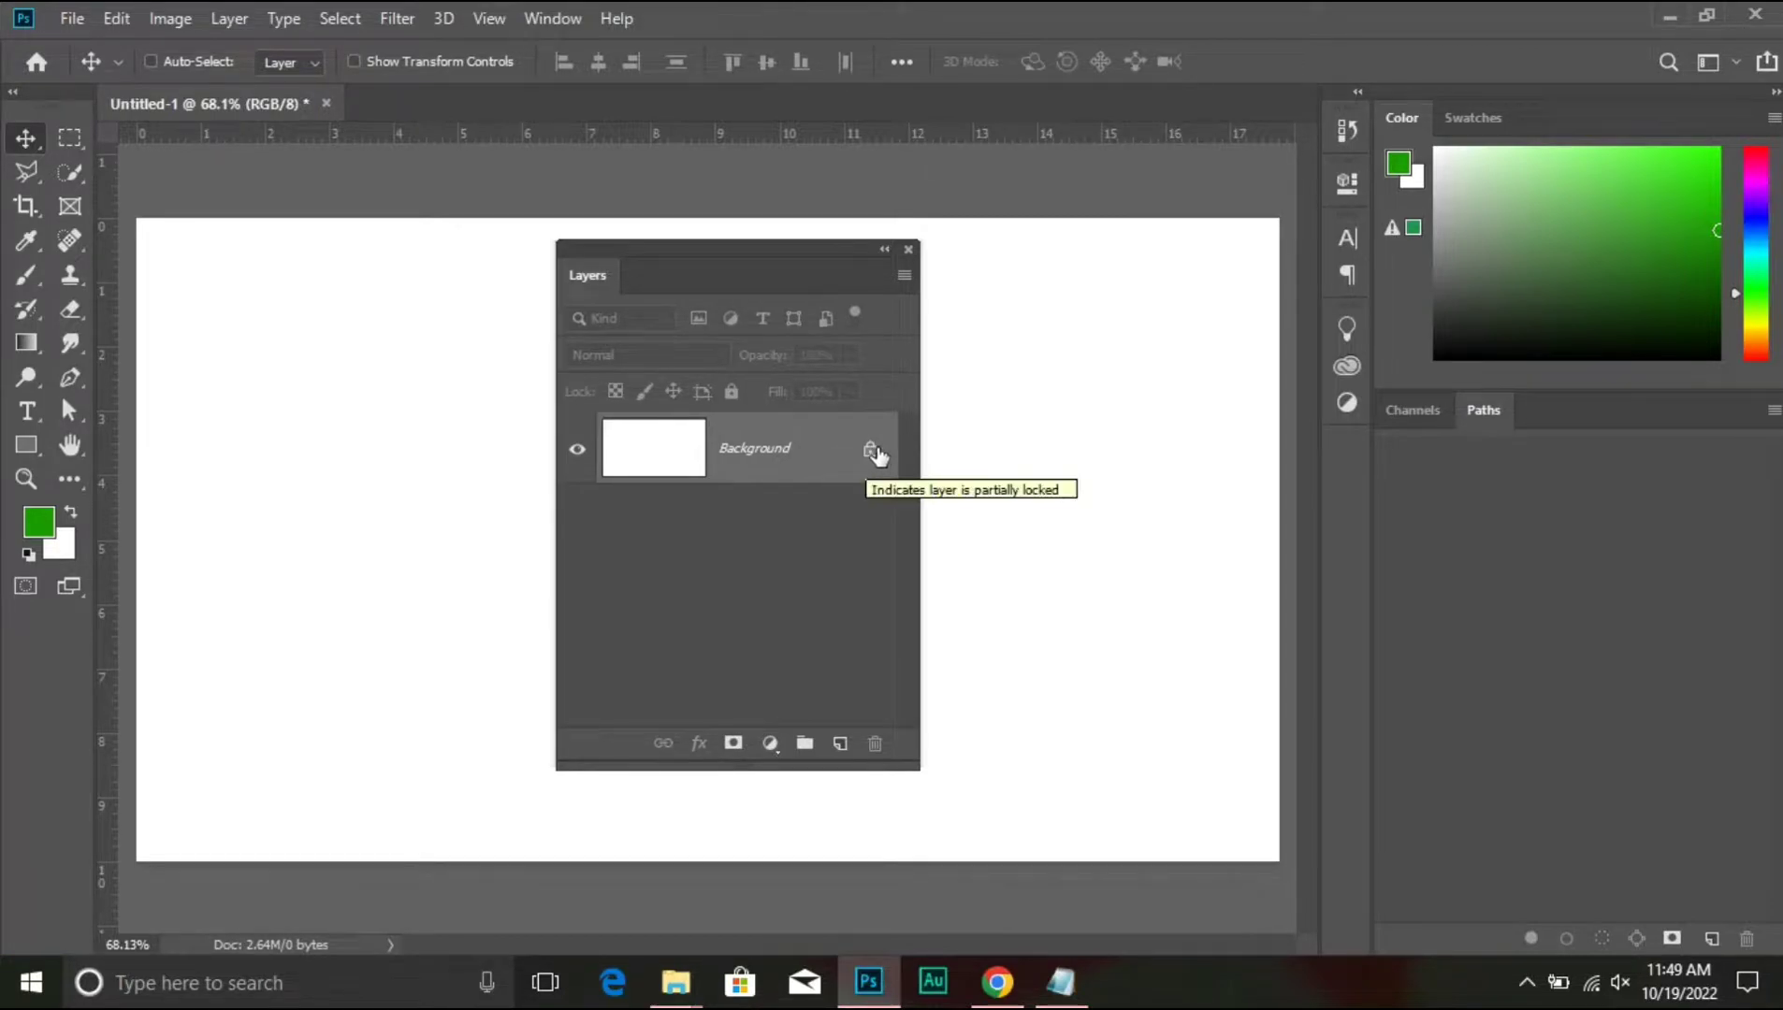
click(869, 453)
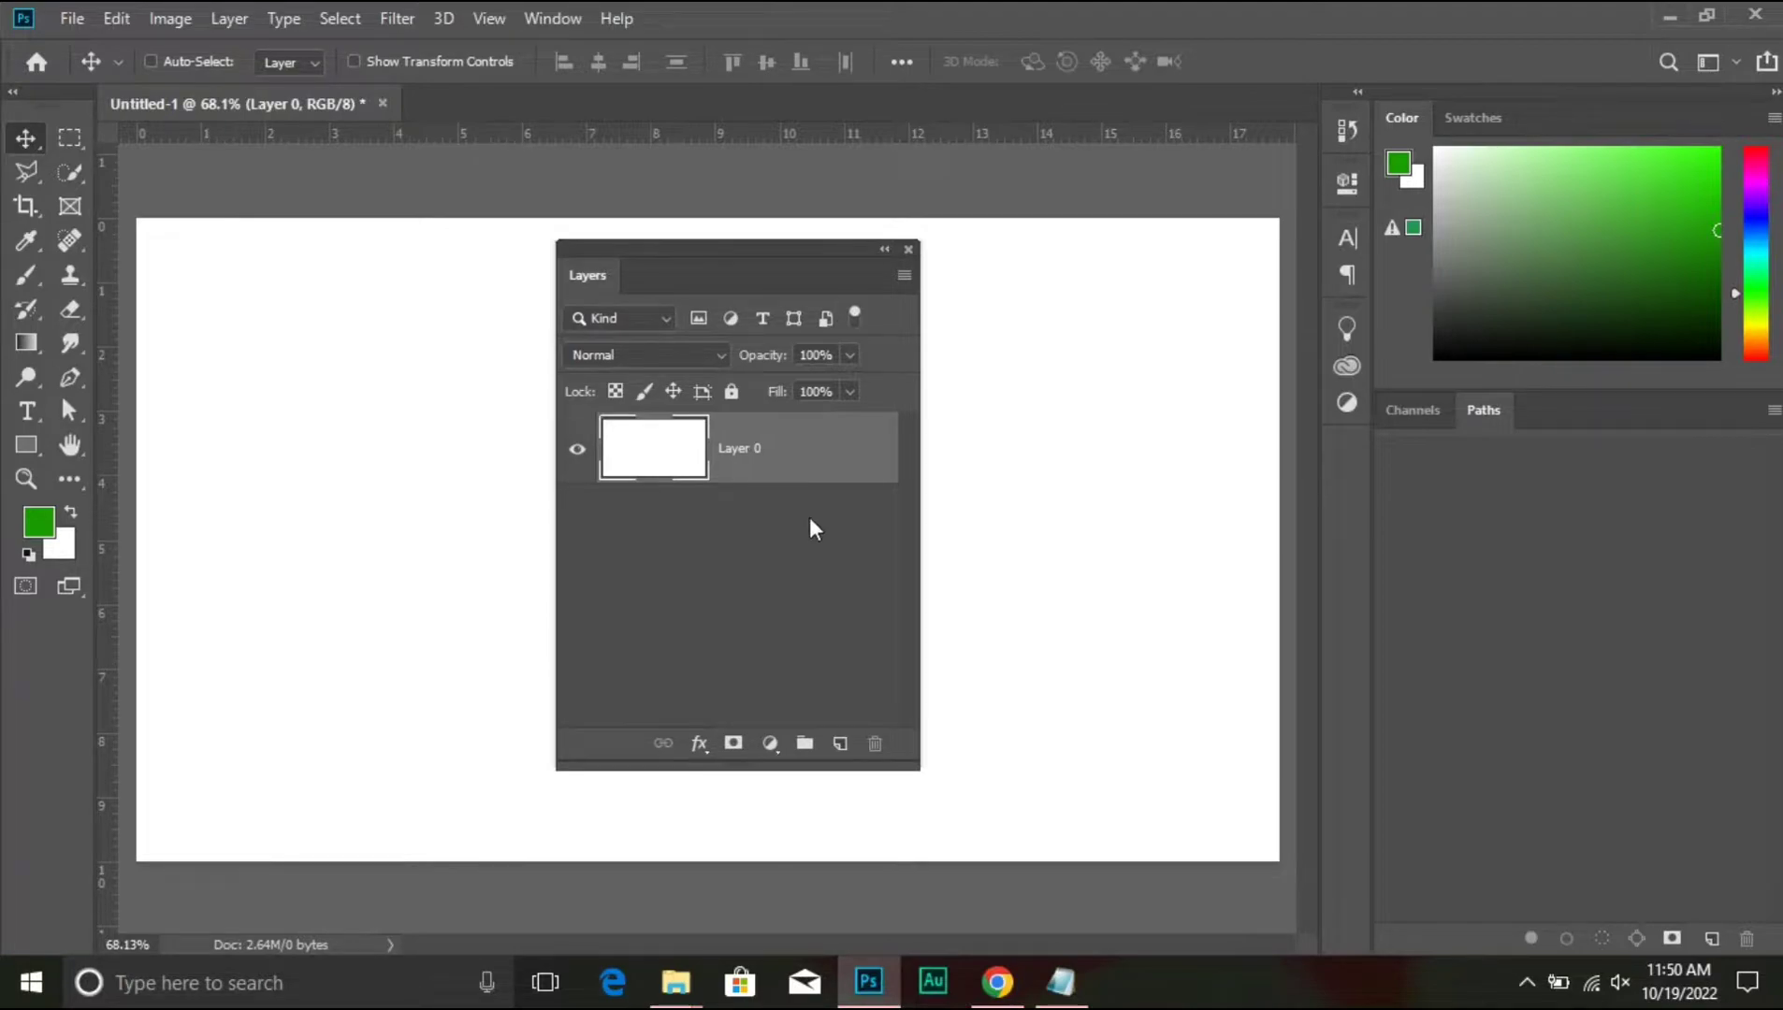
- Add nine new empty layers above Layer 0 and look through the layer stack
click(840, 746)
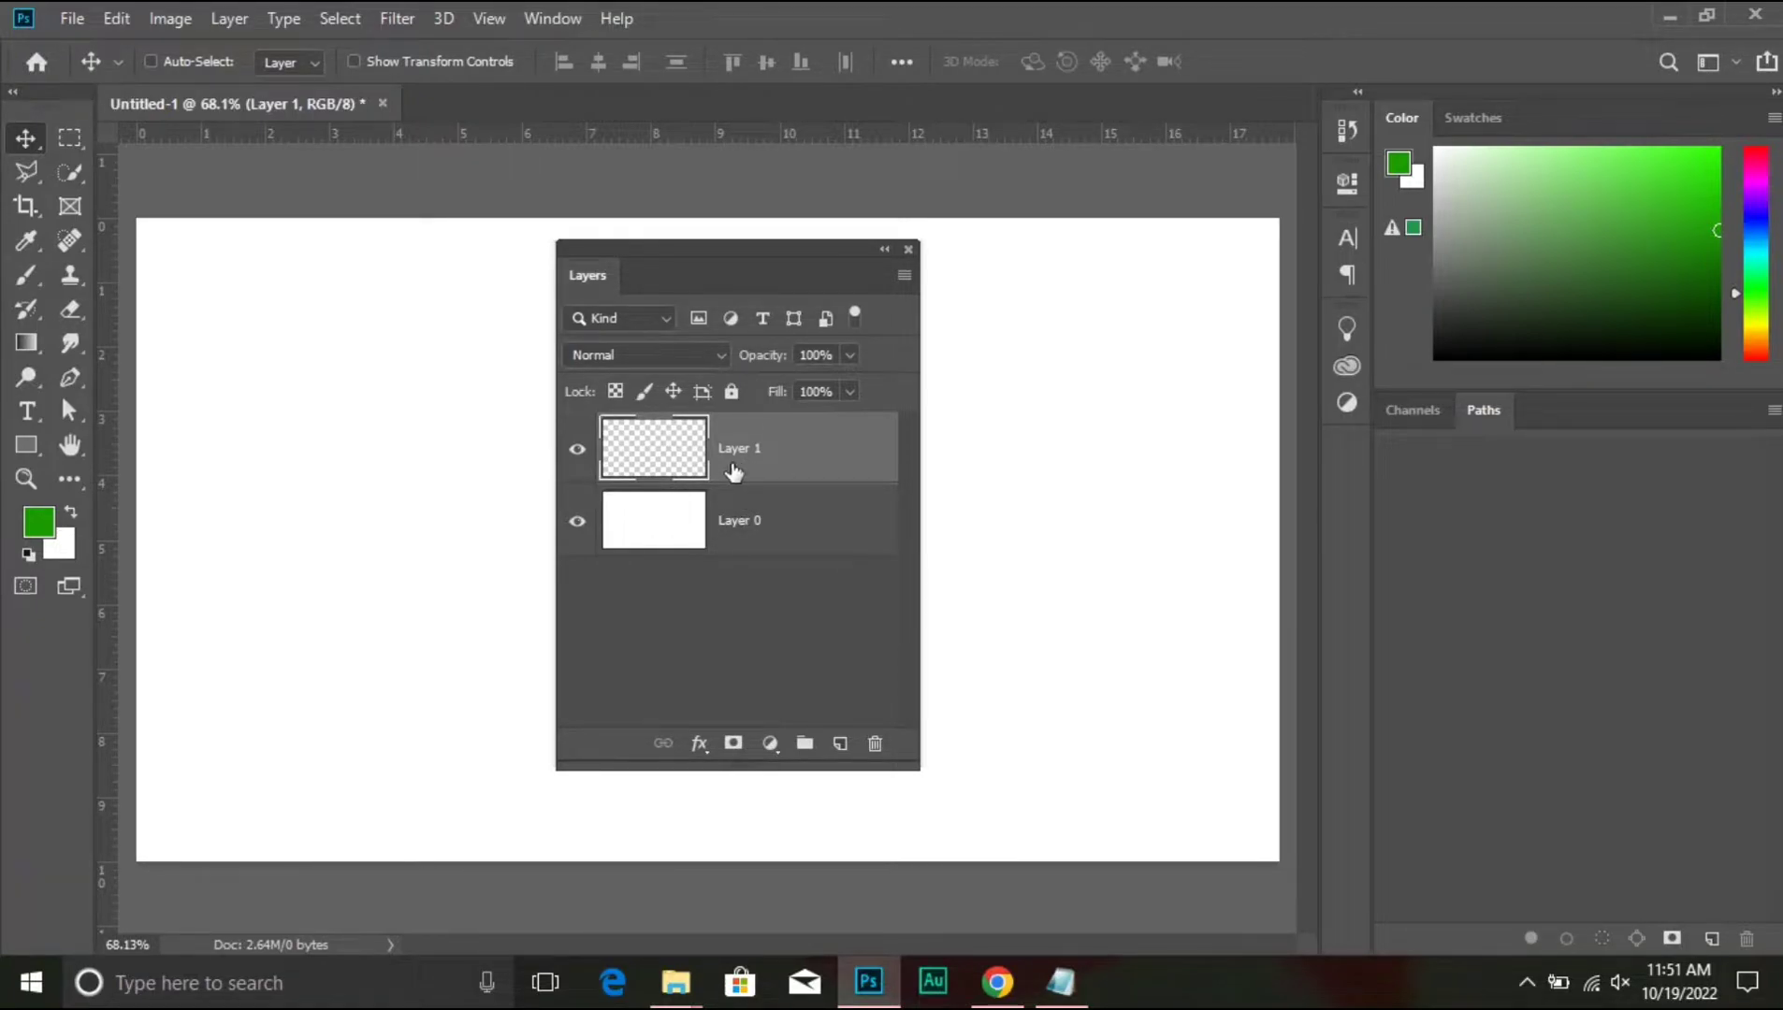
click(838, 743)
click(837, 744)
click(838, 744)
click(838, 744)
click(838, 744)
click(838, 743)
click(838, 744)
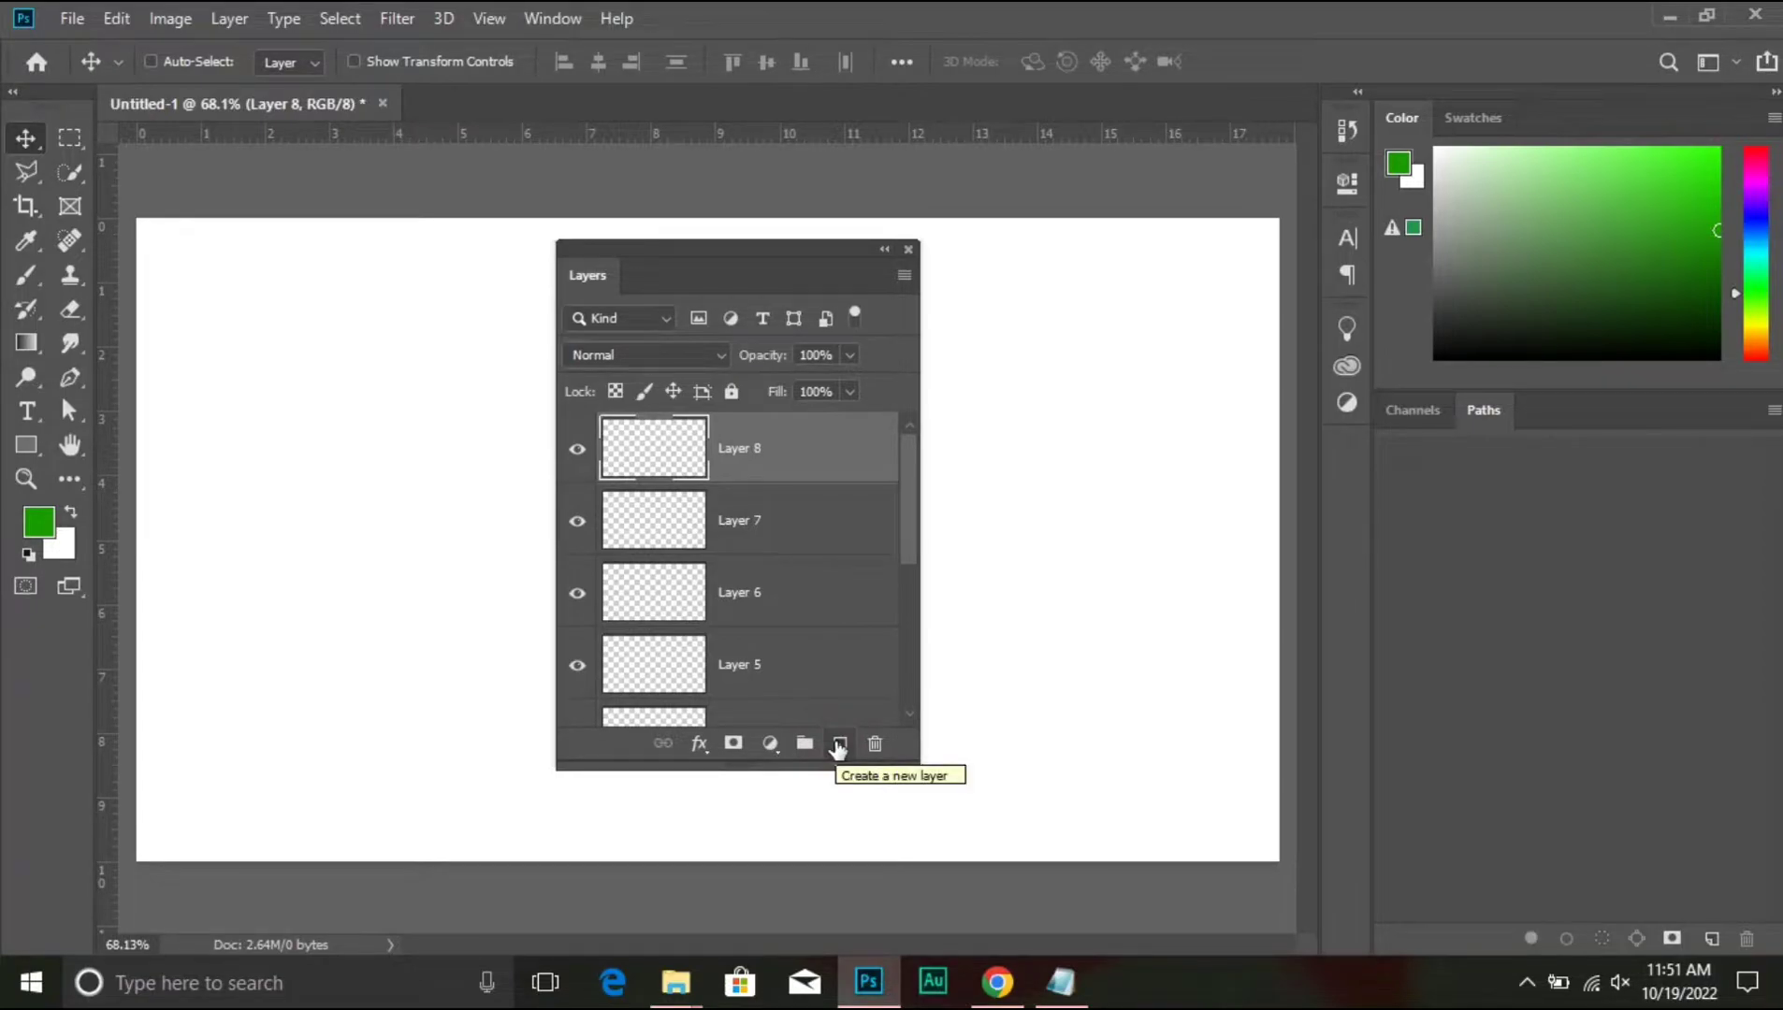
click(838, 744)
scroll(809, 524, down, 5)
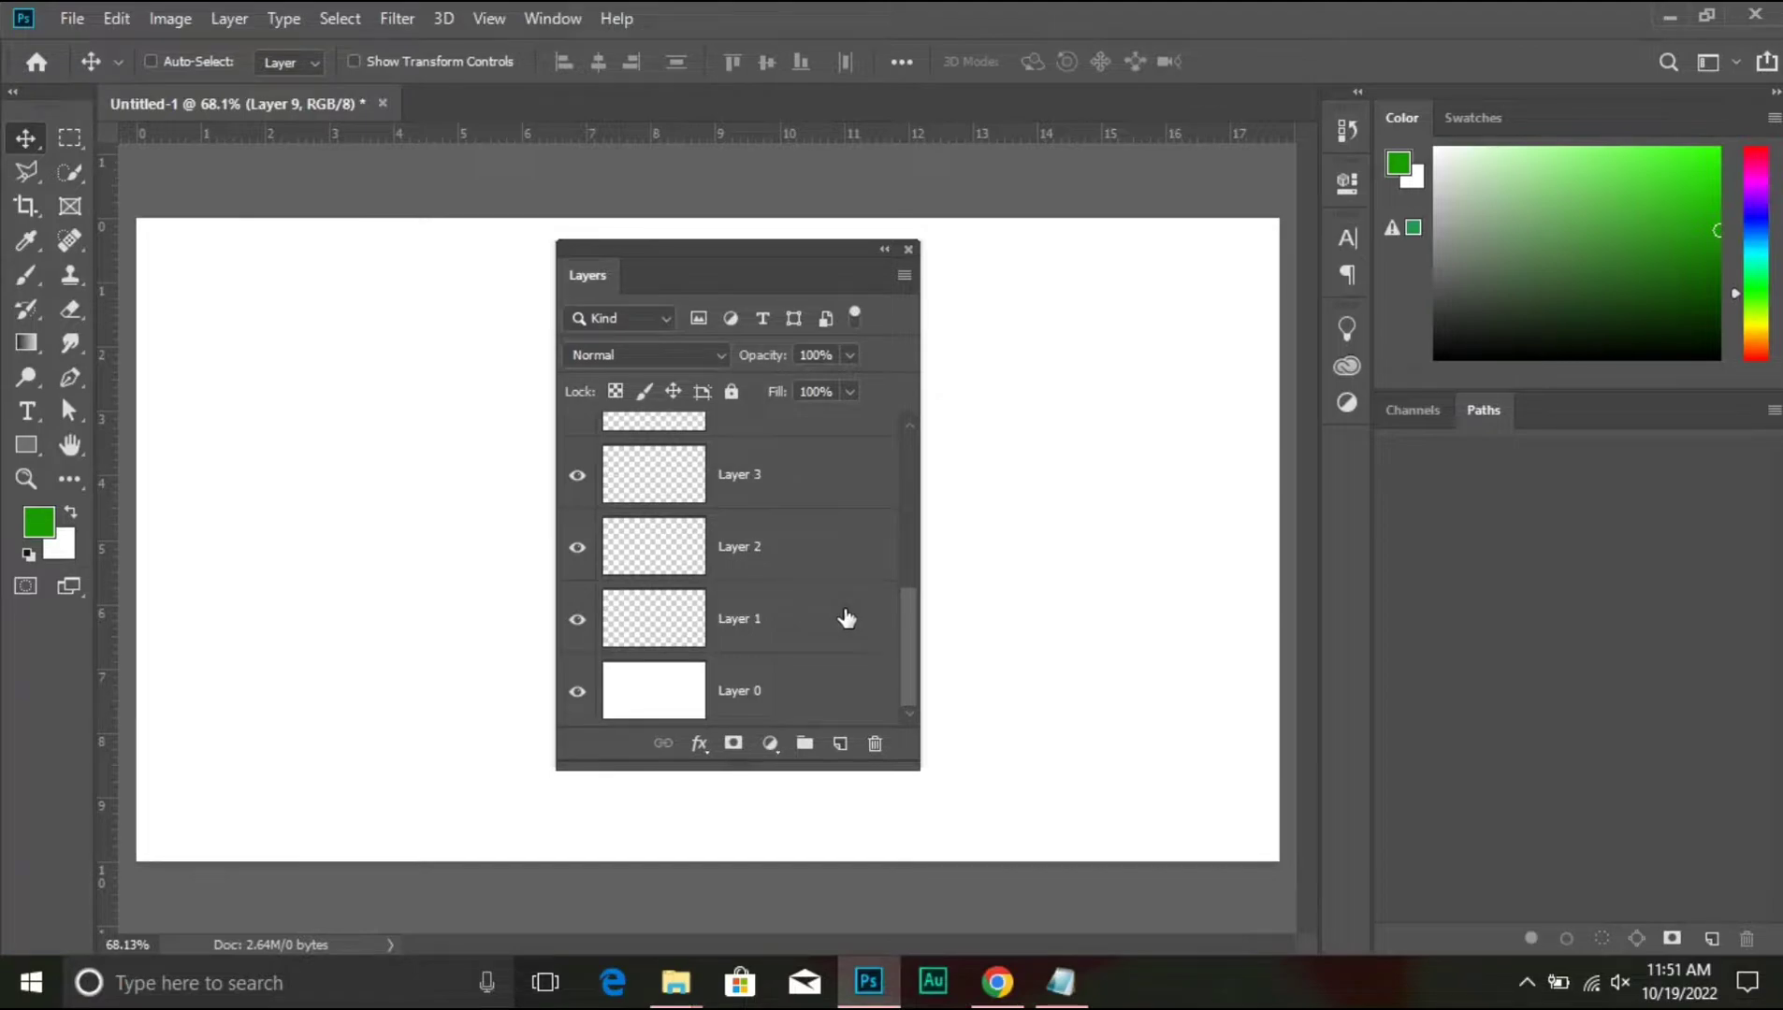
scroll(846, 619, up, 5)
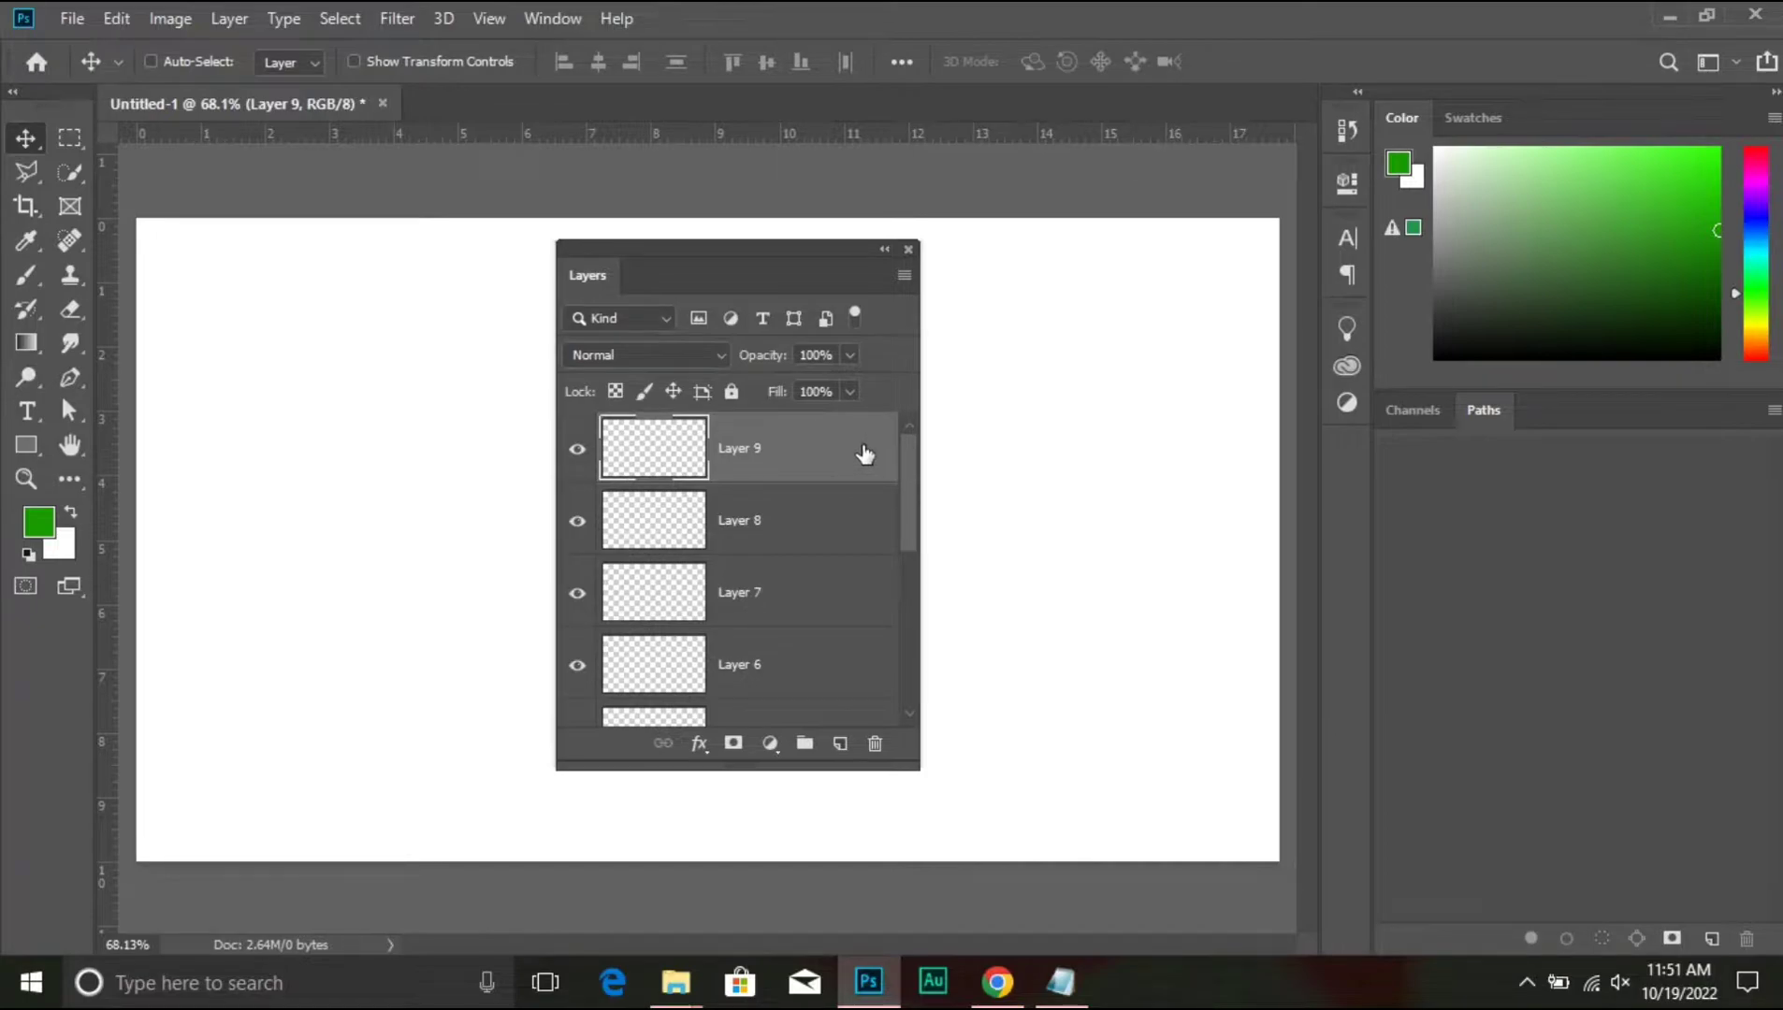
- Delete the empty layers one by one, from Layer 9 down to Layer 1
drag(864, 454, 877, 745)
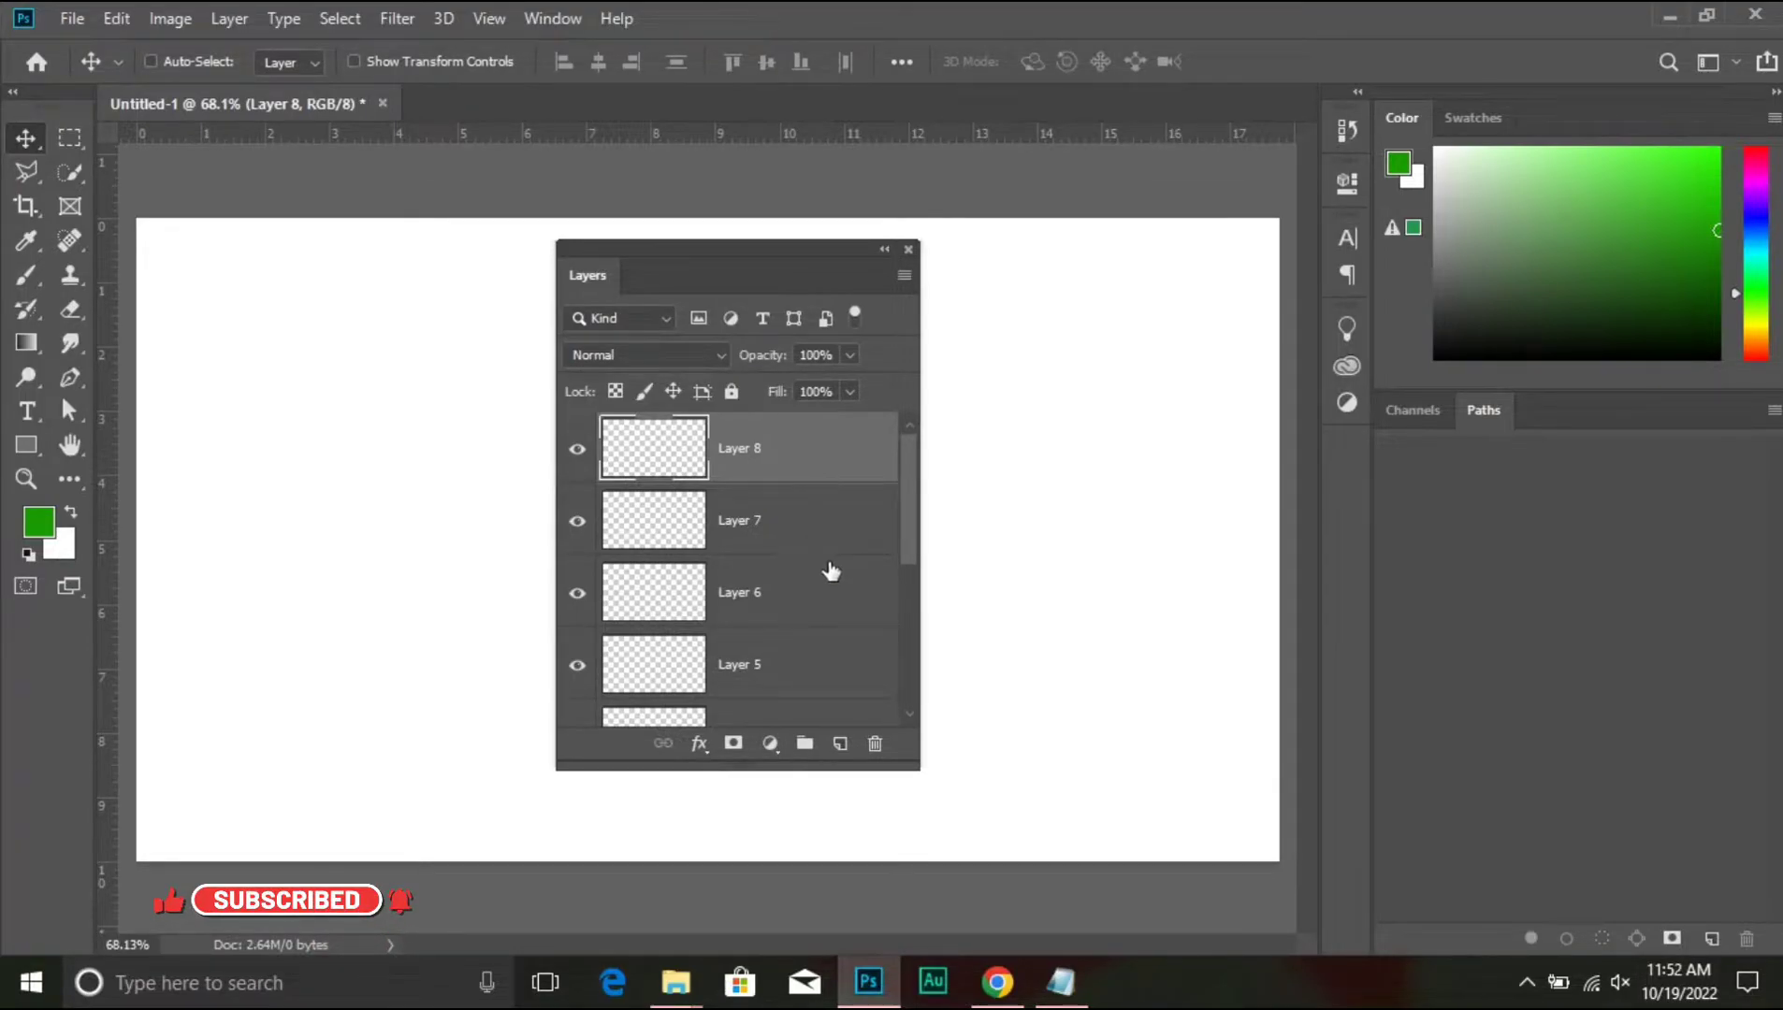
mouse_move(864, 457)
mouse_down()
mouse_move(875, 746)
mouse_move(887, 451)
mouse_up()
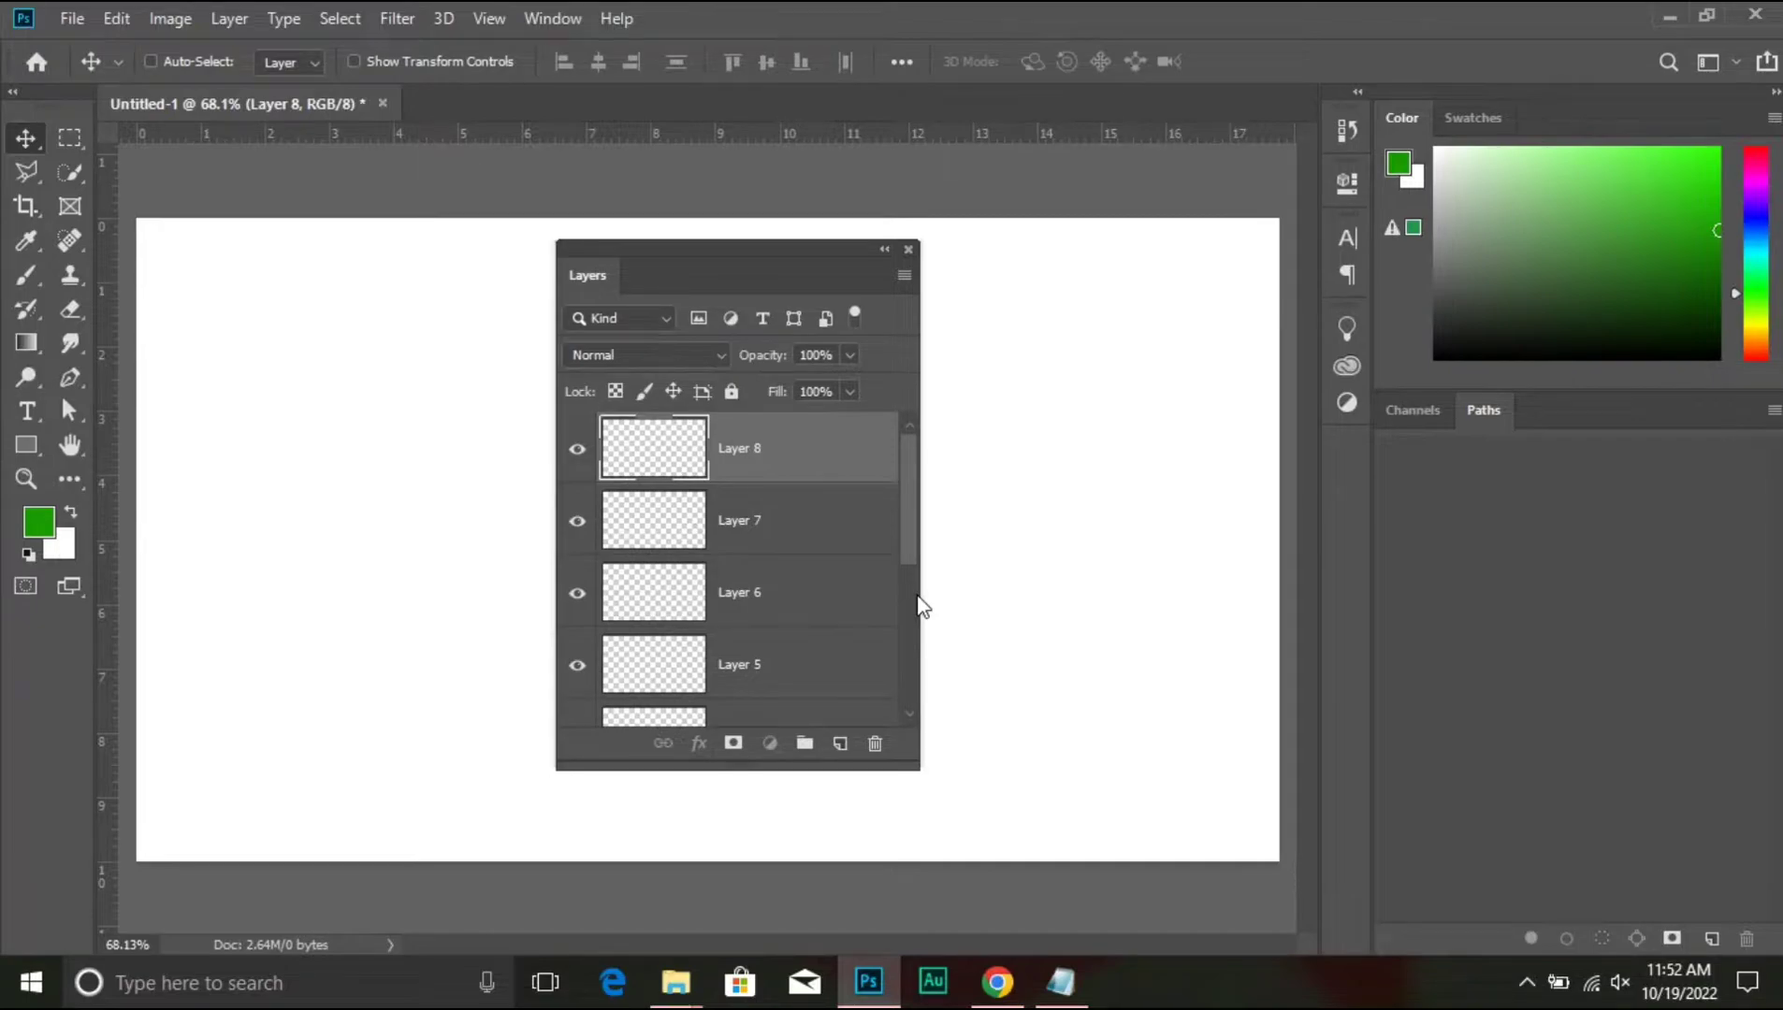
key(Delete)
key(Delete)
key(Delete)
key(Delete)
key(Delete)
key(Delete)
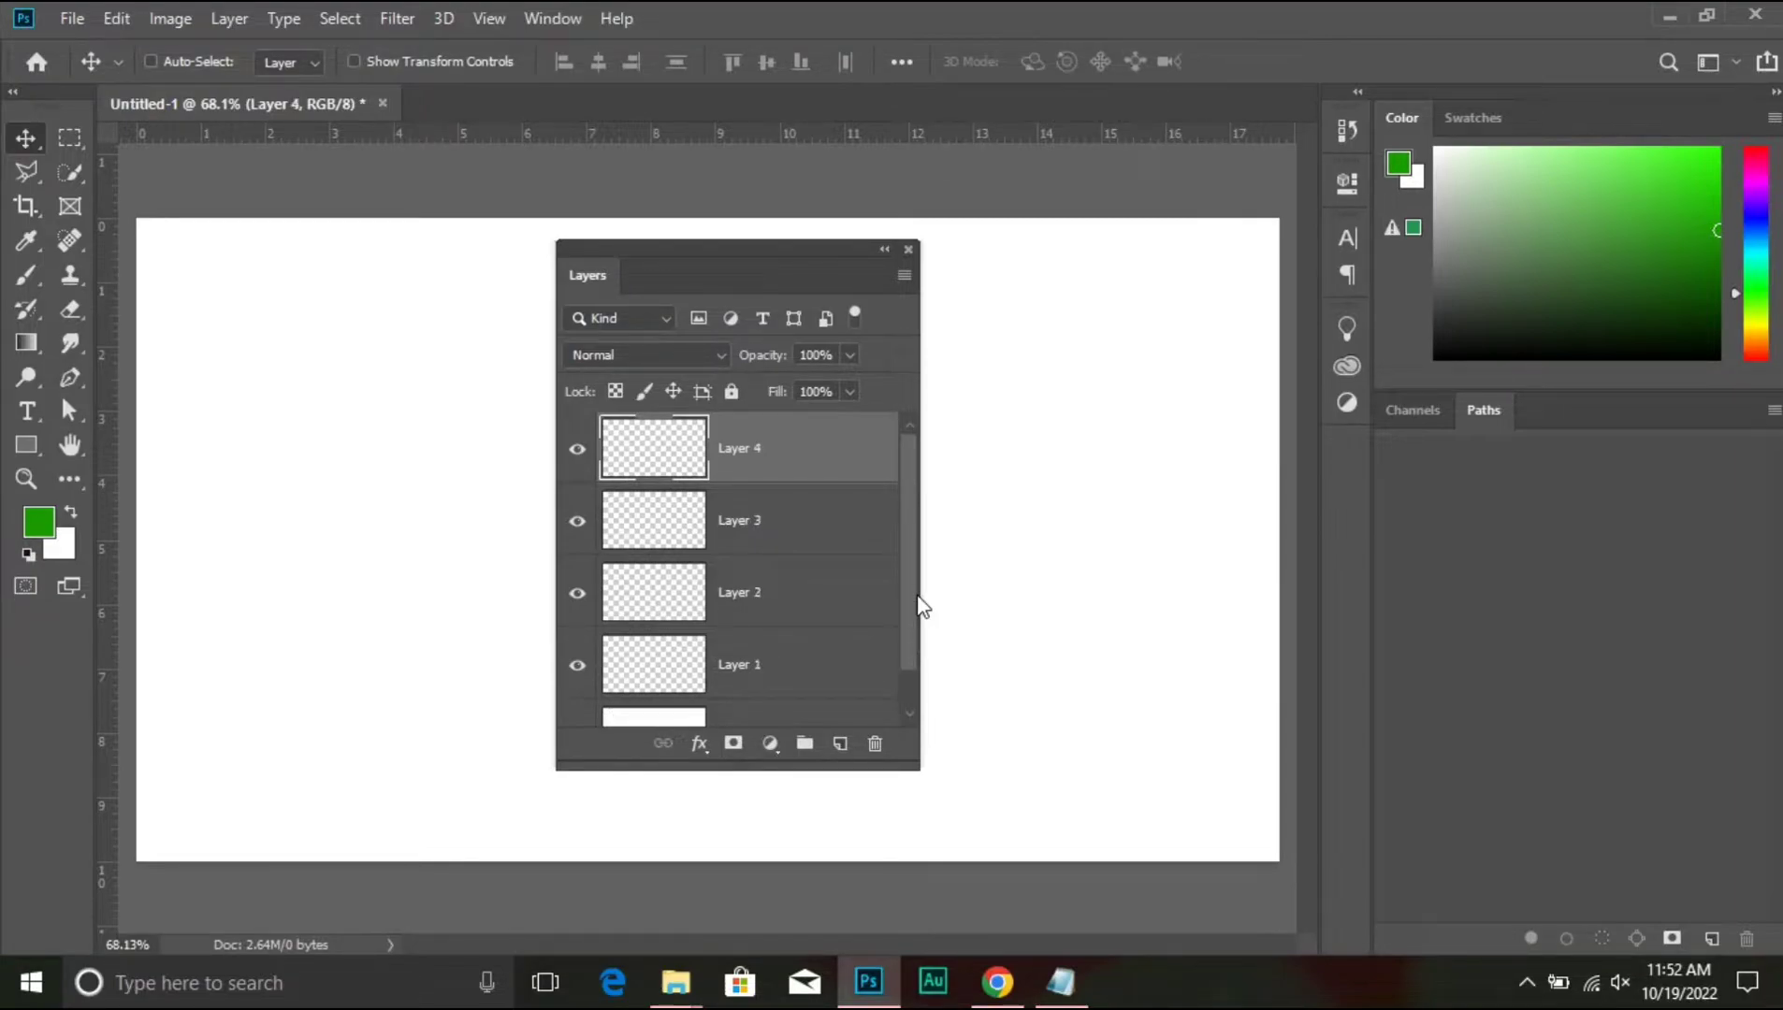
key(Delete)
key(Delete)
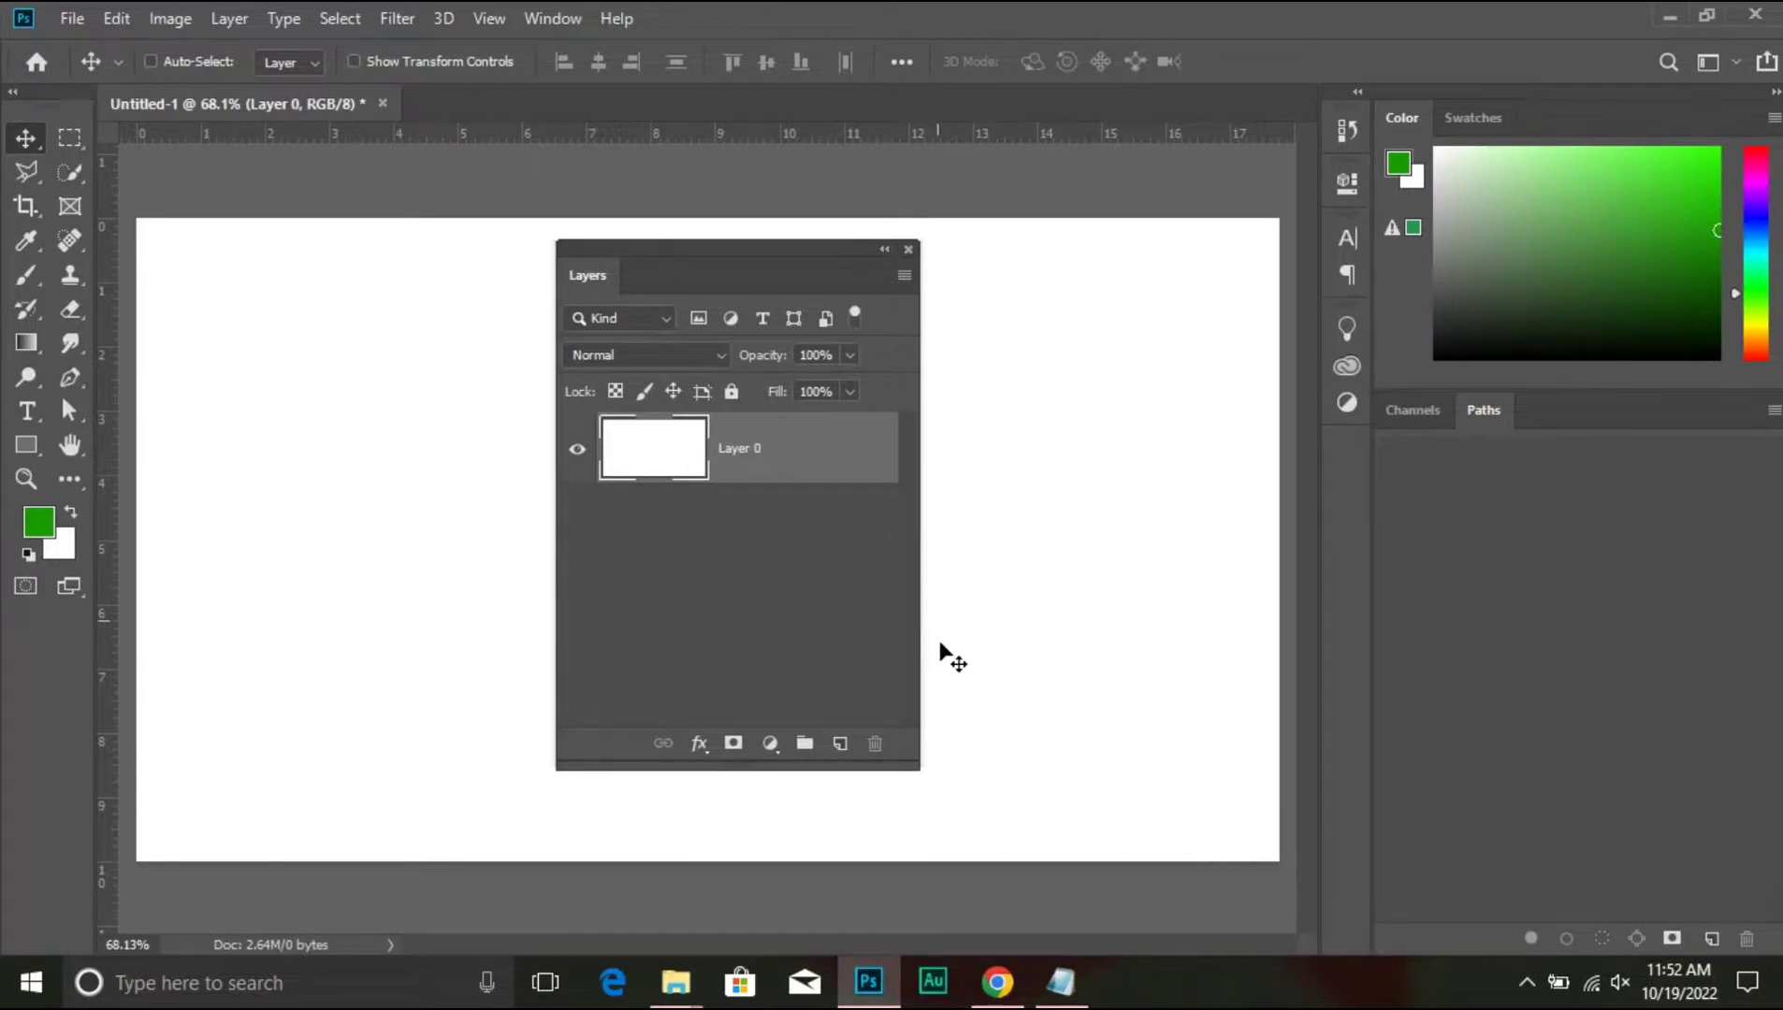
- Add three new empty layers above Layer 0, select all three together and delete them
click(839, 745)
click(839, 746)
click(839, 745)
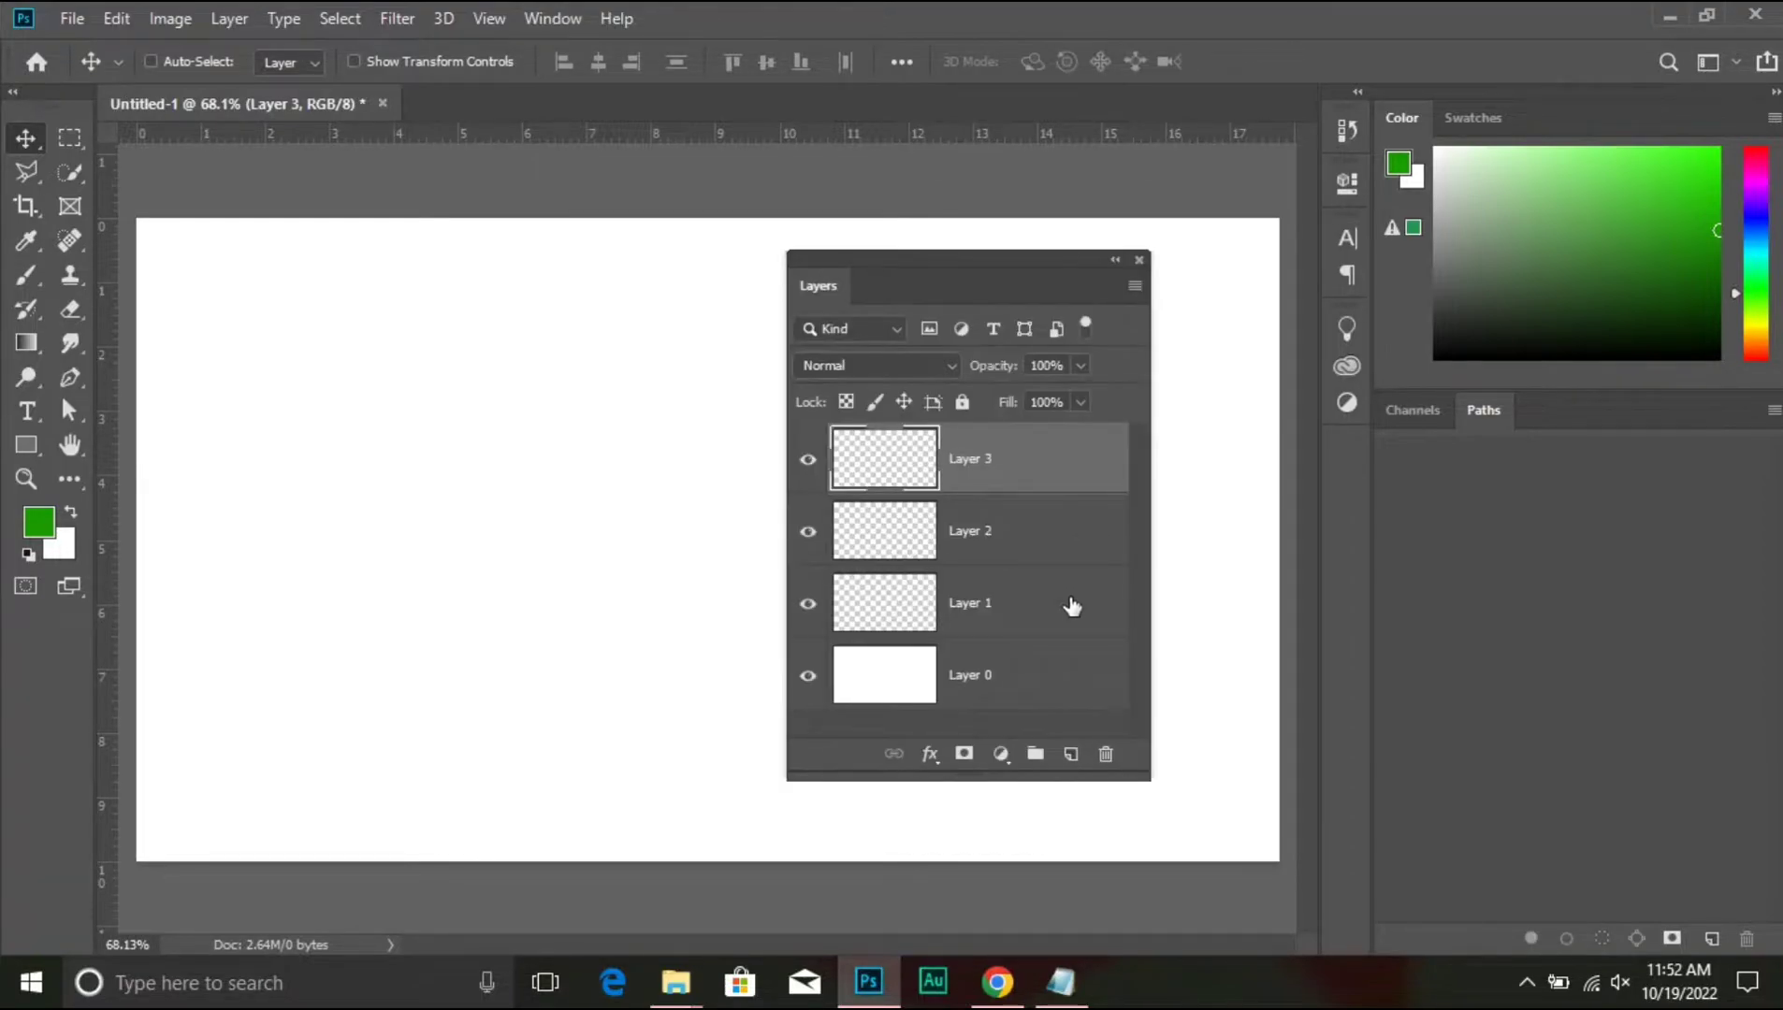
shift+click(1072, 608)
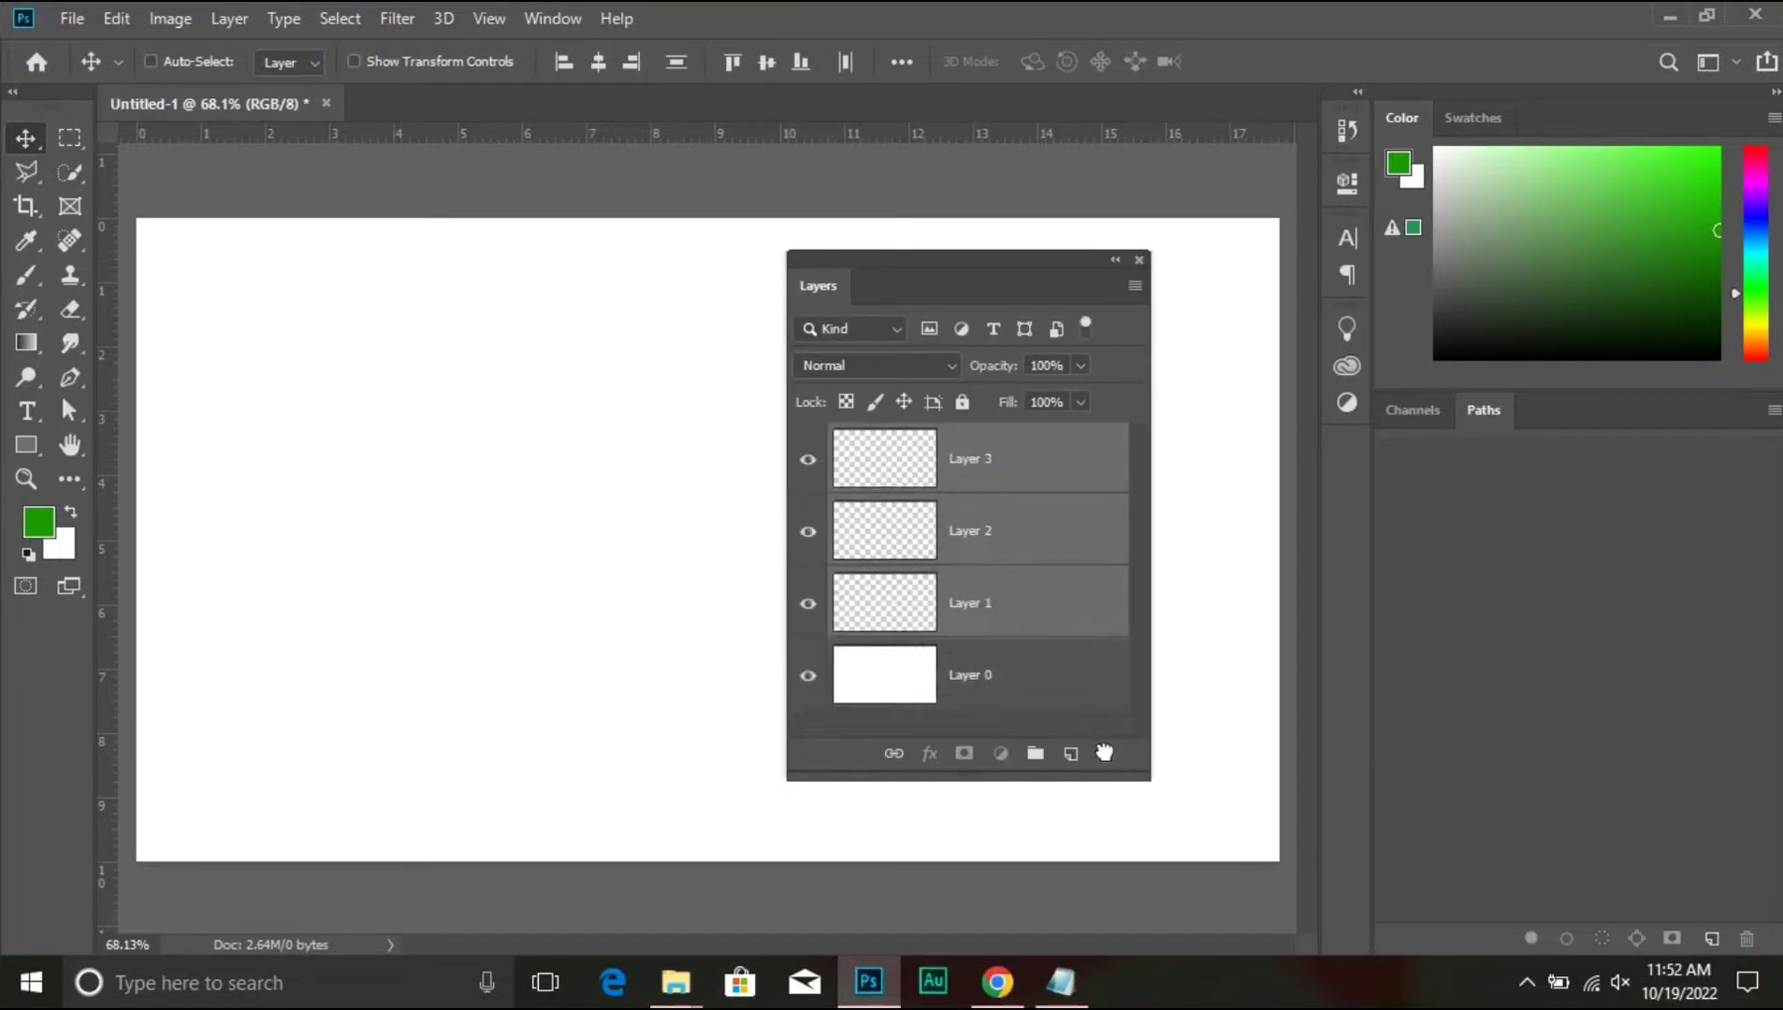
key(Delete)
- Dock the Layers panel back with Channels and Paths, and draw a green rectangle about 381 × 245 px in the canvas's upper-left area
drag(1027, 278, 1596, 412)
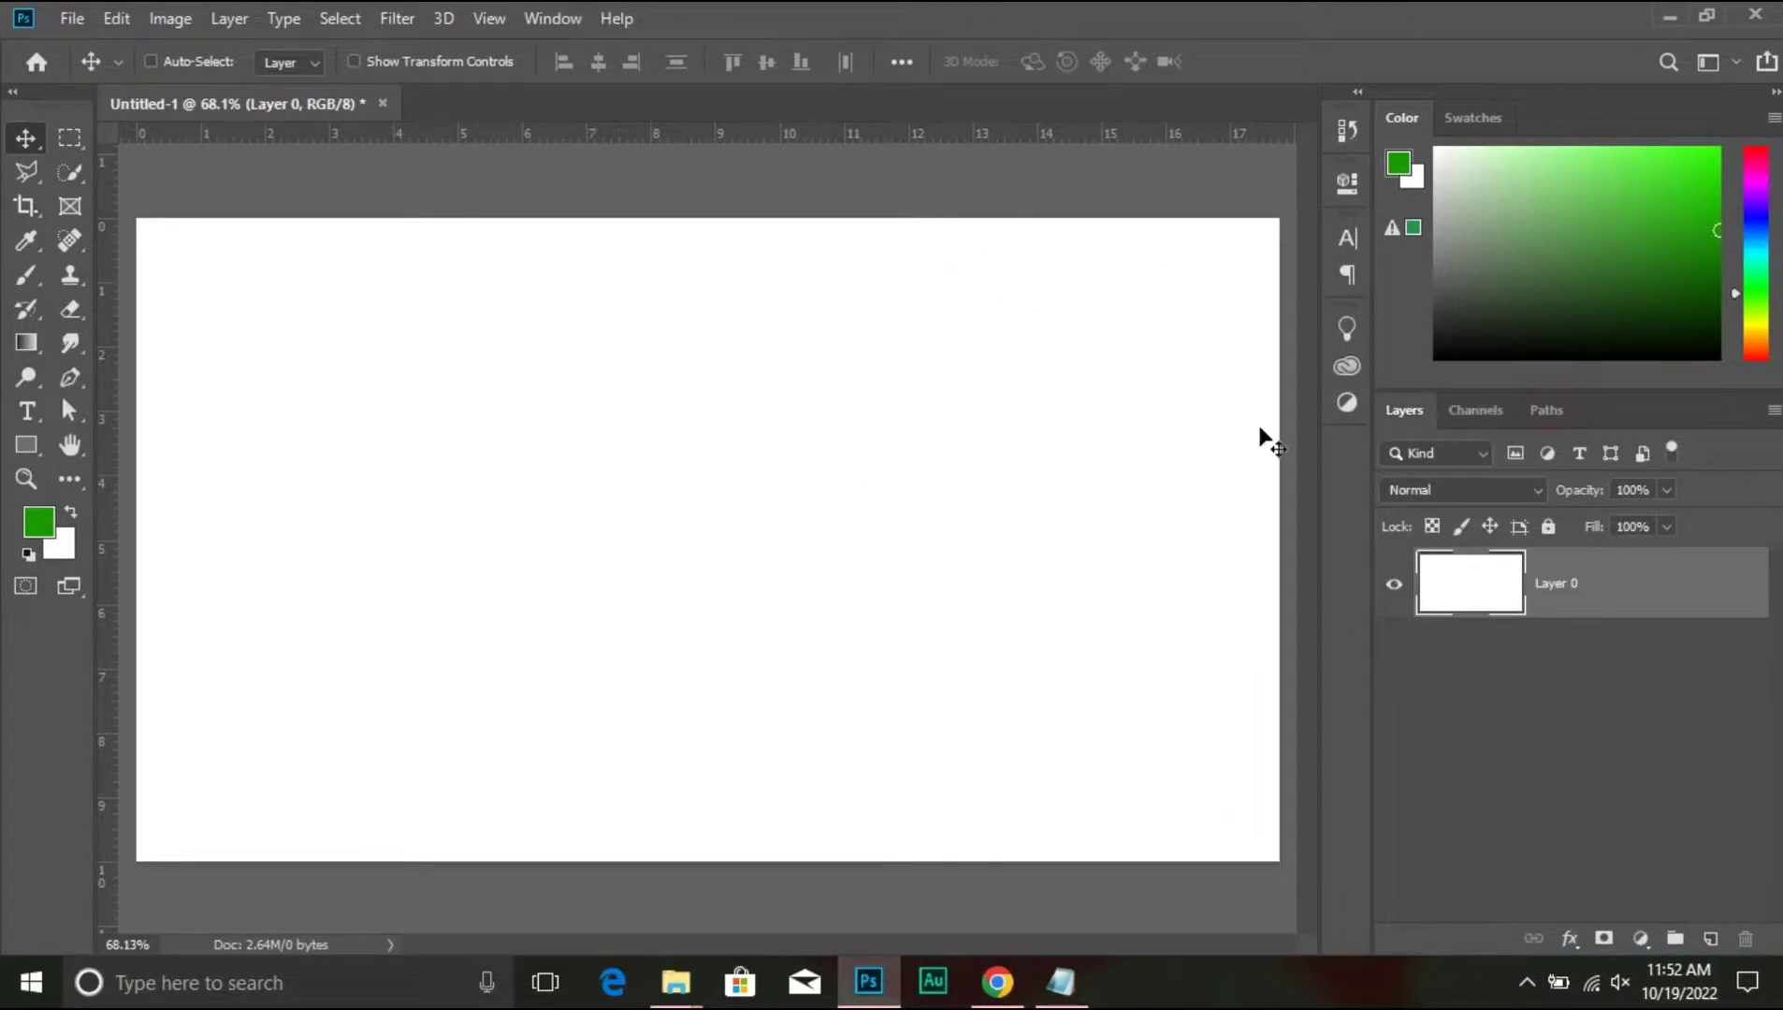
click(25, 445)
drag(274, 360, 615, 578)
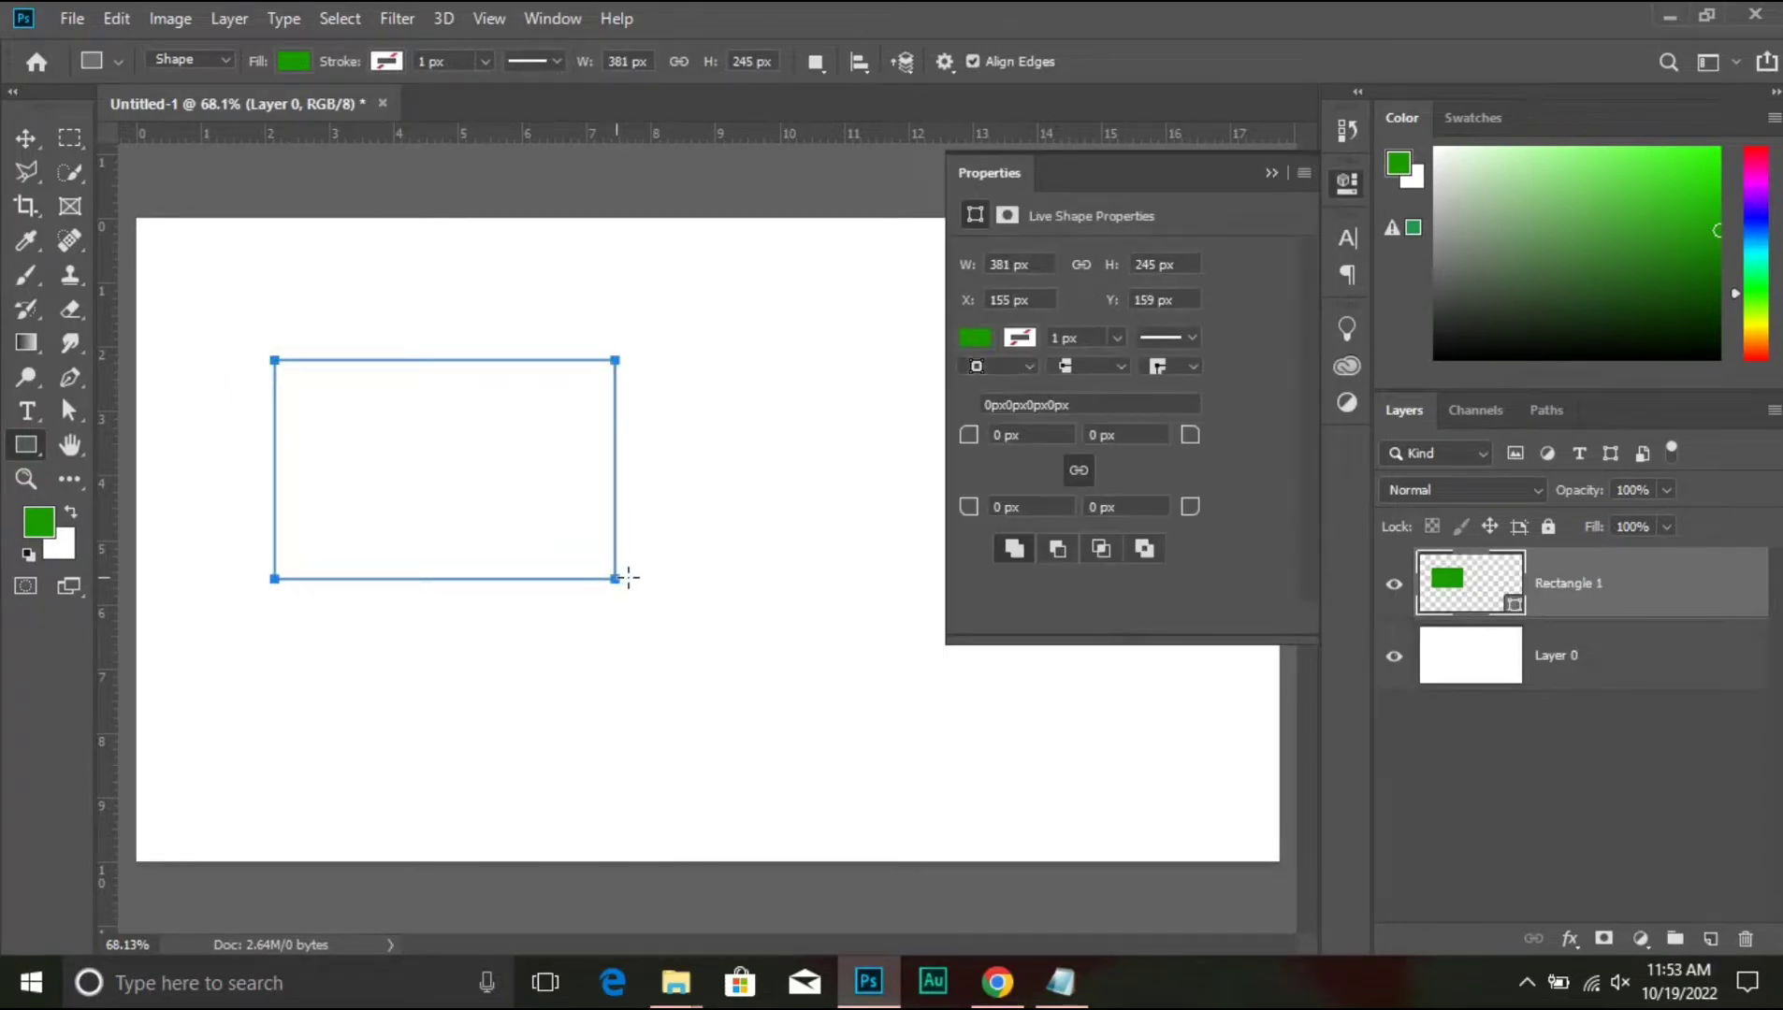
click(1272, 174)
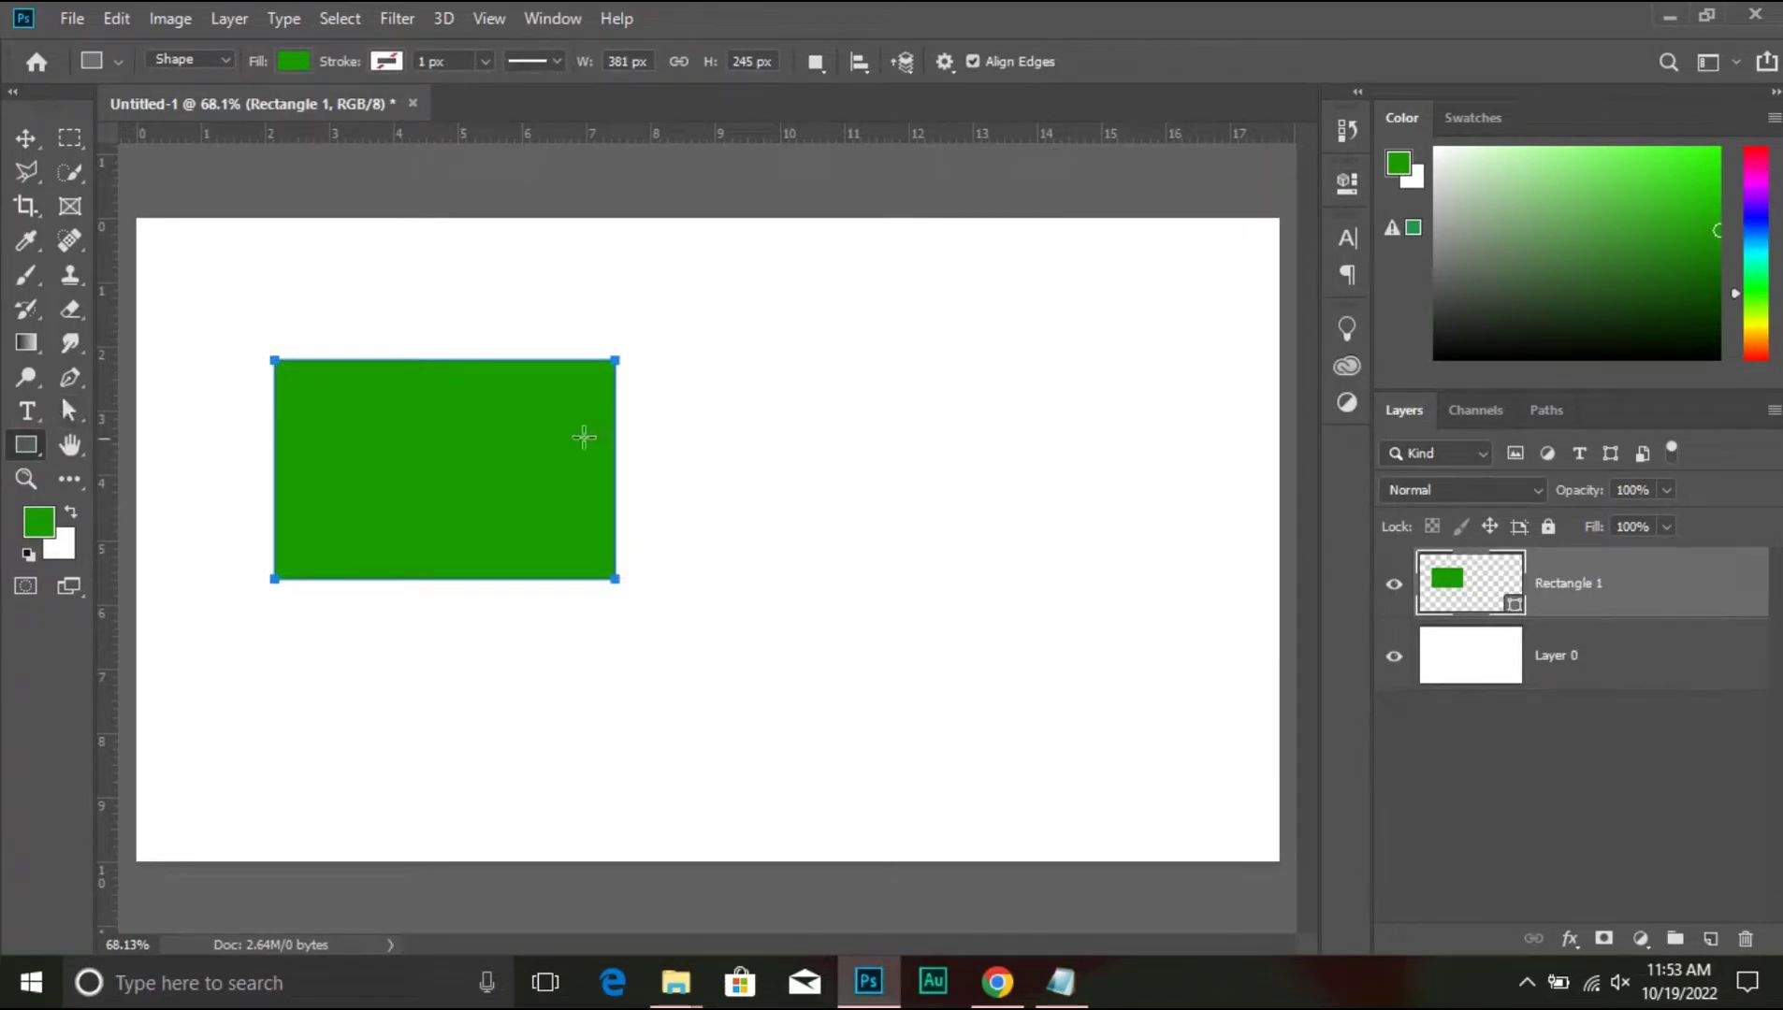
- Draw a second rectangle about 505 × 313 px to the right of the green one and fill it with red
drag(731, 367, 1181, 645)
click(974, 339)
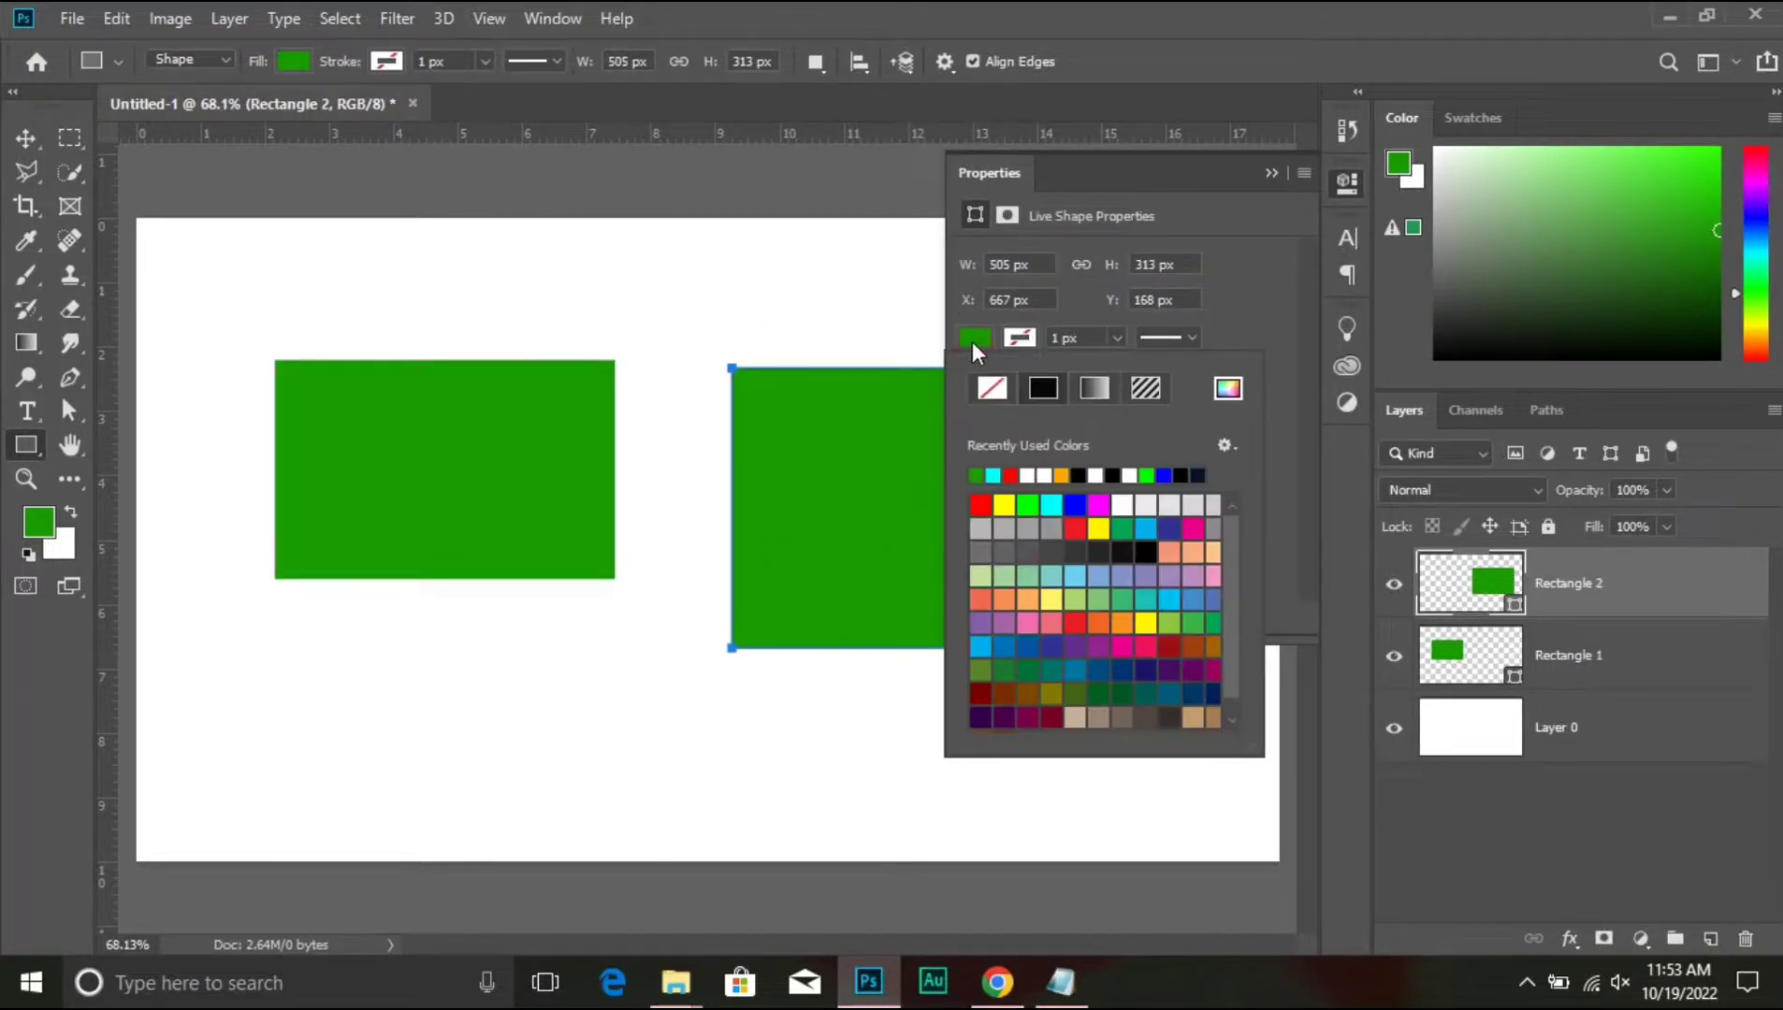
click(979, 505)
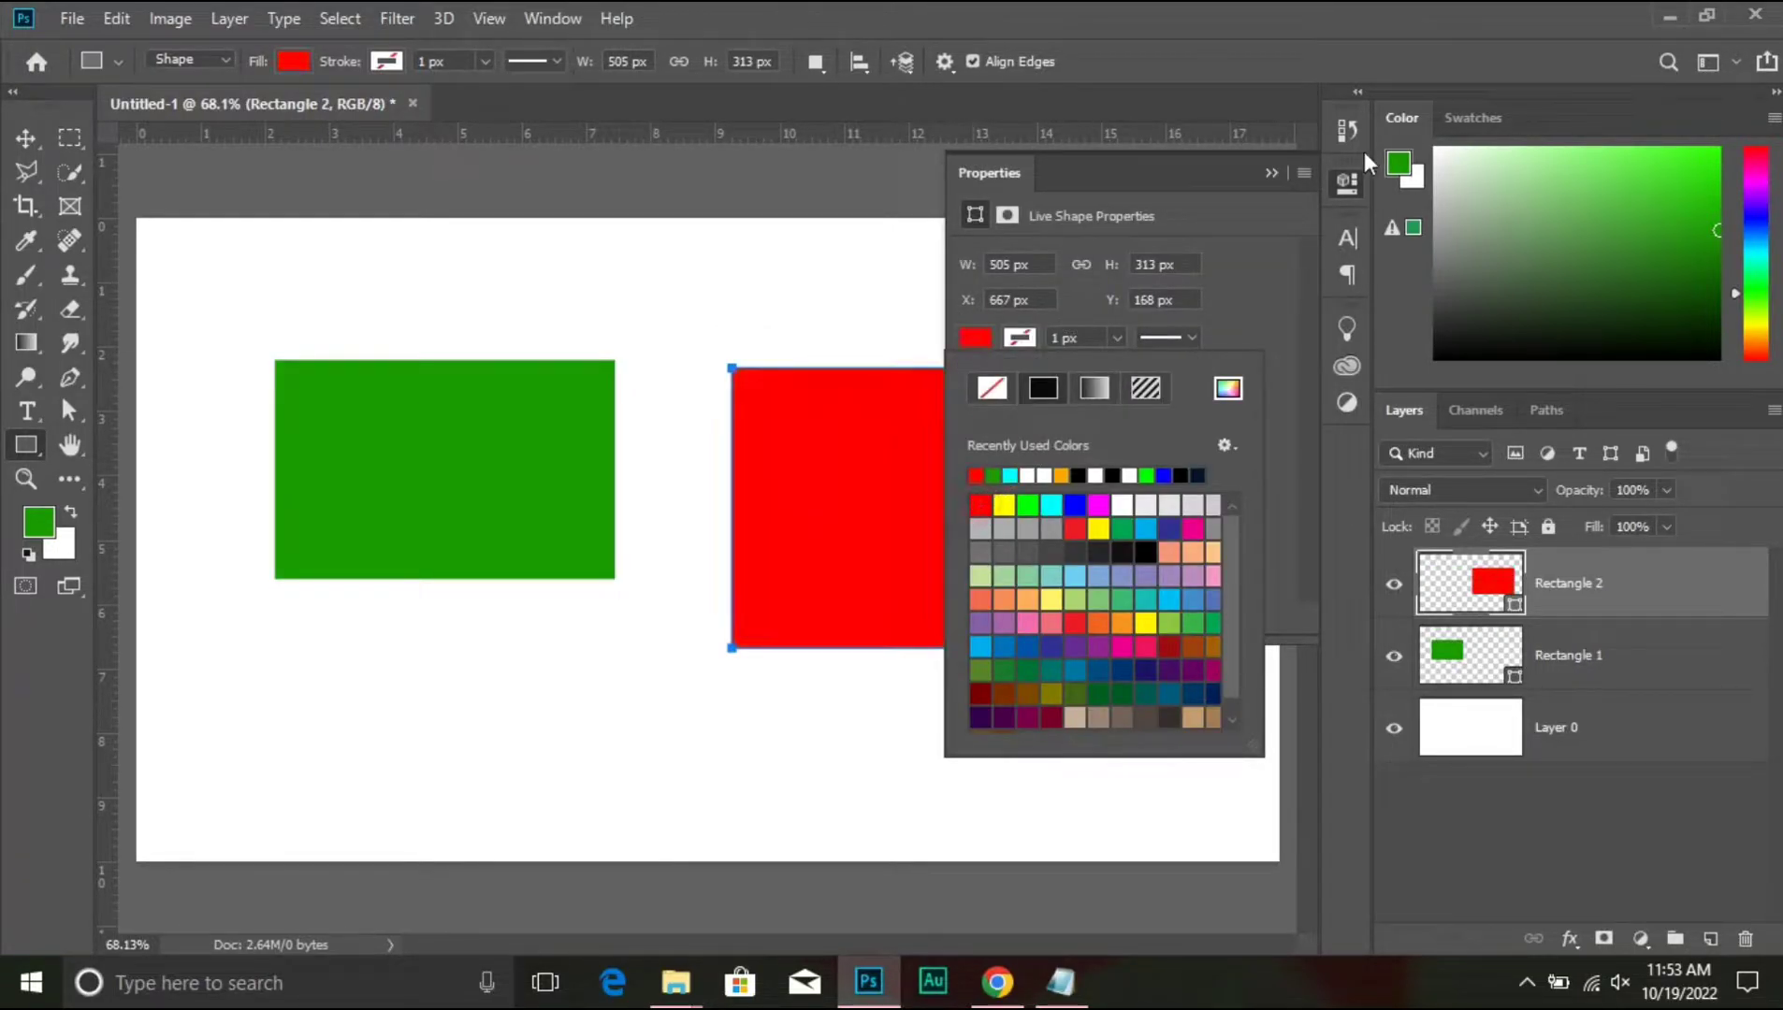
click(1269, 174)
- Draw a long rectangle about 867 × 94 px below the other two and fill it with orange
drag(356, 713, 1130, 795)
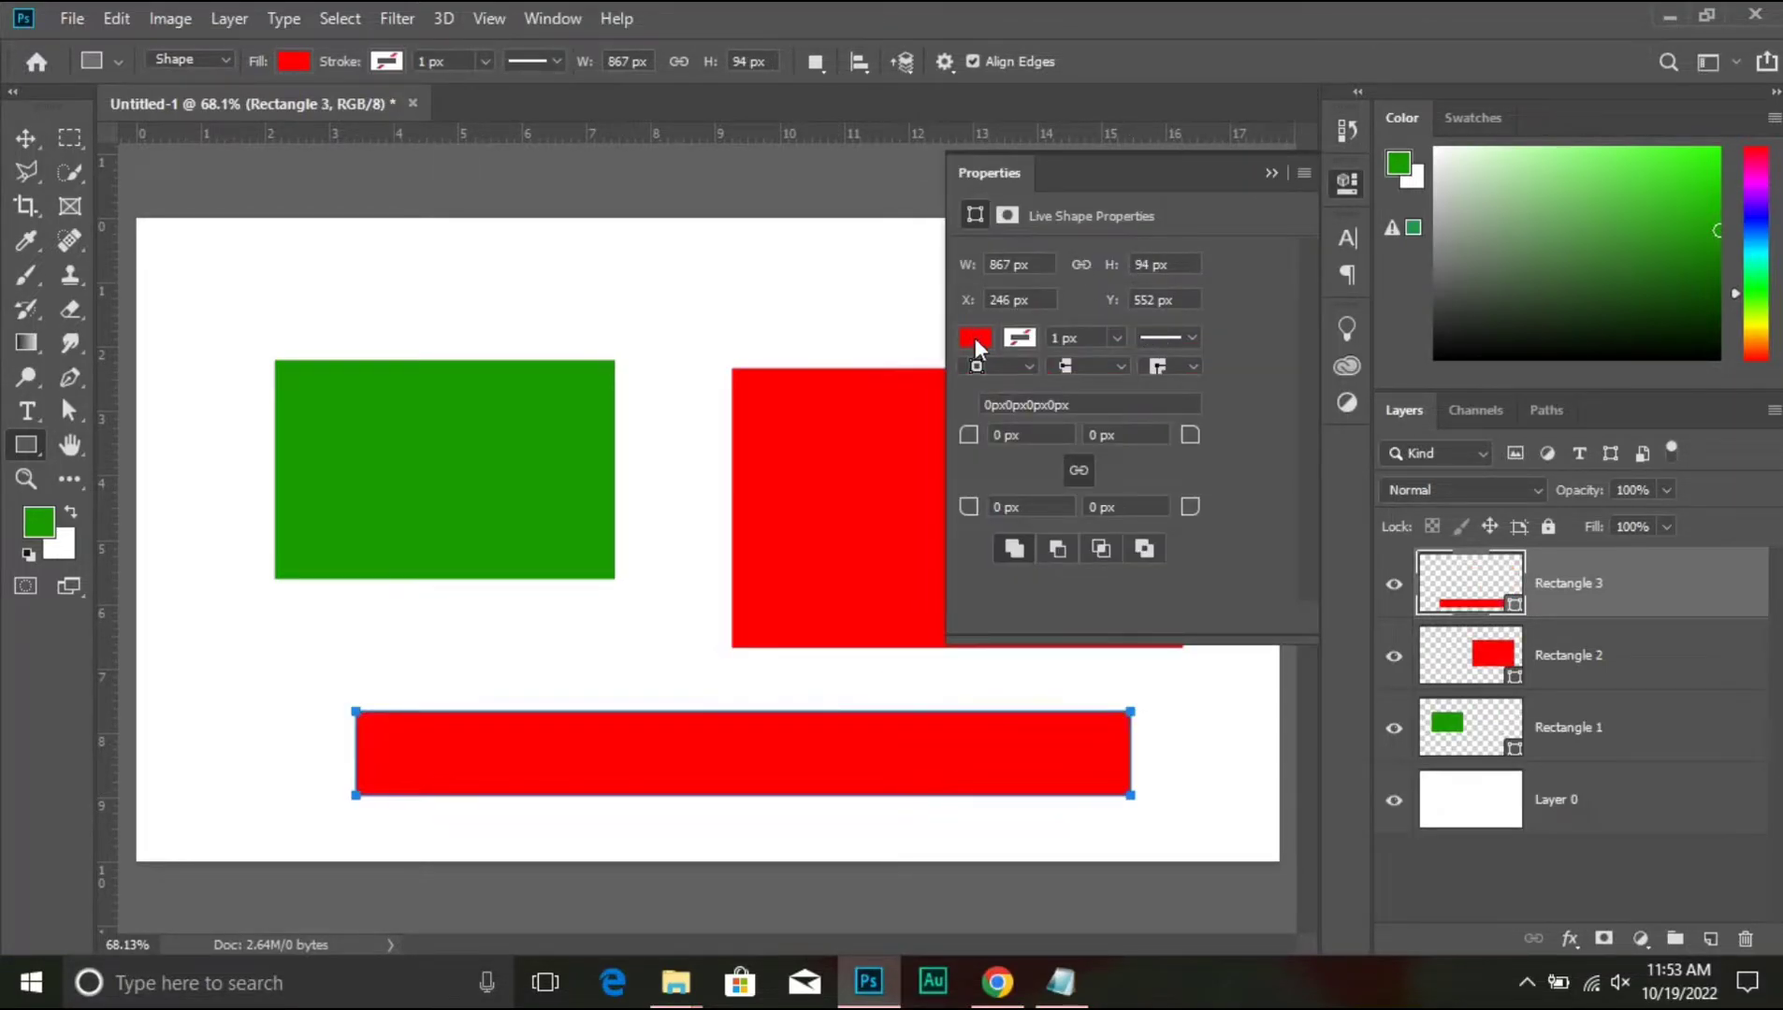
click(976, 339)
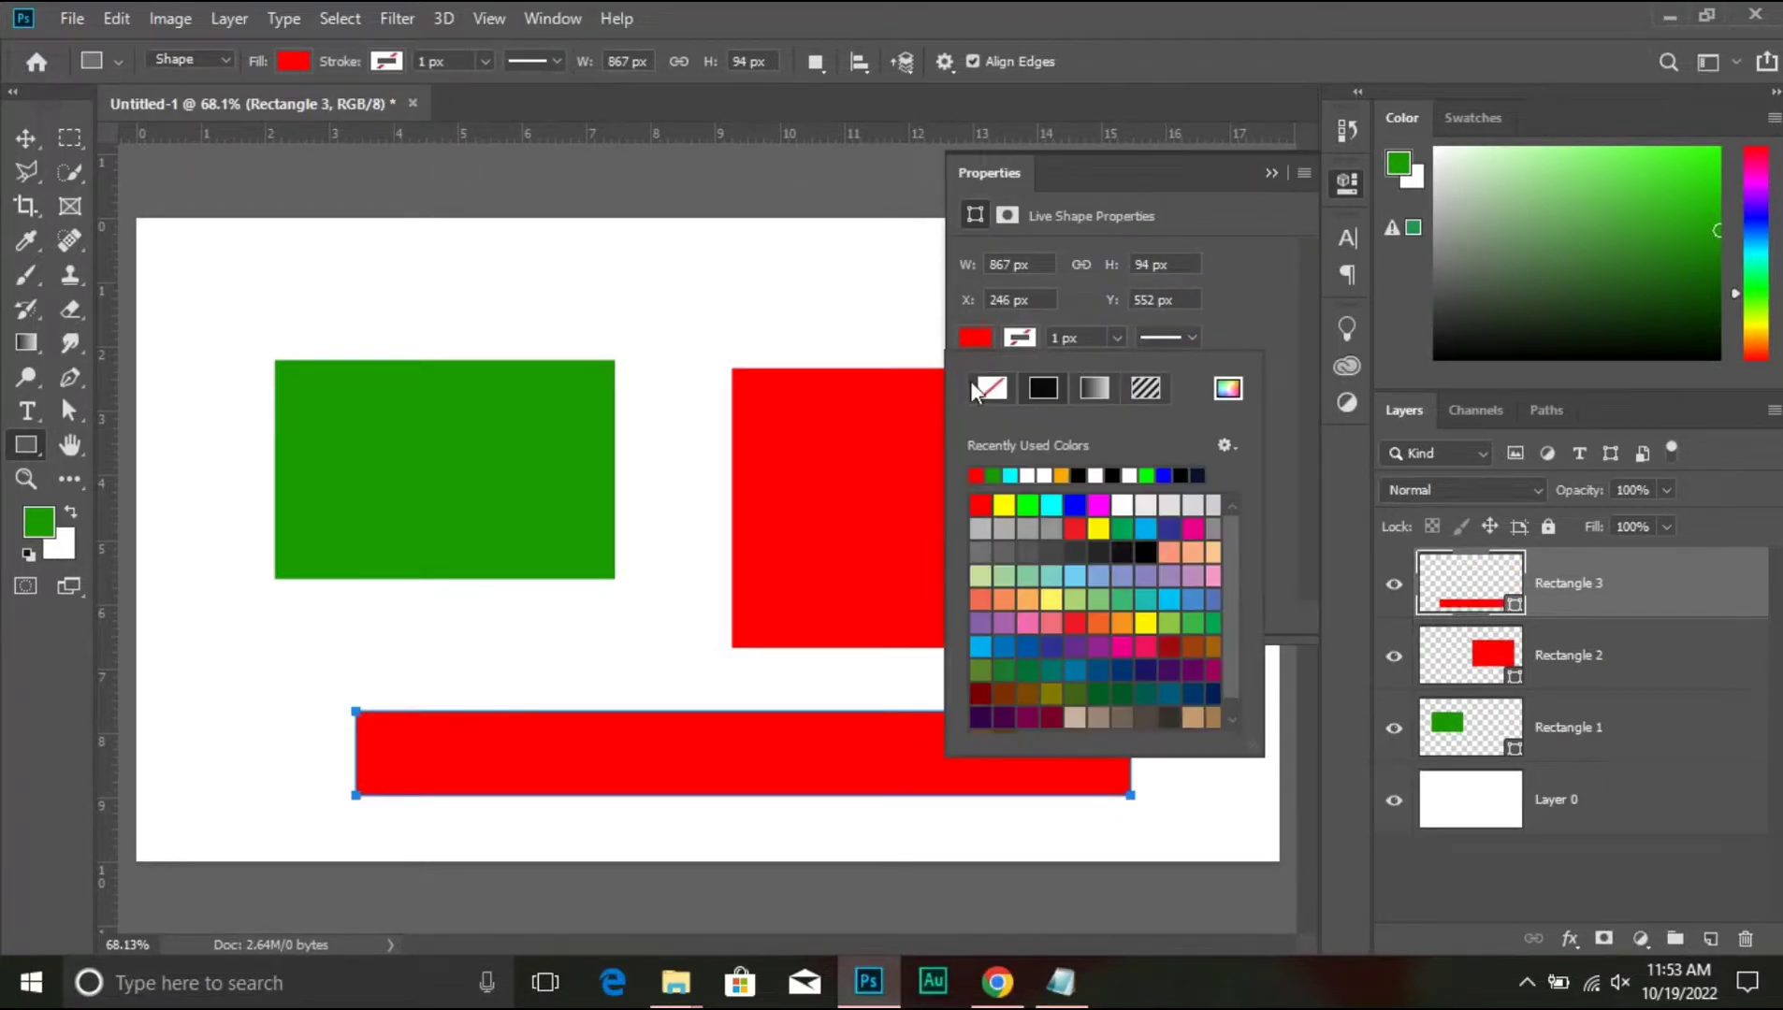
click(1062, 475)
click(1271, 174)
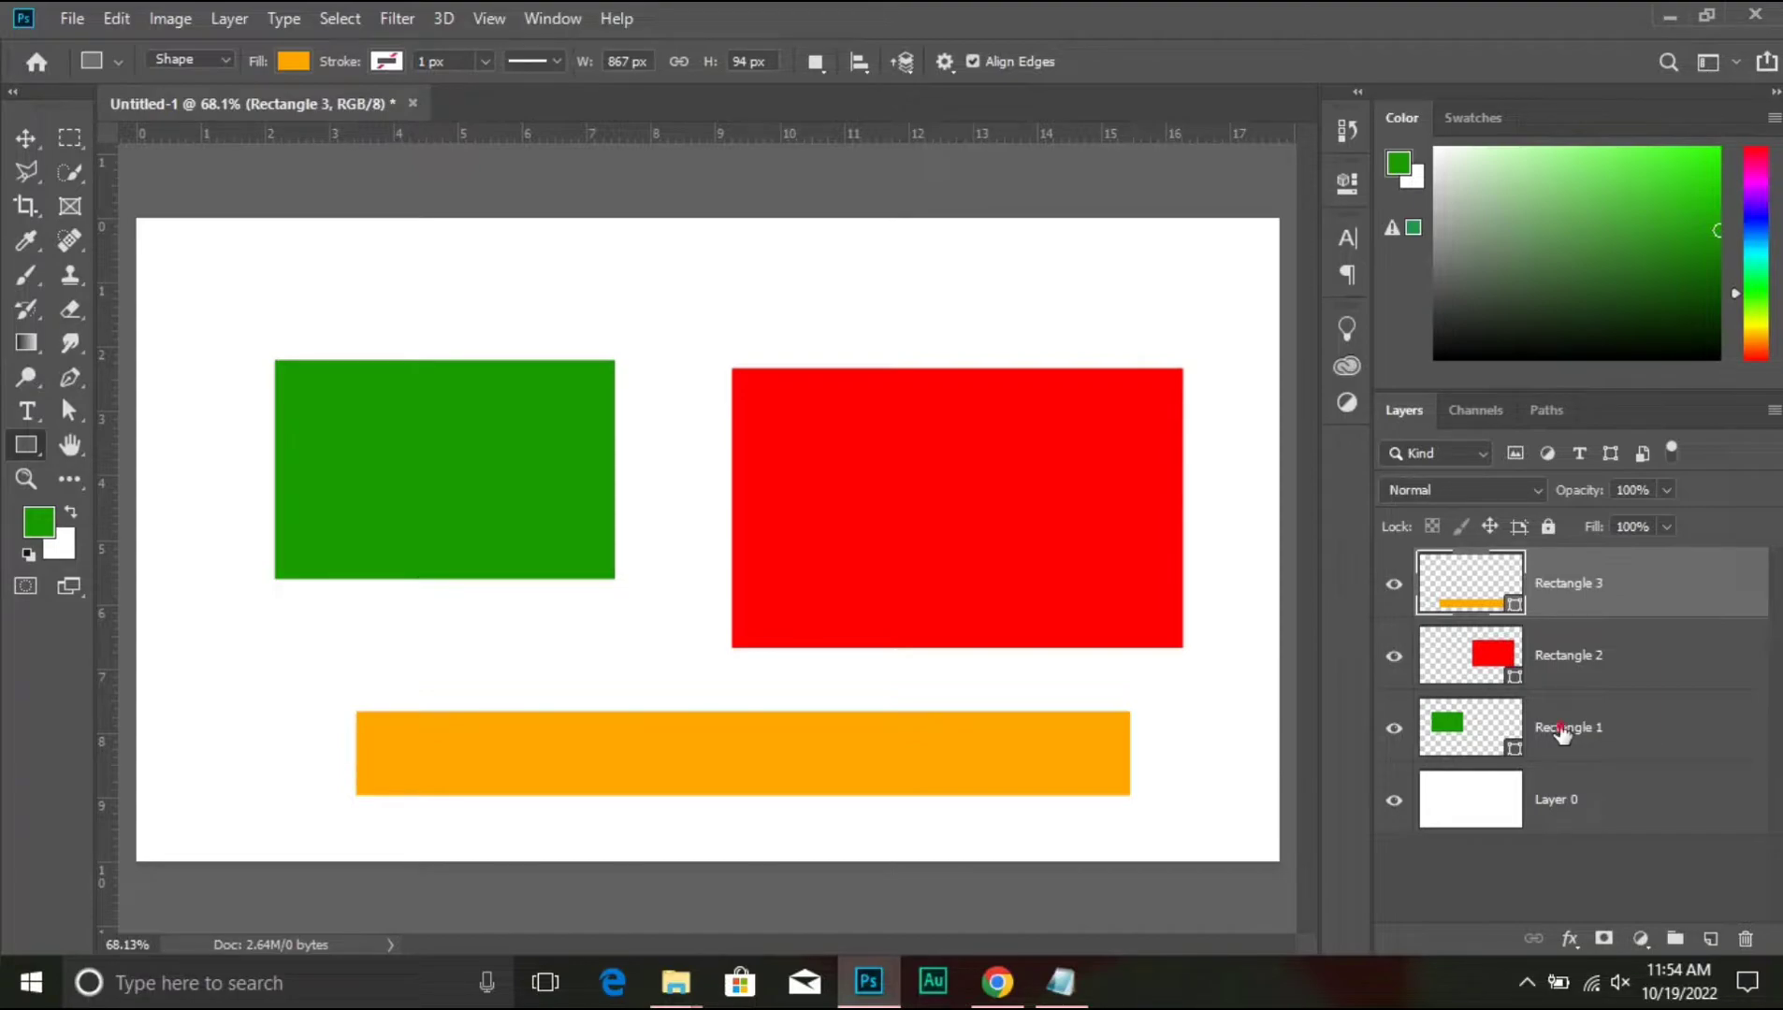
- Rename the green rectangle's layer to "green" and the red rectangle's layer to "red"
double_click(1562, 729)
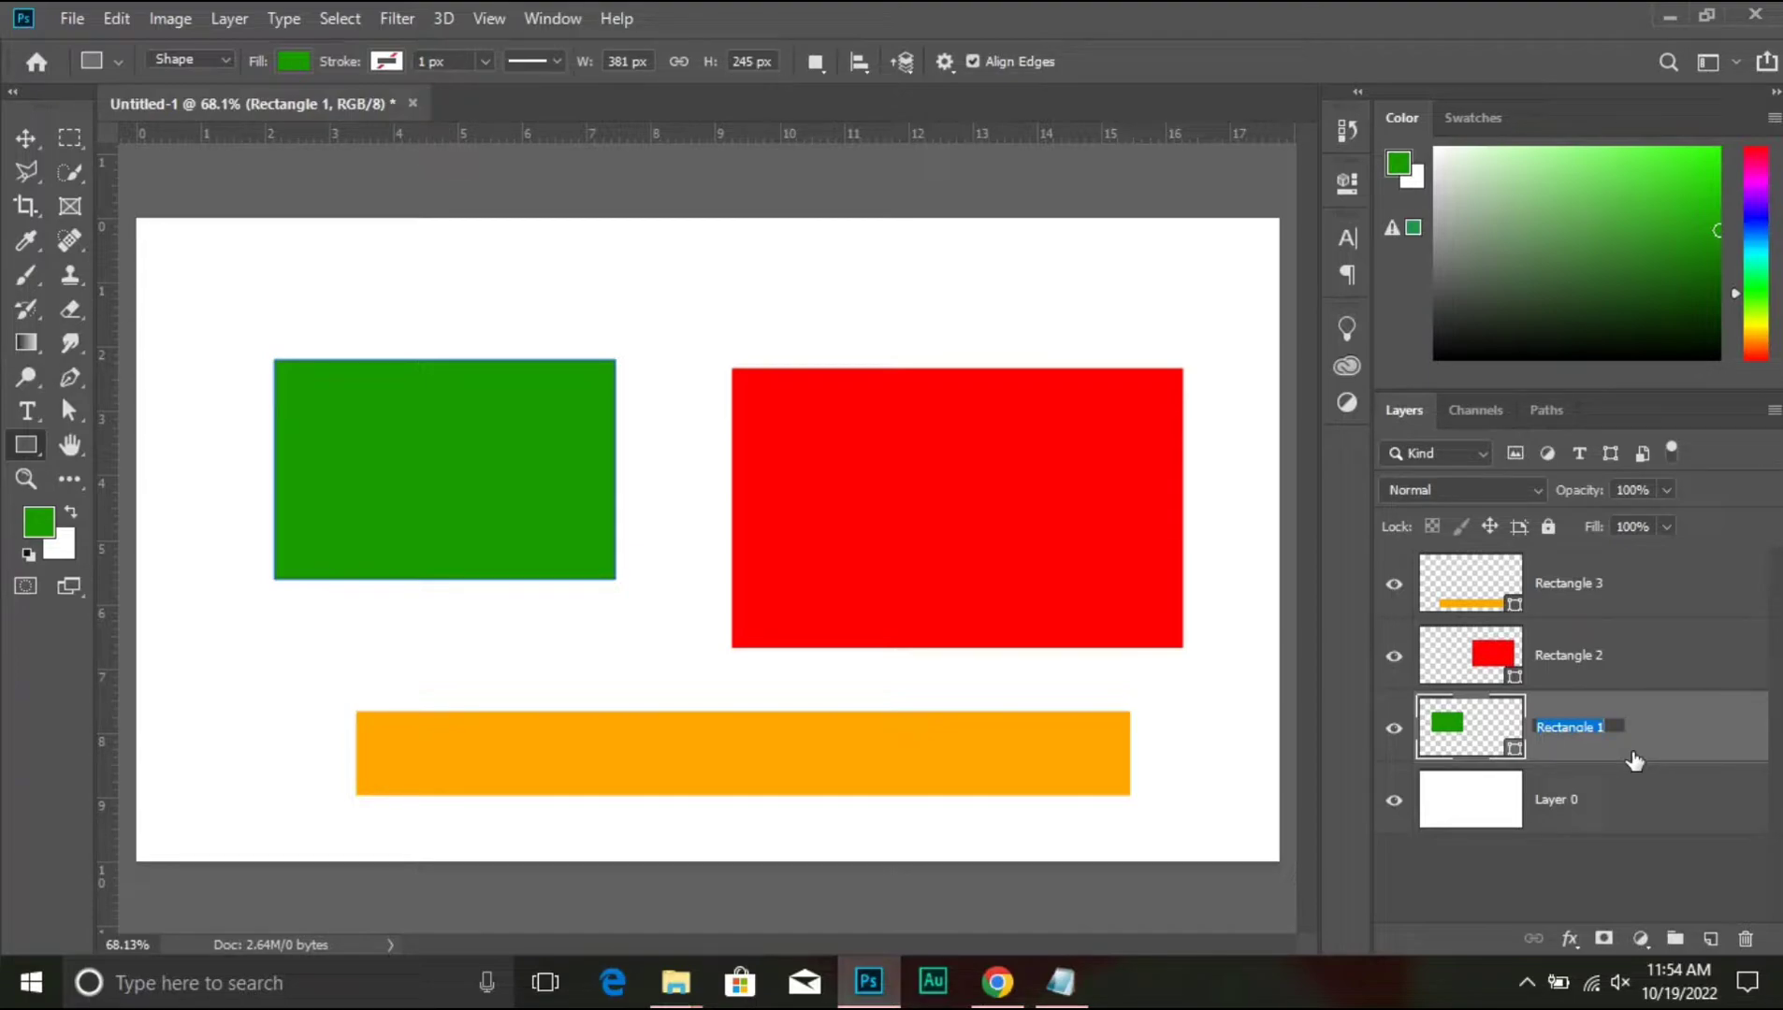
text(green)
key(Return)
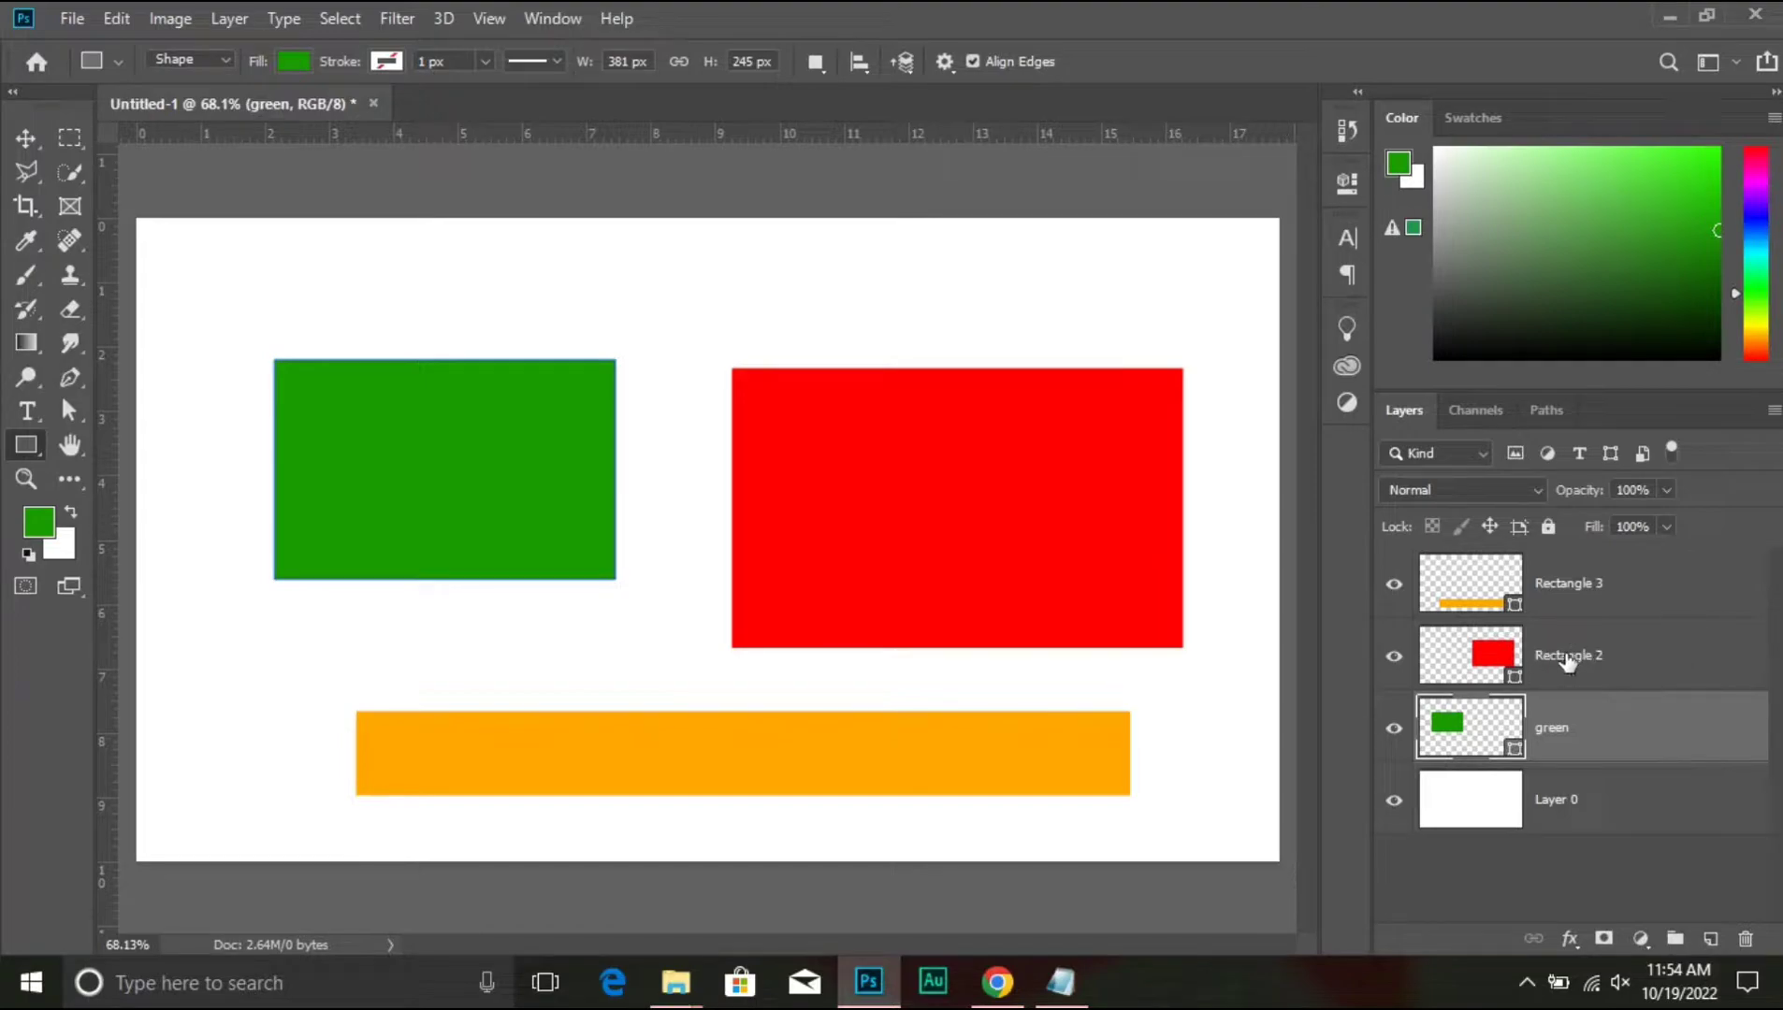
double_click(1568, 656)
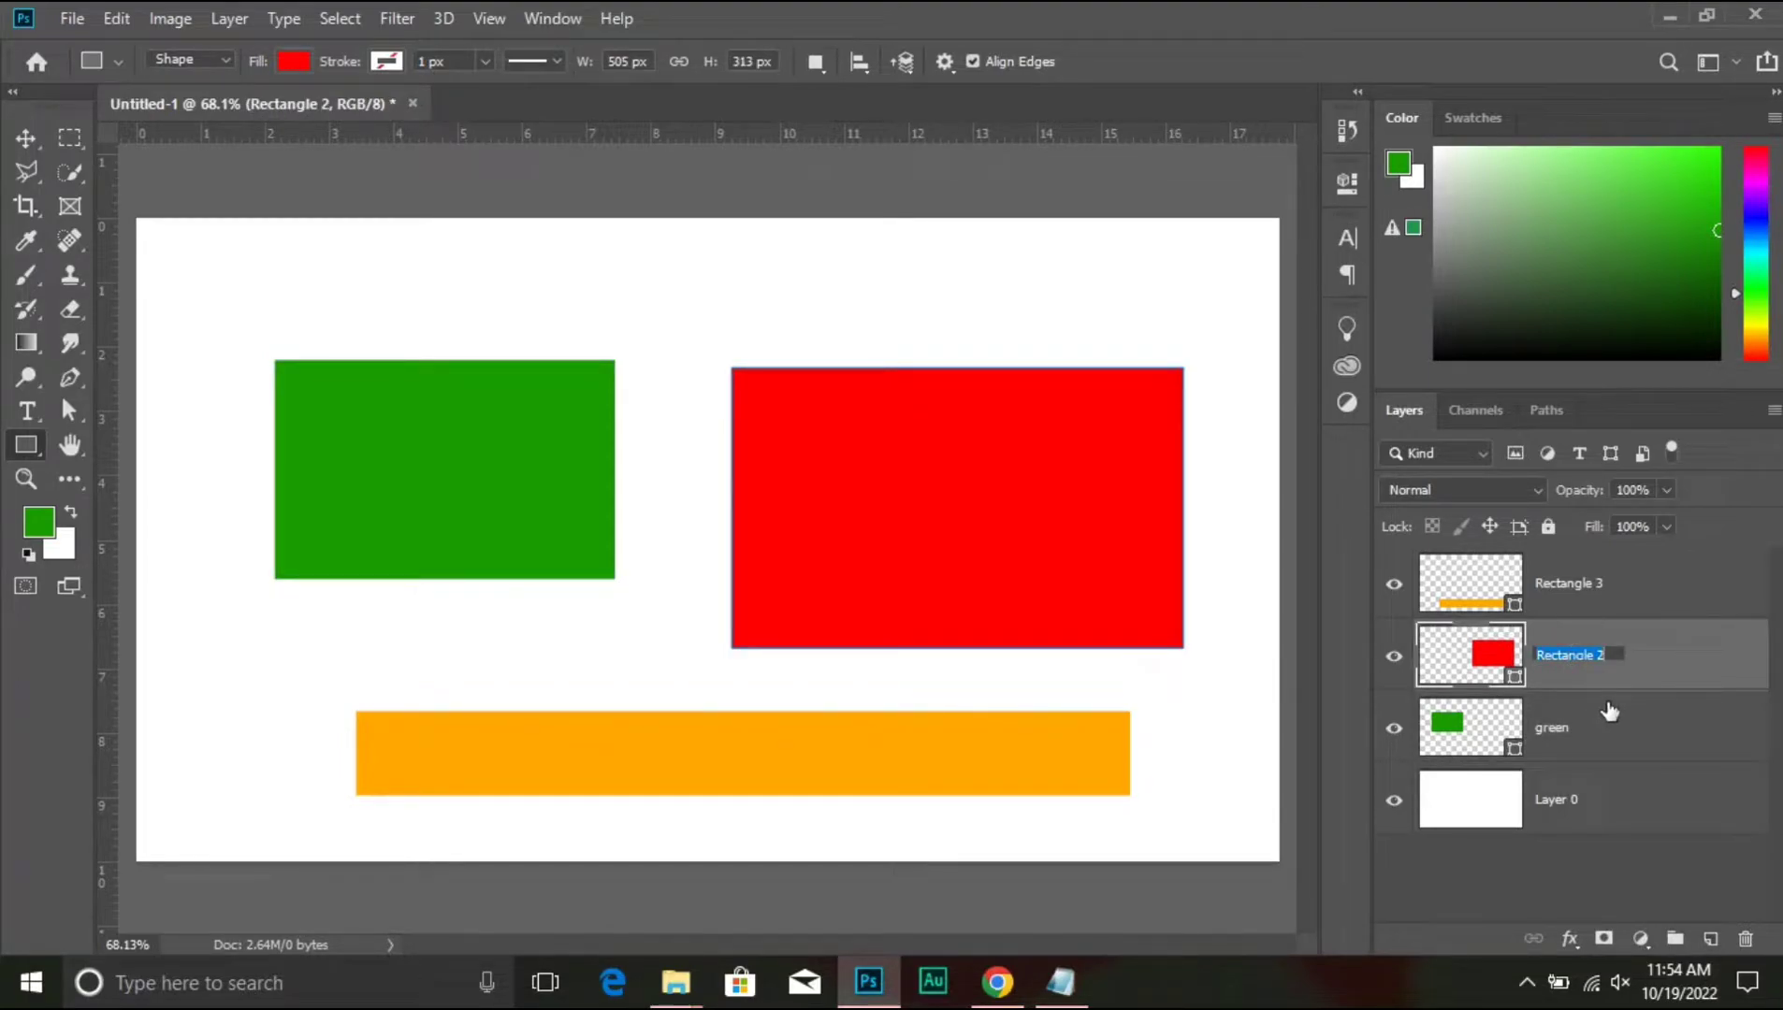
text(red)
key(Return)
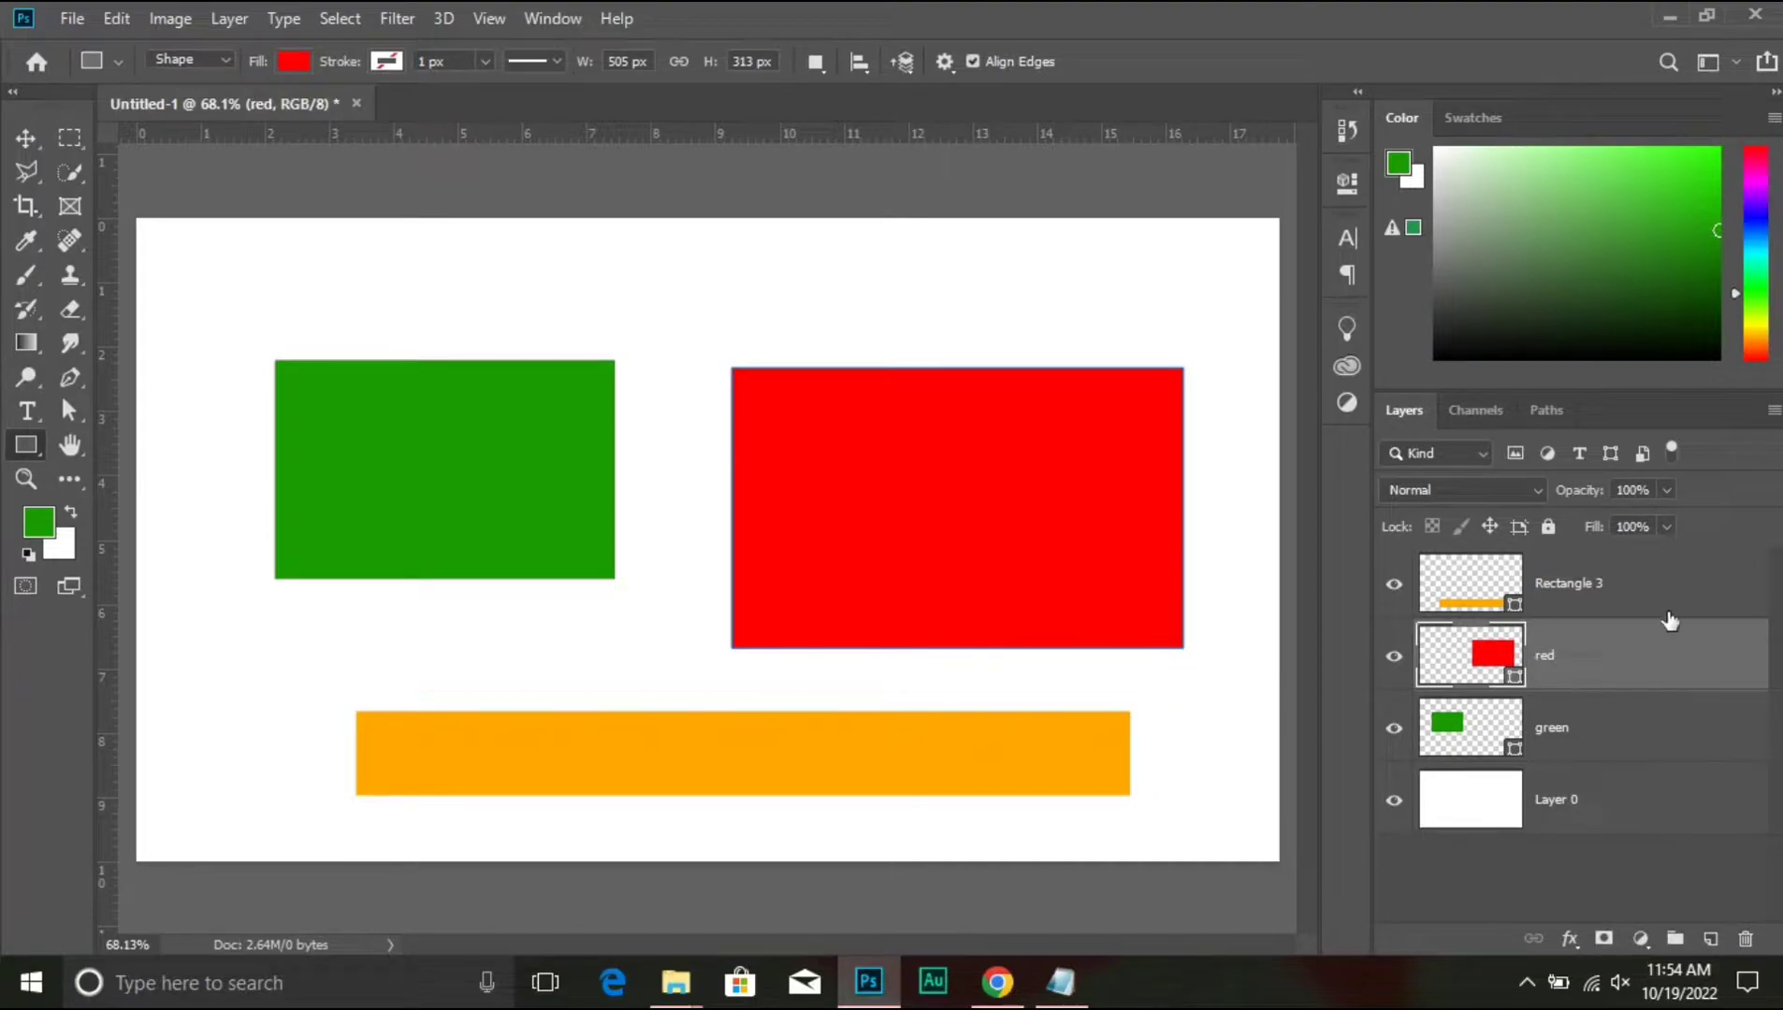
- Rename the orange rectangle's layer to "yellow"
double_click(1575, 586)
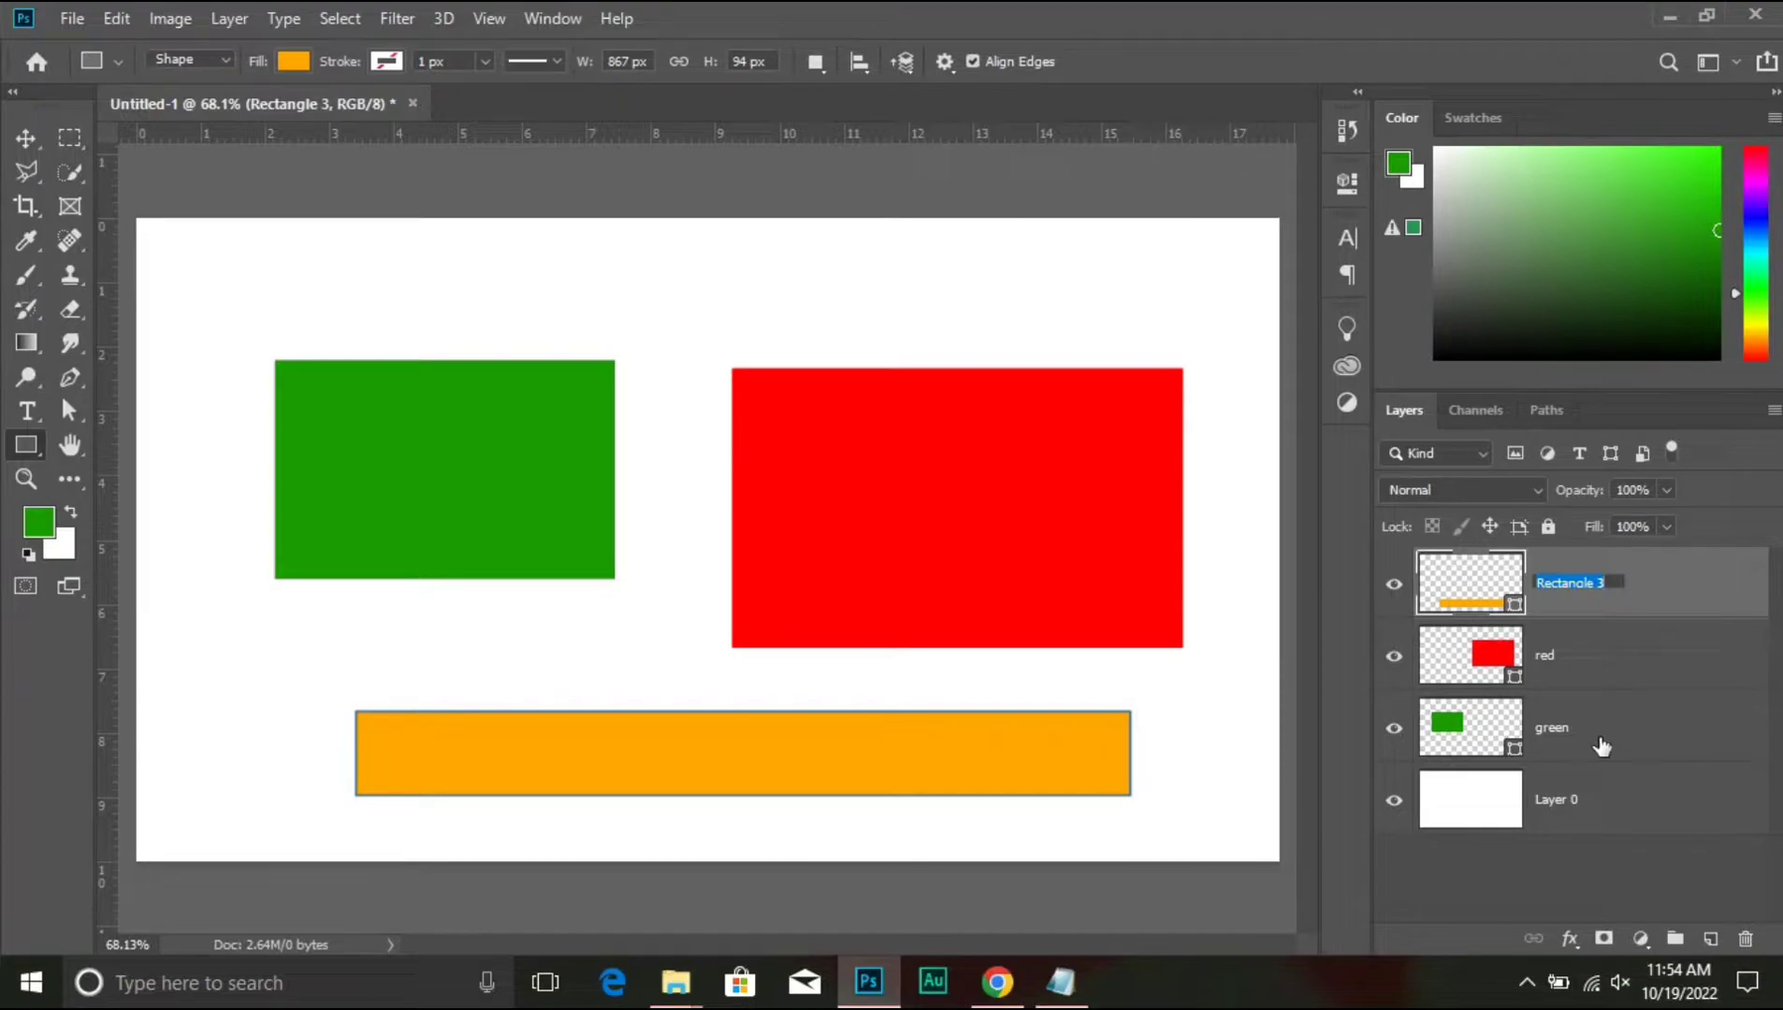
text(yellow)
key(Return)
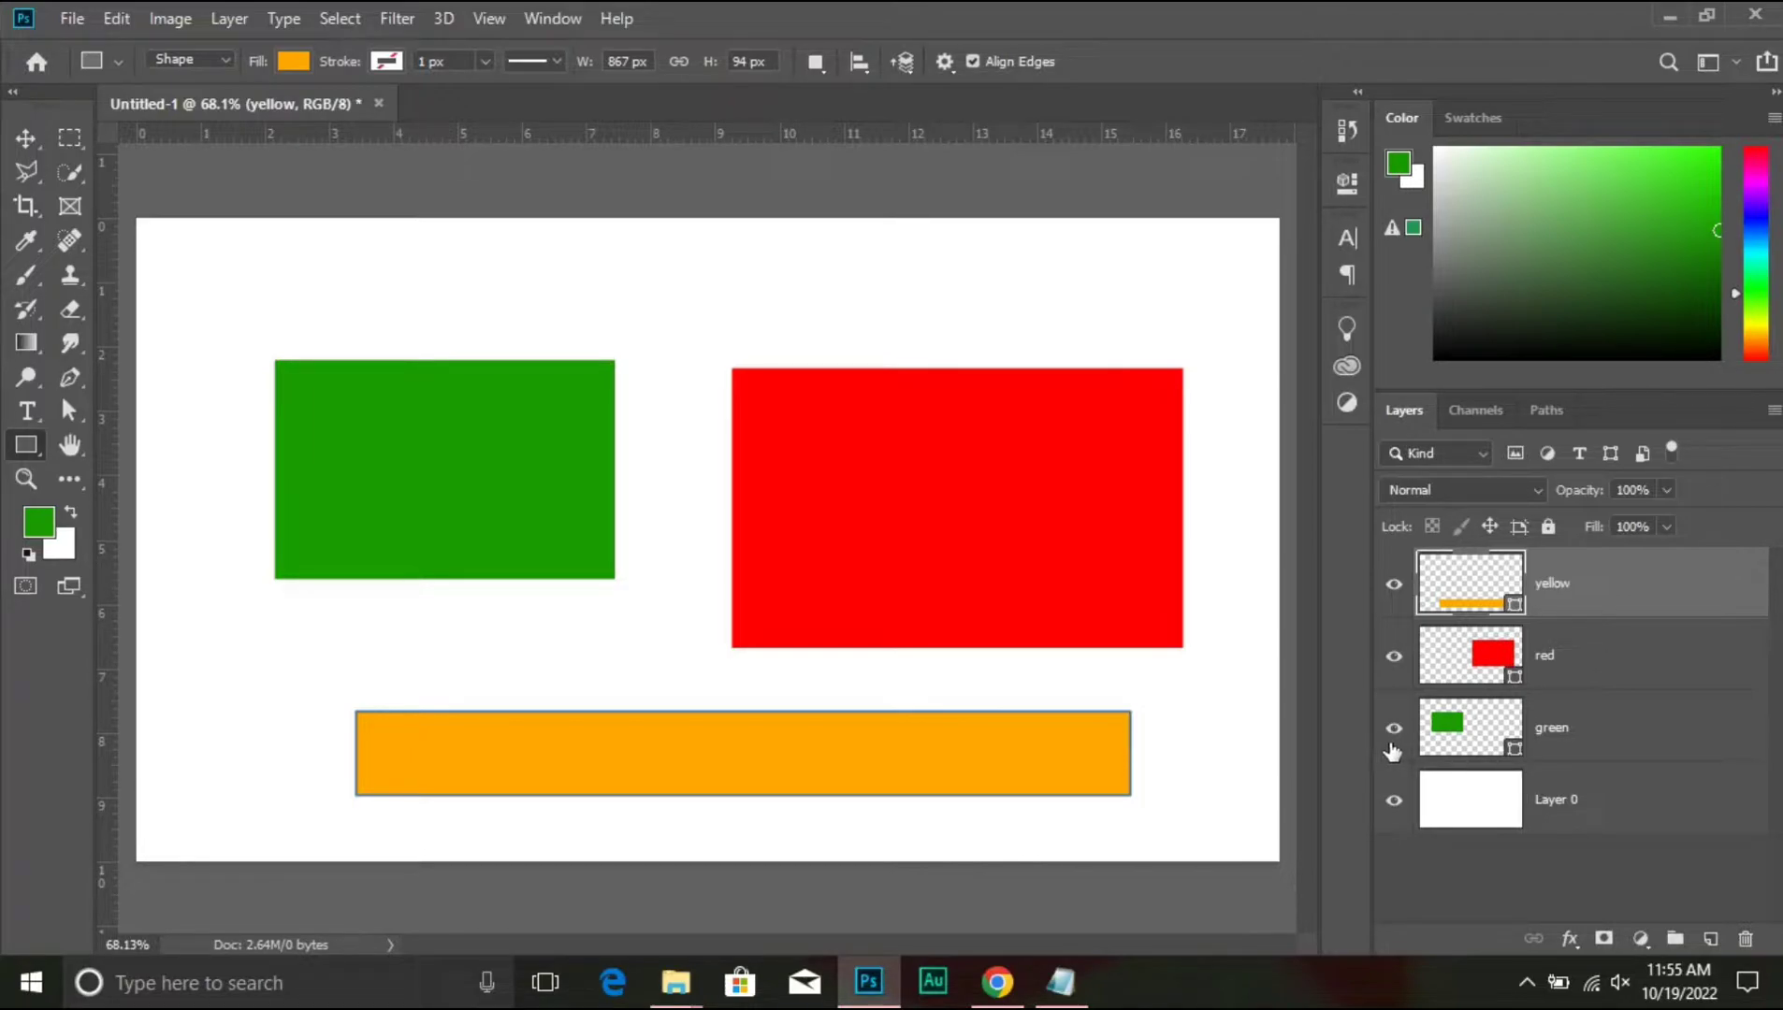
- Hide and show again the green, red and yellow layers to demonstrate layer visibility
click(1394, 730)
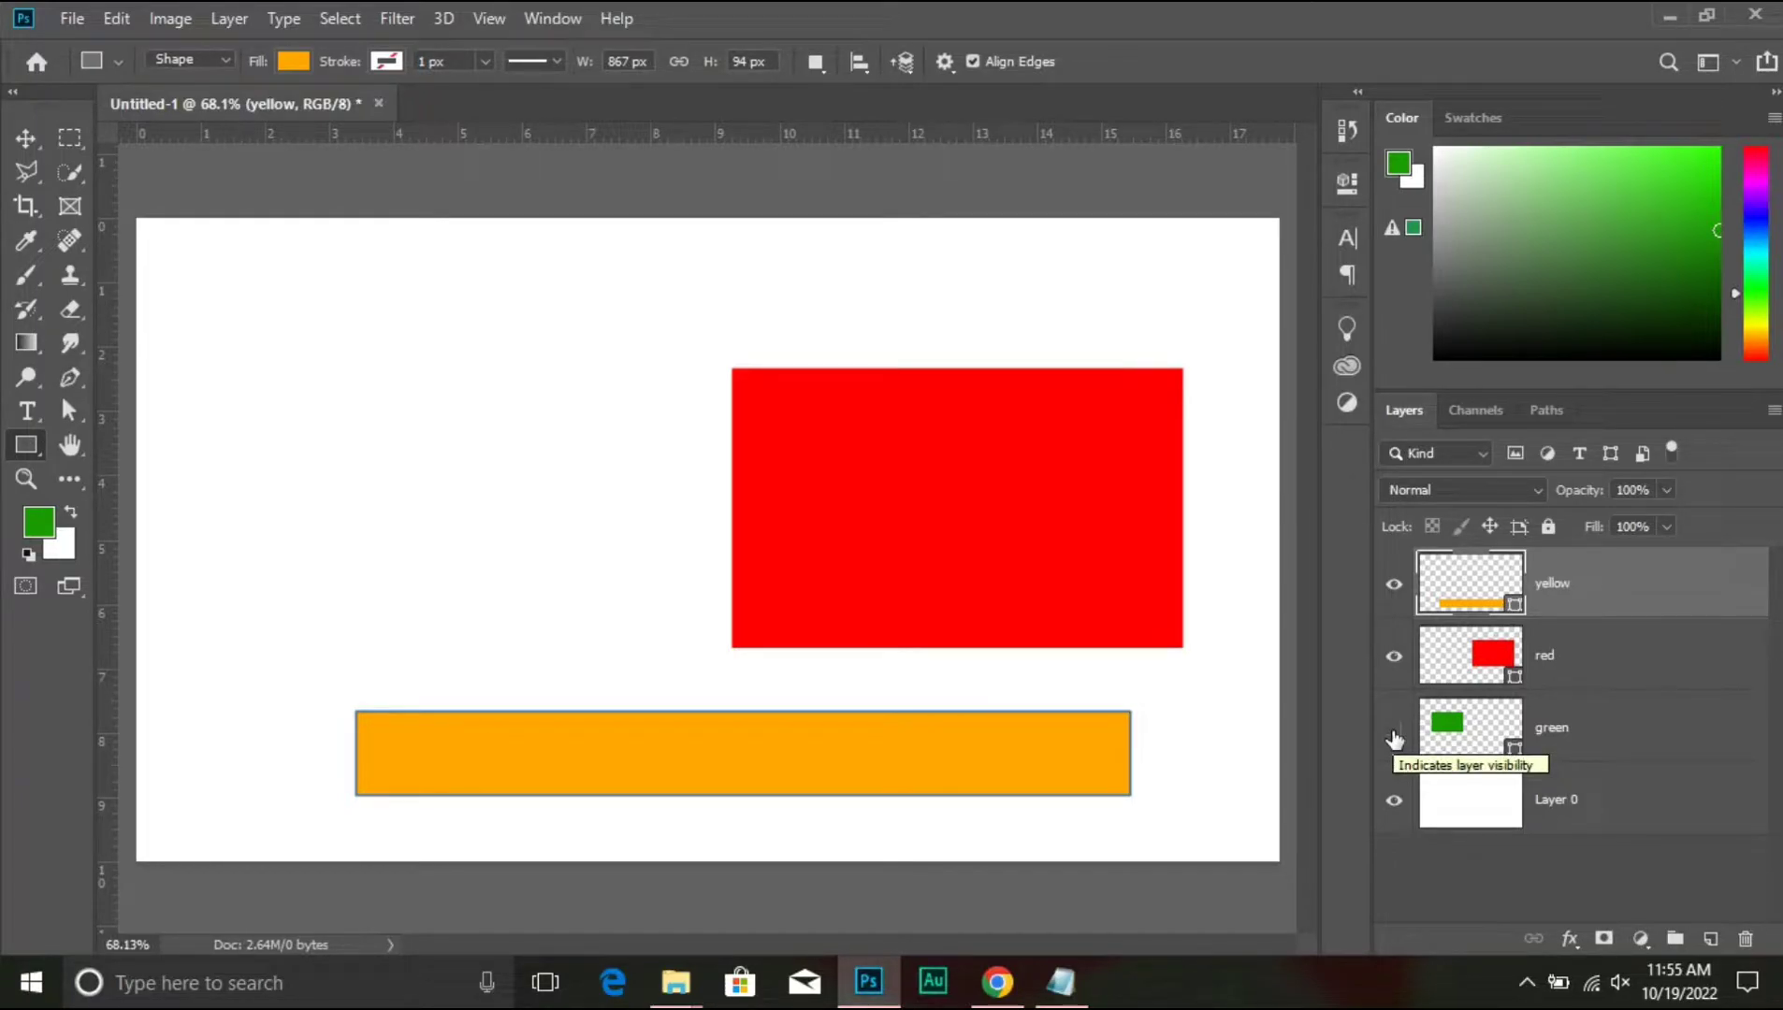
click(1393, 734)
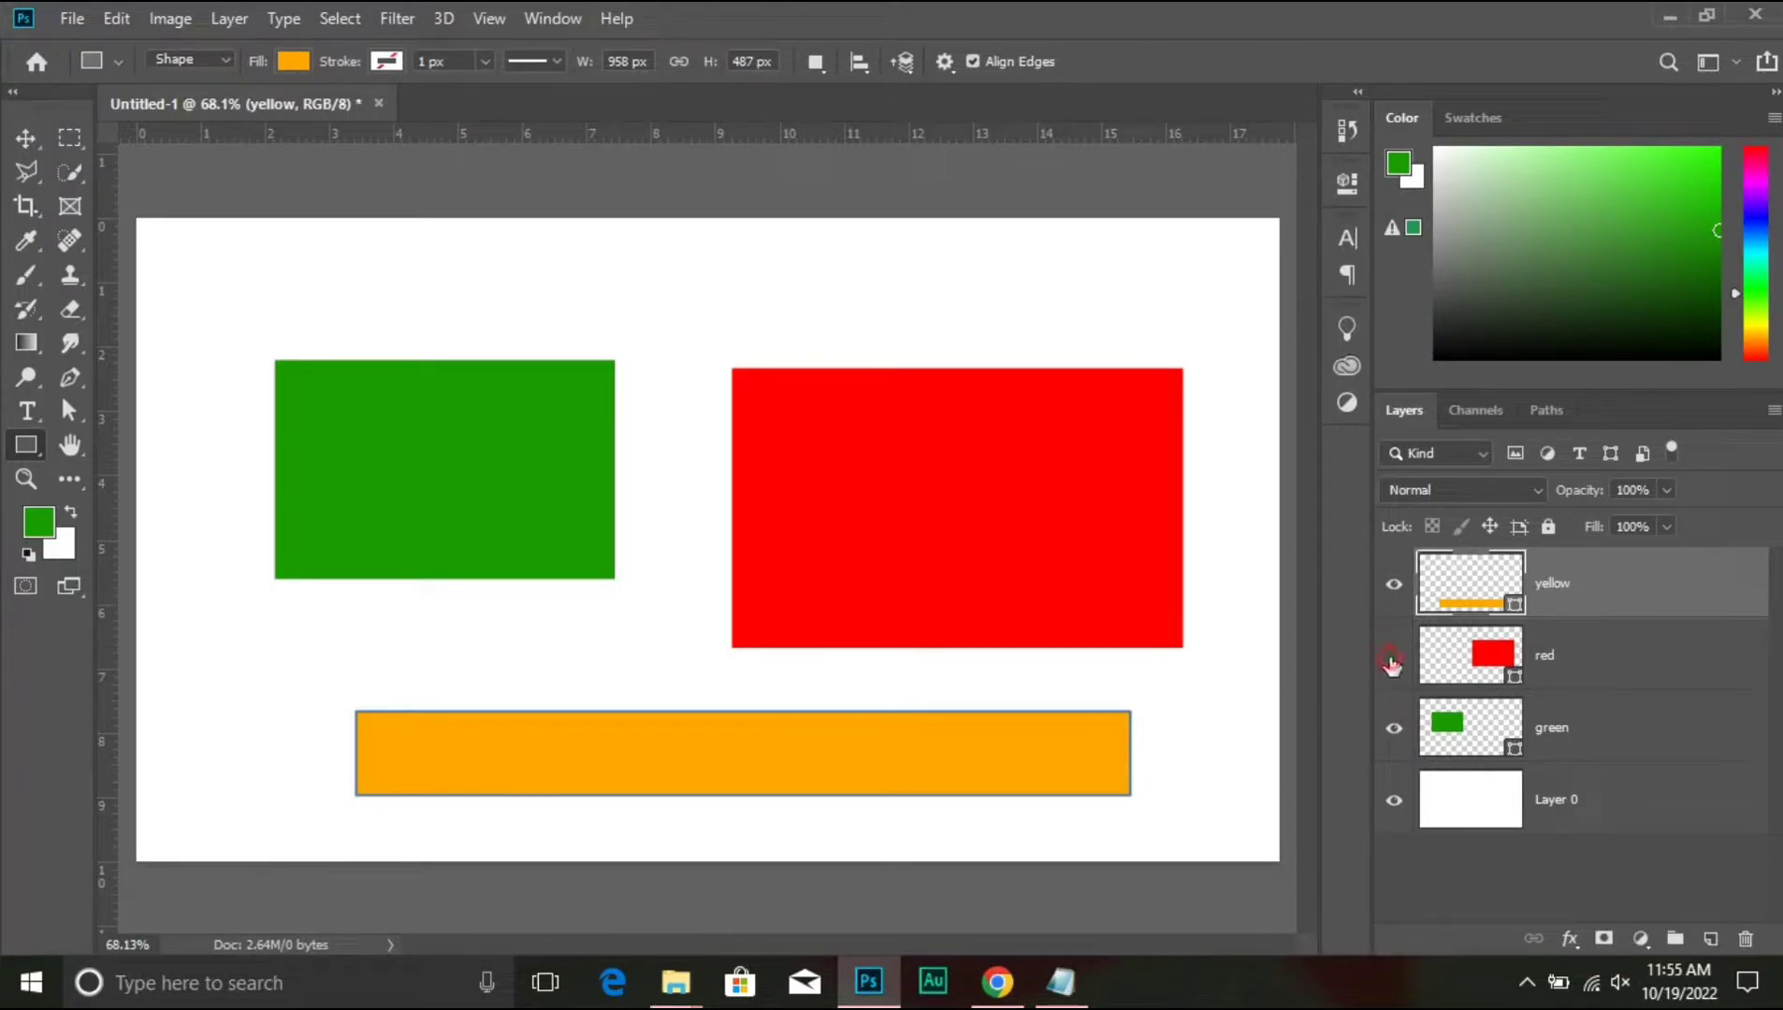
click(1394, 656)
click(1392, 582)
click(1393, 656)
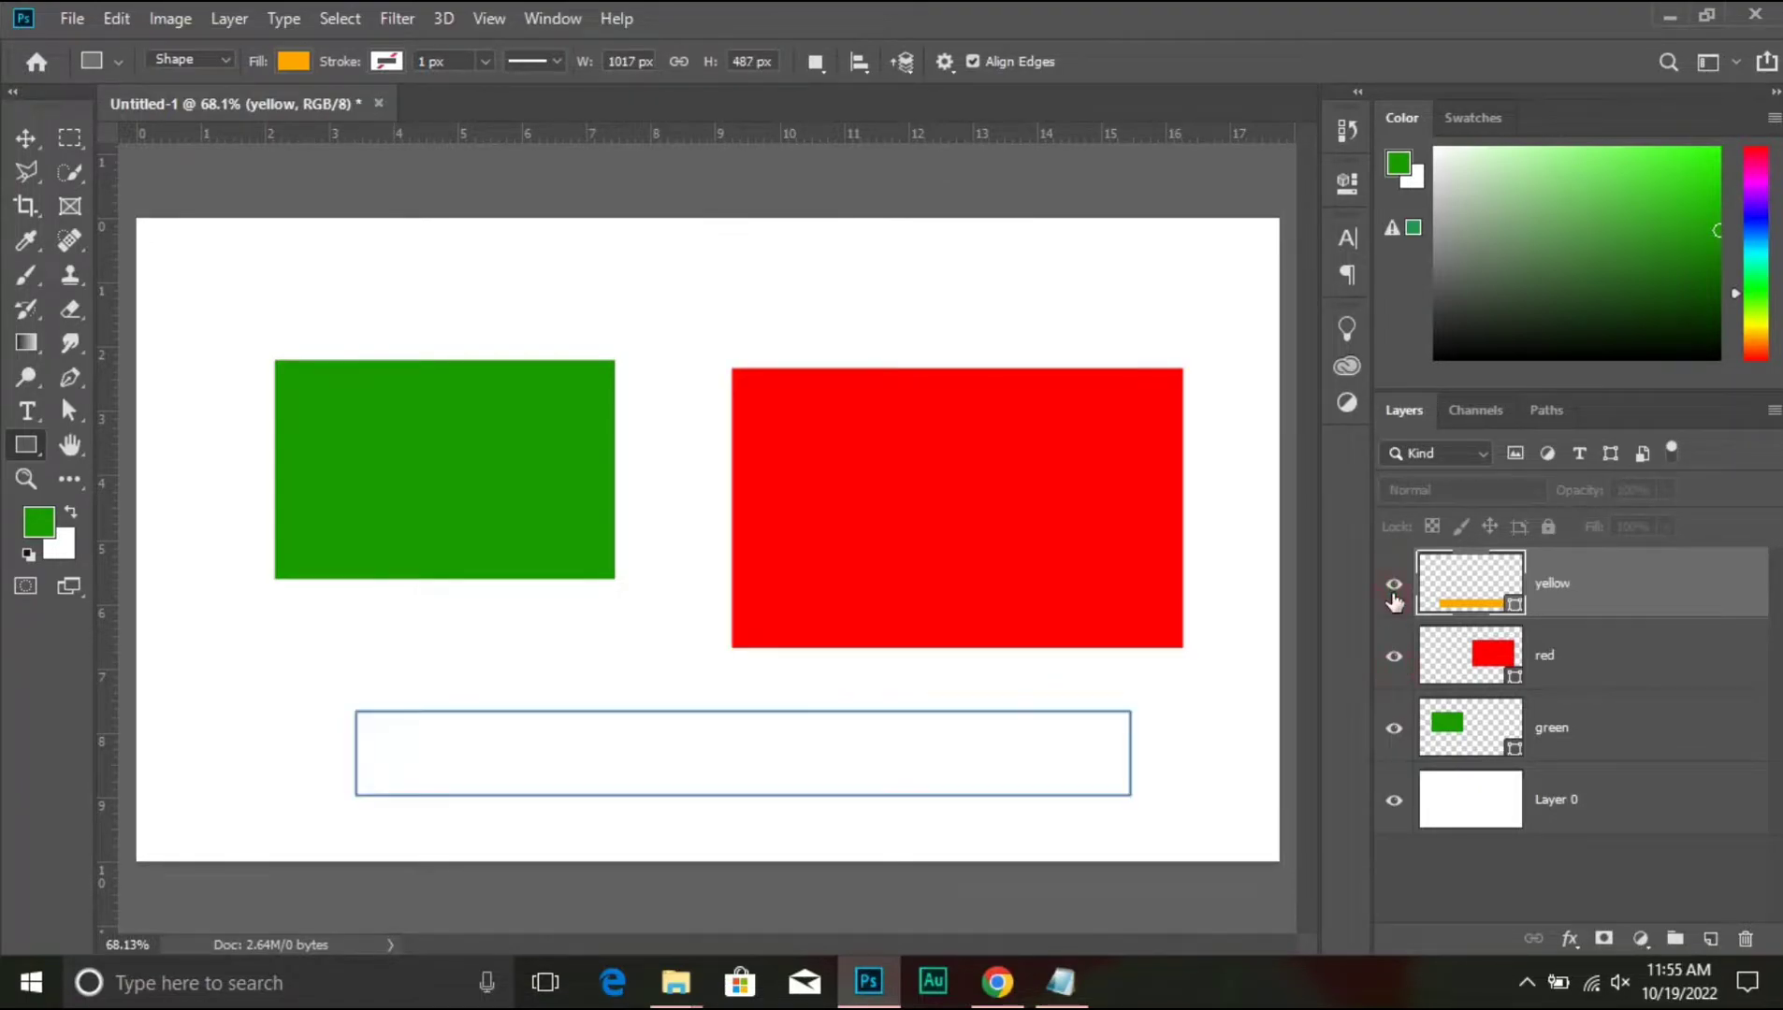
click(1394, 584)
key(Return)
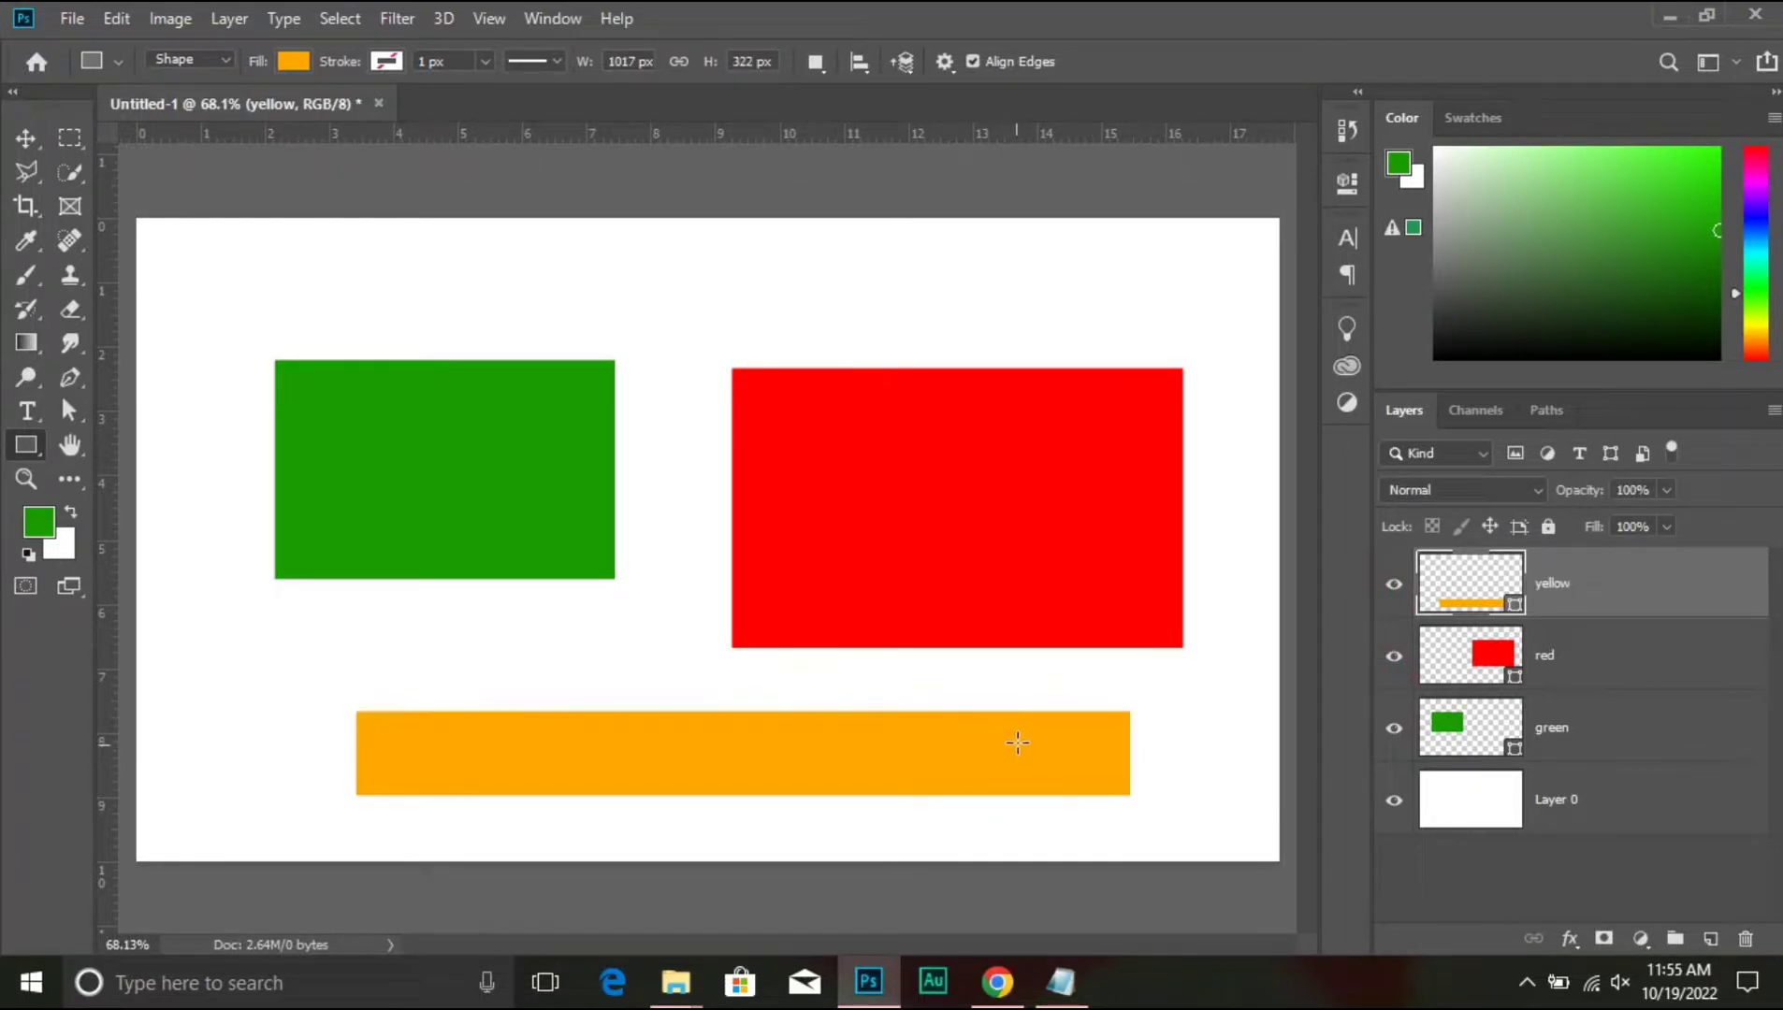
- Select the yellow, red and green layers together and put them in a new group
ctrl+click(1593, 673)
ctrl+click(1612, 720)
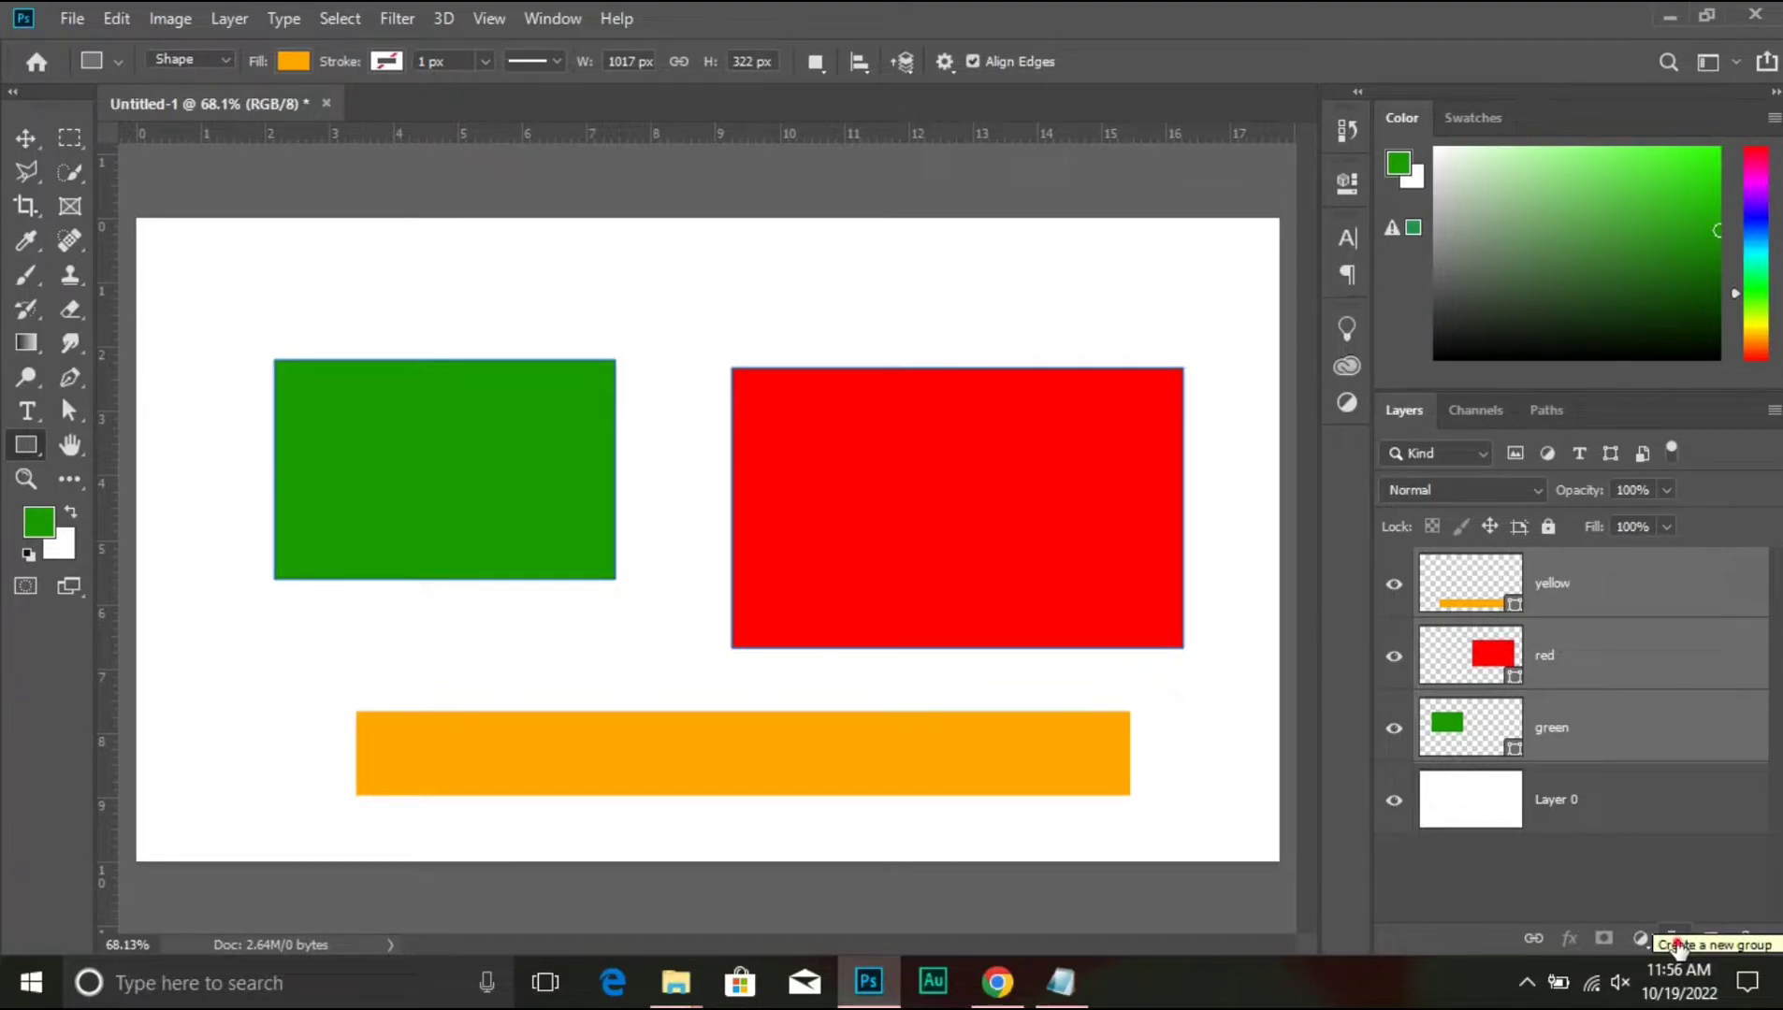
click(1677, 947)
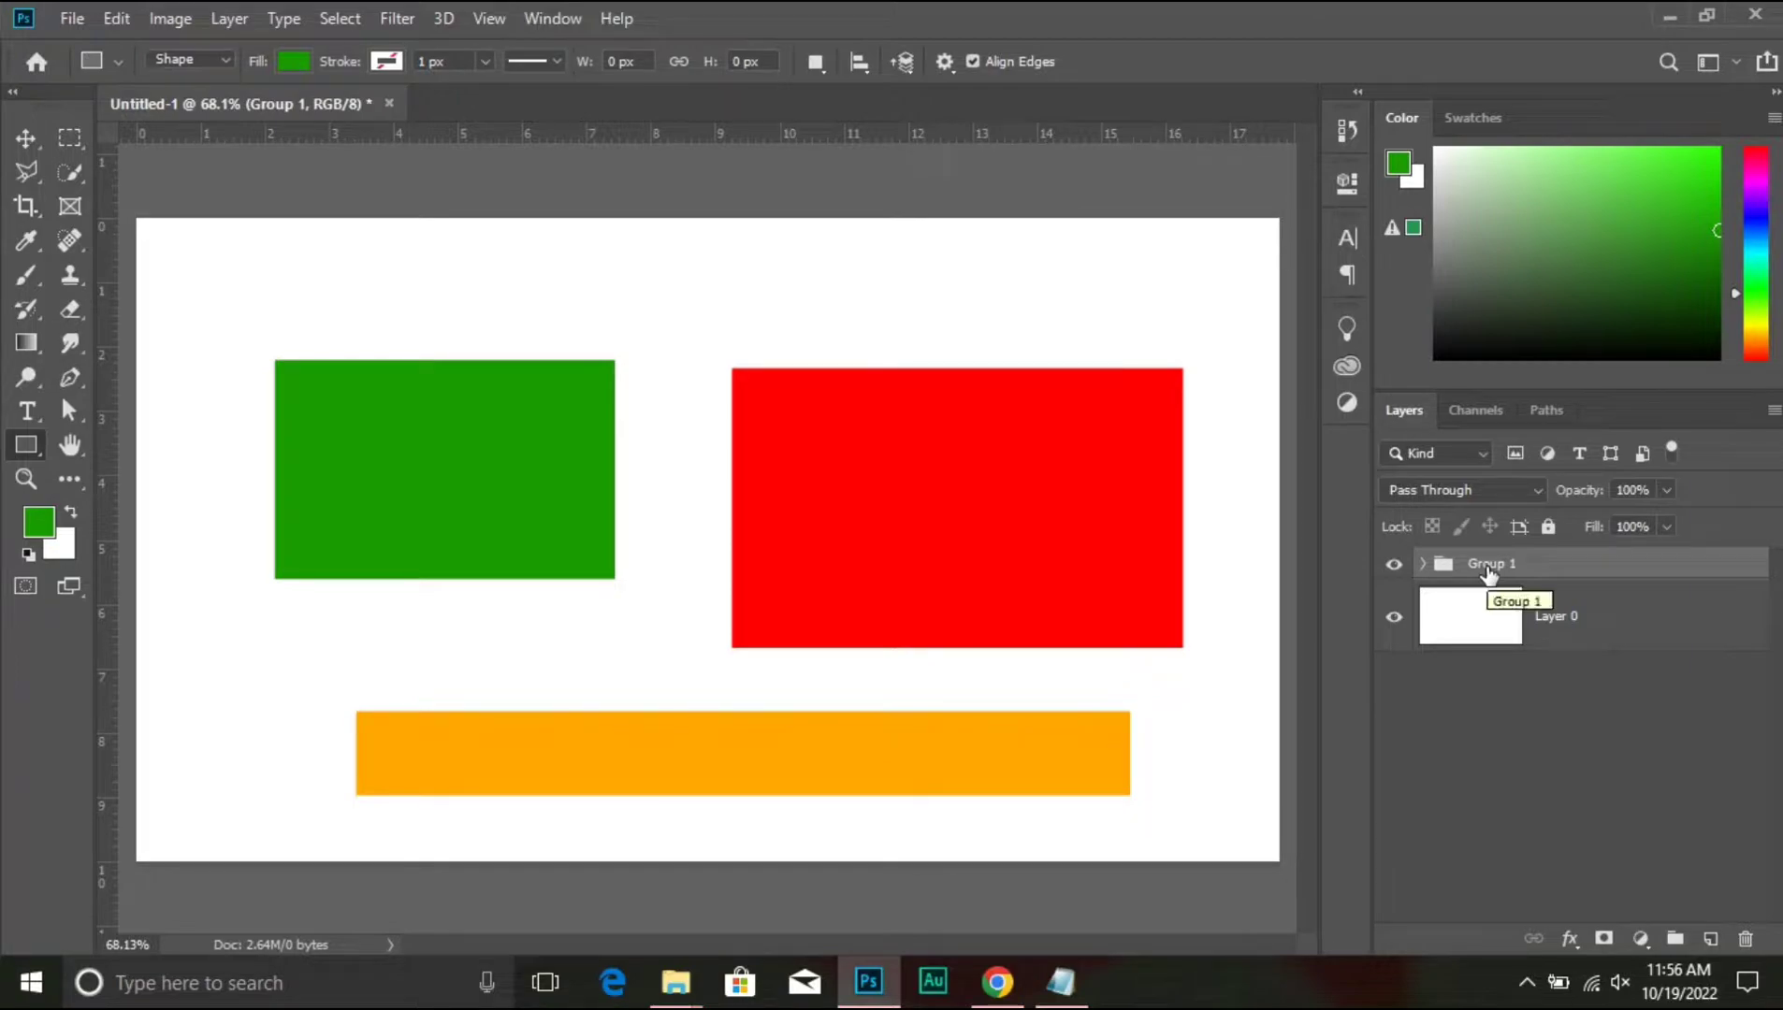
- Move the whole group of rectangles slightly up and to the left on the canvas with the Move tool
key(v)
drag(907, 542, 909, 488)
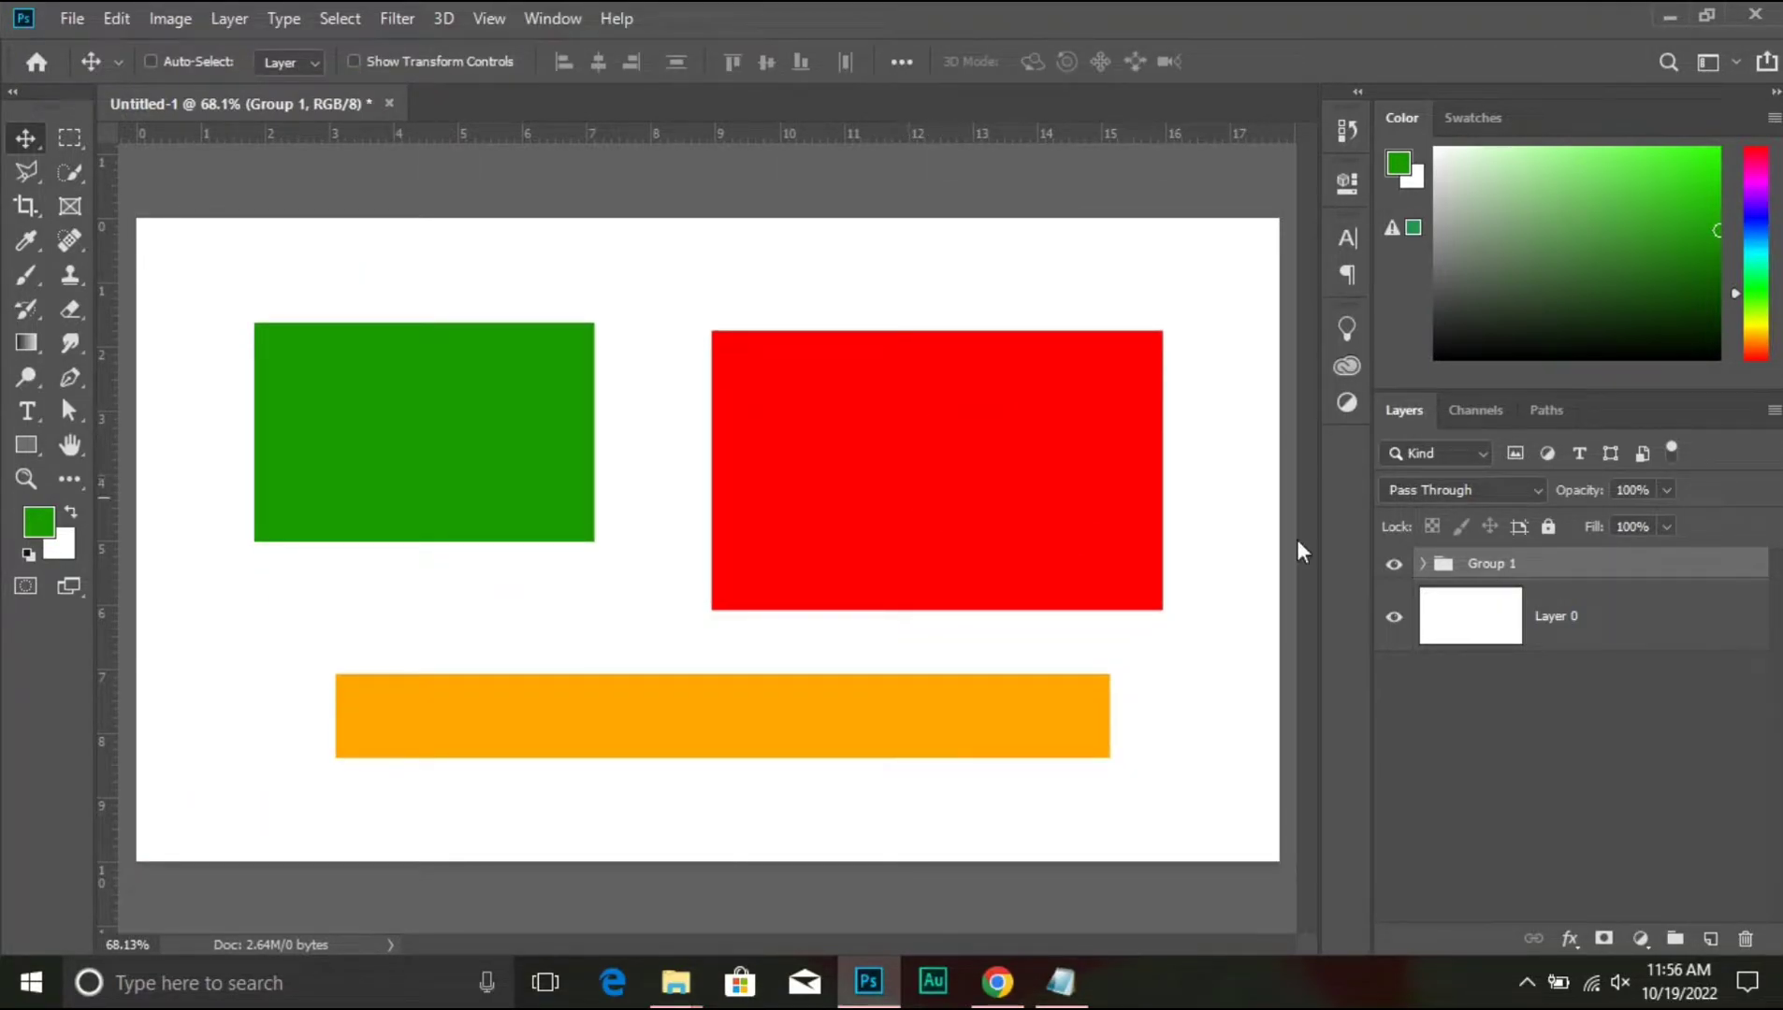
drag(1015, 524, 947, 470)
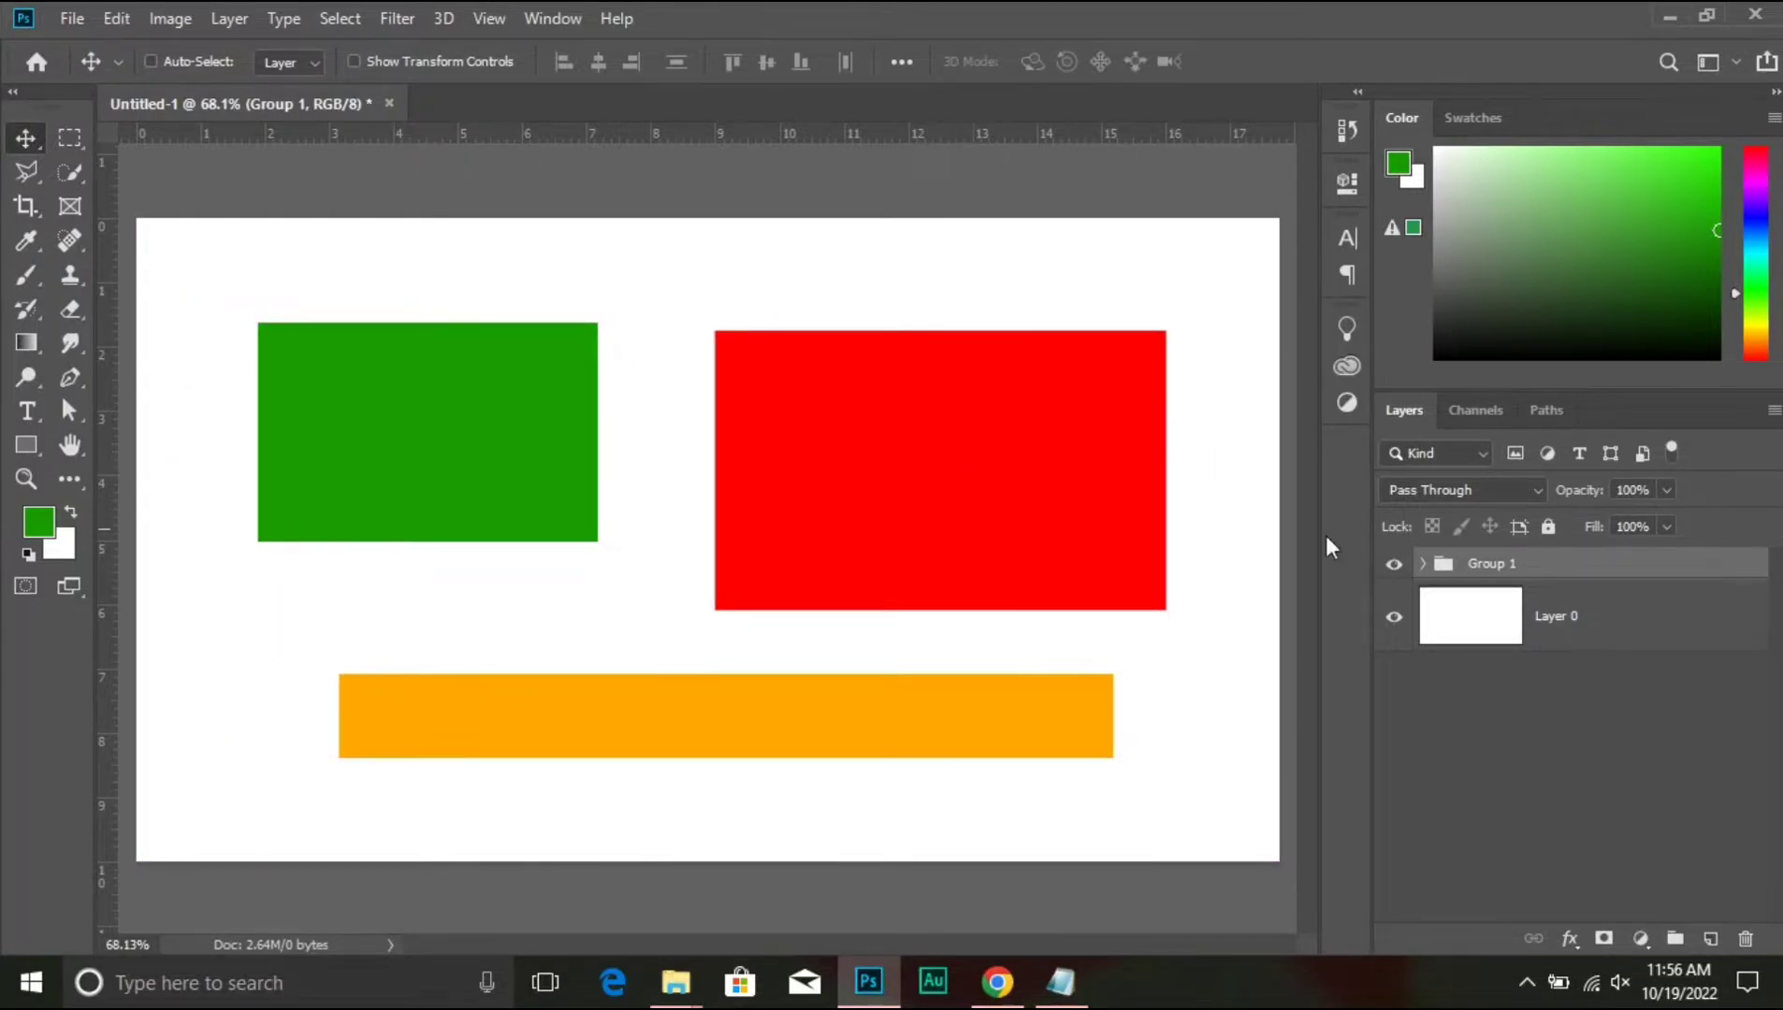
- Set the group's blending mode to Normal
drag(1581, 499, 1623, 504)
click(1502, 500)
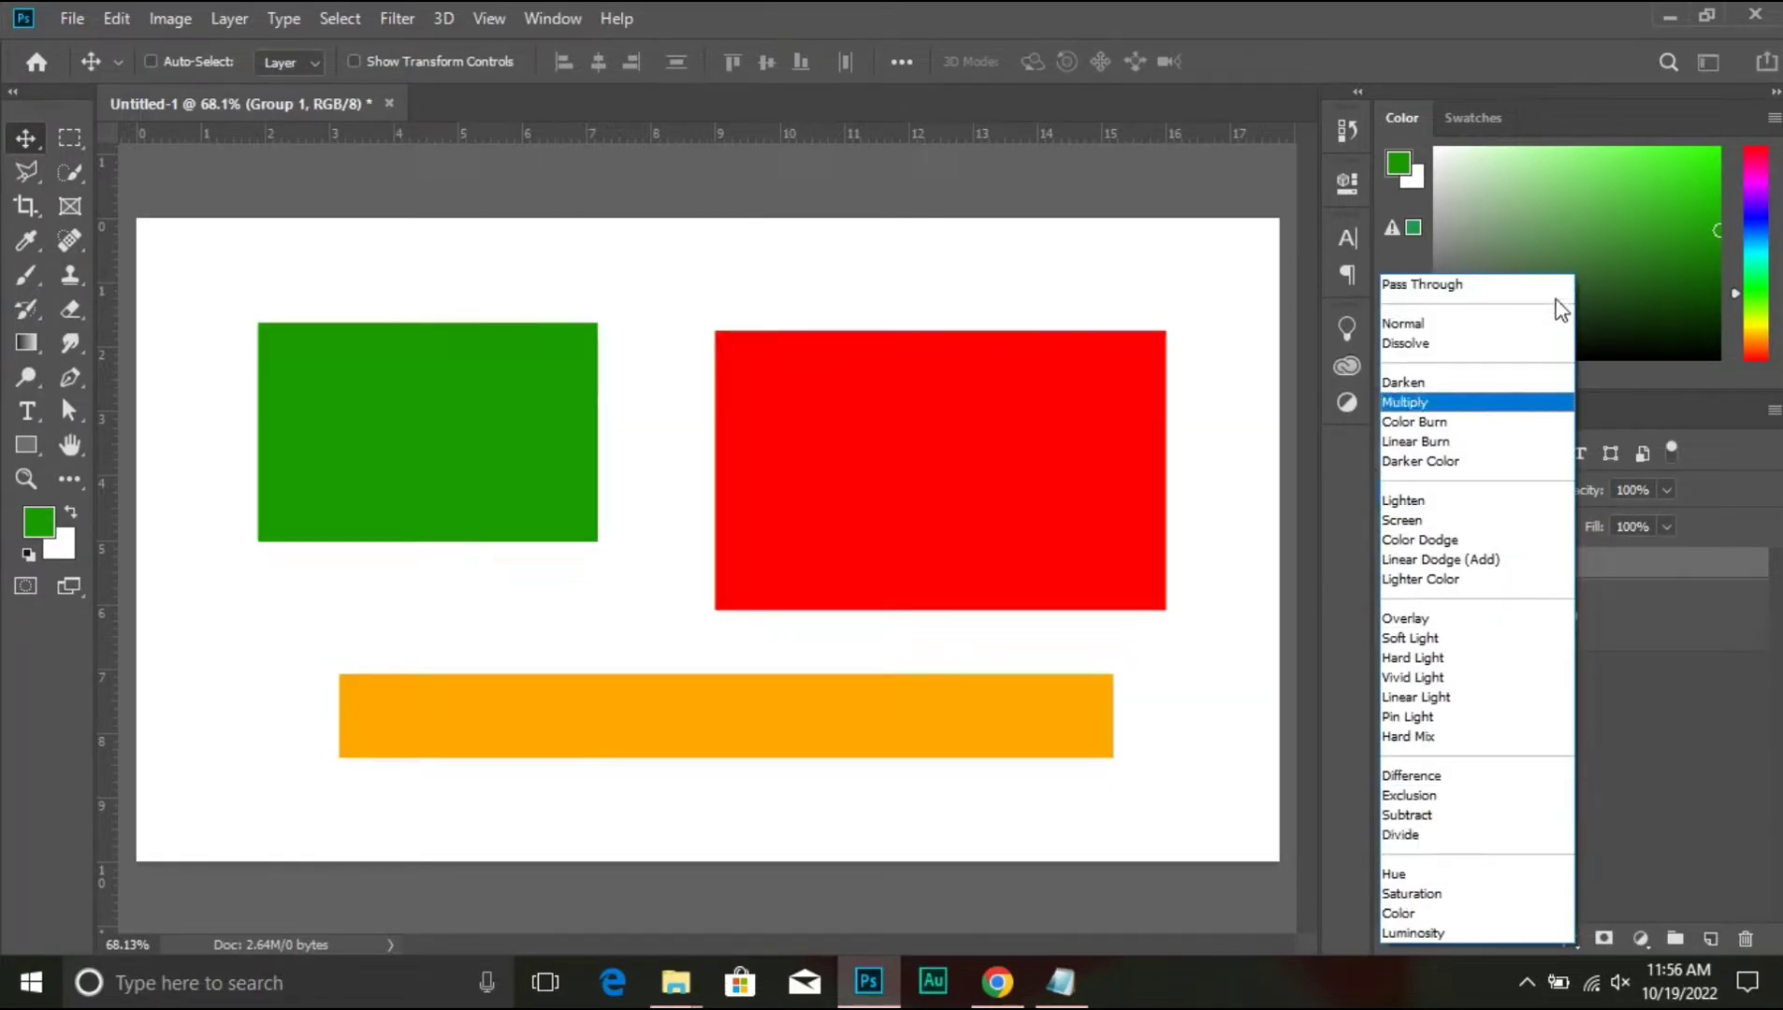
click(1480, 325)
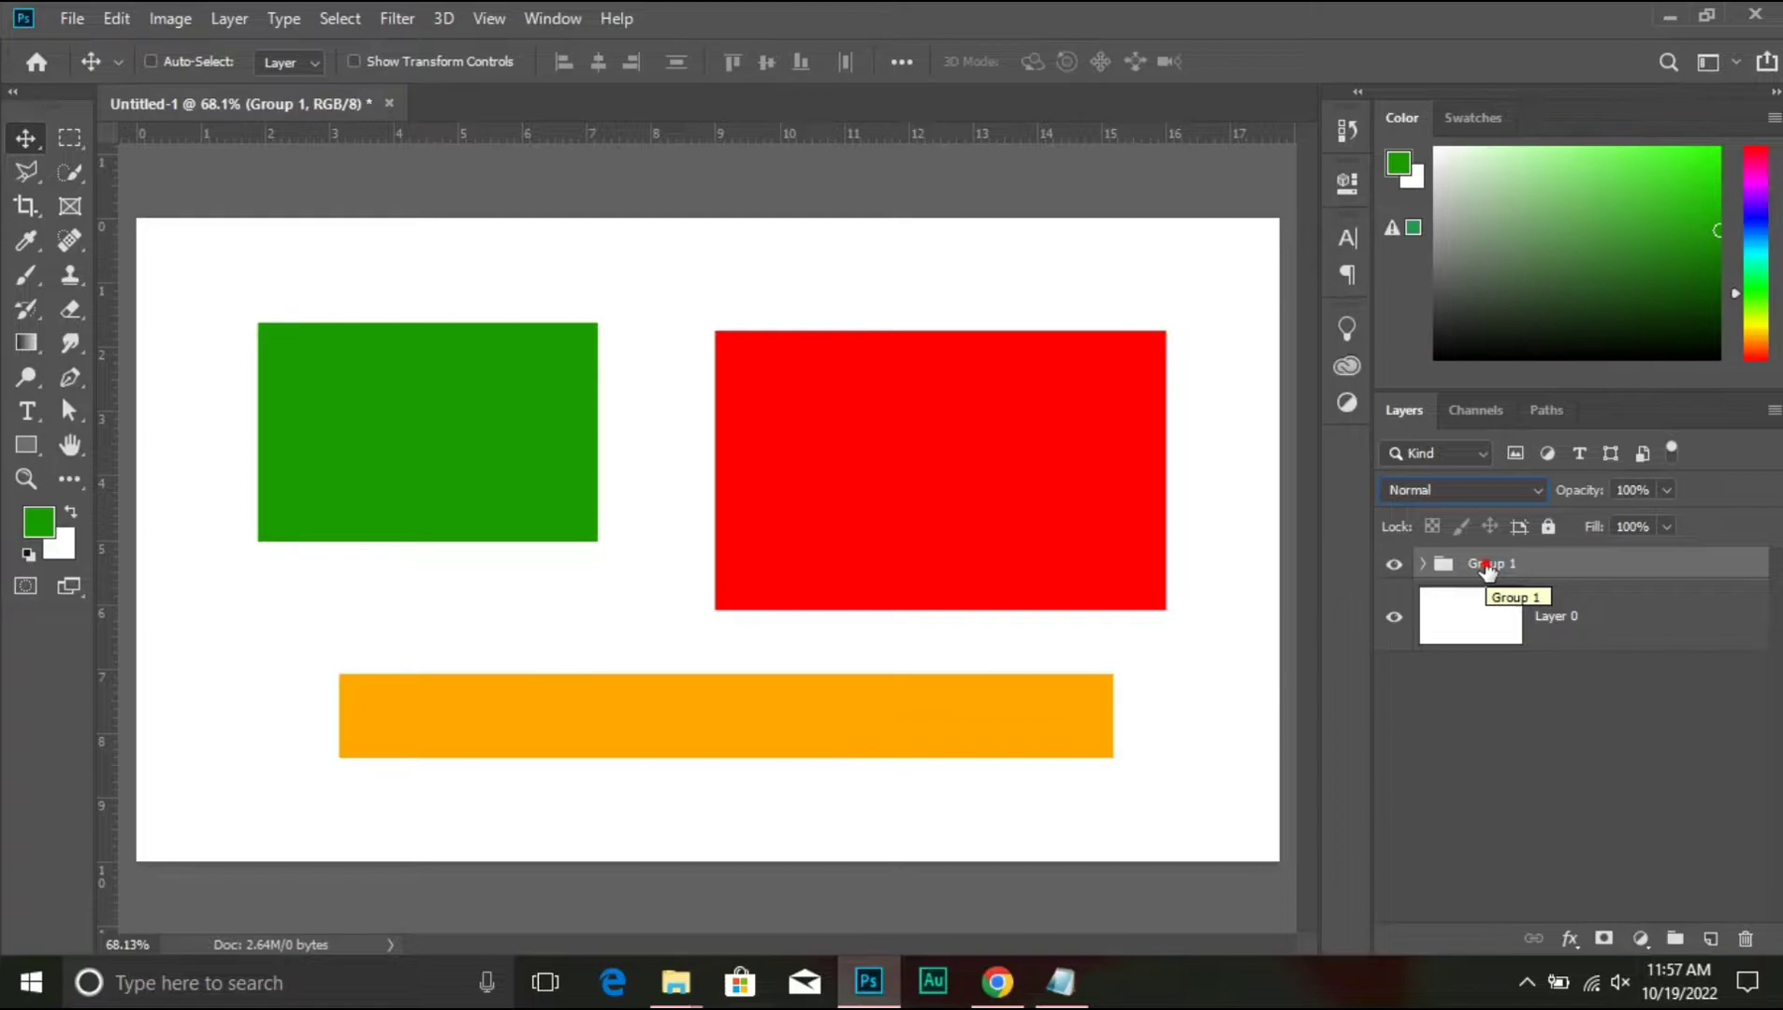
- Rename the group to "ractangles"
double_click(1487, 564)
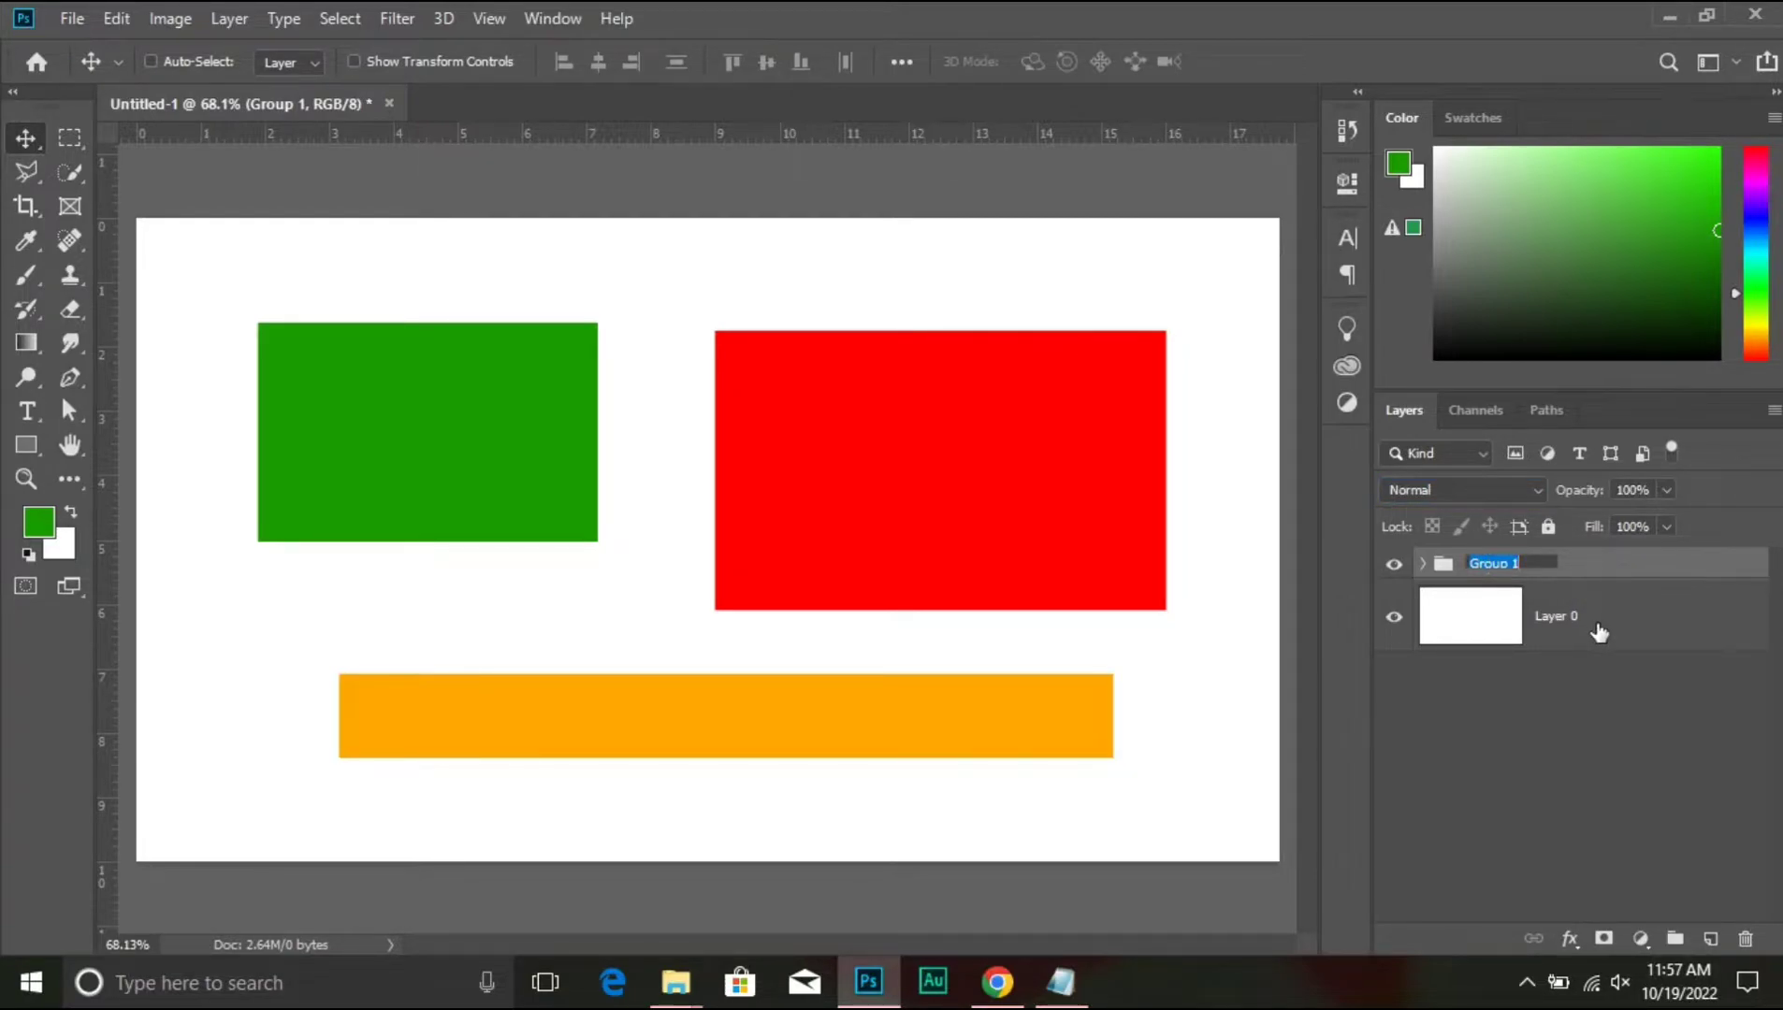
text(ractangles)
key(Return)
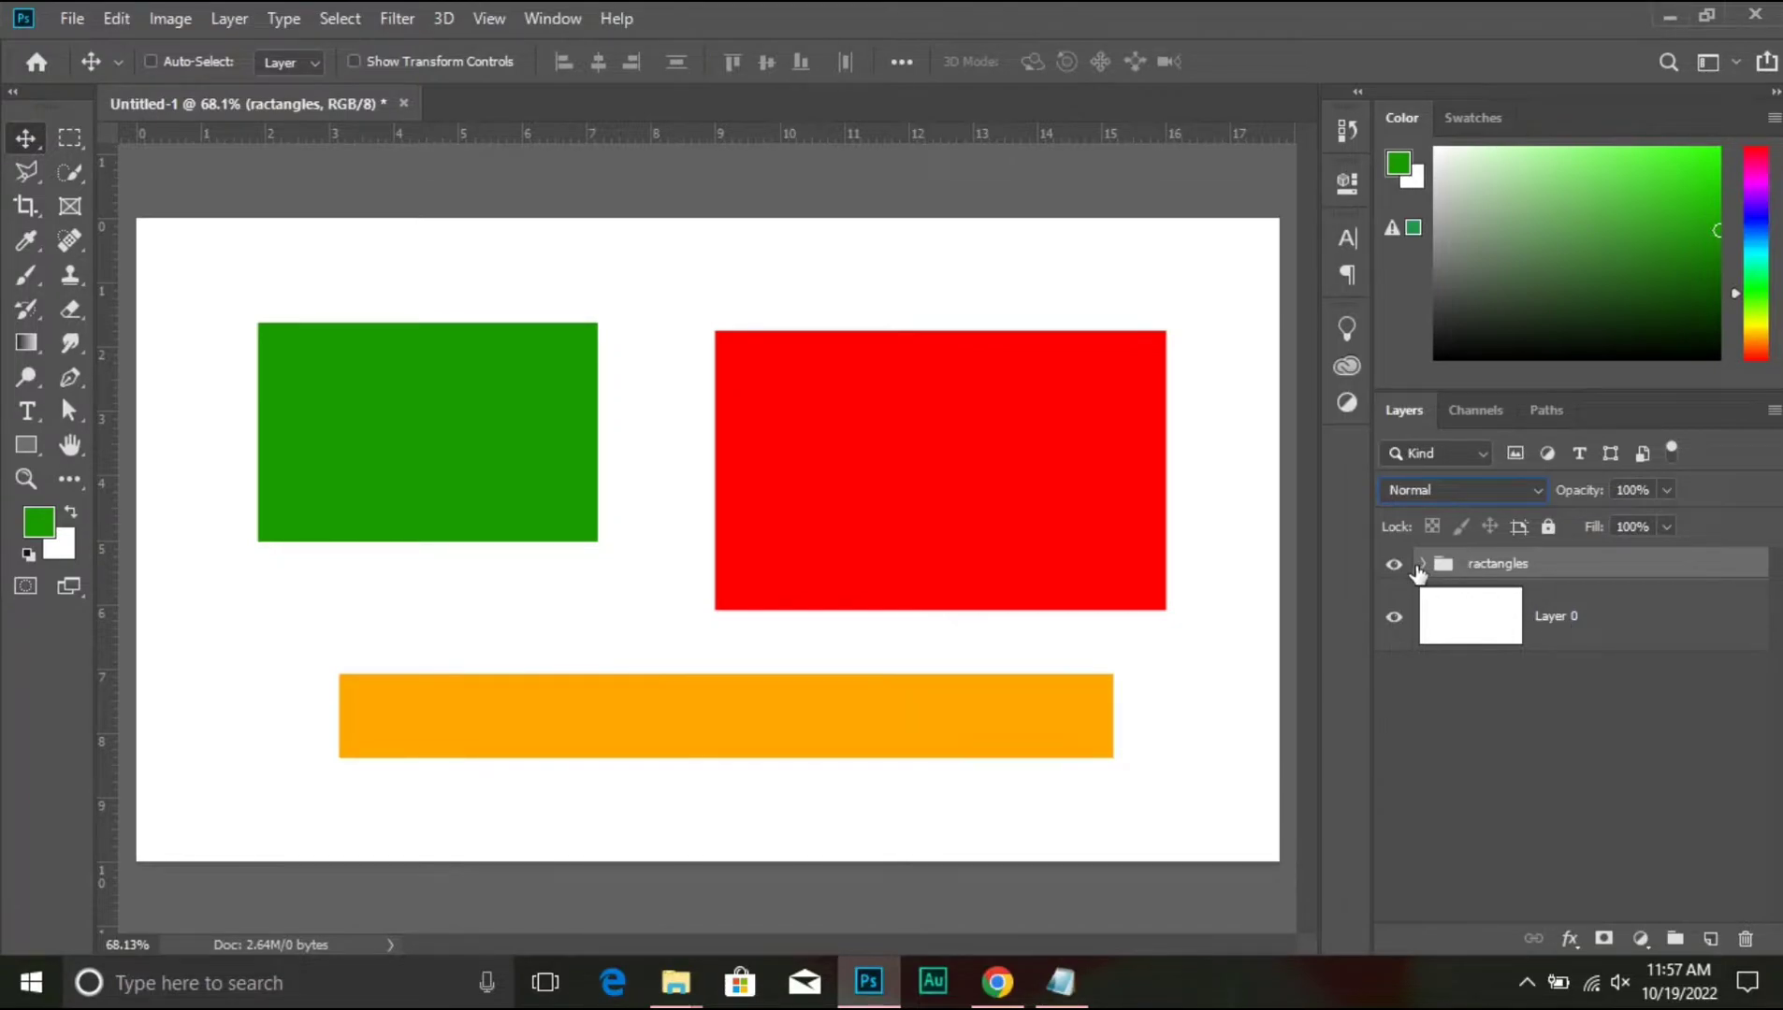
- Switch the "ractangles" group's visibility off and on, and delete the group with its contents
click(1394, 565)
click(1393, 566)
key(Delete)
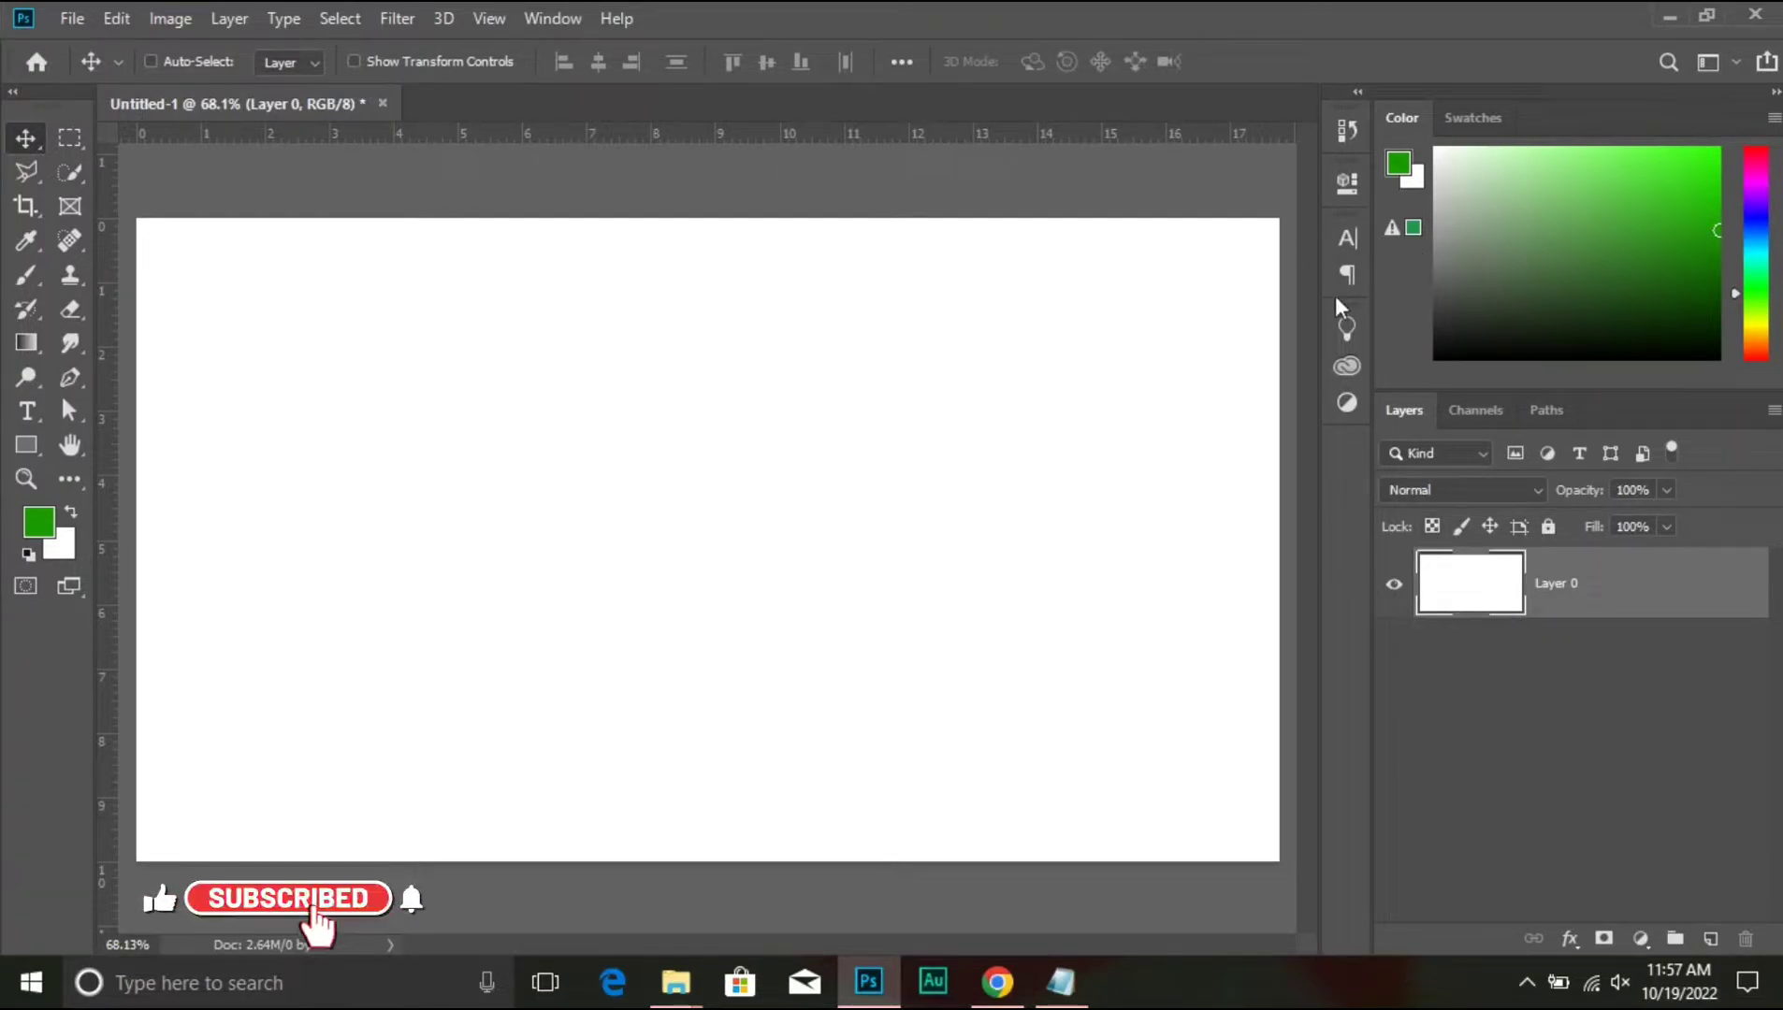
- Open the dark mountain photo ending in 640947 from the desktop's pics folder as its own Photoshop document
click(1672, 14)
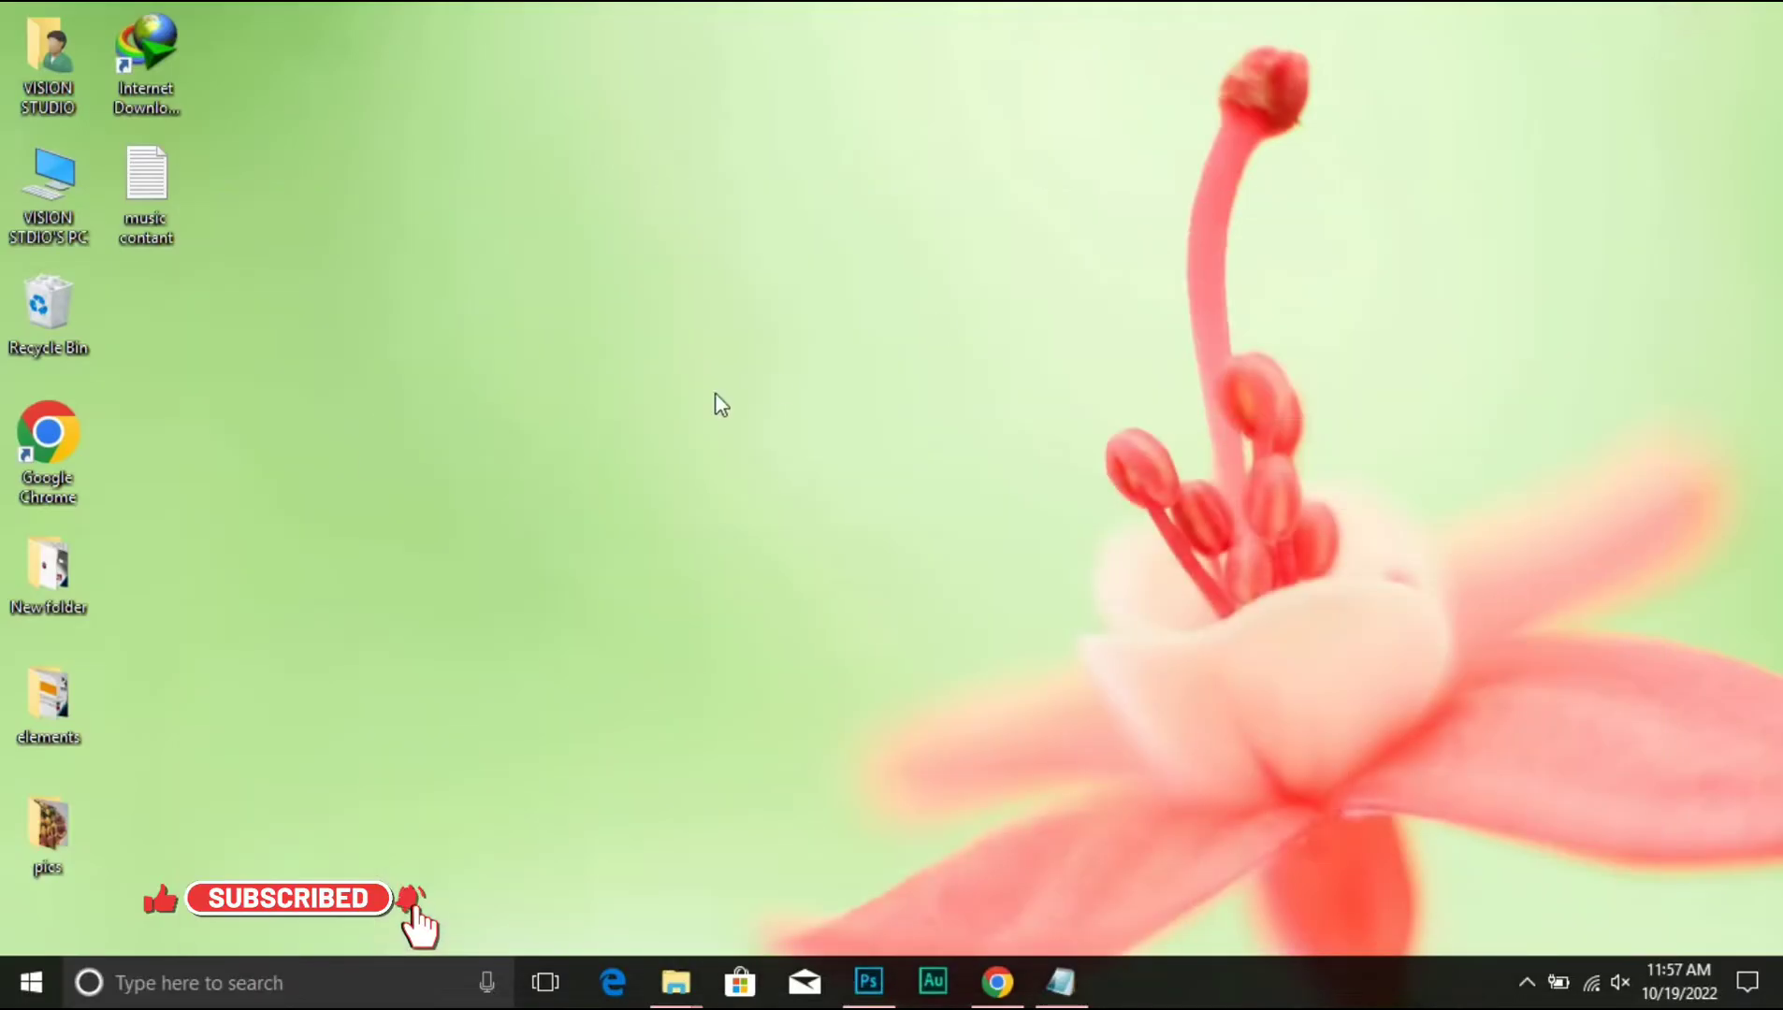
double_click(48, 838)
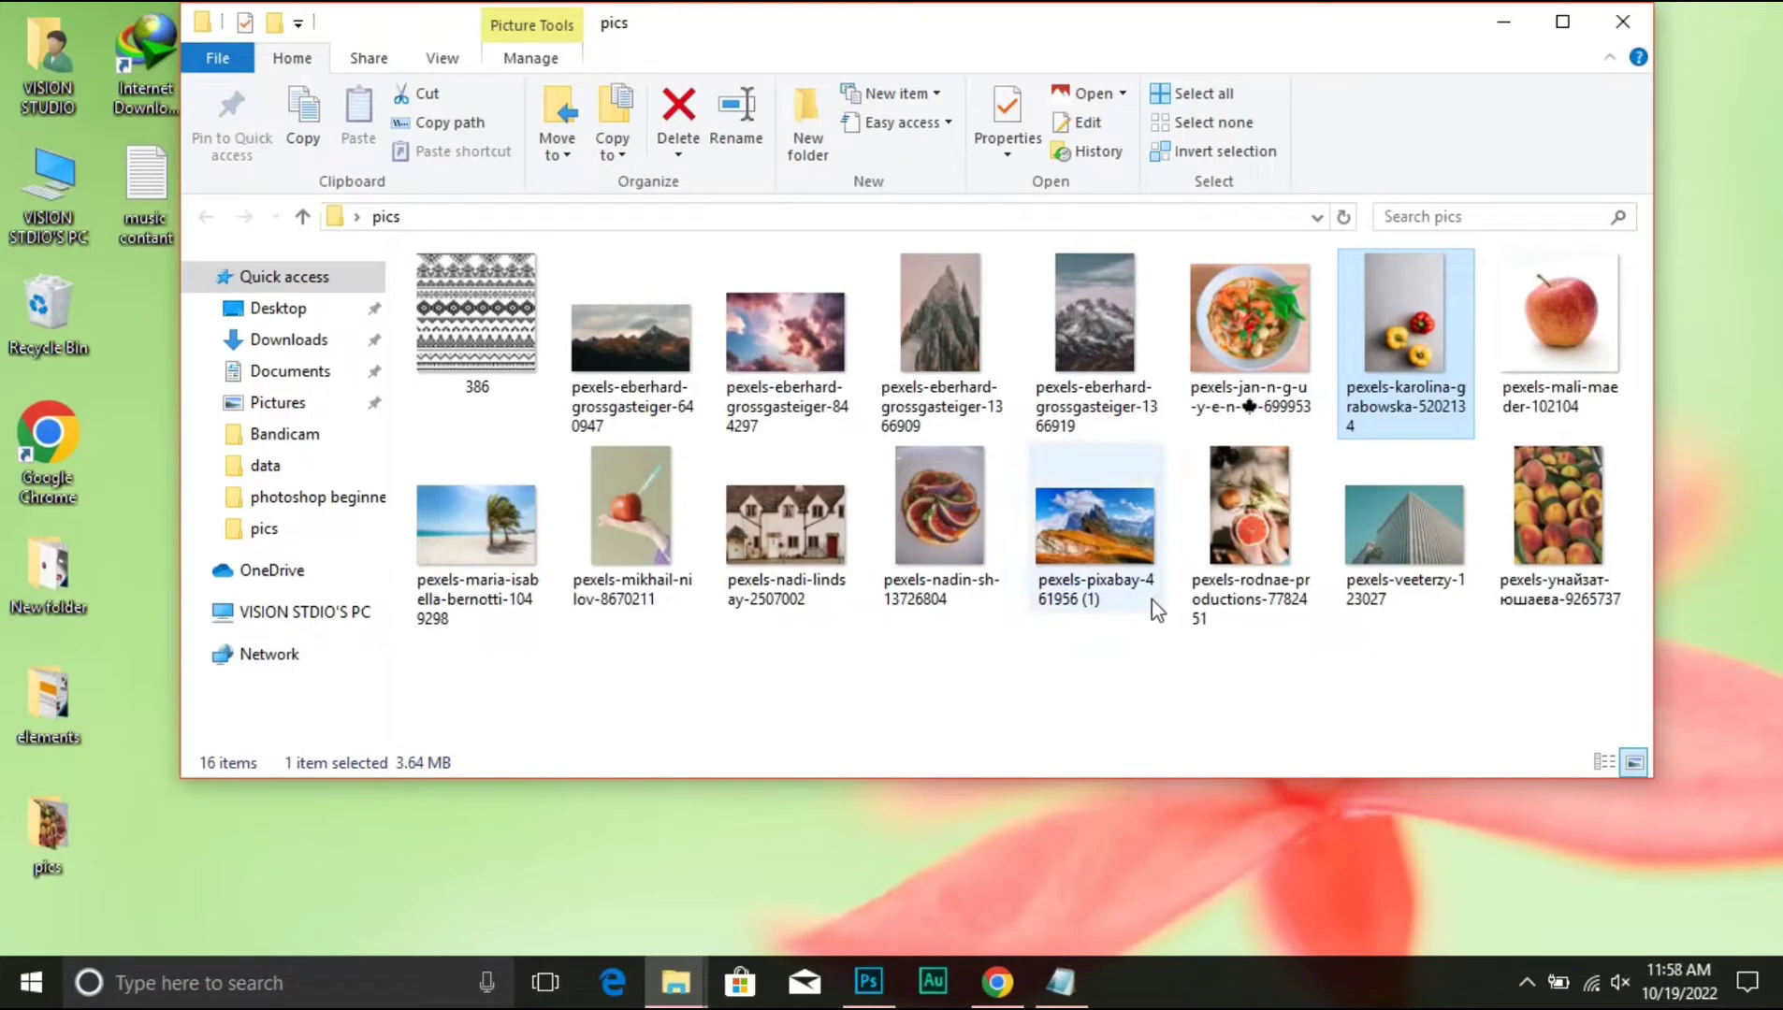
drag(646, 342, 1543, 16)
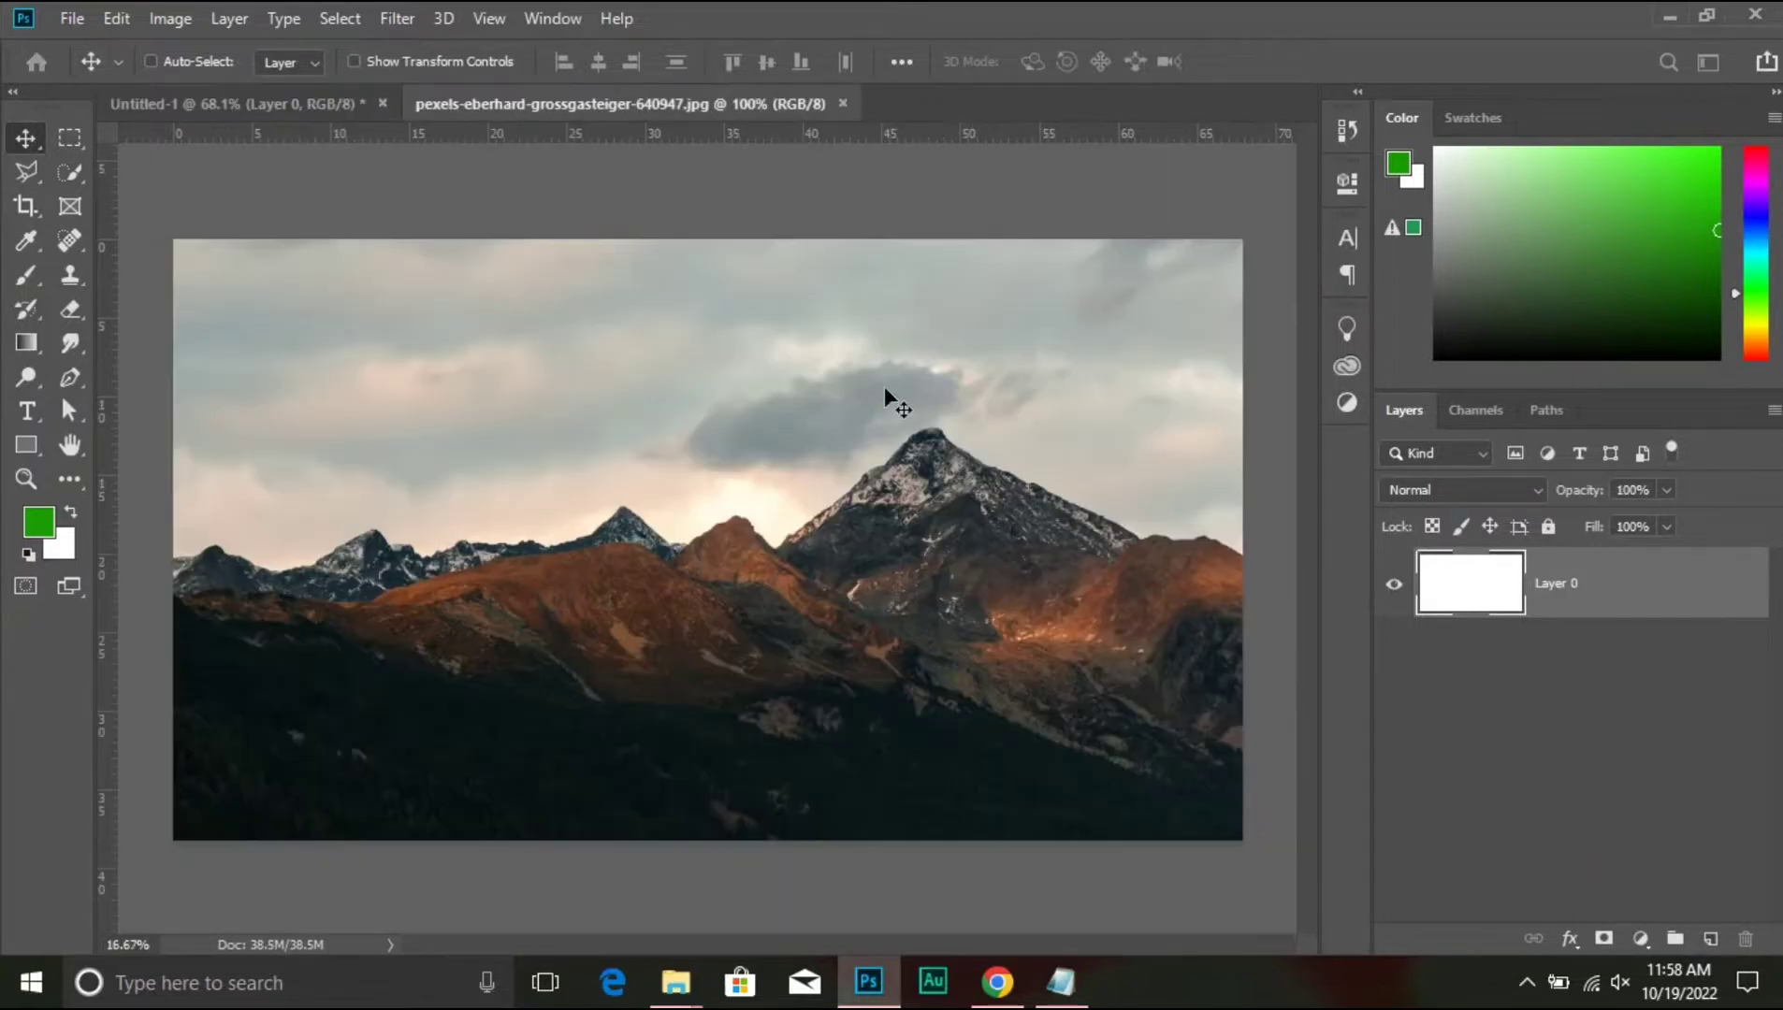
key(ctrl)
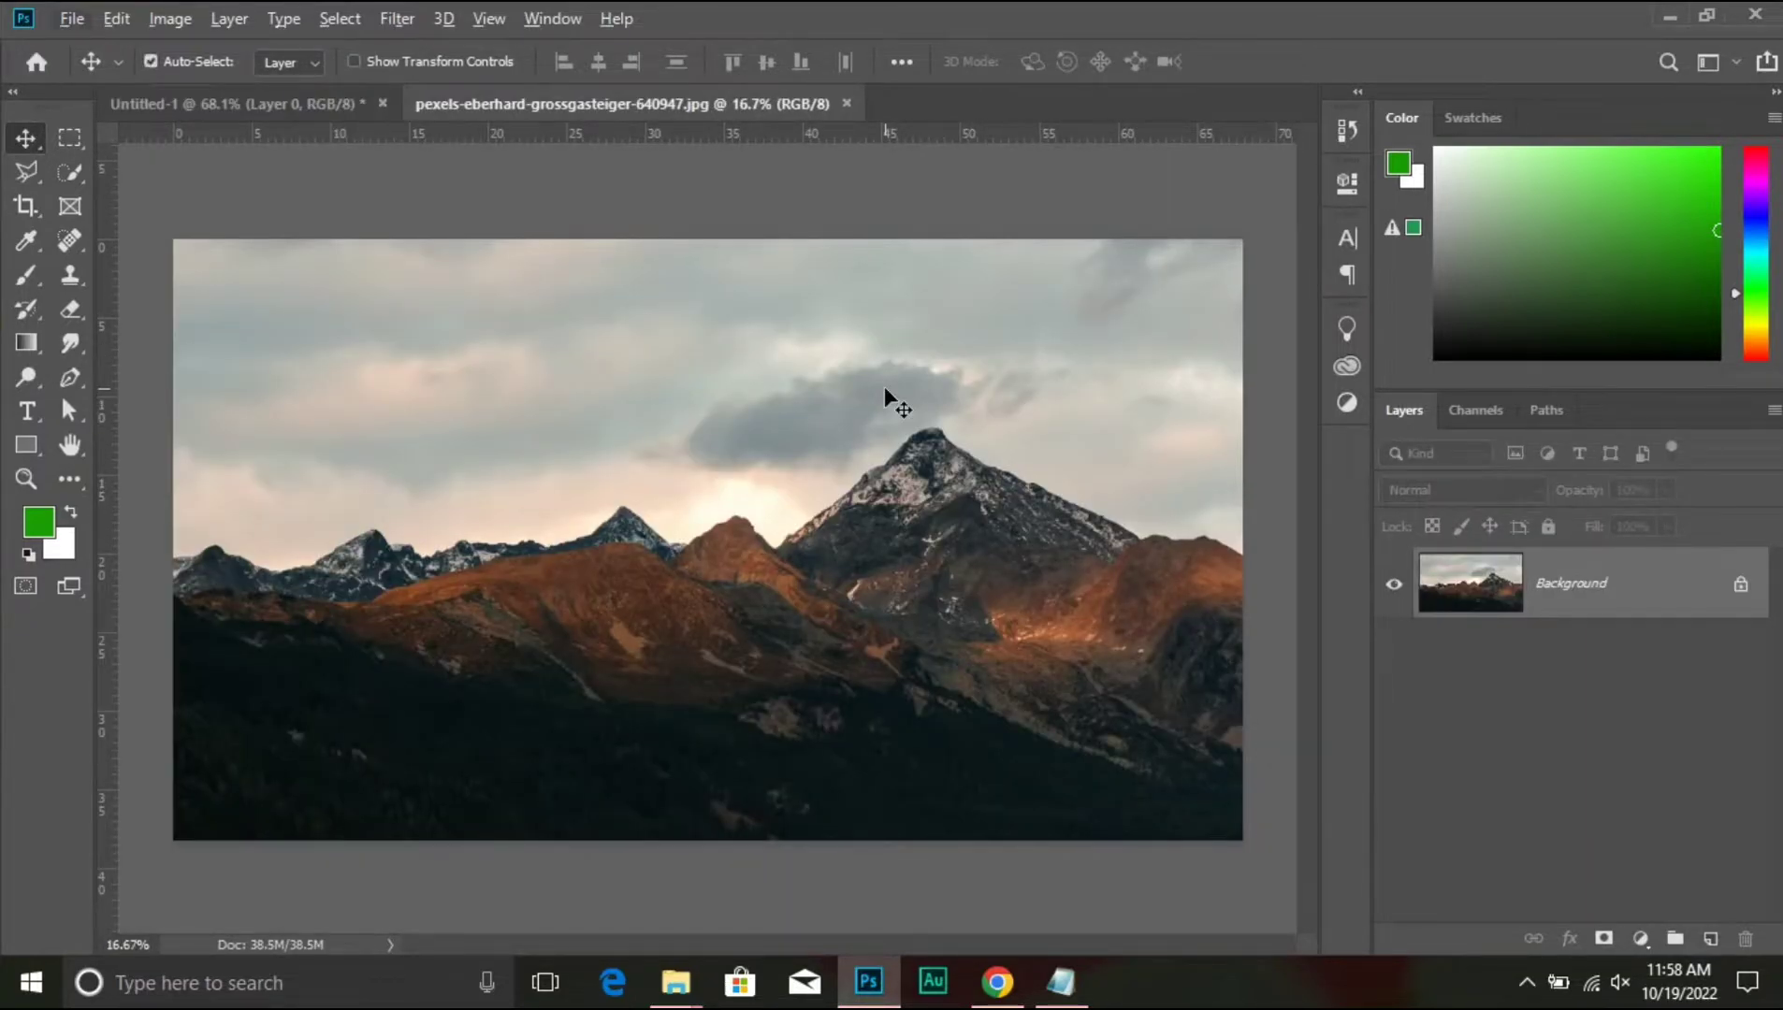
scroll(885, 385, up, 1)
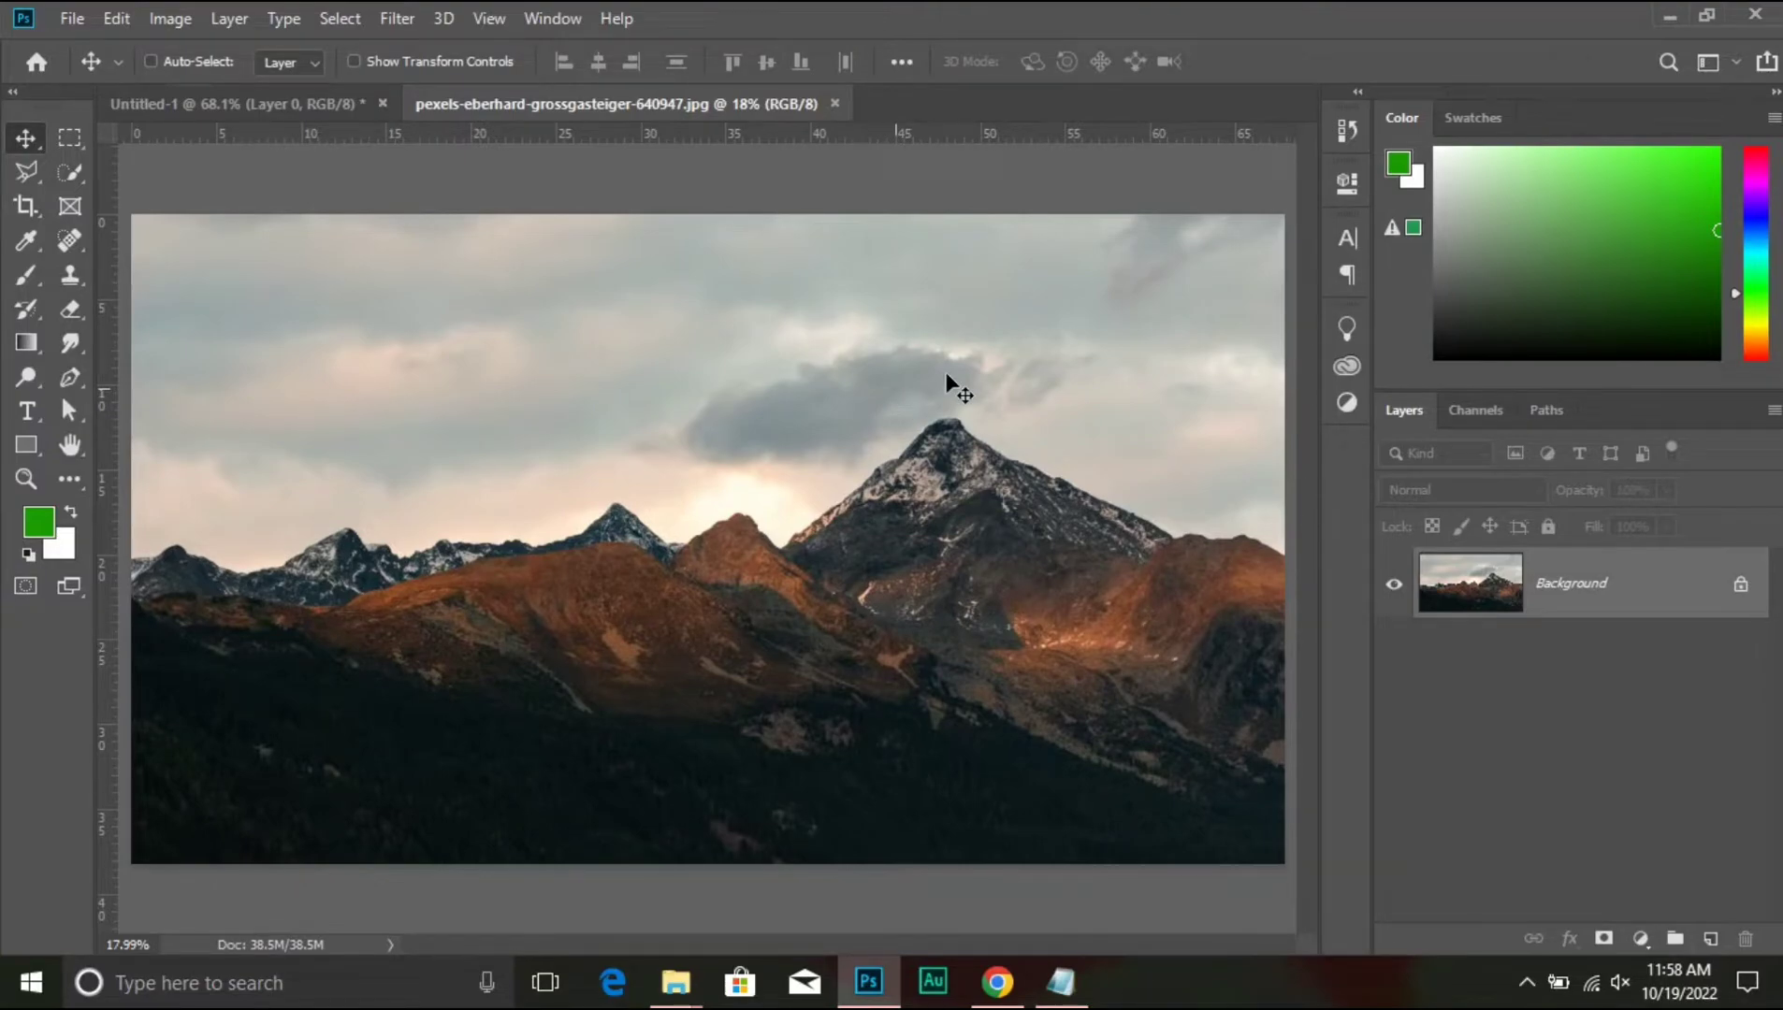
- Place the peaches photo ending in 9265737 from the pics folder into the mountain document as a new layer
click(1662, 13)
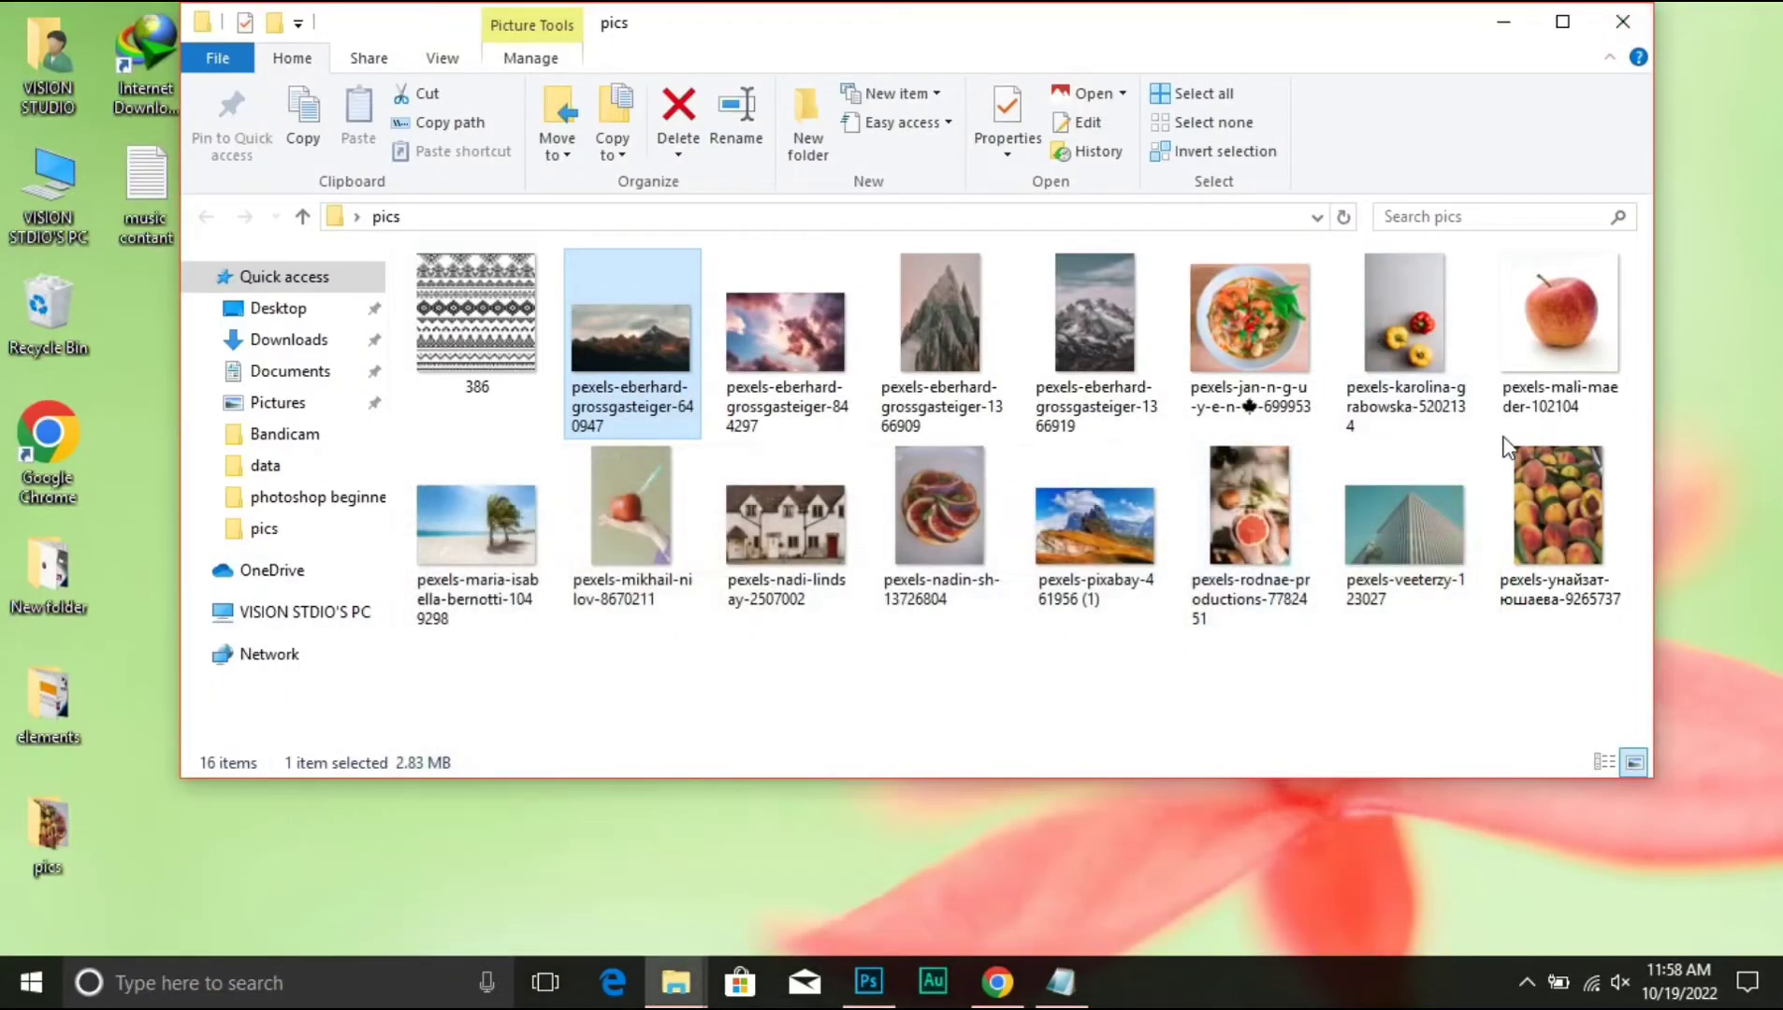
click(1543, 475)
drag(1541, 472, 712, 542)
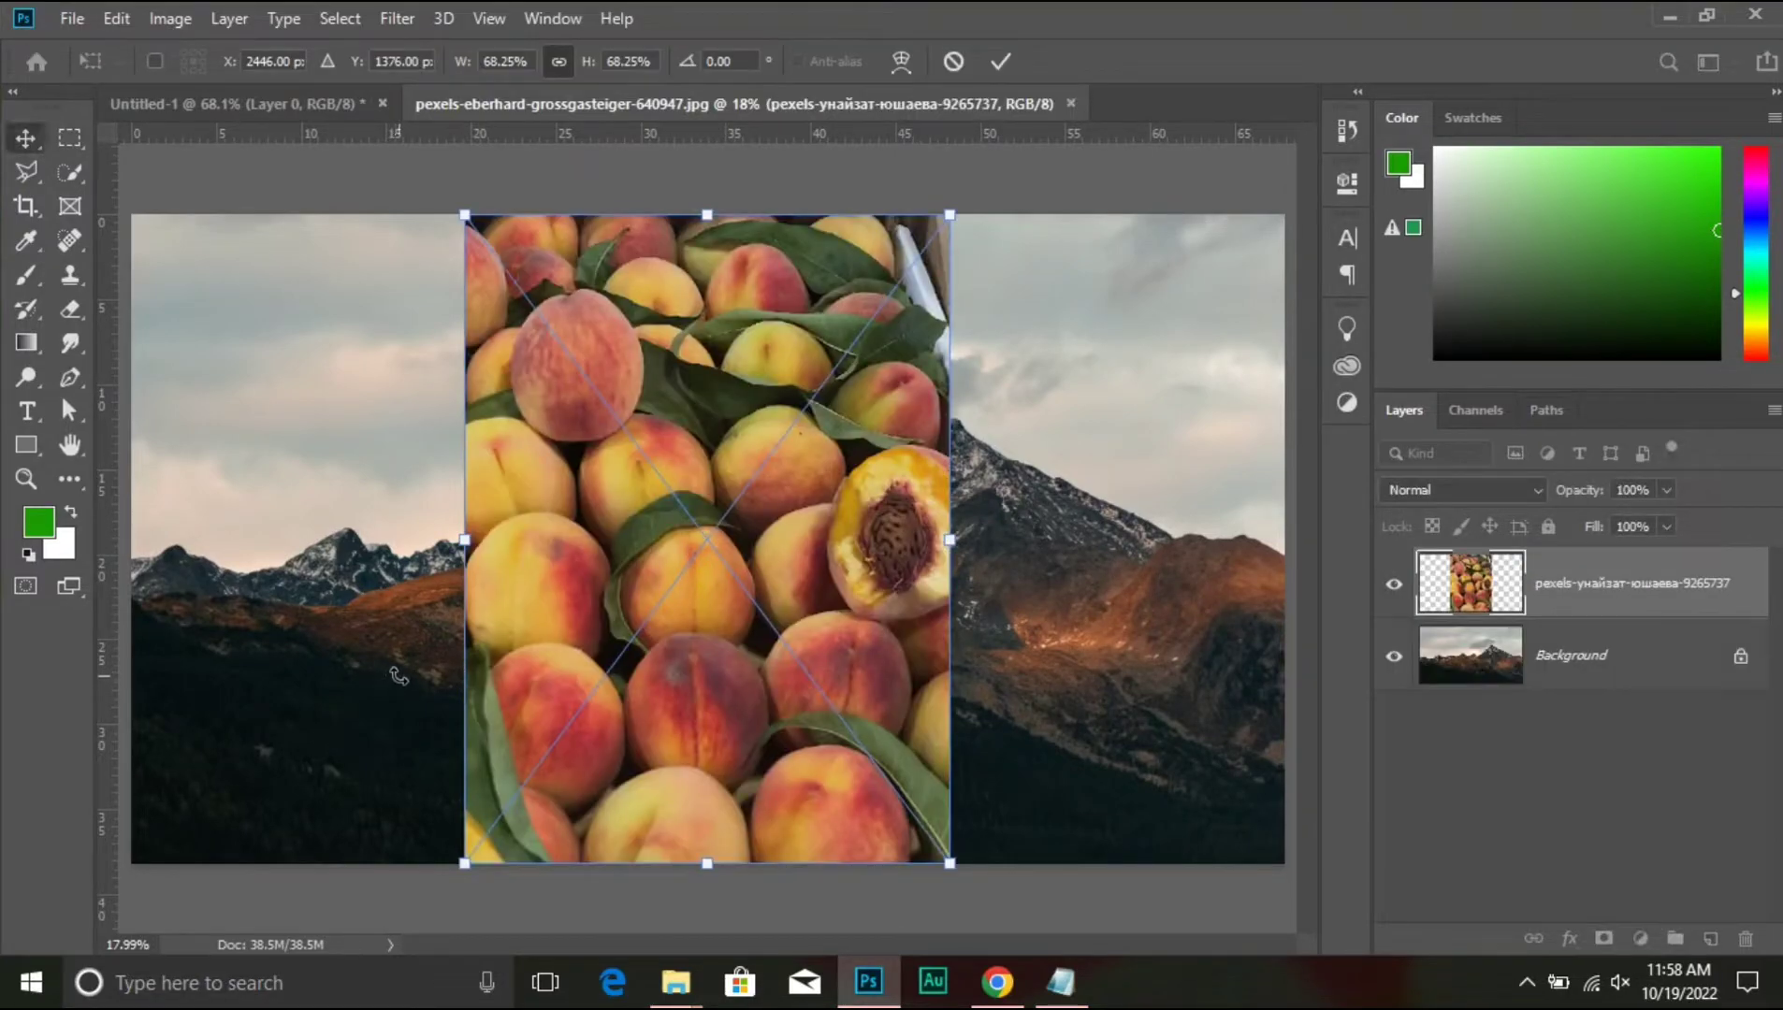
key(Return)
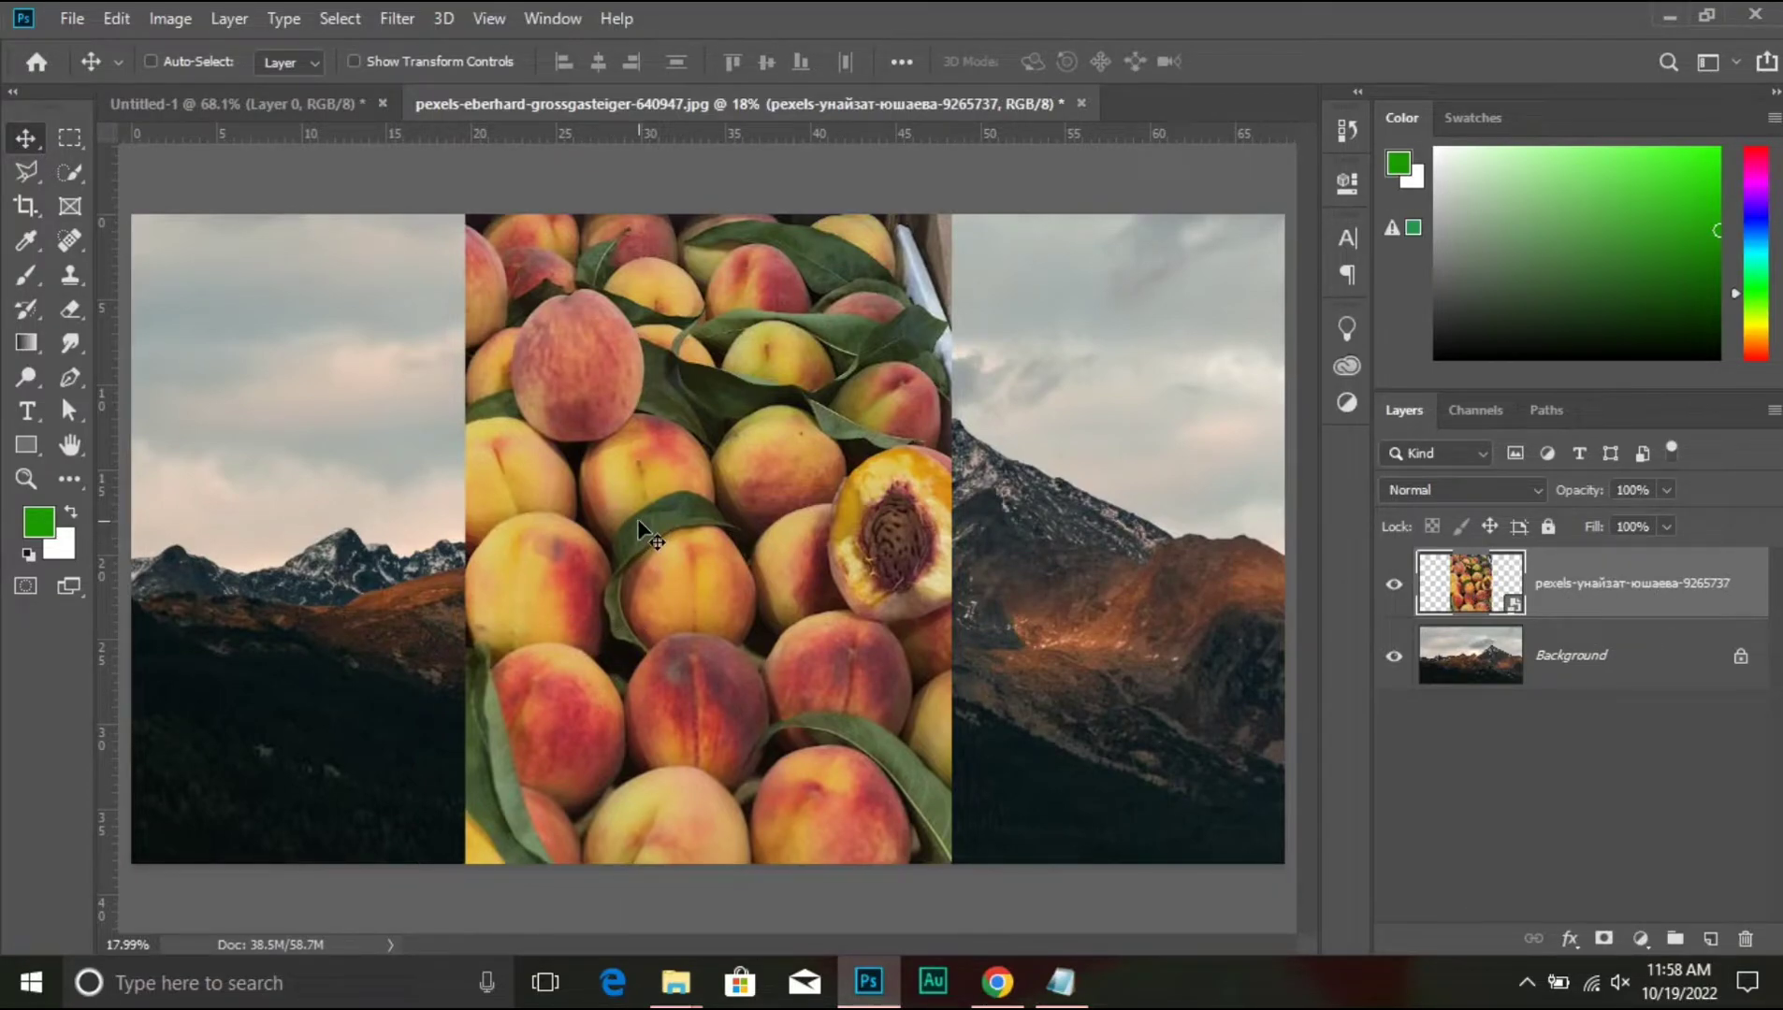
- Rasterize the peaches layer and lock its transparent pixels
right_click(1606, 566)
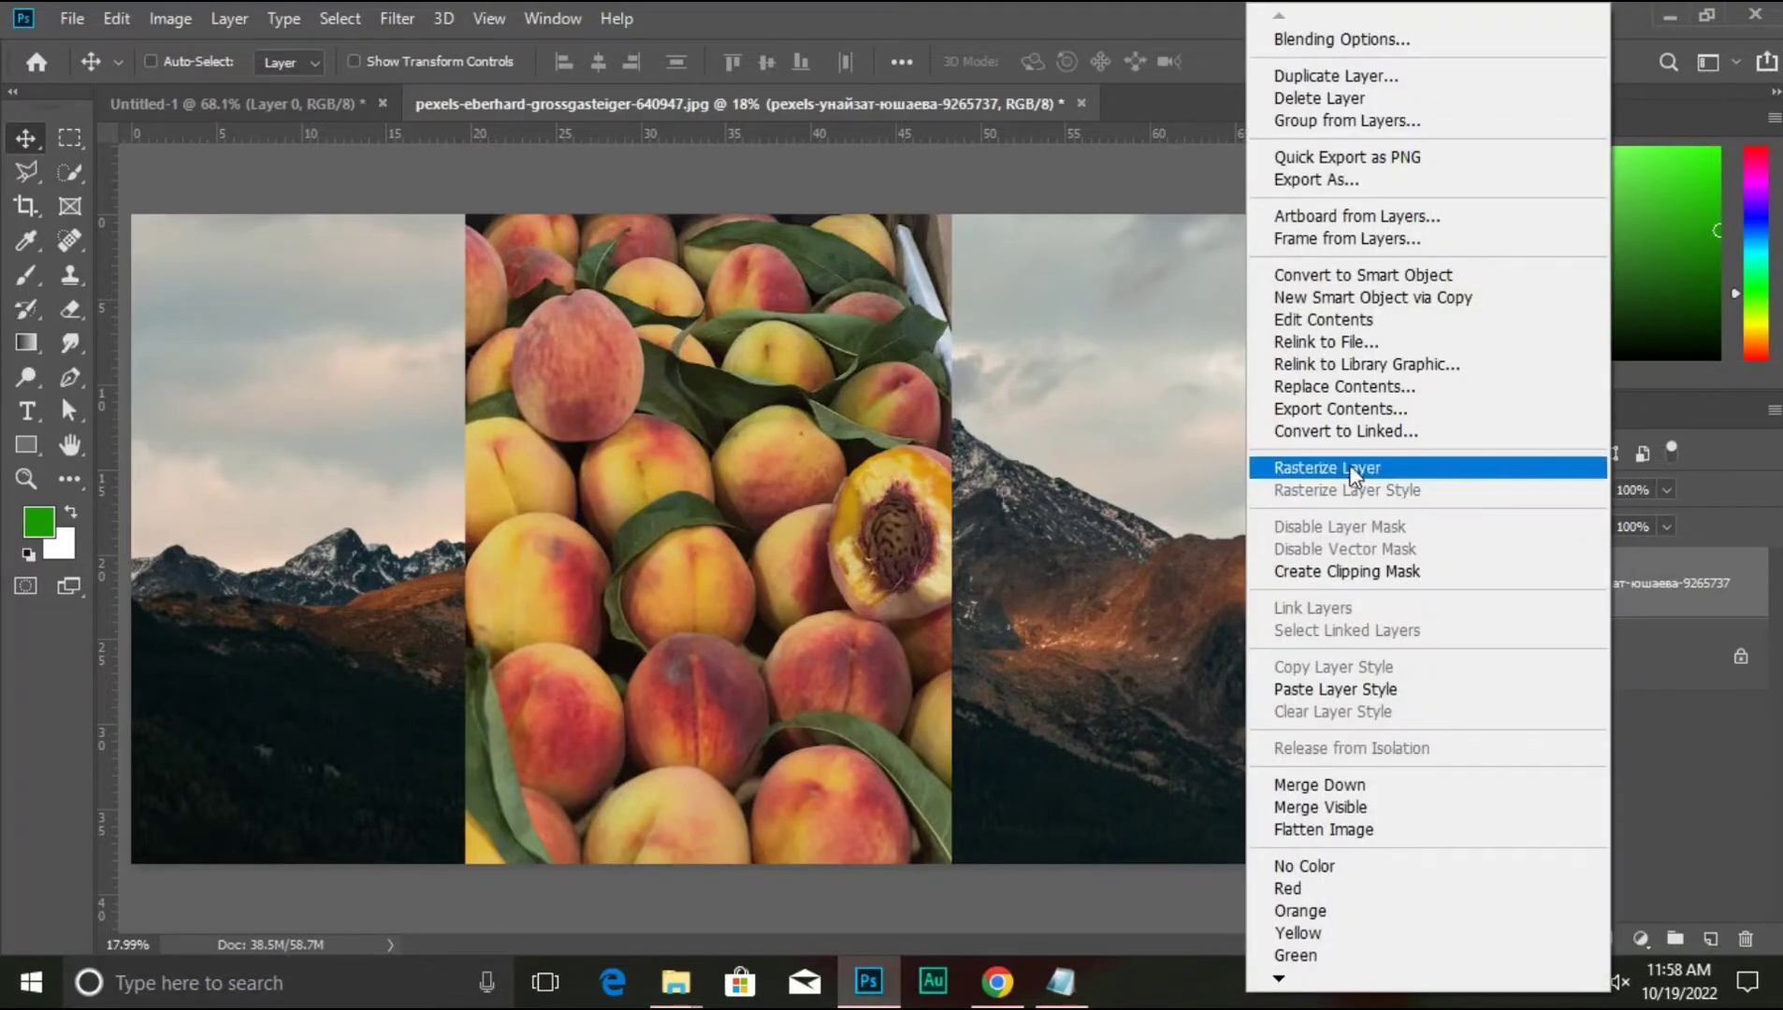
click(1347, 466)
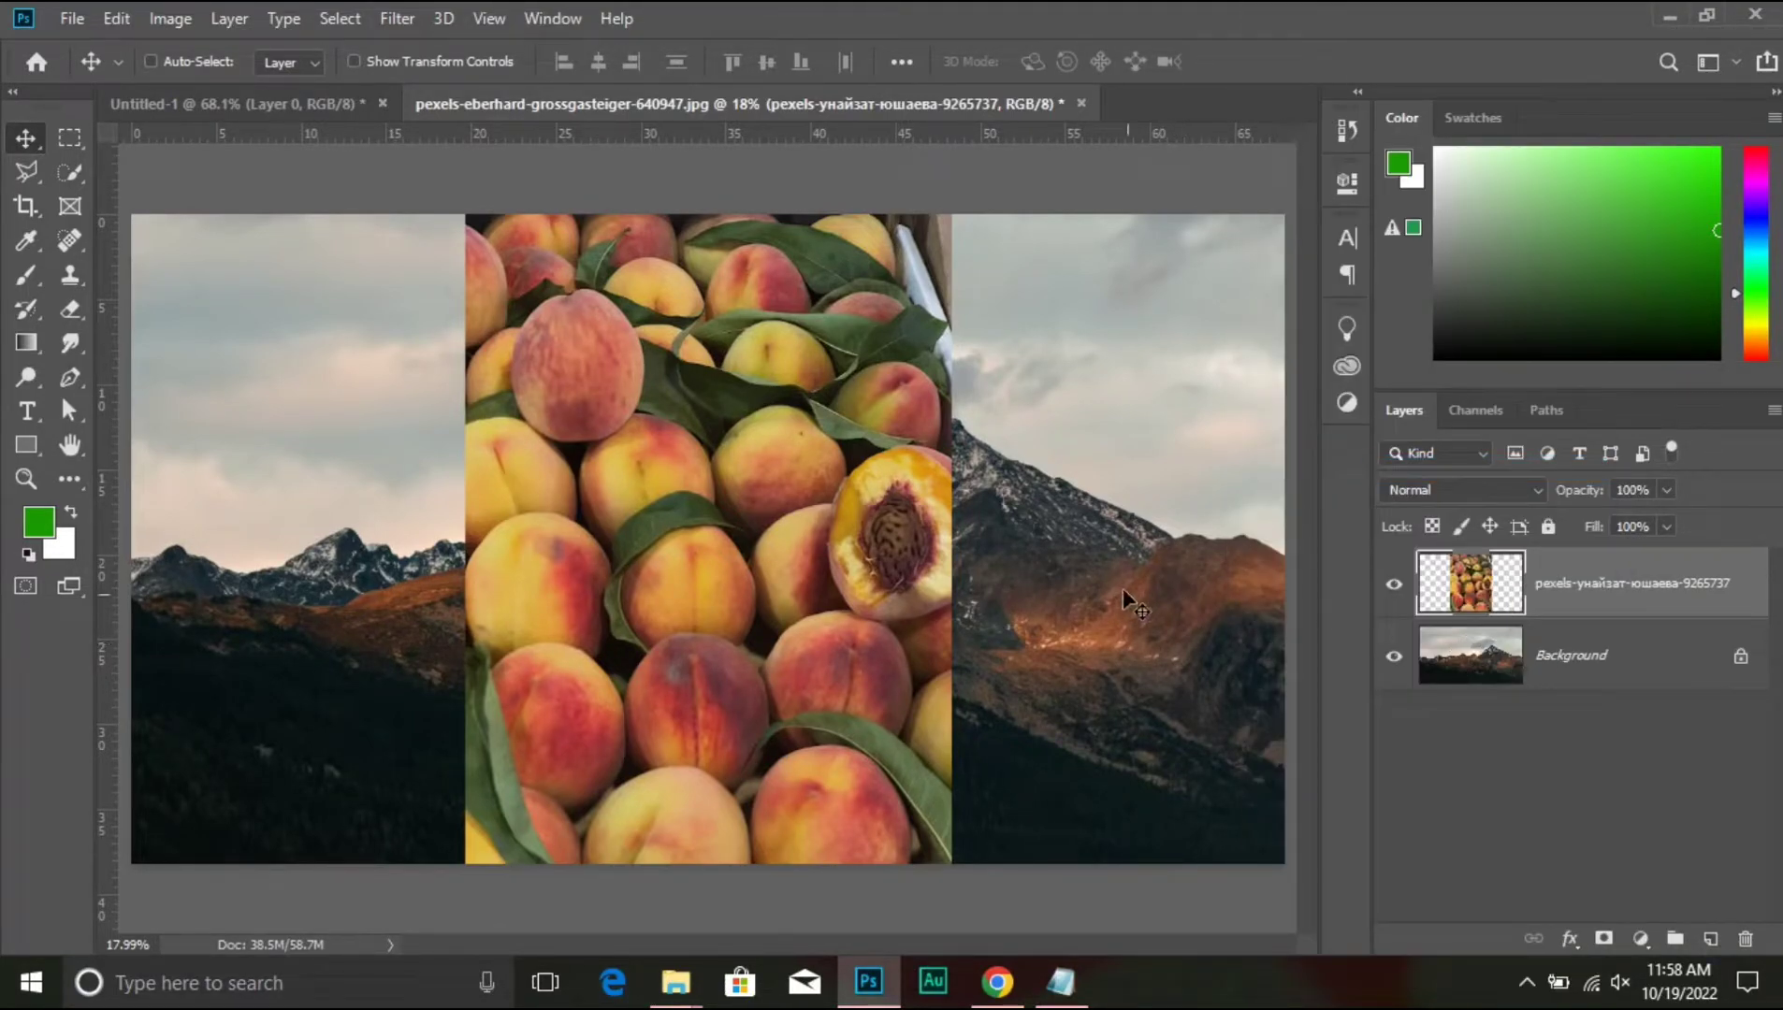
mouse_move(706, 447)
mouse_down()
mouse_move(752, 505)
mouse_move(716, 360)
mouse_move(703, 465)
mouse_move(715, 439)
mouse_up()
click(1430, 527)
- Scale the peaches layer down to about 76% and centre it on the canvas
drag(729, 473, 685, 510)
key(ctrl+t)
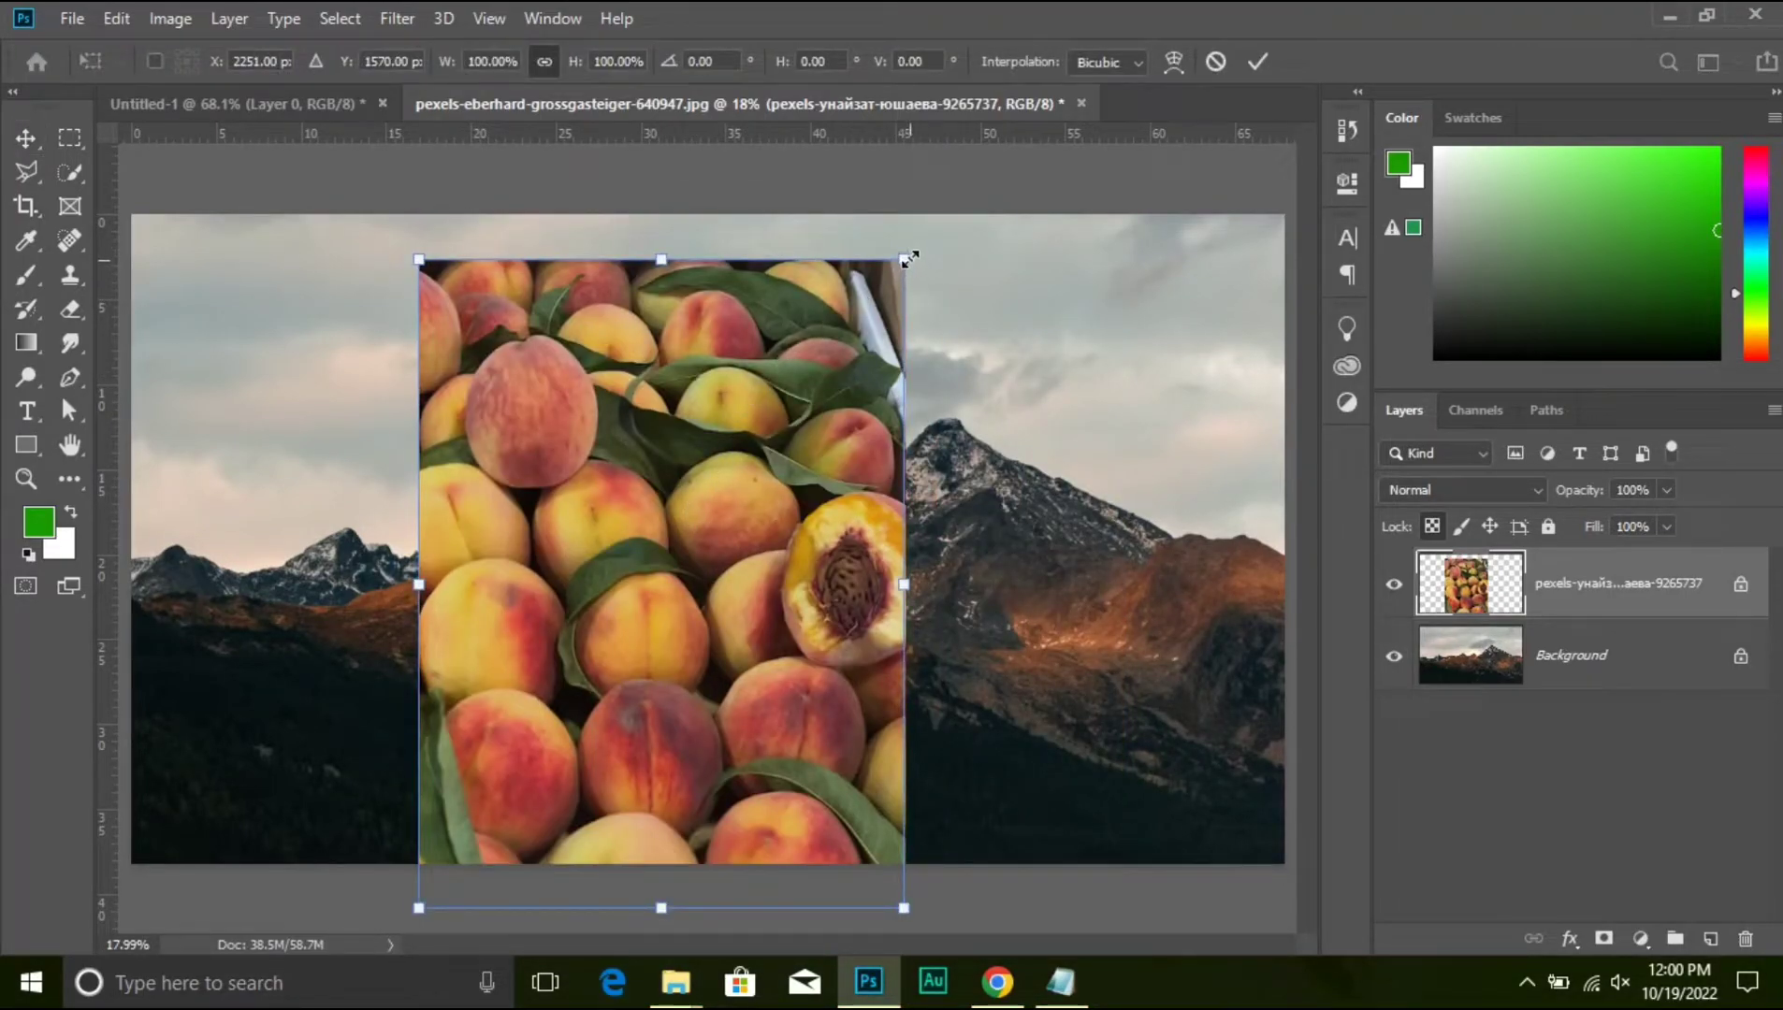
drag(906, 261, 914, 384)
drag(671, 576, 713, 535)
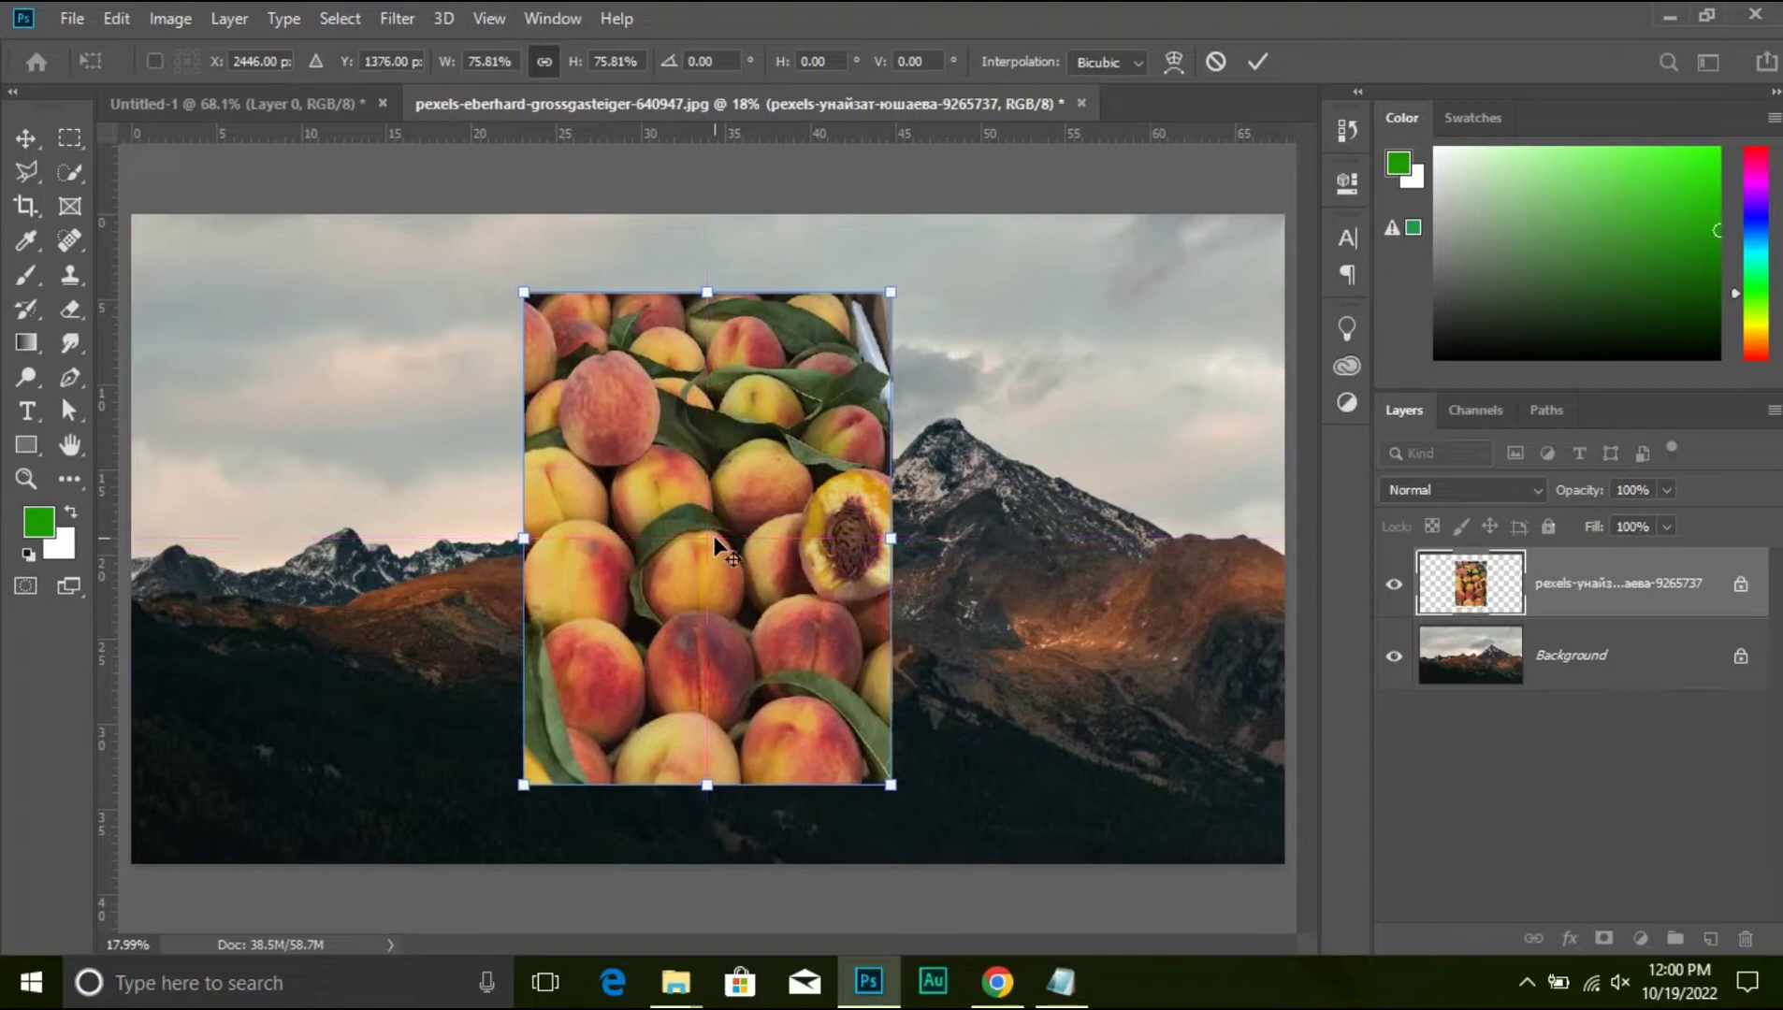
key(Return)
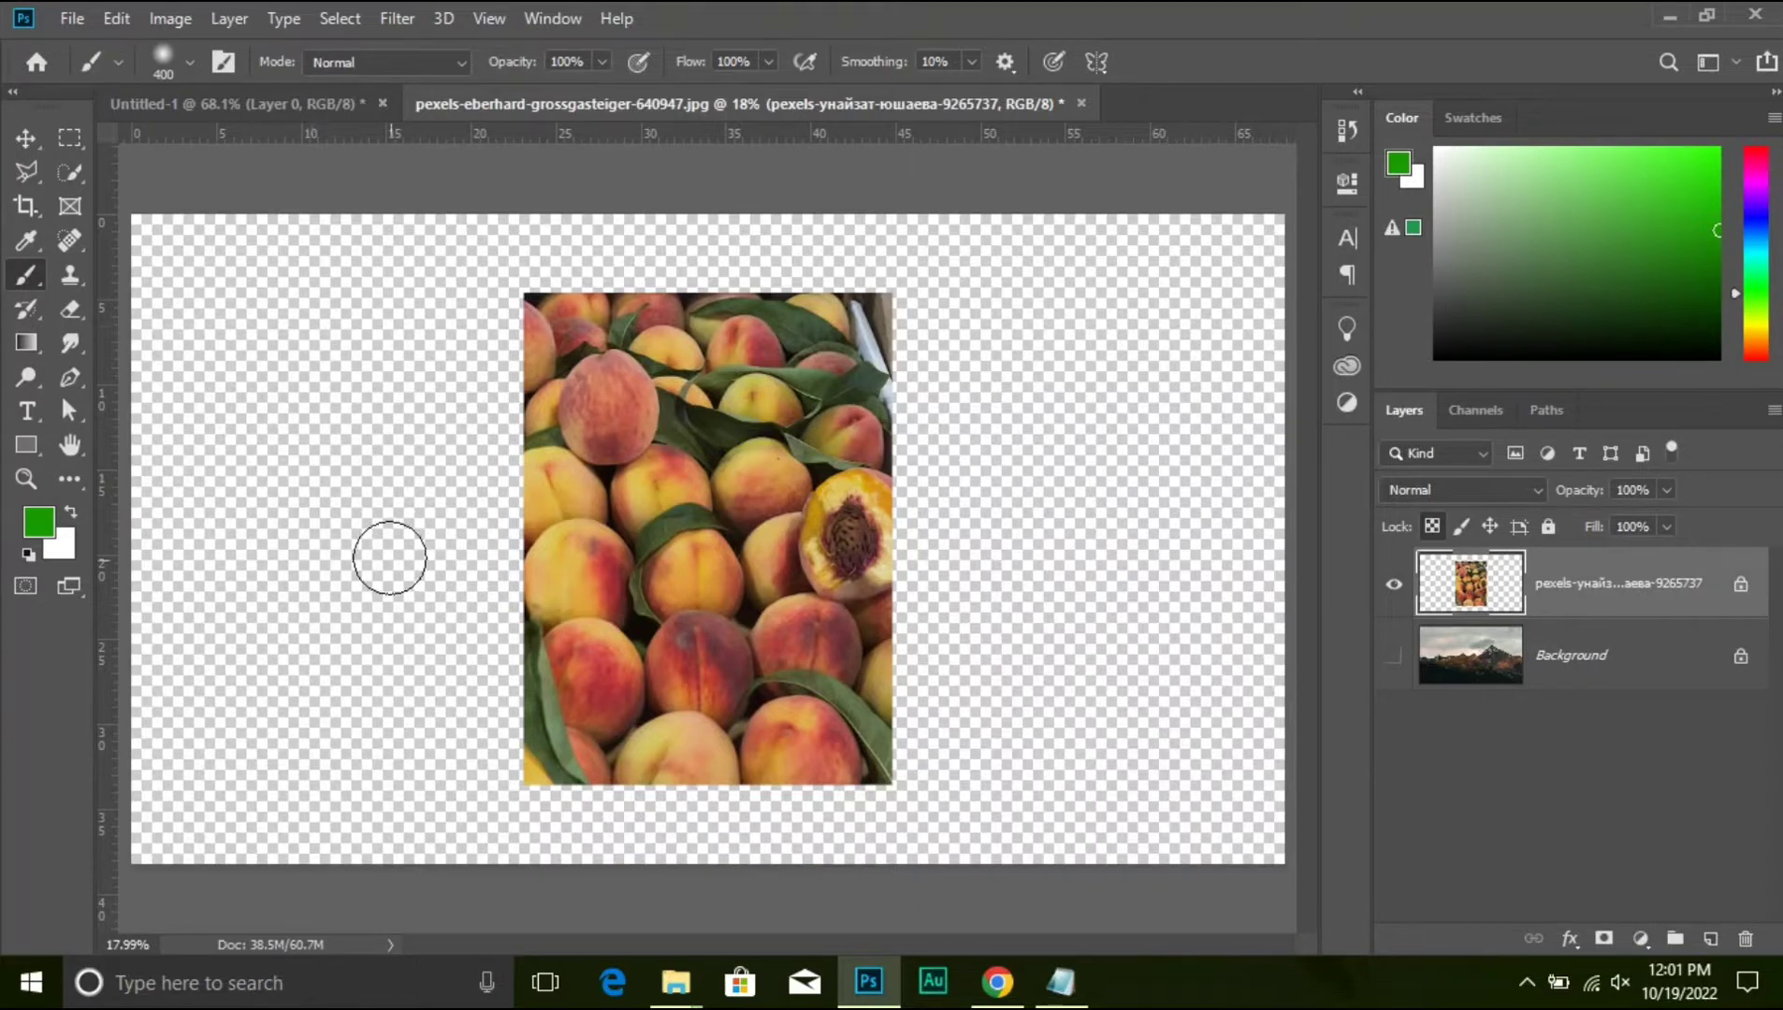
- Brush green across the peaches layer, and fill its pixels with the green foreground colour and the white background colour in turn
mouse_move(404, 404)
mouse_down()
mouse_move(625, 500)
mouse_move(1077, 630)
mouse_move(312, 543)
mouse_move(63, 541)
mouse_move(84, 561)
mouse_move(1040, 551)
mouse_move(919, 587)
mouse_move(368, 633)
mouse_move(992, 648)
mouse_up()
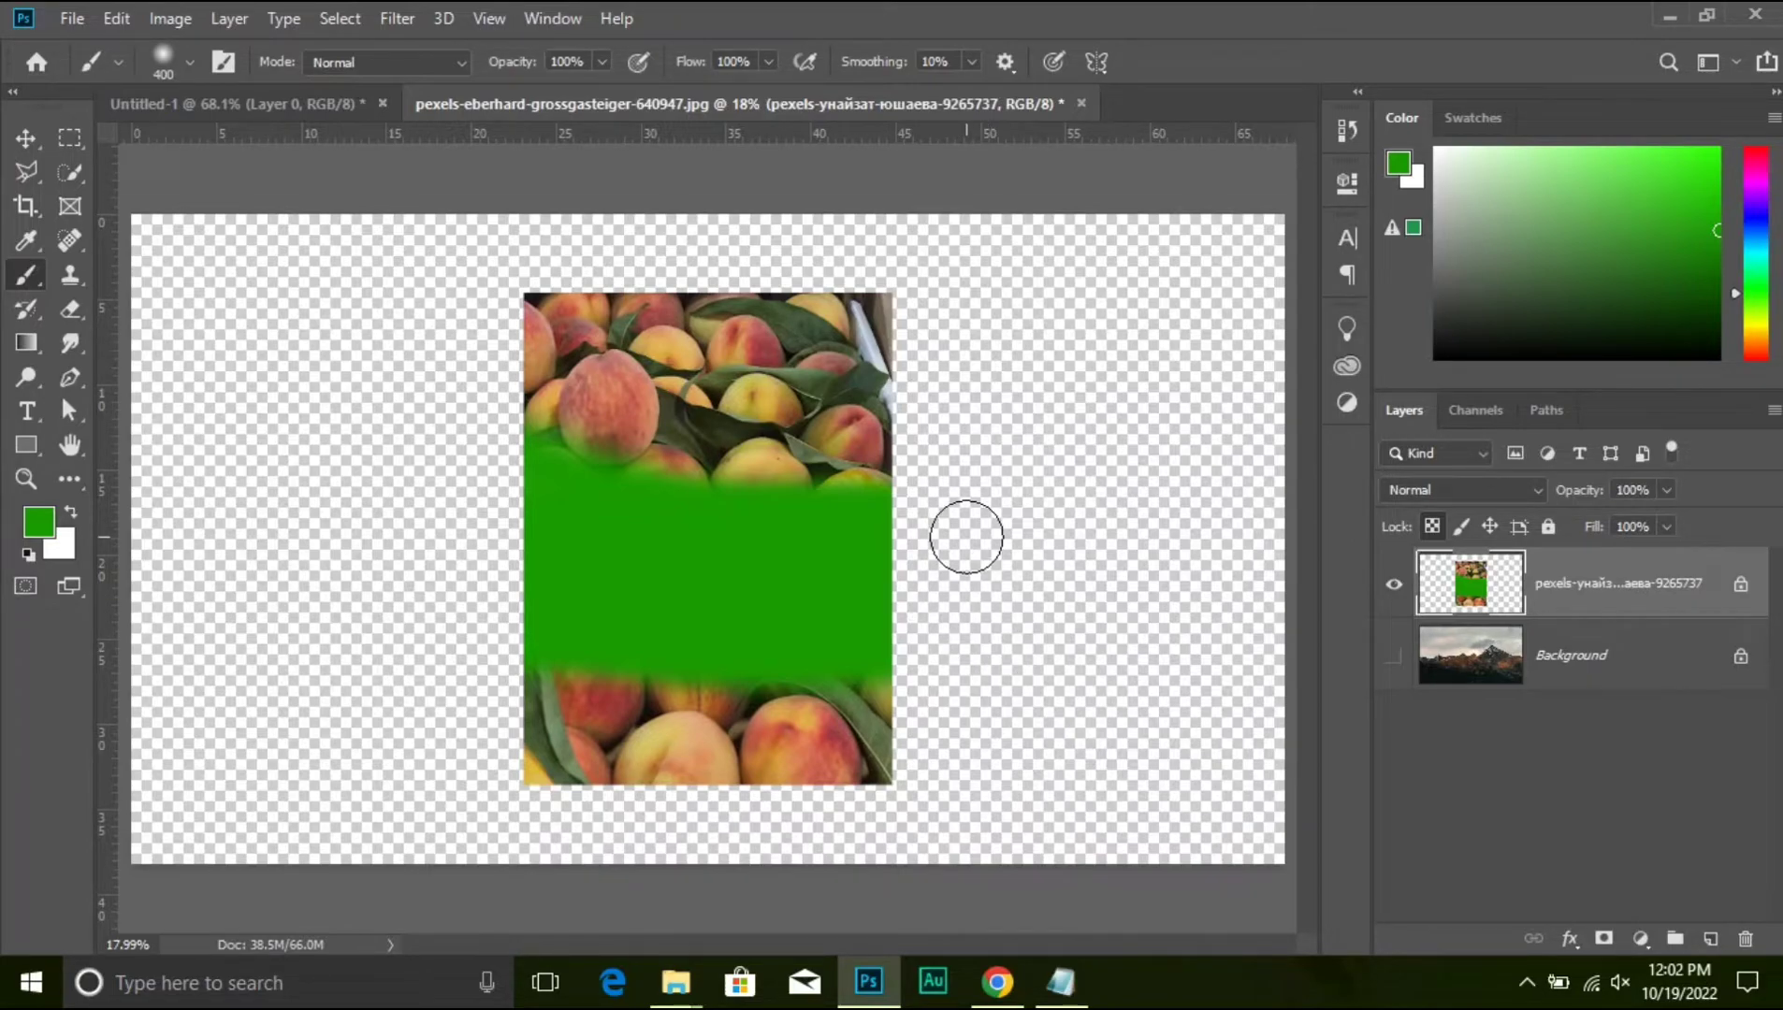
key(alt+BackSpace)
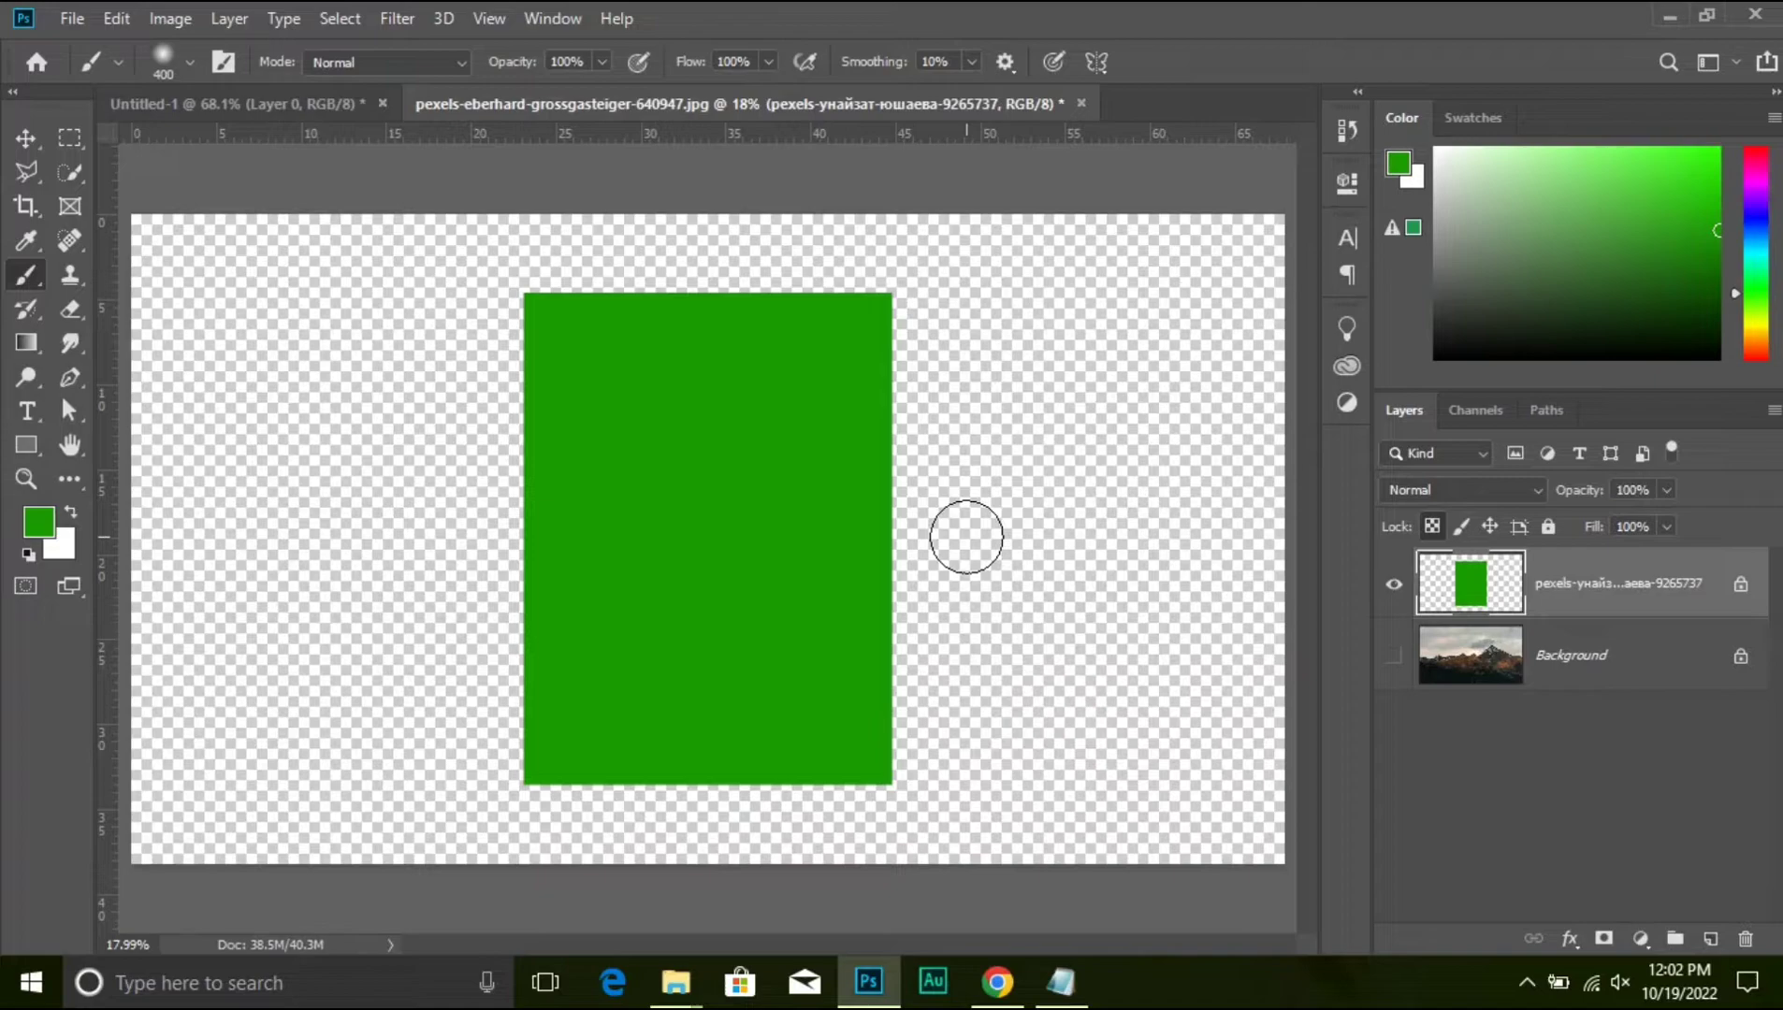
key(ctrl+BackSpace)
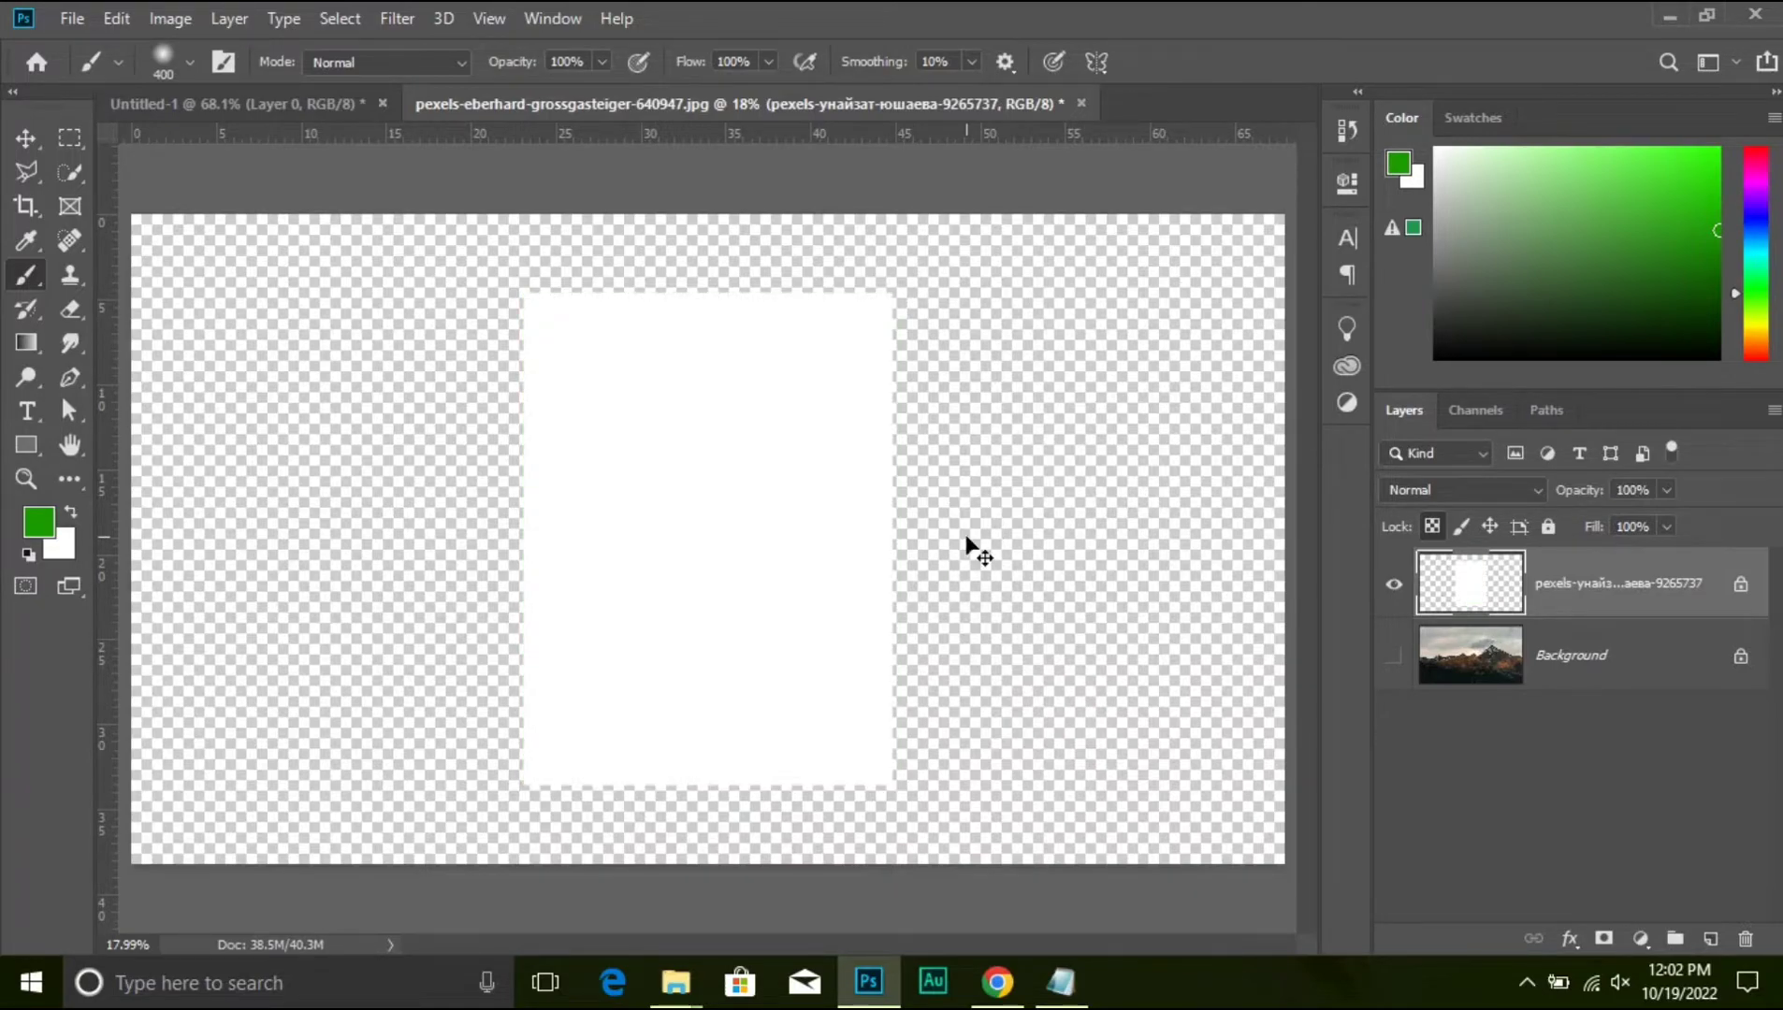
- Undo both fills and the brush strokes on the peaches layer, and show the Background layer again
key(ctrl+z)
key(ctrl+z)
key(ctrl+z)
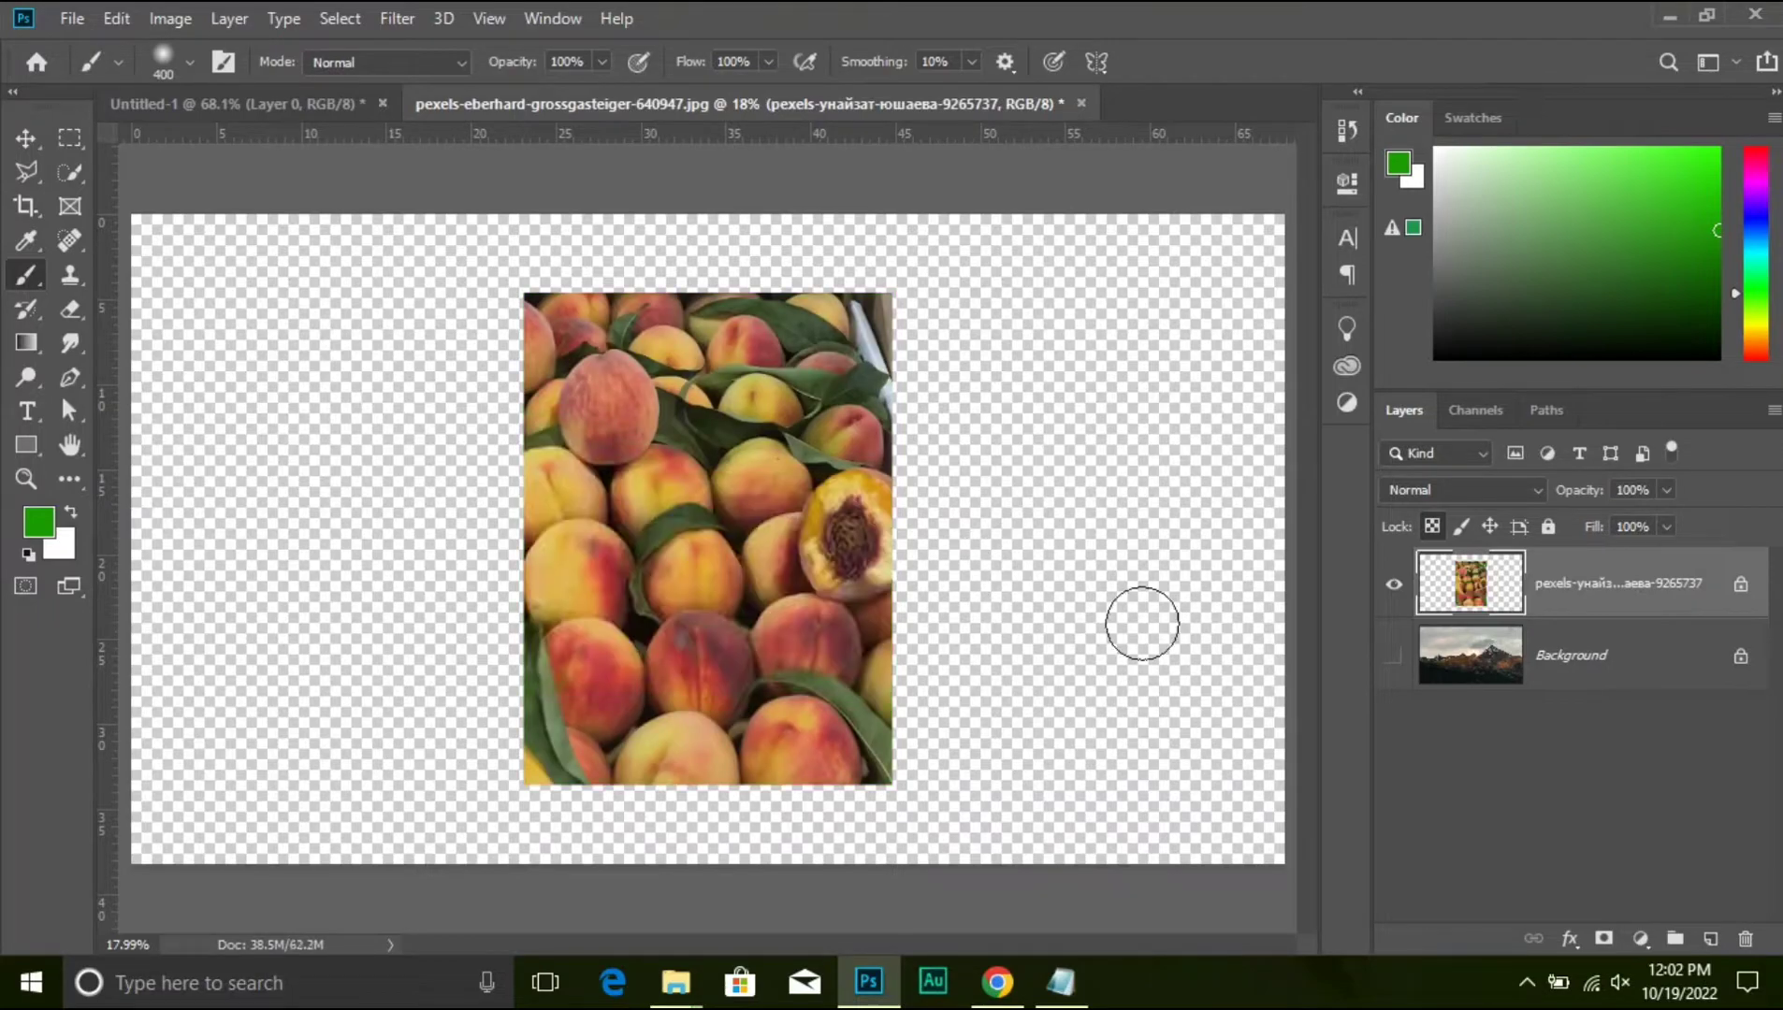
click(1394, 656)
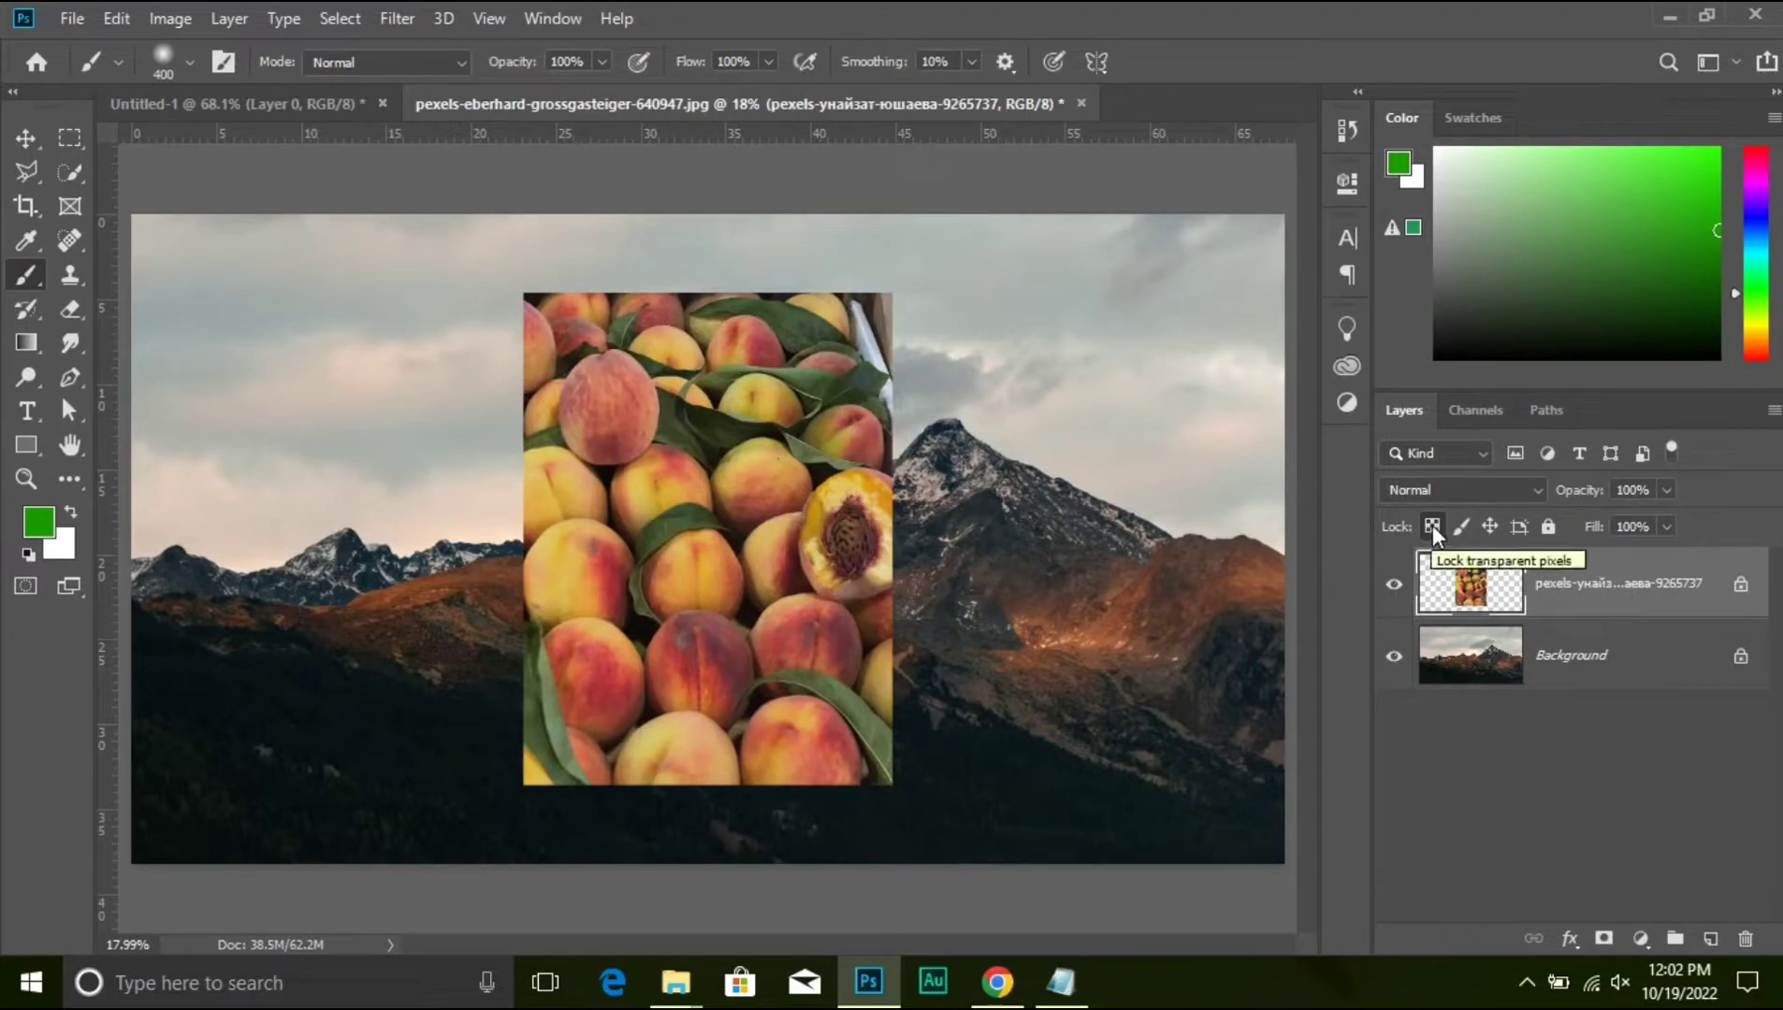
- Lock the peaches layer's image pixels, and release both that lock and the transparent-pixel lock
click(1461, 529)
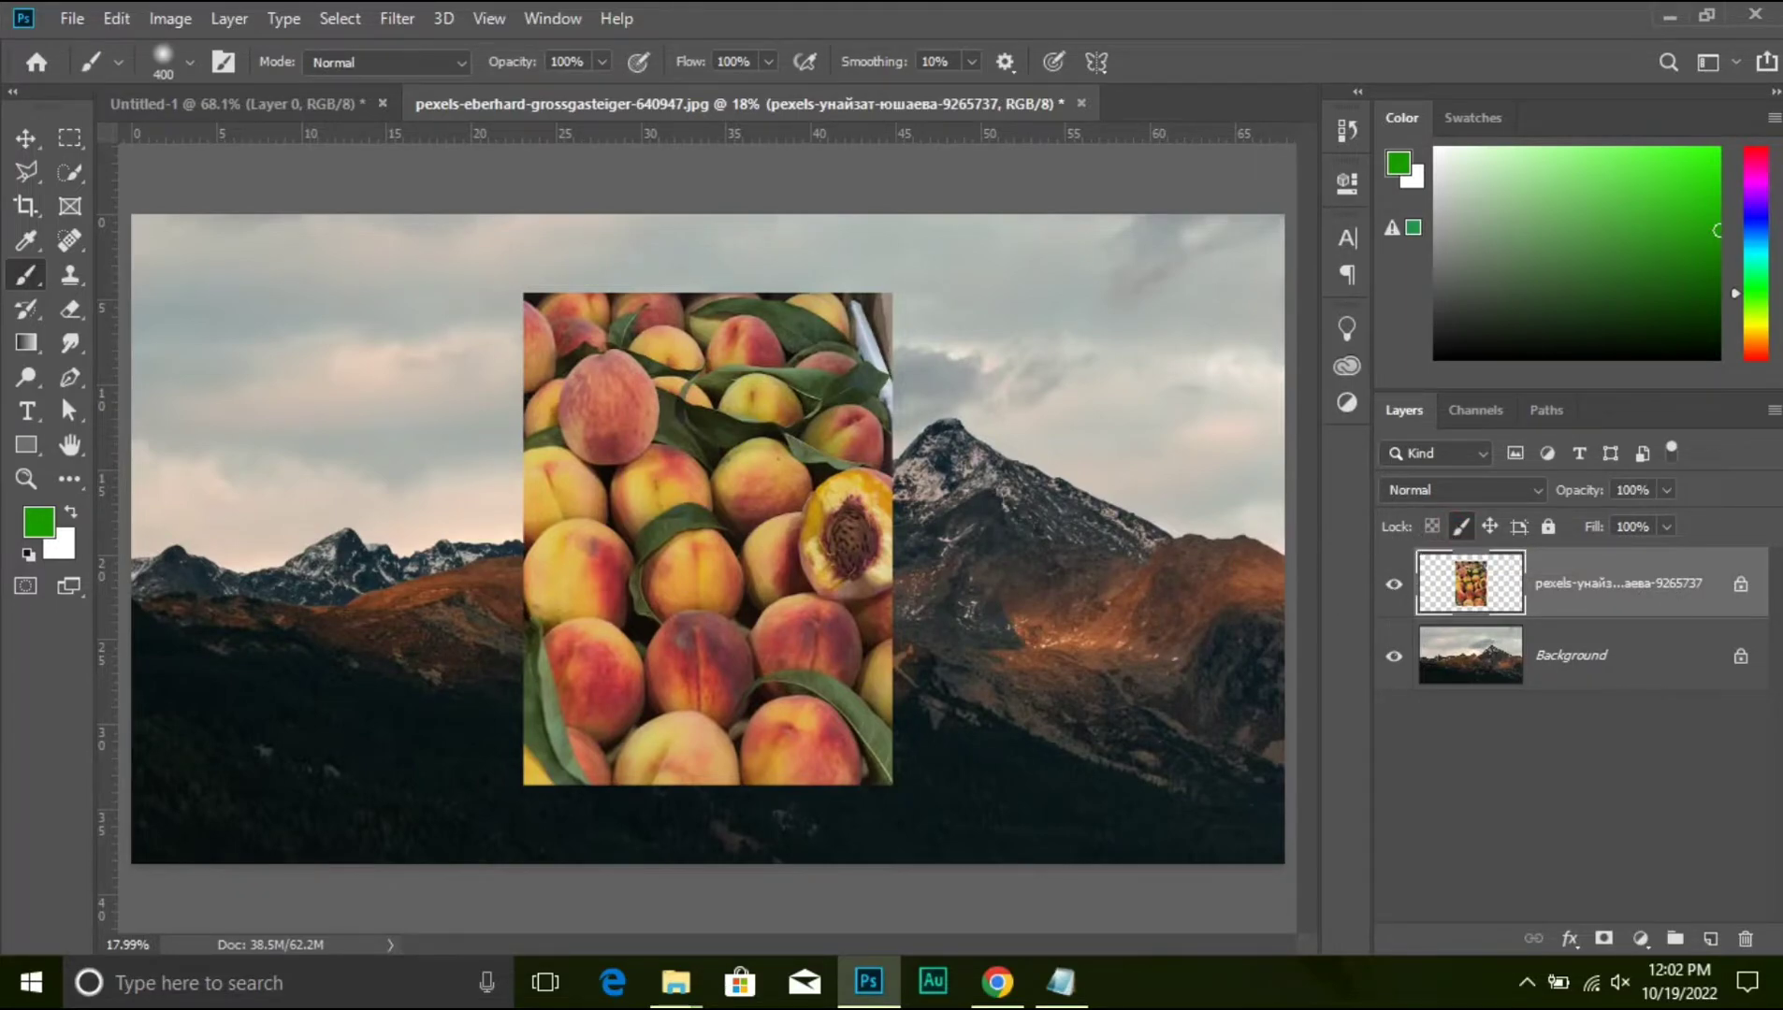
click(1457, 525)
click(1430, 528)
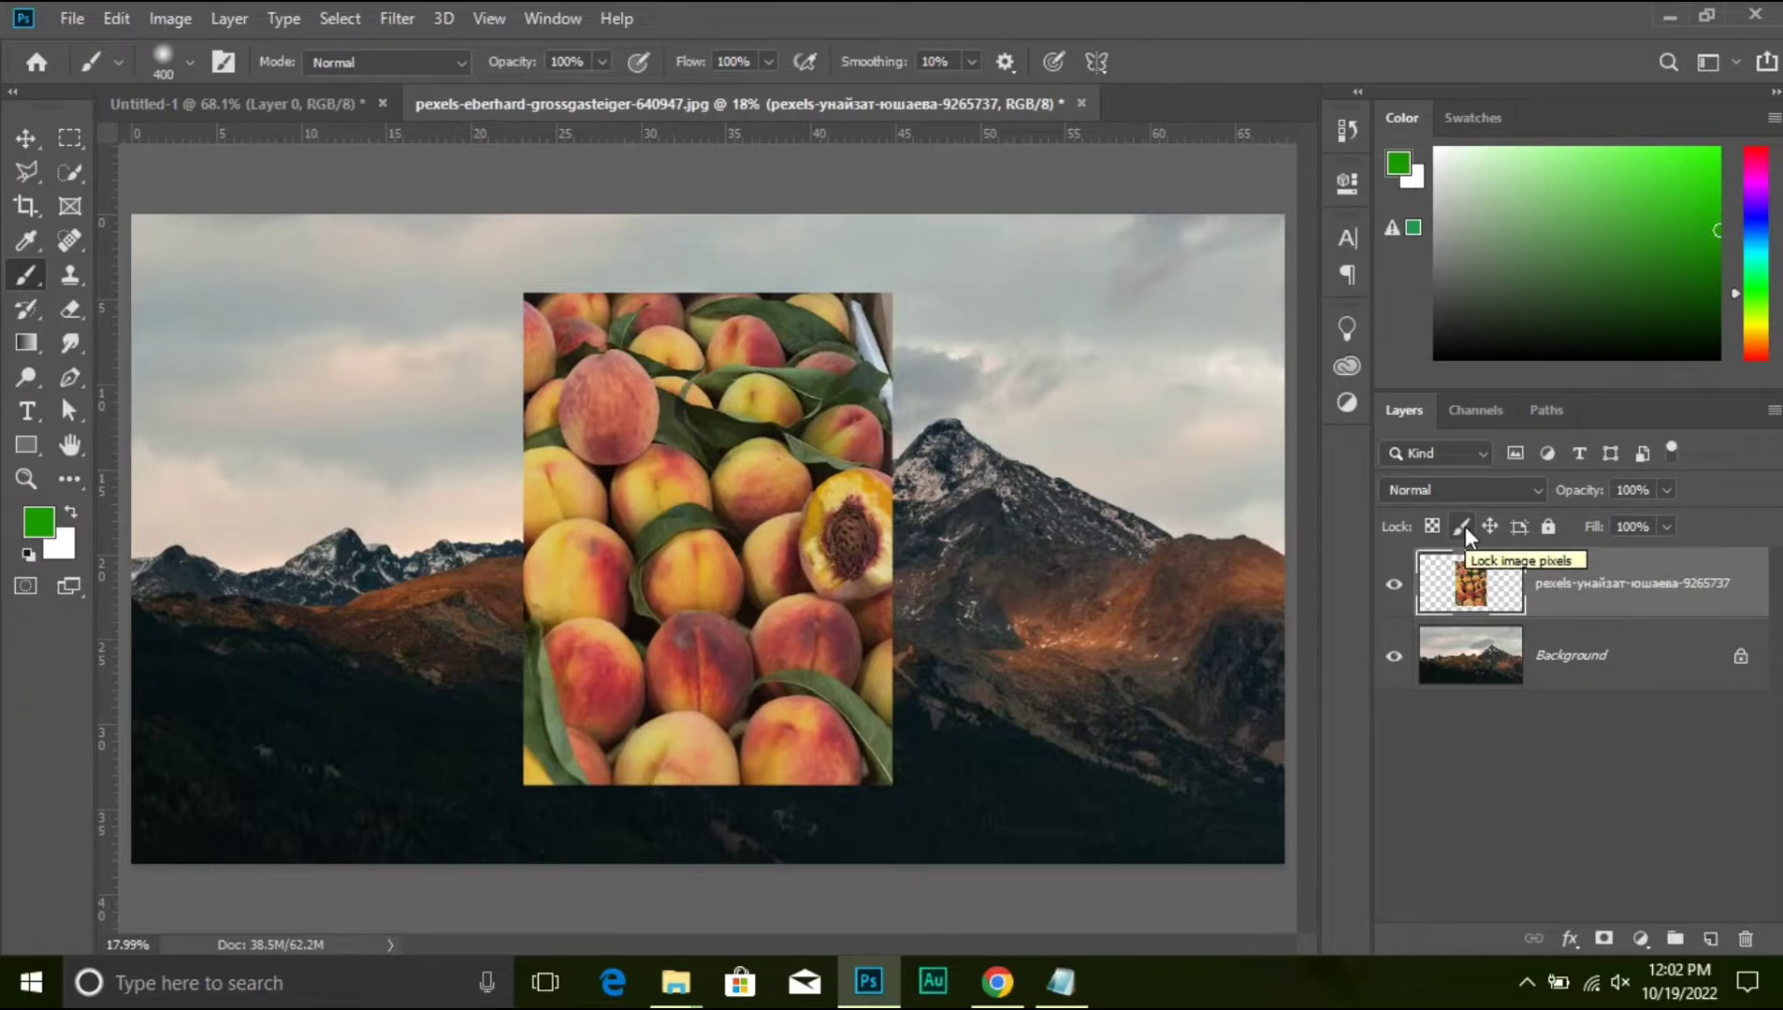
- Lock the peaches layer's image pixels and shift the layer about 0.85 cm to the right
click(1464, 526)
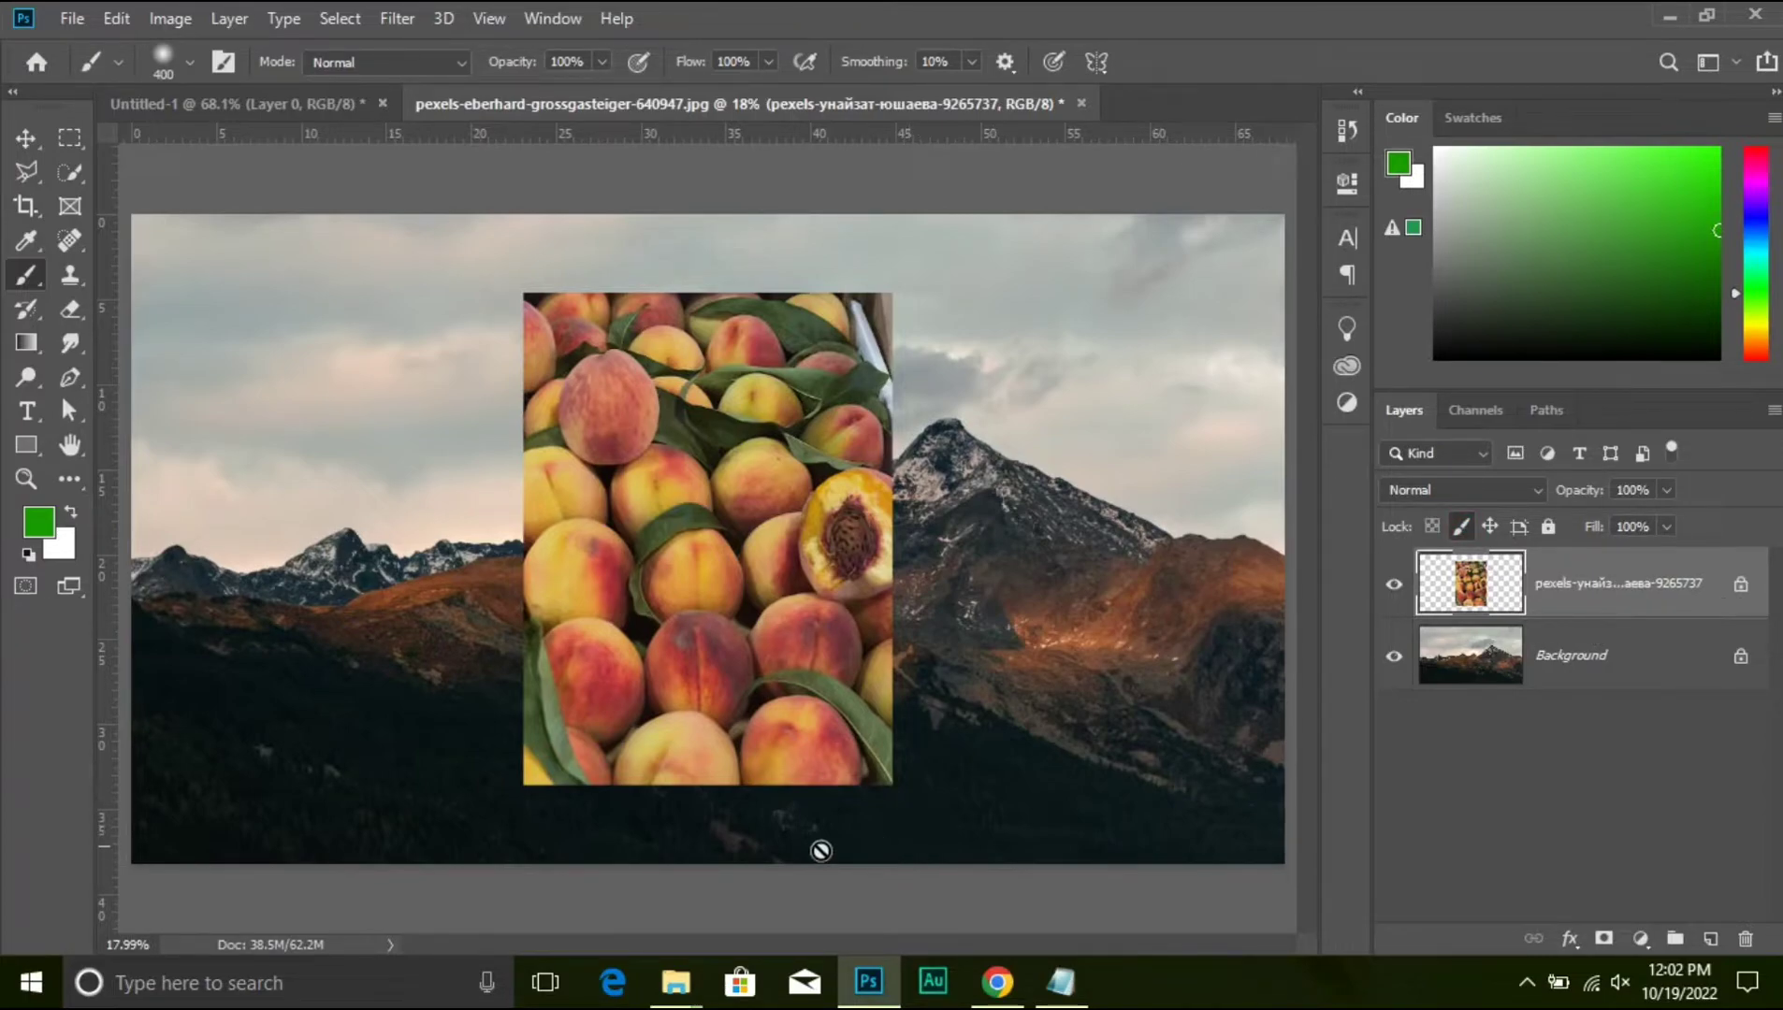
click(25, 139)
drag(717, 457, 781, 546)
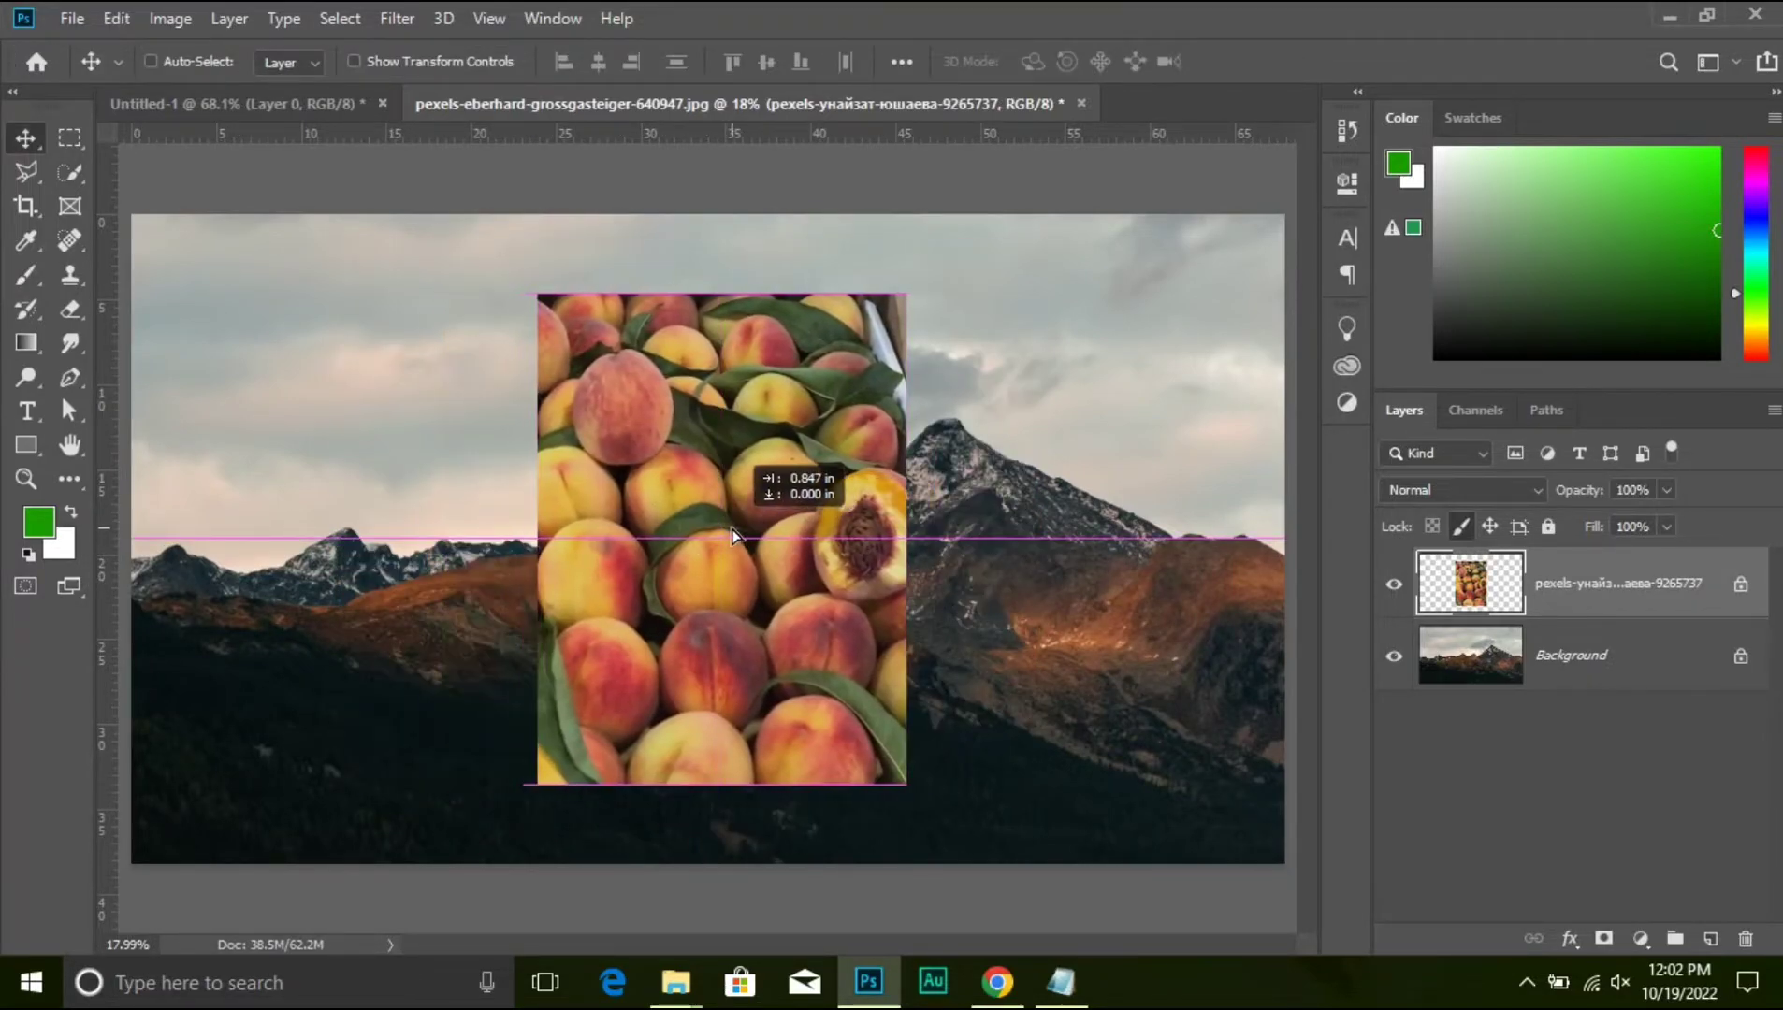
- Enlarge the peaches layer proportionally around its centre until it nearly spans the canvas height
key(ctrl+t)
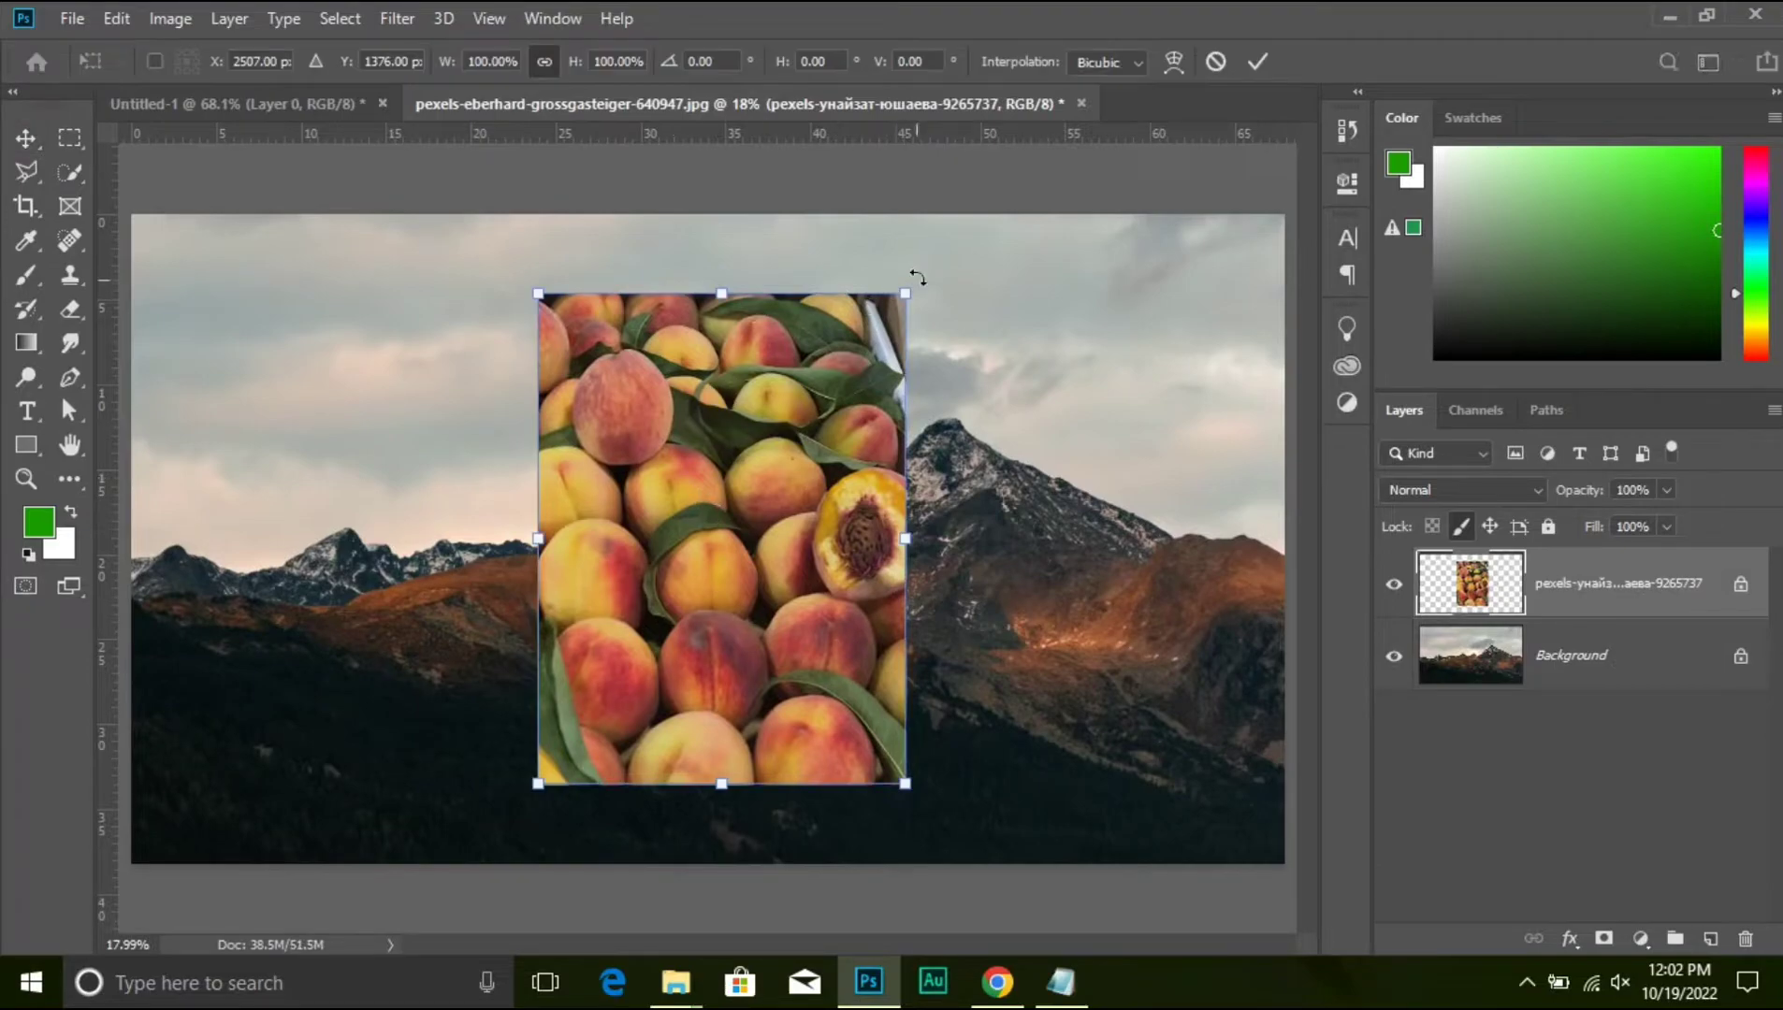
drag(901, 297, 936, 249)
key(Return)
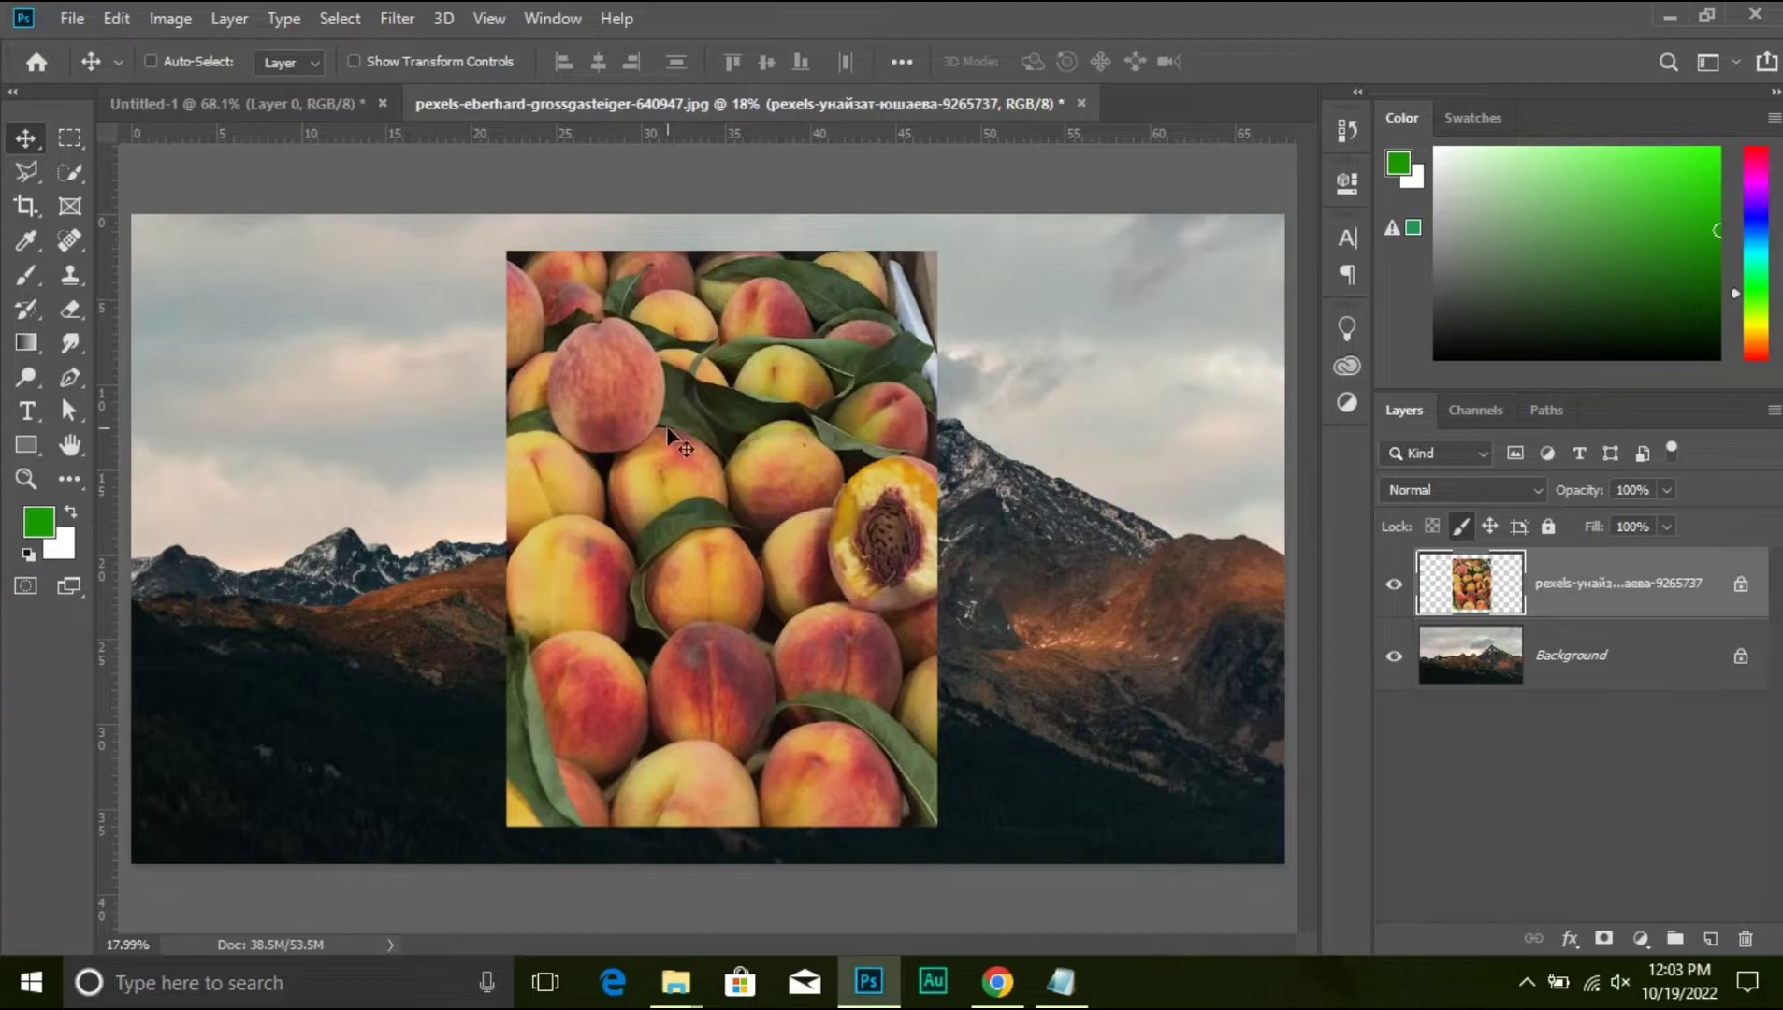
- Try to paint with the Brush tool on the pixel-locked peaches layer, and dismiss the warnings
click(28, 280)
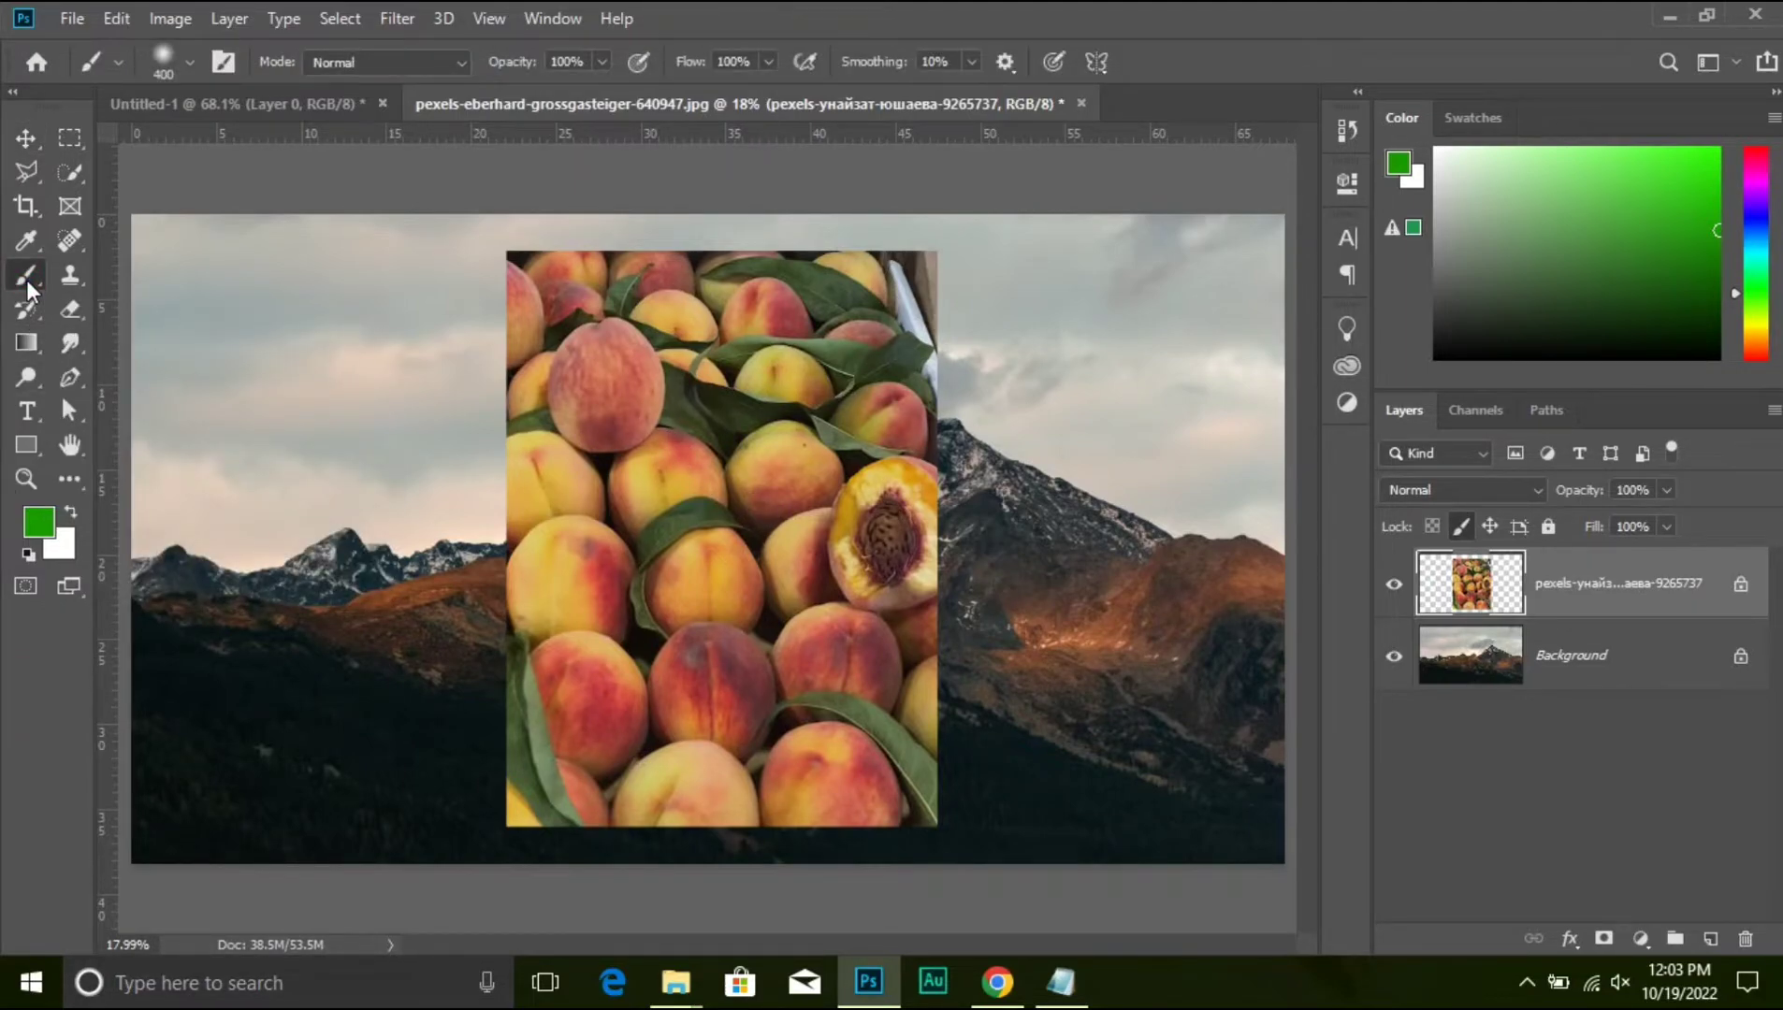
click(313, 335)
click(870, 386)
click(213, 325)
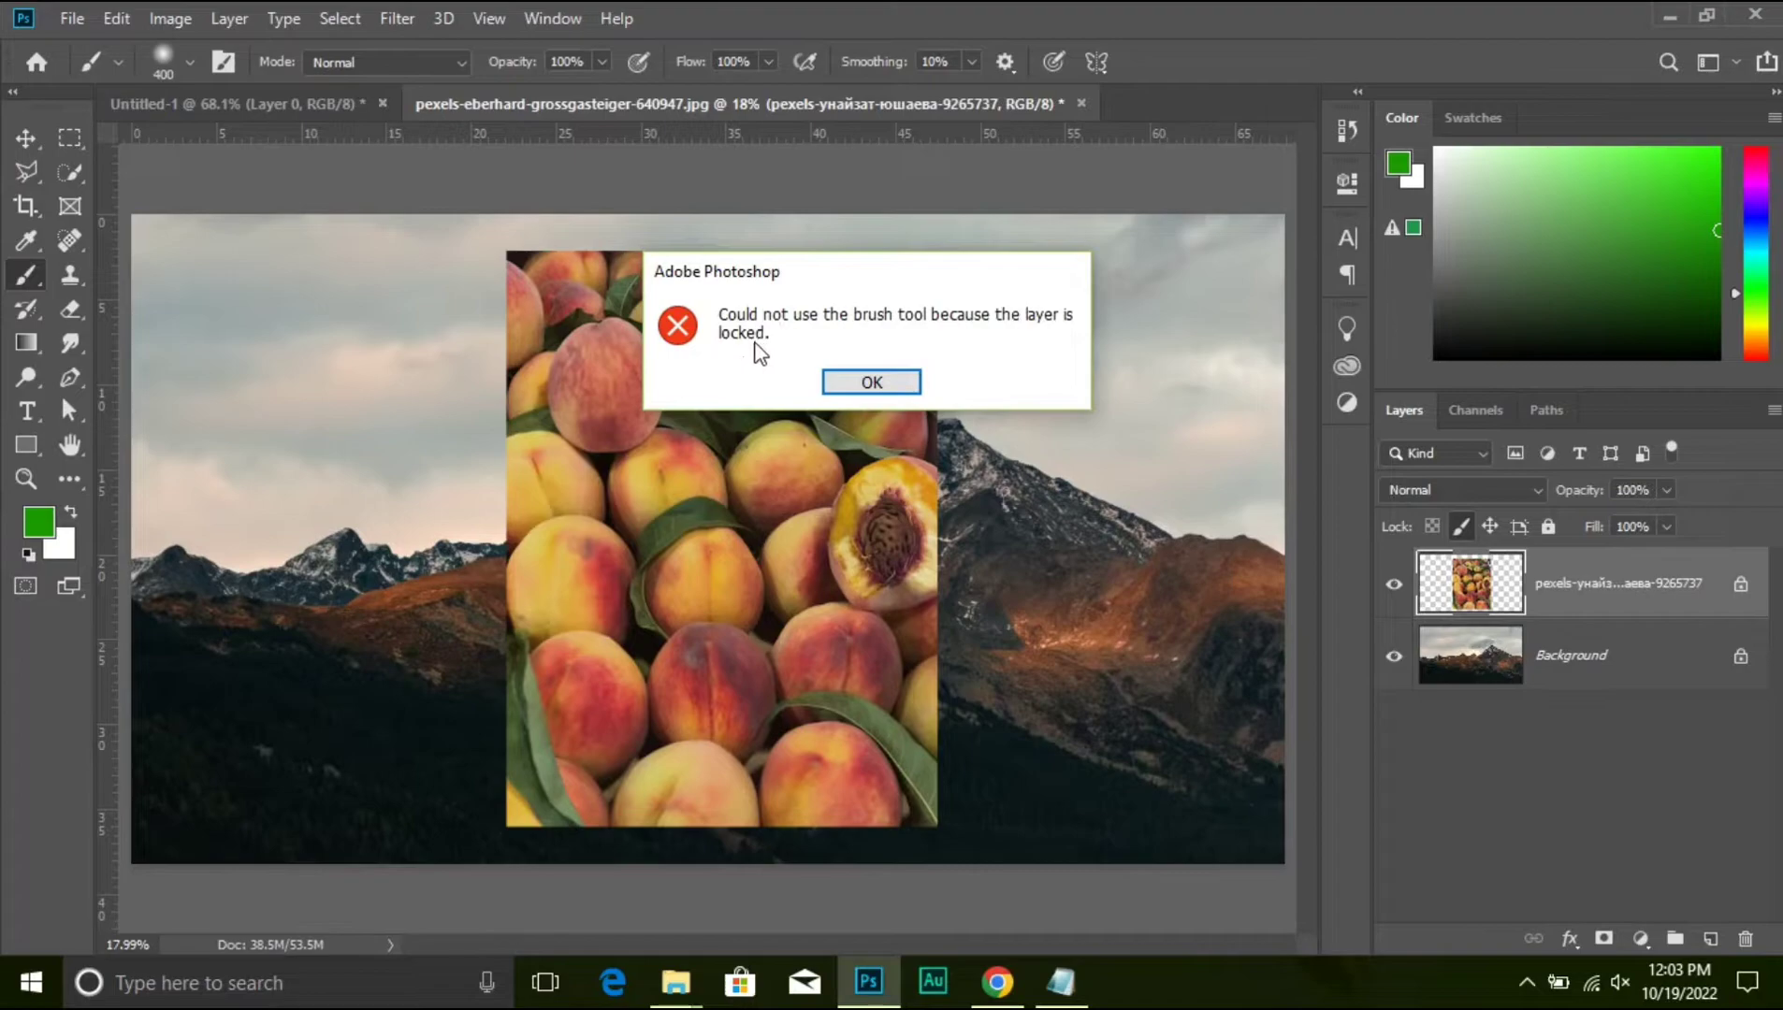
click(887, 383)
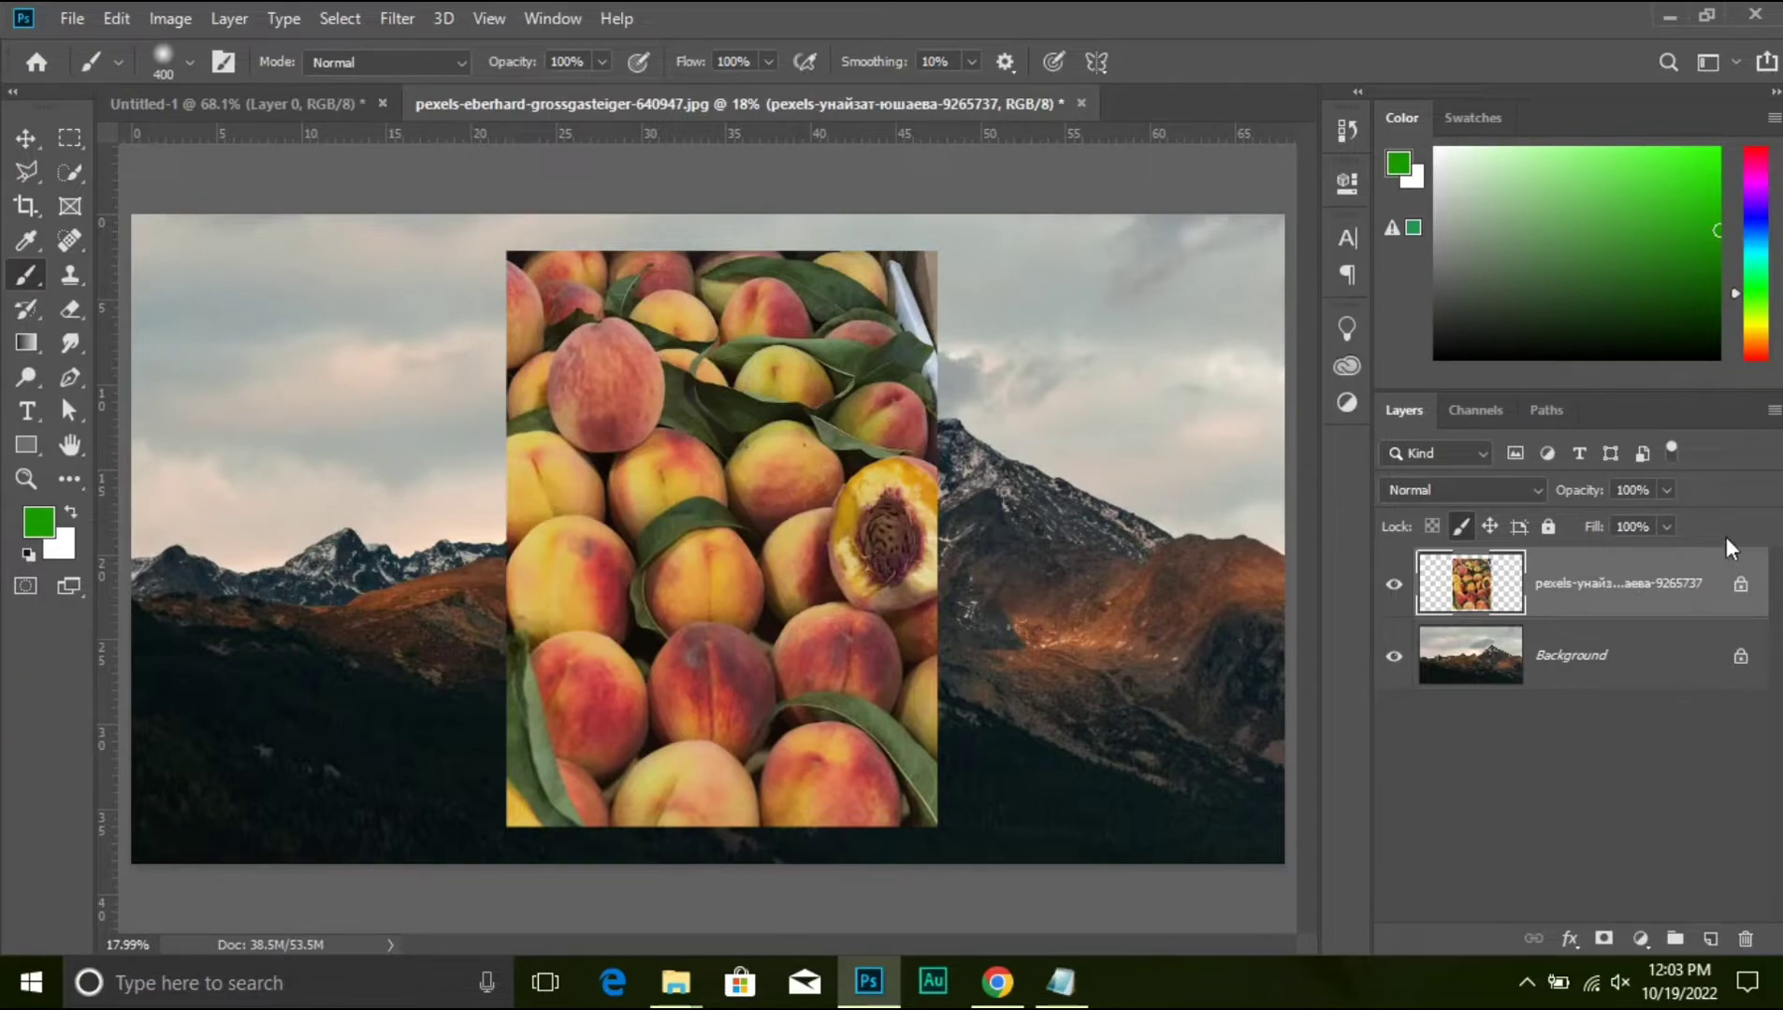
- Release the peaches layer's image-pixel lock, brush a diagonal green test stroke across it, and undo the stroke
click(1458, 526)
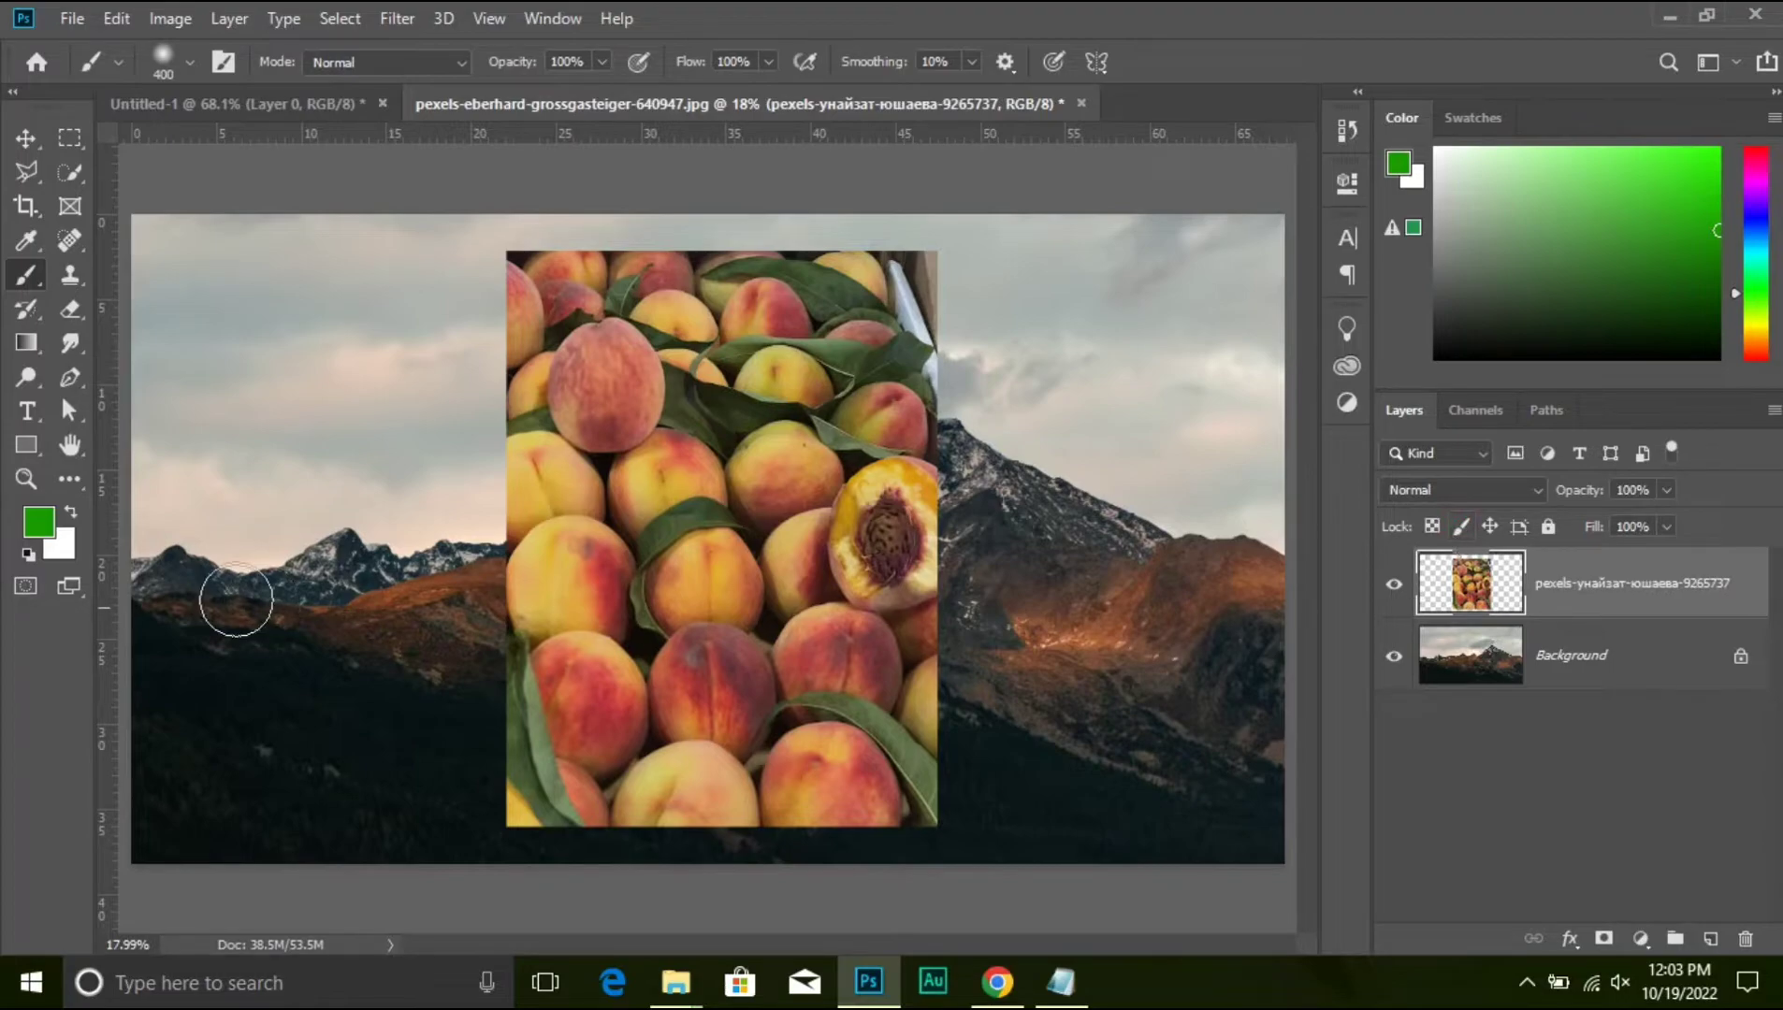
drag(276, 351, 972, 641)
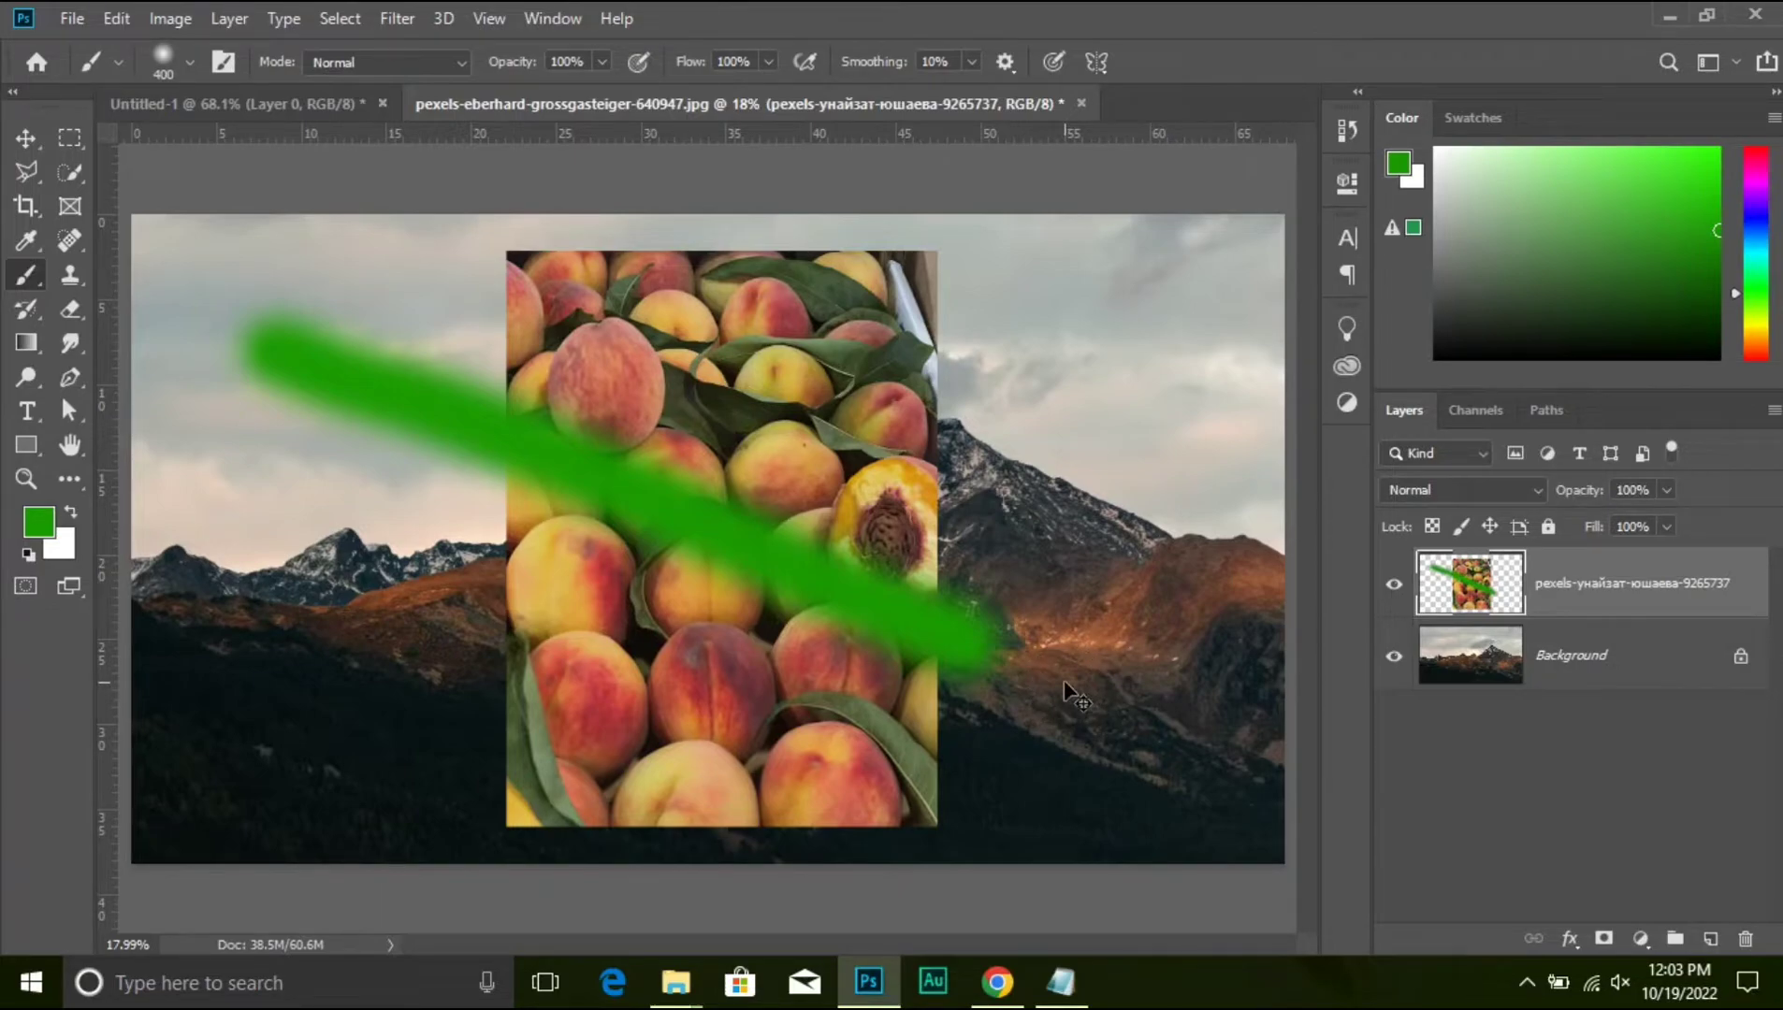
key(ctrl+z)
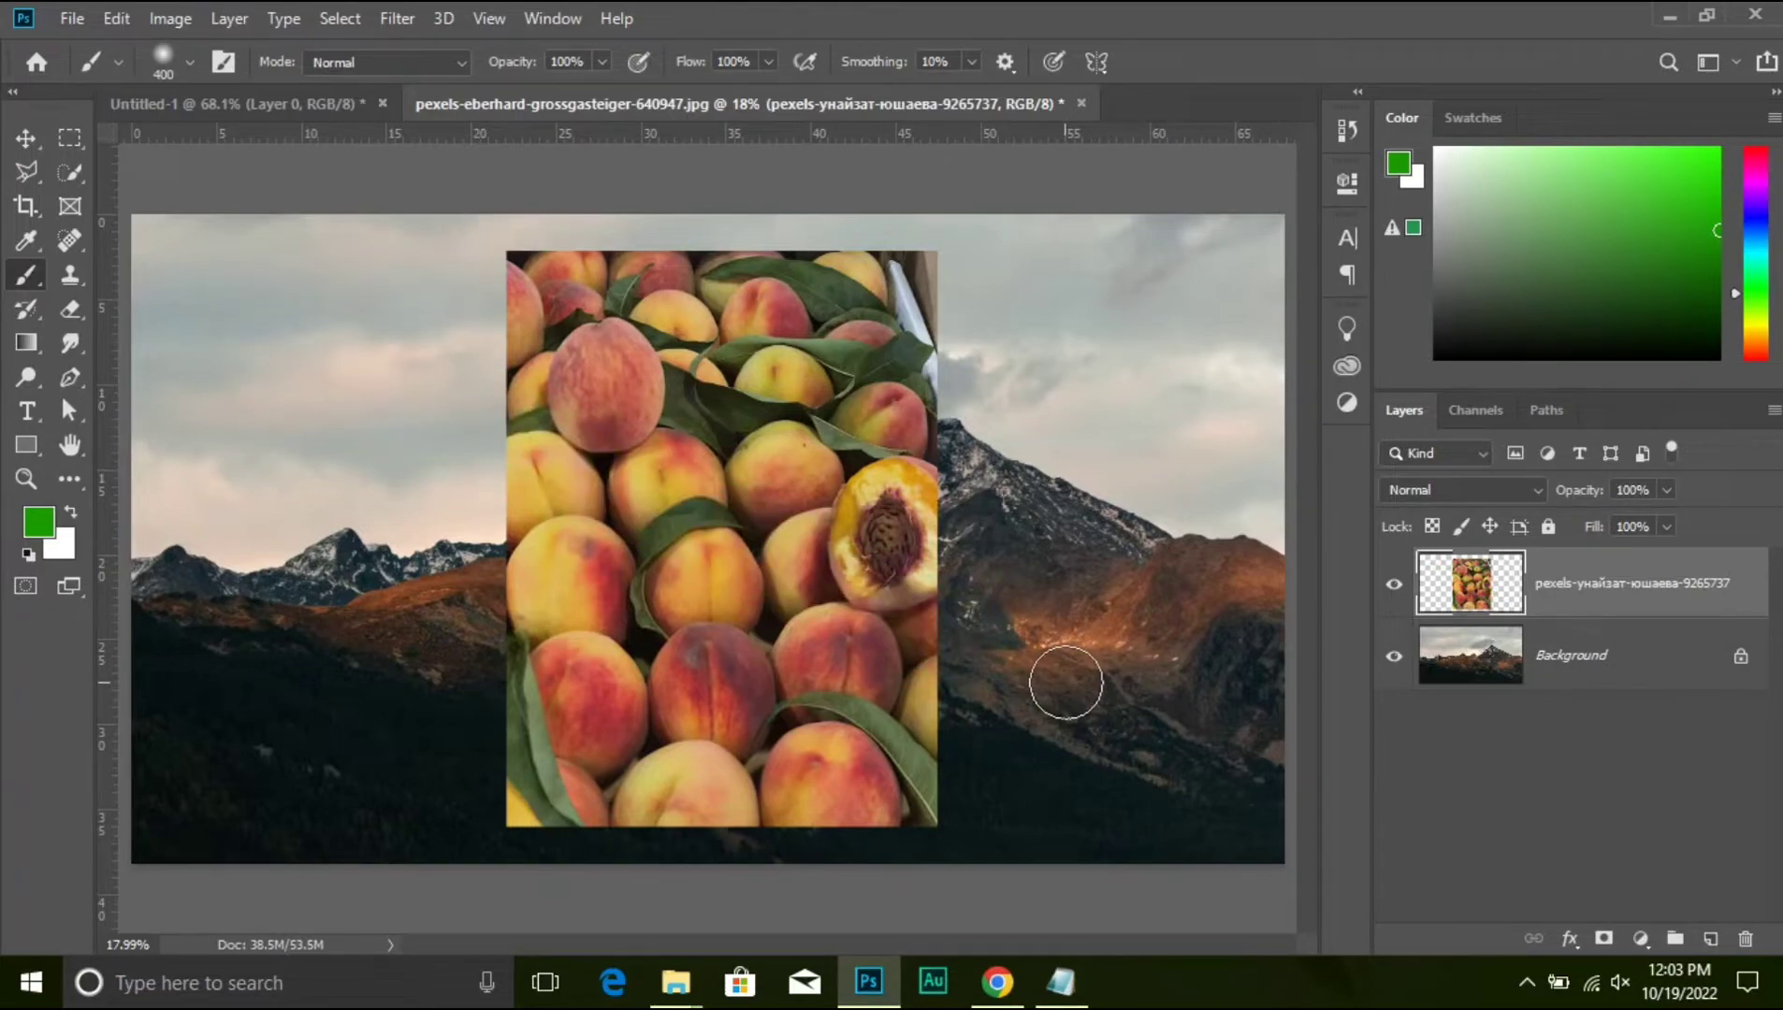
- Lock the peaches layer's position and brush four diagonal green strokes across the layer
click(1490, 524)
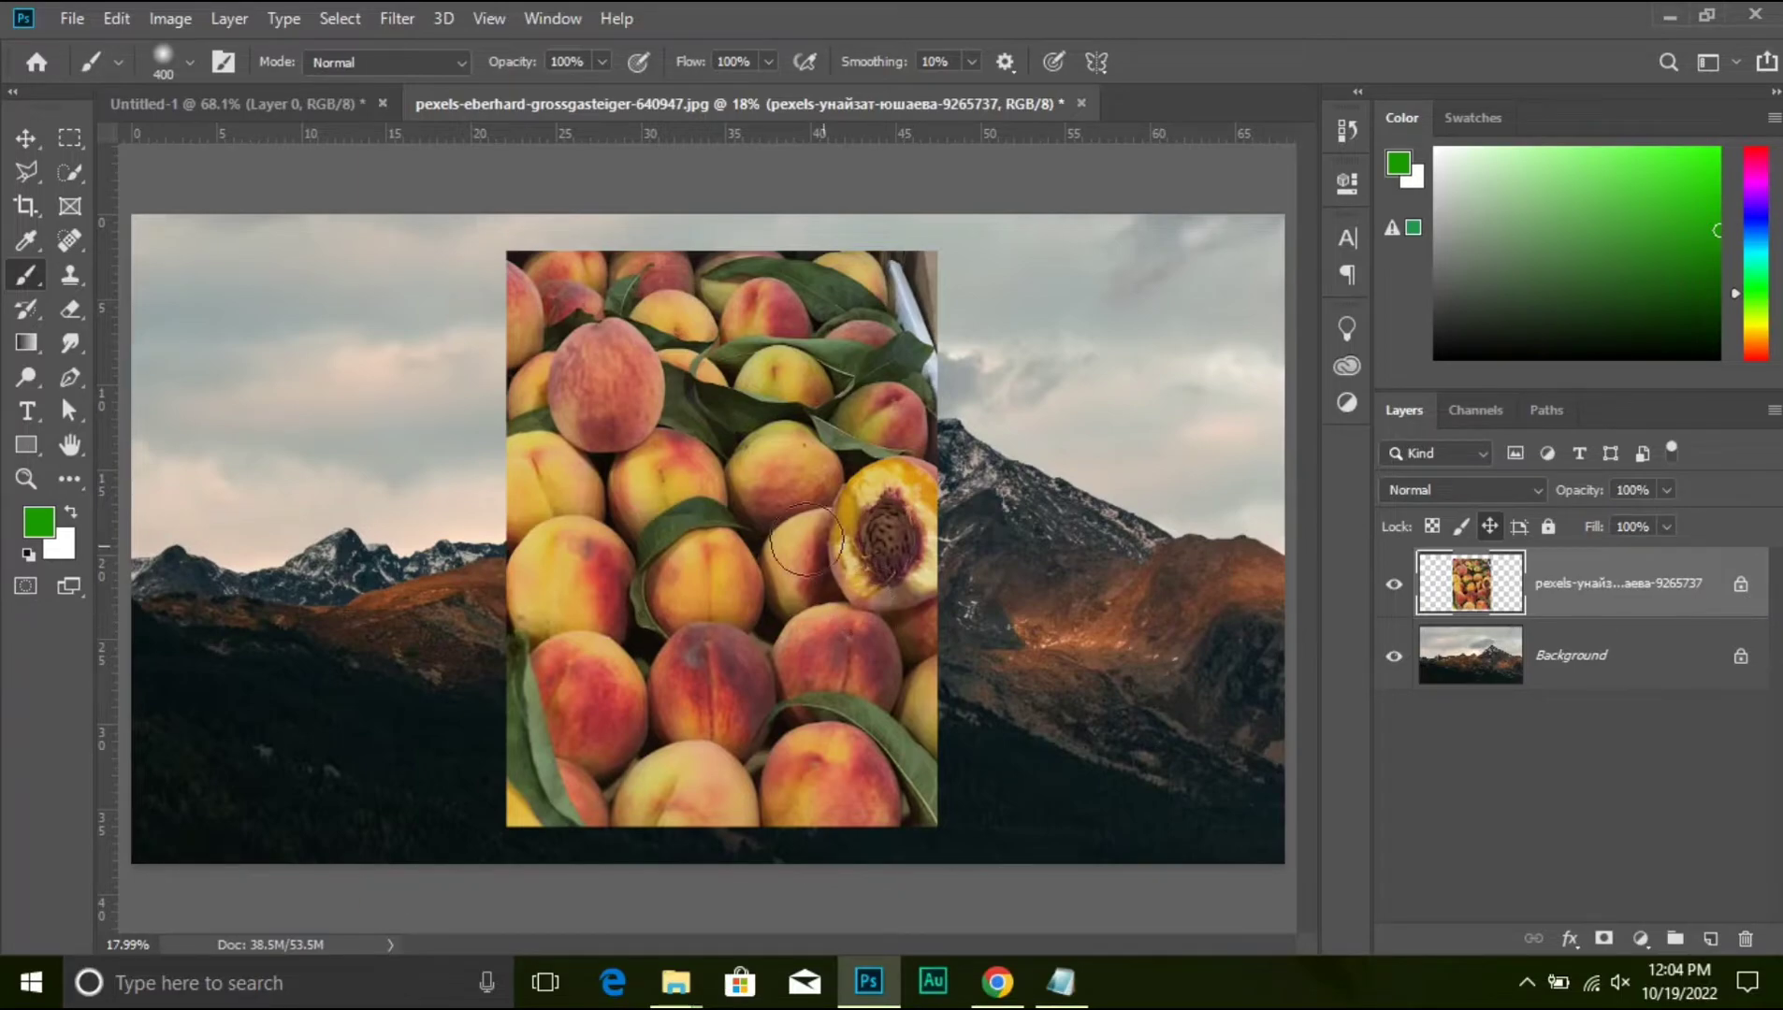
mouse_move(191, 291)
mouse_down()
mouse_move(1042, 654)
mouse_move(1101, 703)
mouse_up()
drag(1033, 382, 421, 649)
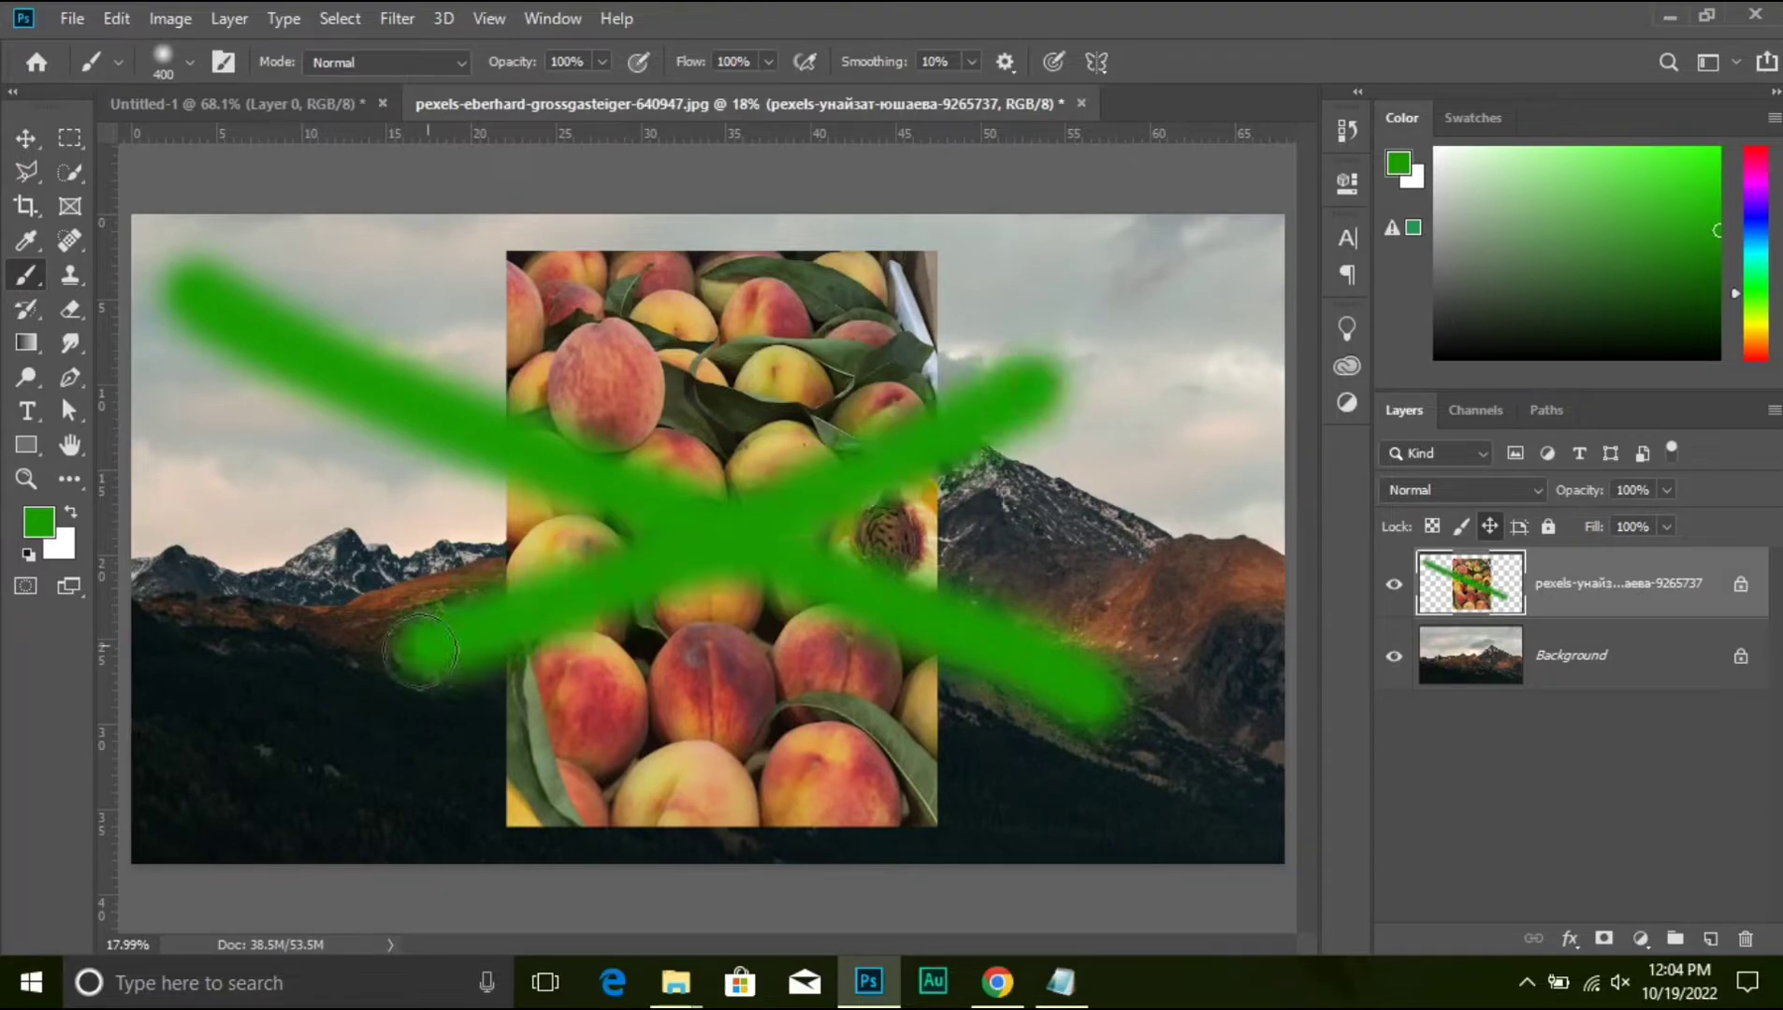
drag(710, 392, 76, 668)
drag(1143, 532, 655, 739)
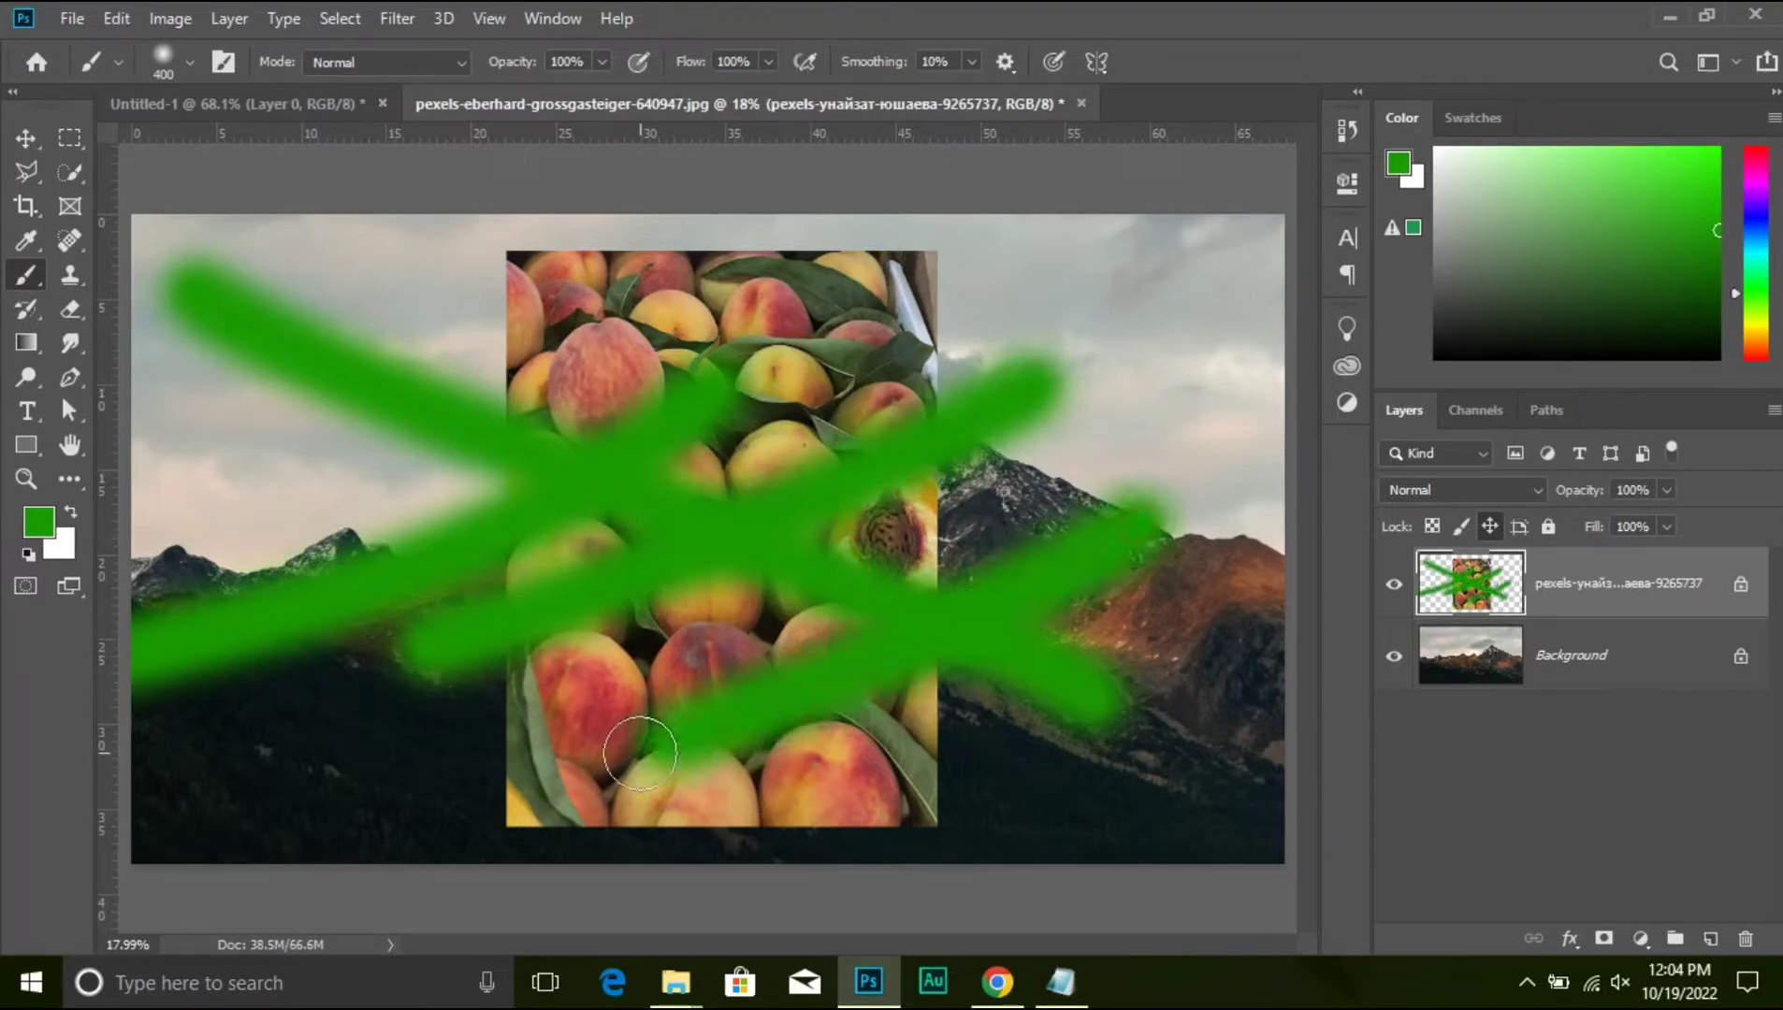
- Undo all four green brush strokes on the position-locked peaches layer
key(ctrl+z)
key(ctrl+z)
key(ctrl+z)
key(ctrl+z)
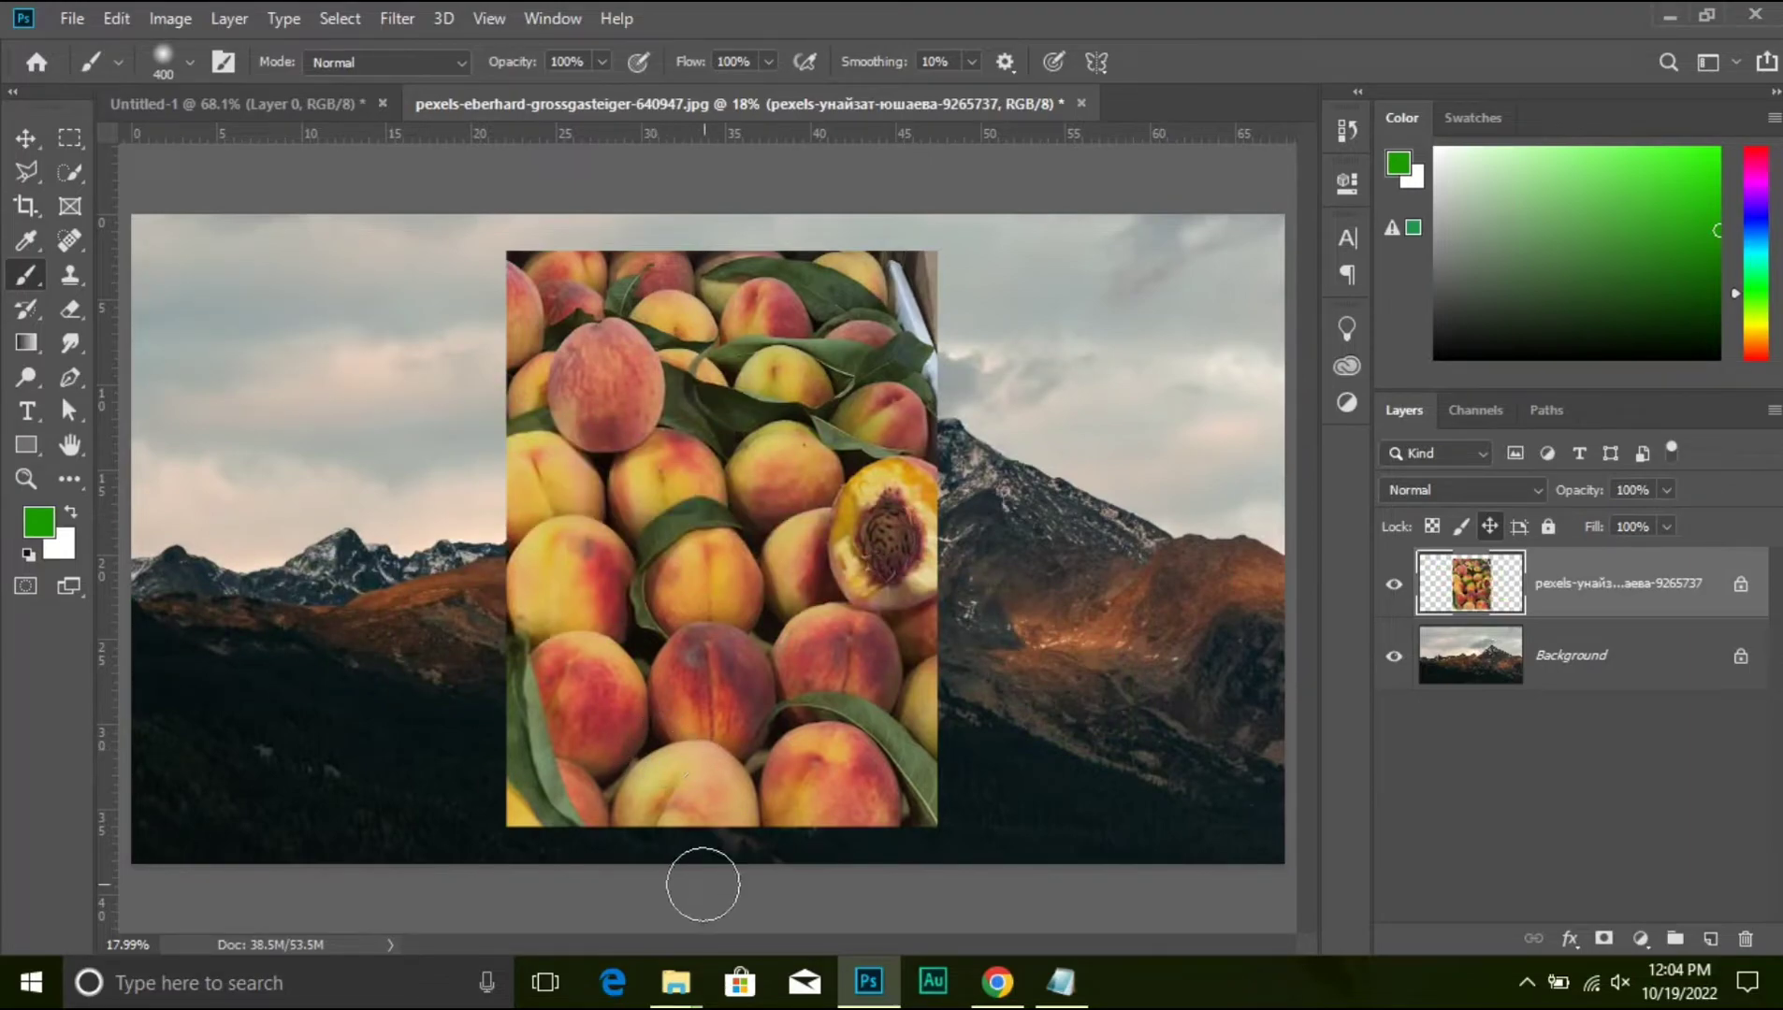
- Try twice to move the position-locked peaches layer with the Move tool, and release its position lock
click(27, 134)
drag(771, 476, 714, 462)
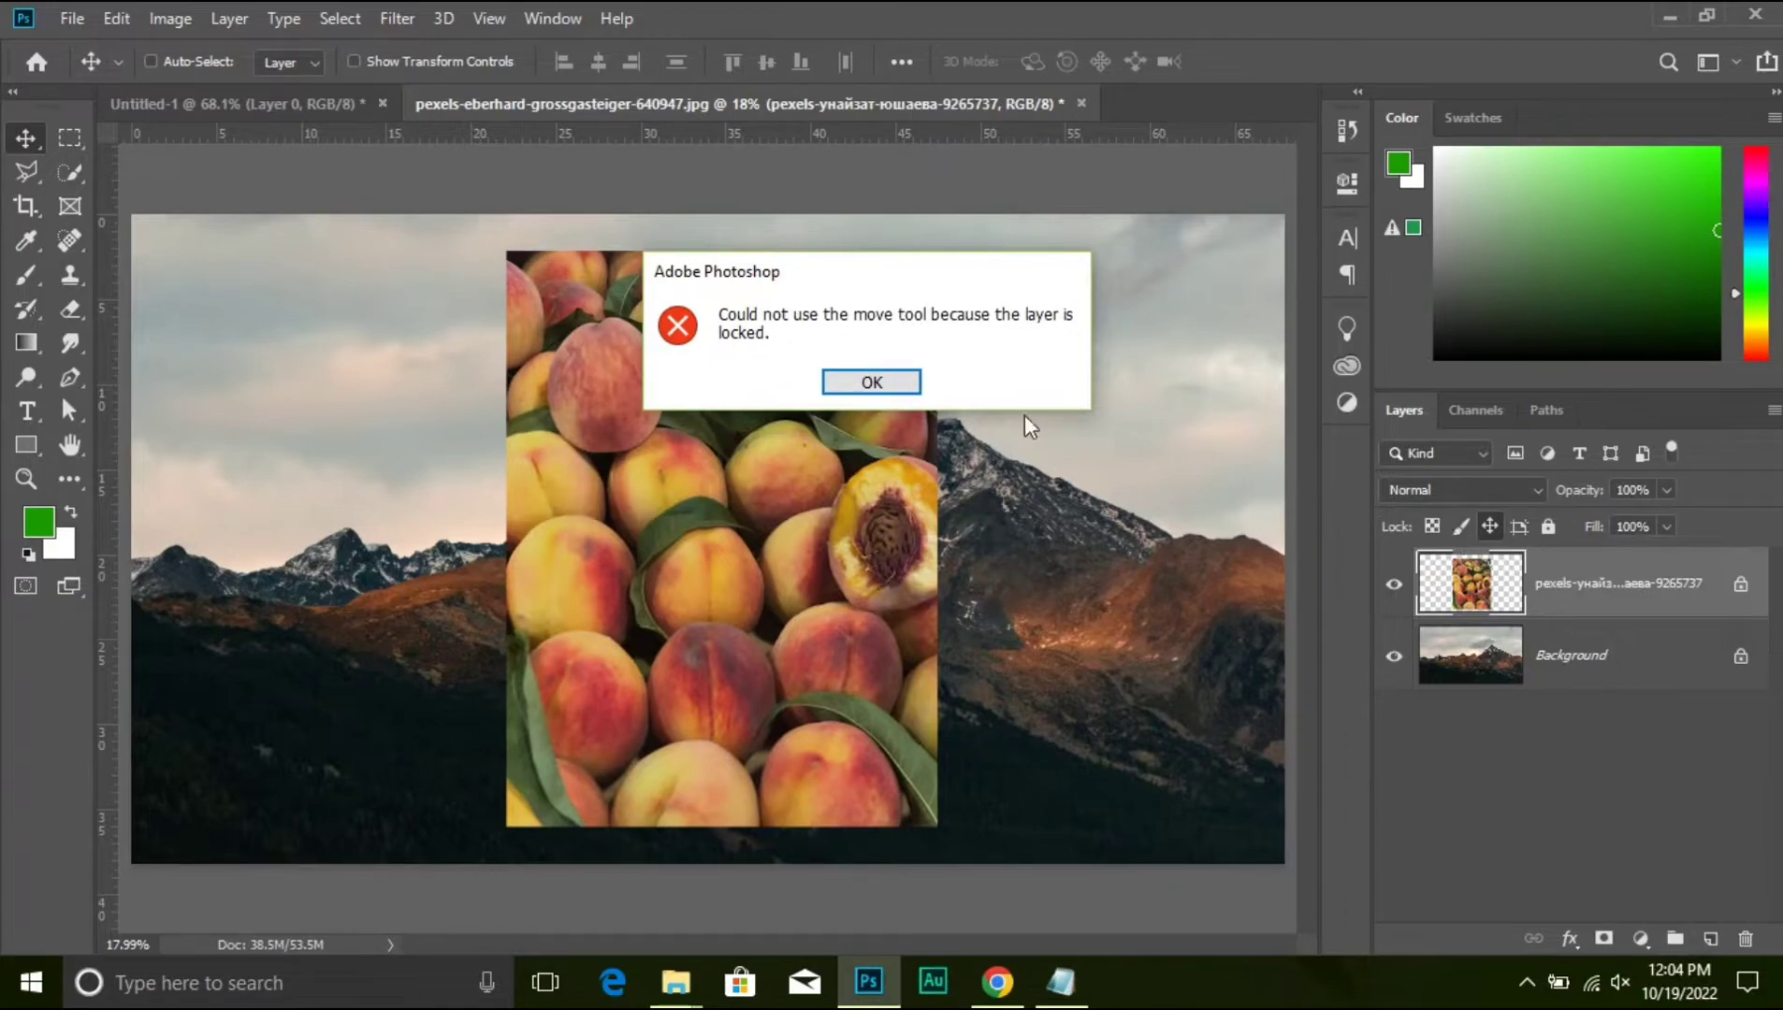
click(912, 387)
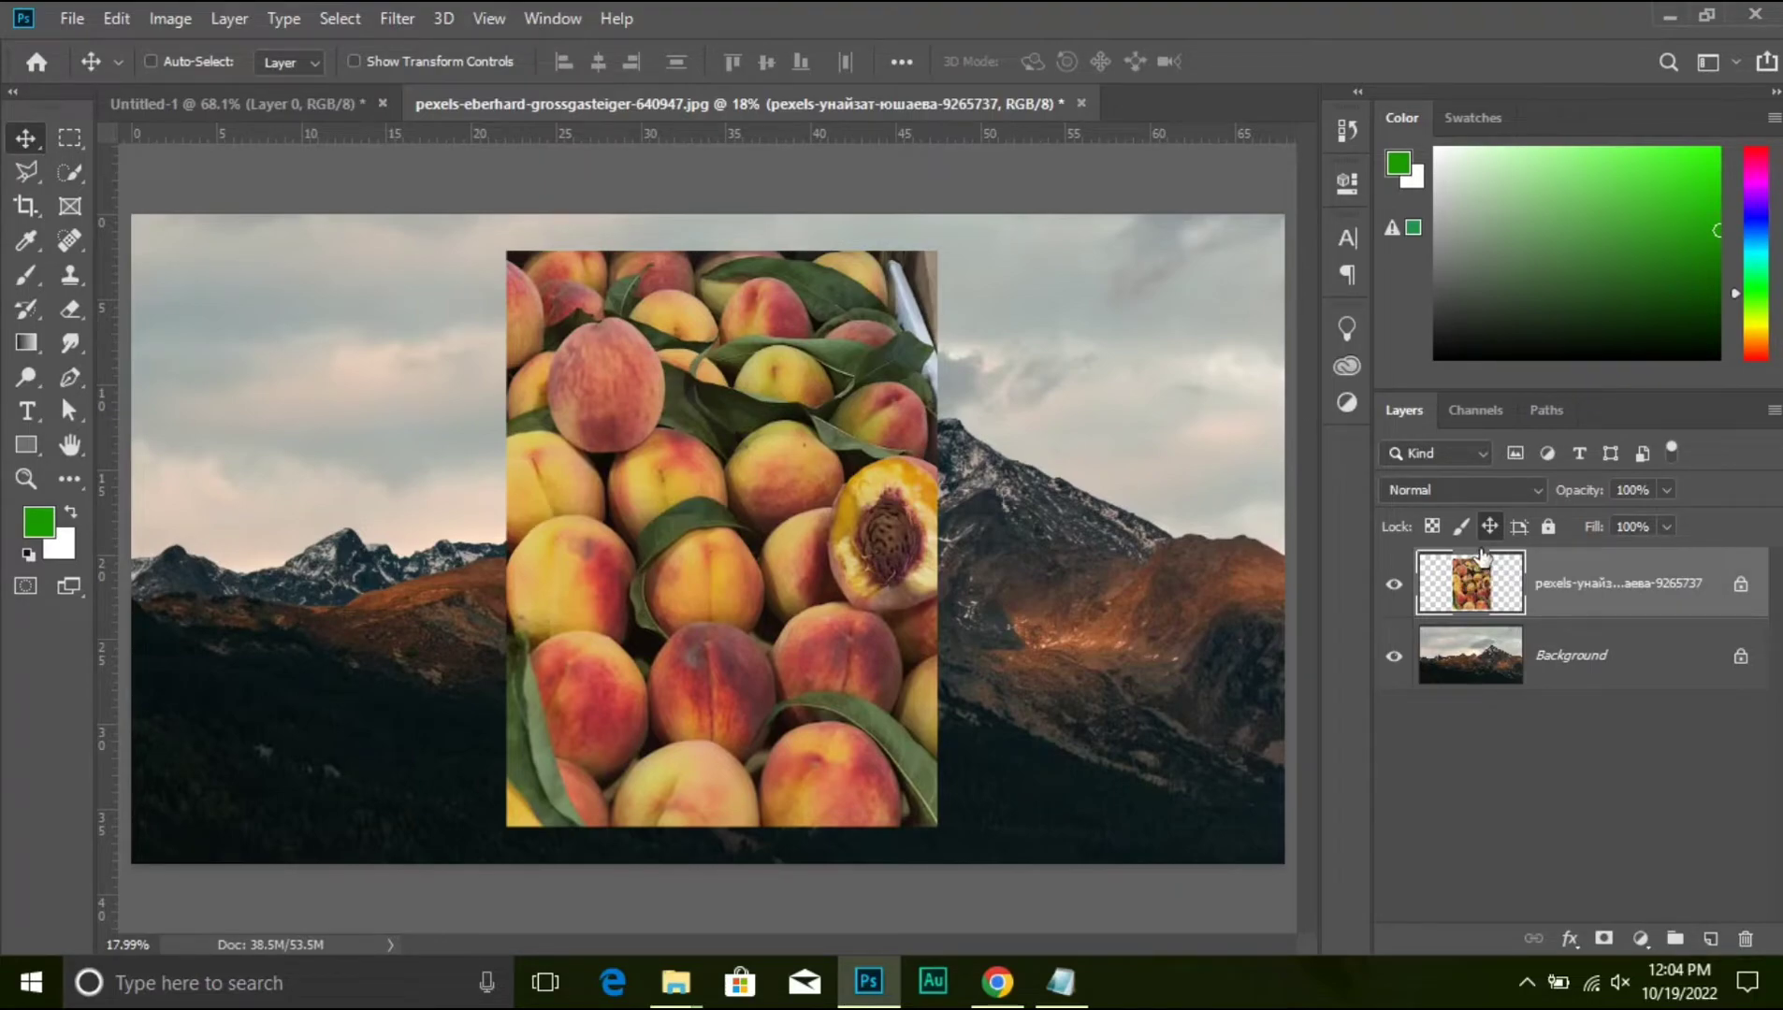
mouse_move(730, 455)
mouse_down()
mouse_move(660, 412)
mouse_move(792, 336)
mouse_move(933, 412)
mouse_move(740, 447)
mouse_up()
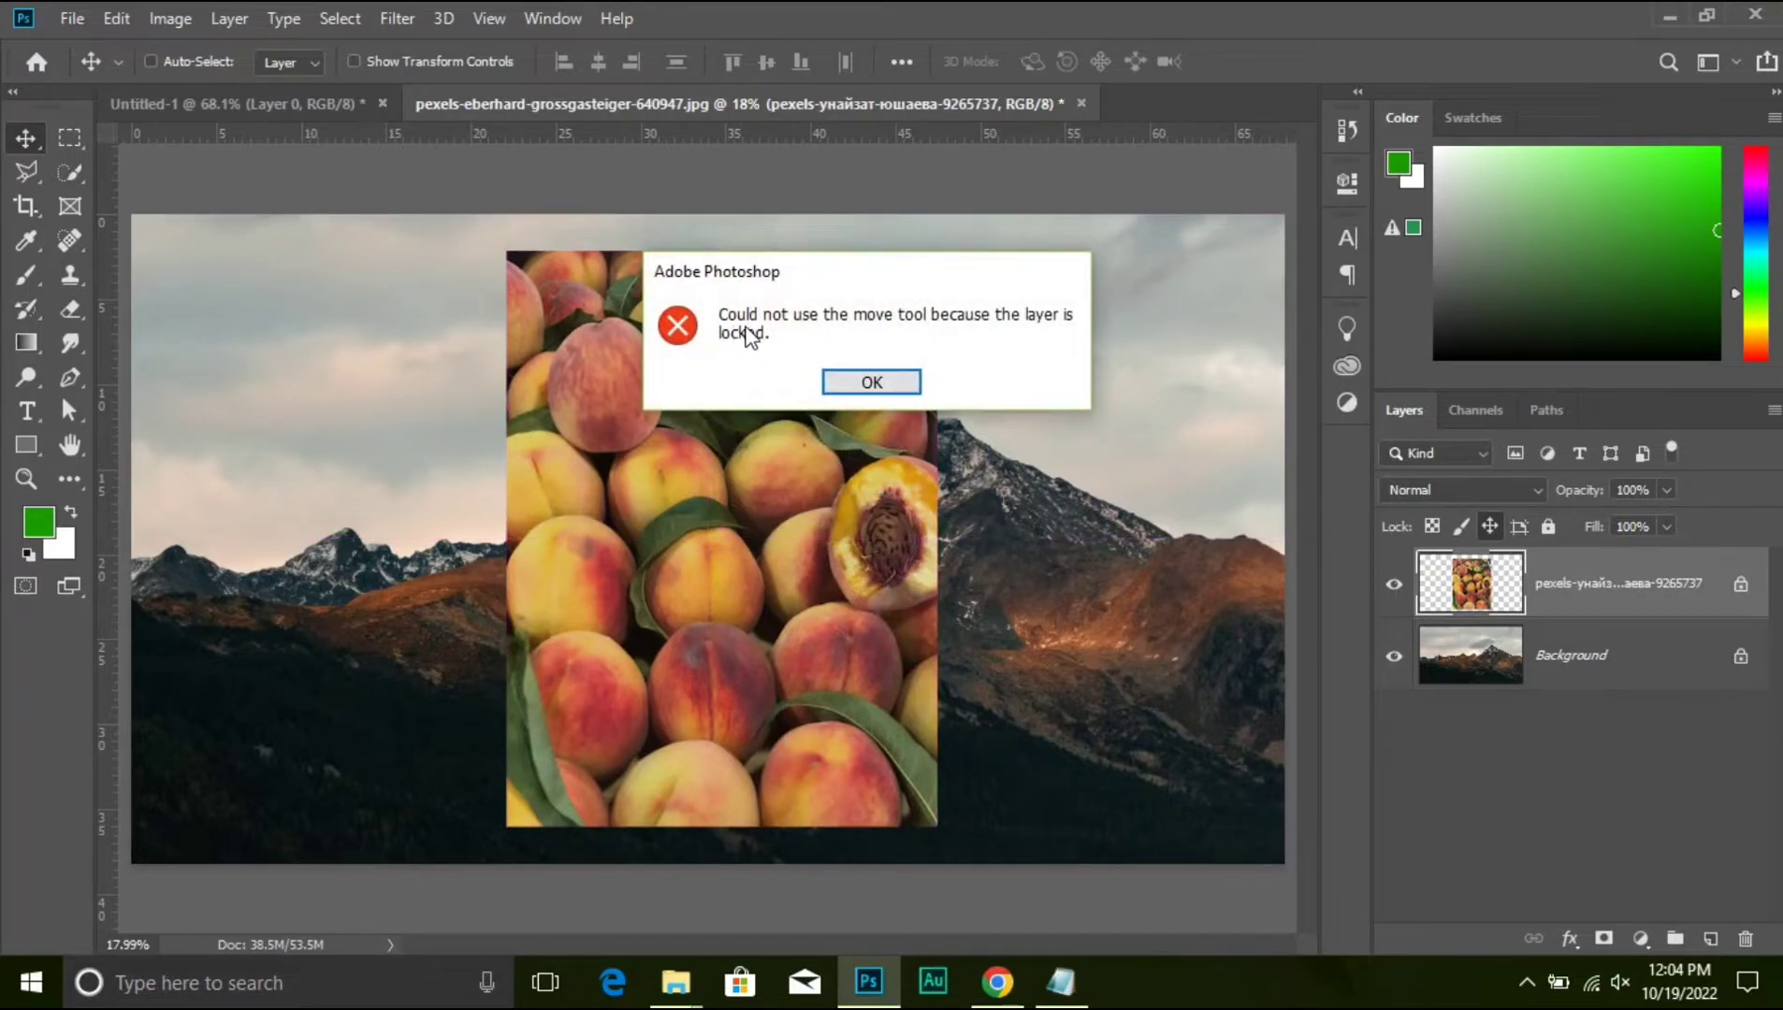
click(870, 383)
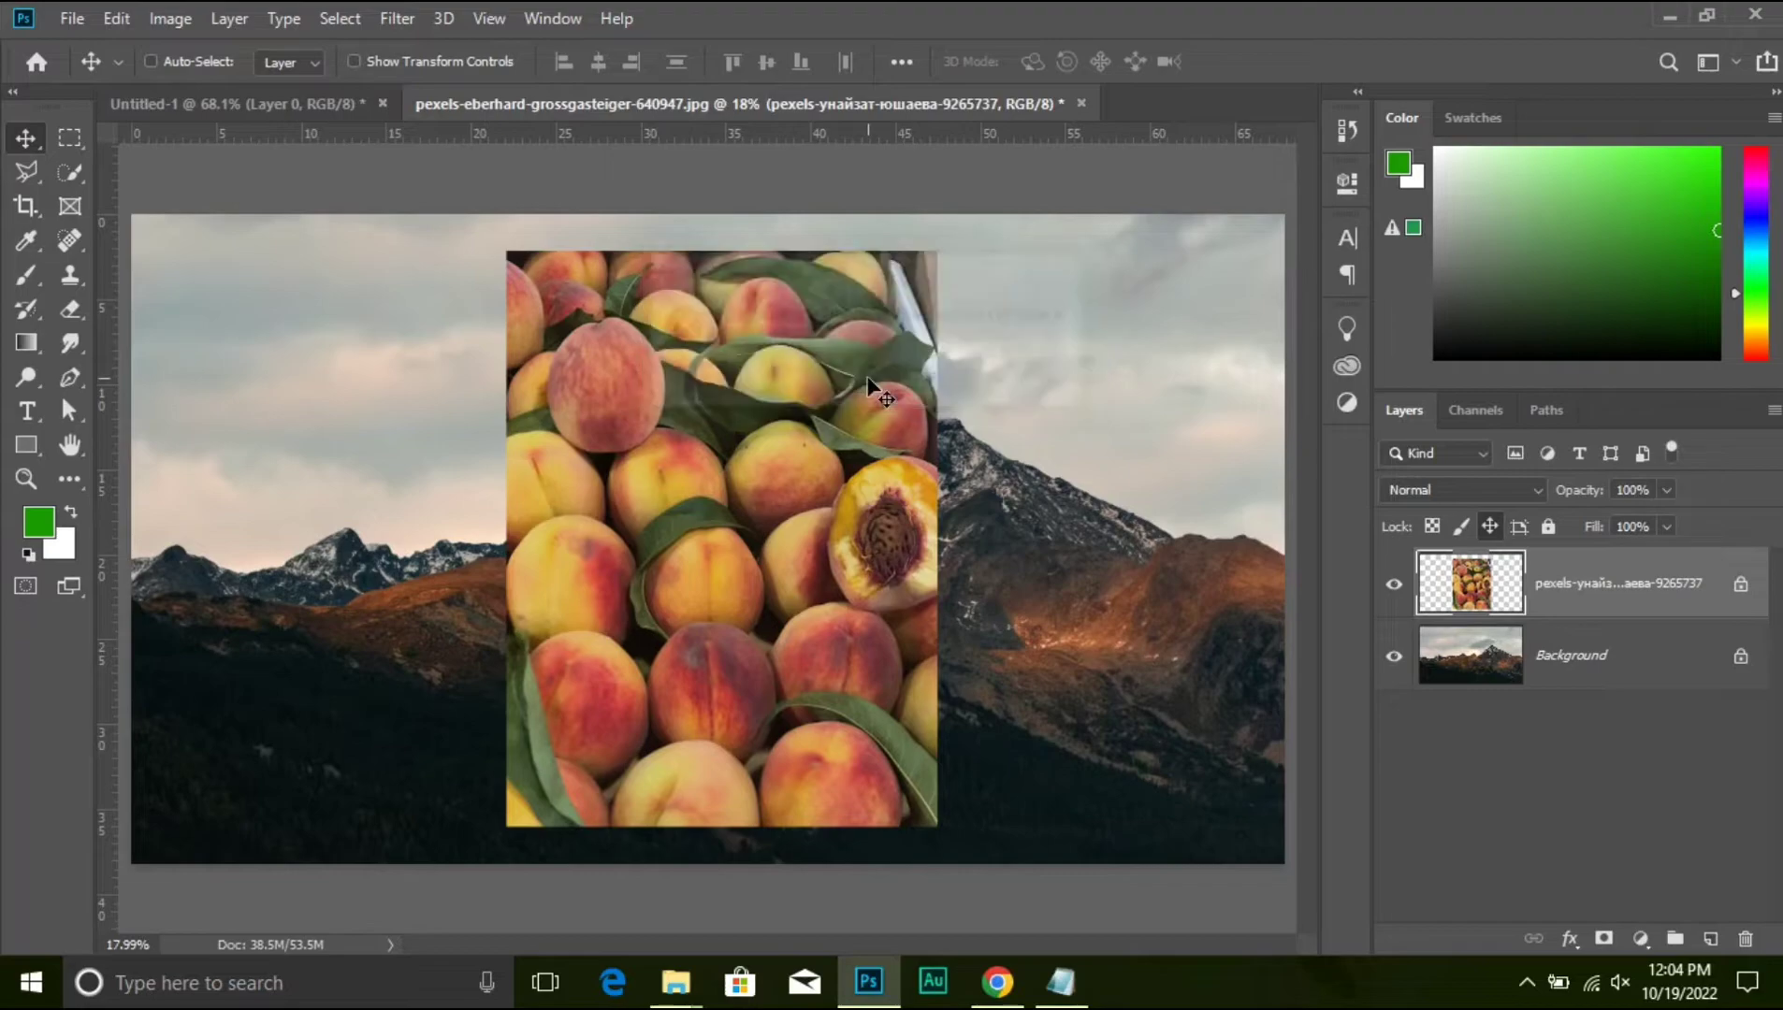
click(1742, 587)
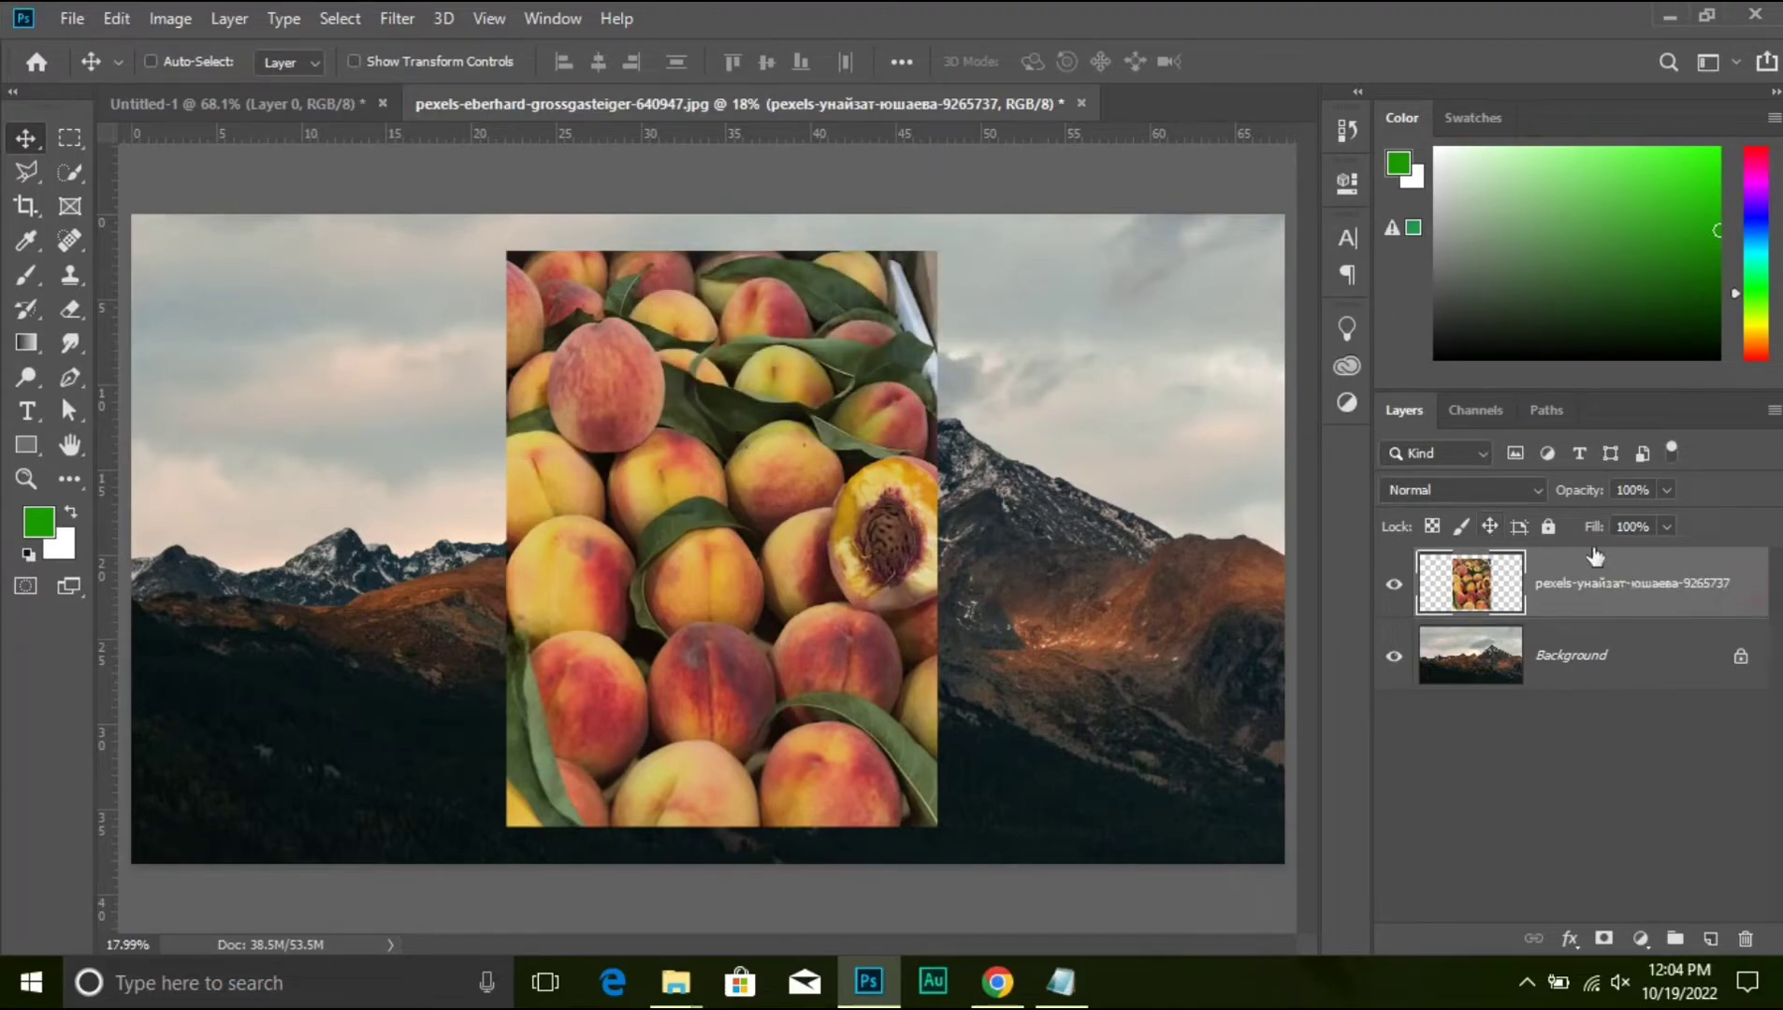
- Lock everything on the peaches layer and try to paint on it with the Brush tool
click(1548, 527)
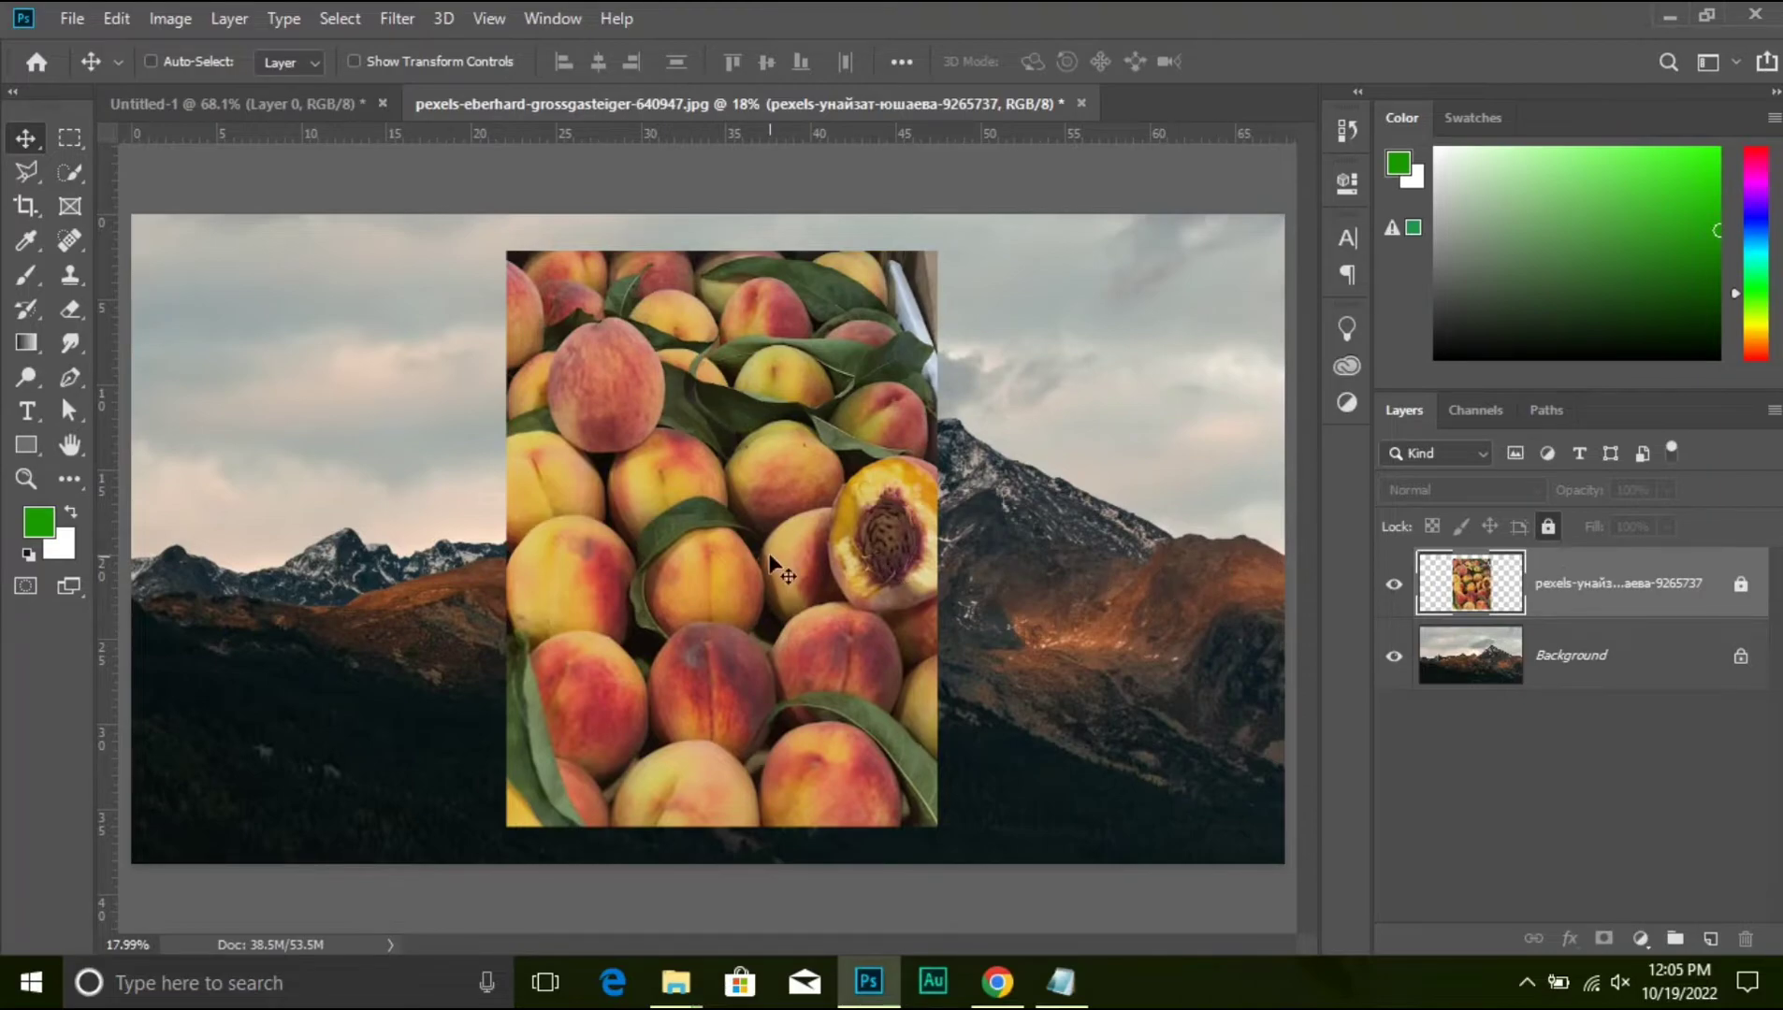
key(b)
click(631, 456)
click(860, 384)
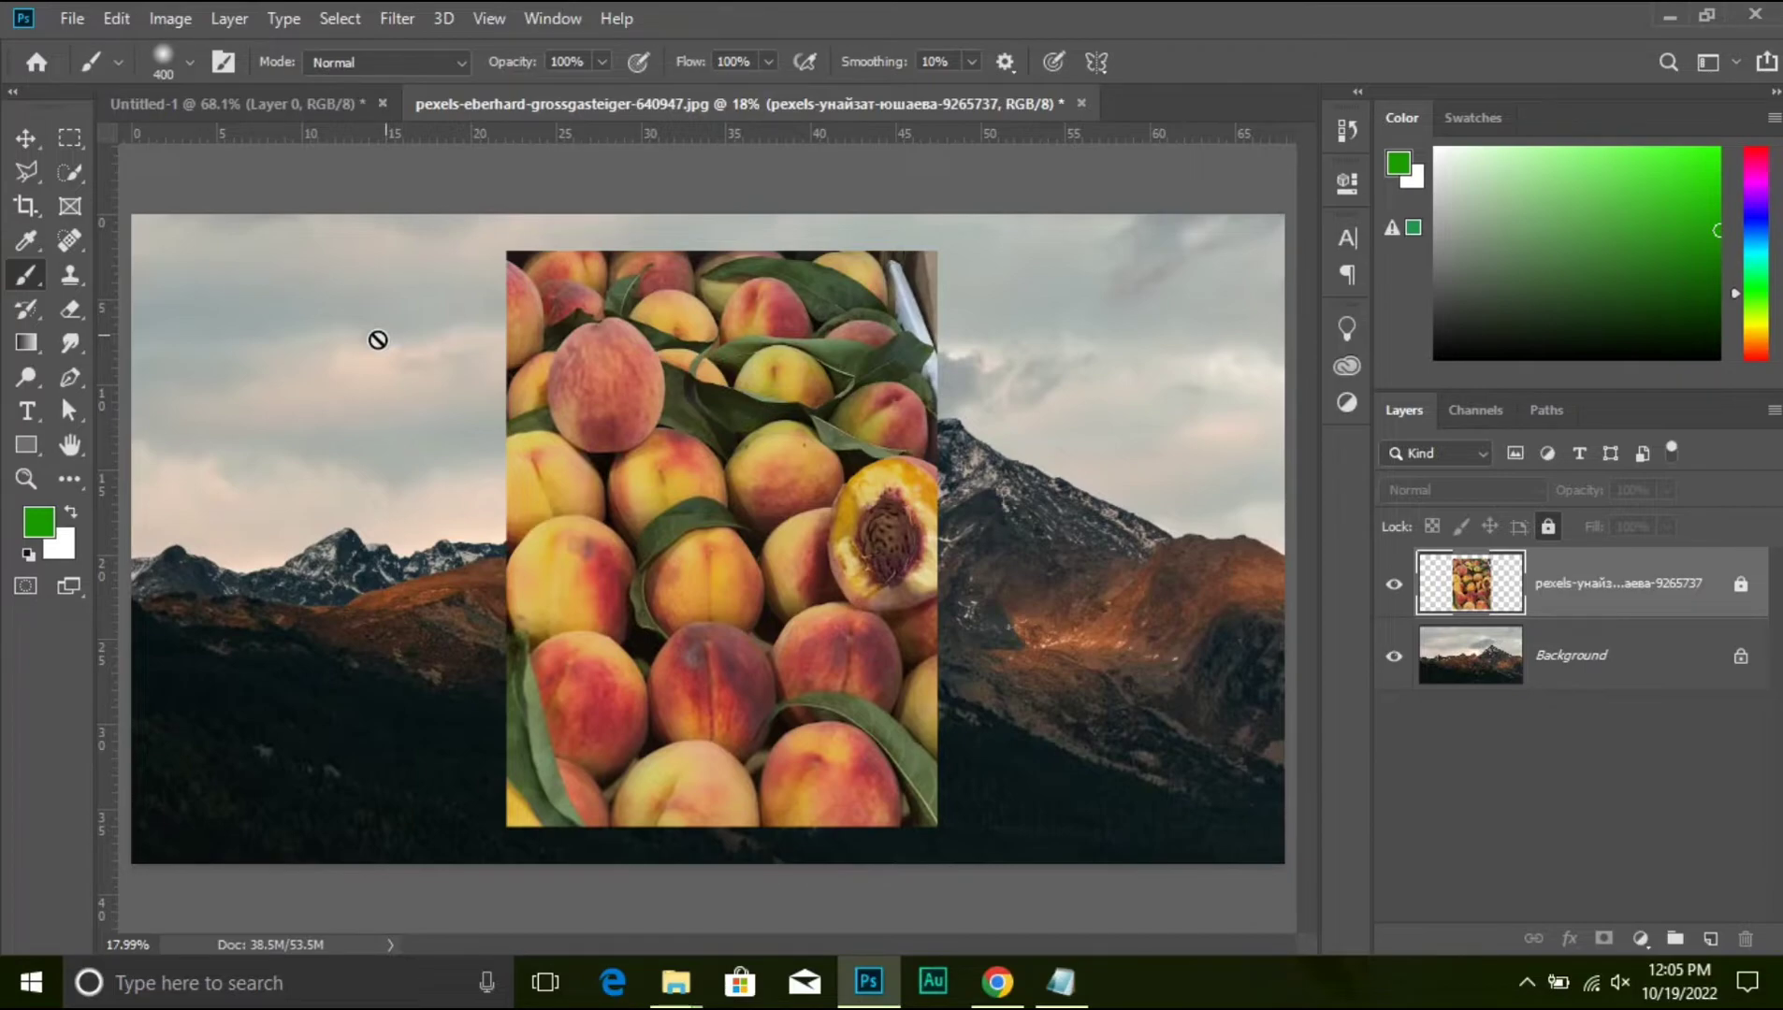
click(711, 520)
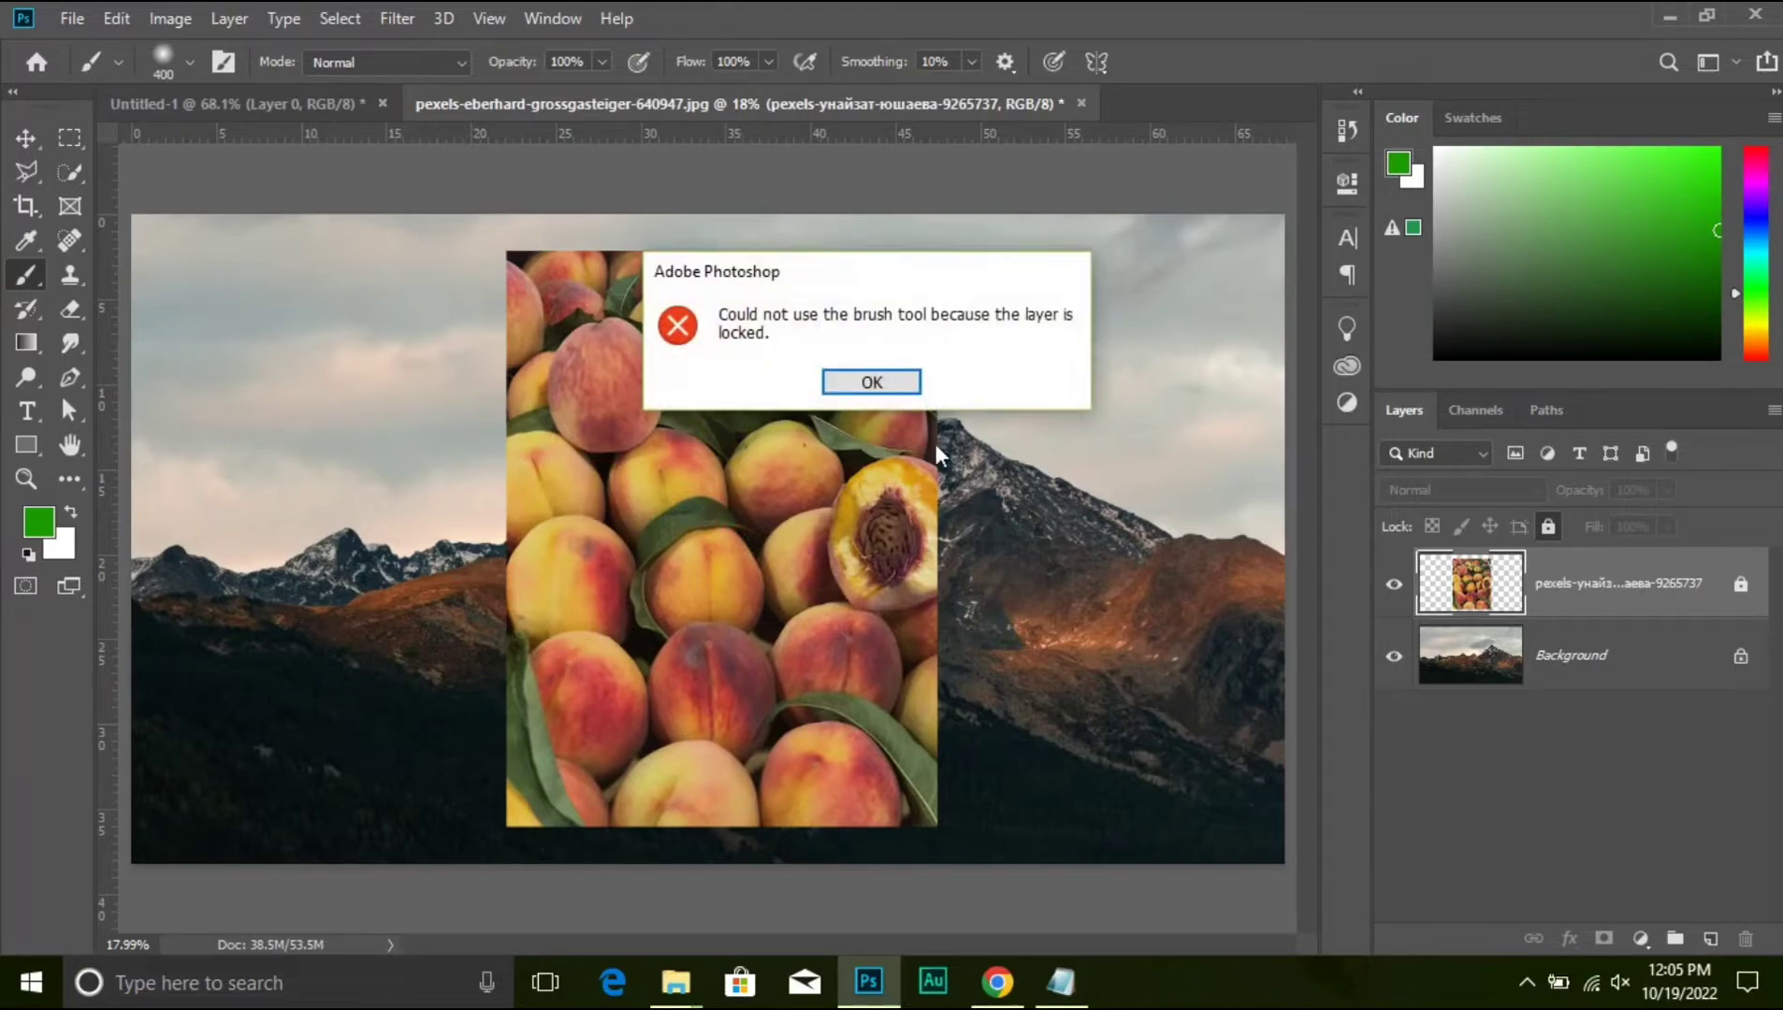
click(914, 384)
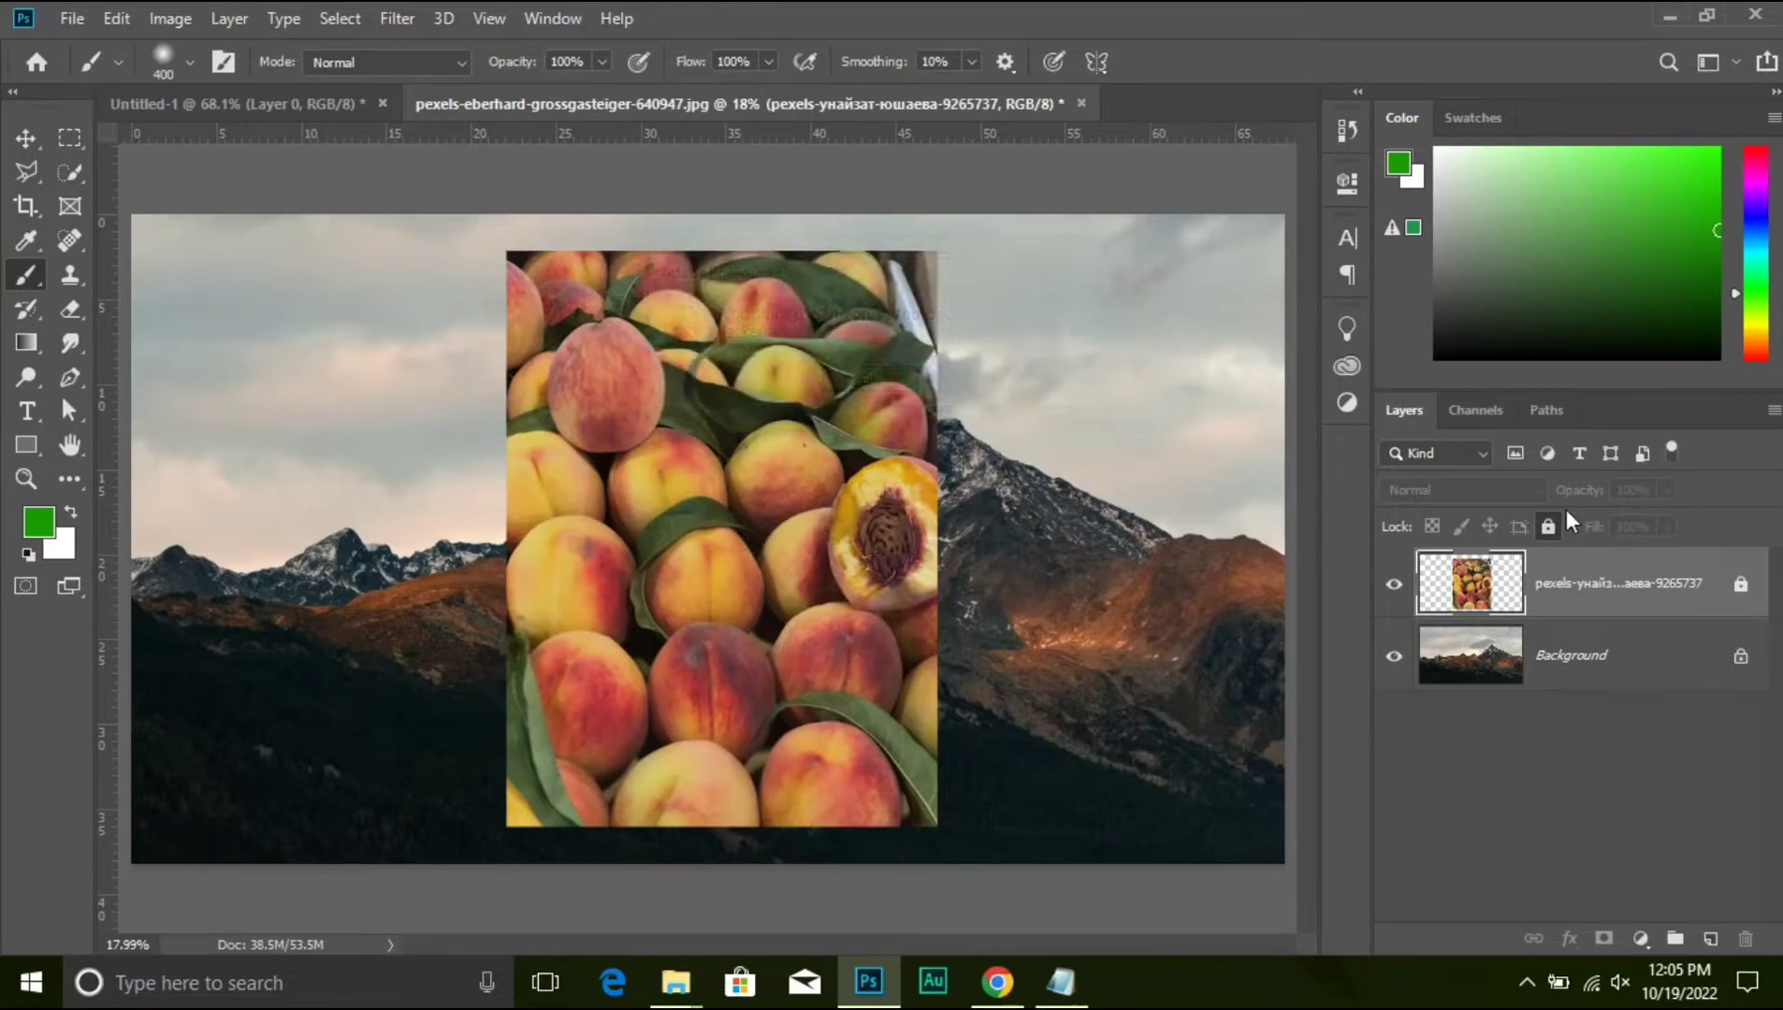
- Release the full lock on the peaches layer, brush broad green strokes over it, and undo them
click(1738, 592)
mouse_move(357, 369)
mouse_down()
mouse_move(1215, 576)
mouse_move(547, 644)
mouse_move(1038, 447)
mouse_move(956, 459)
mouse_up()
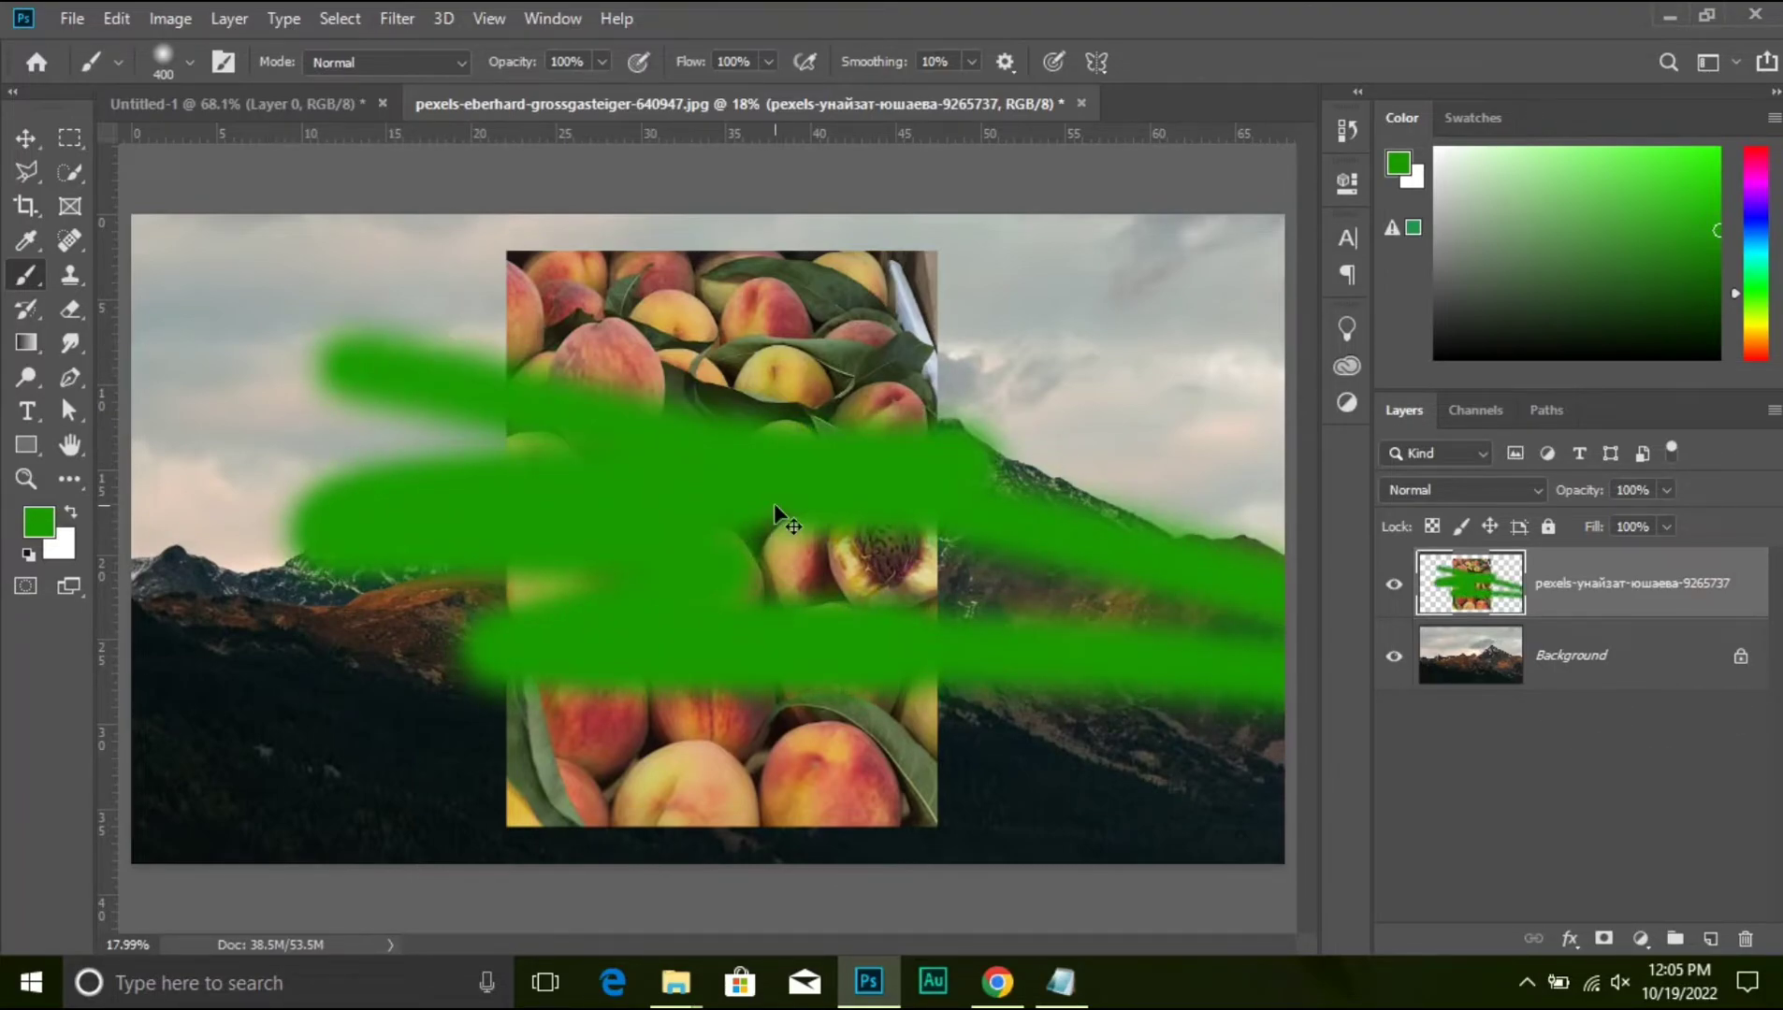
key(ctrl+z)
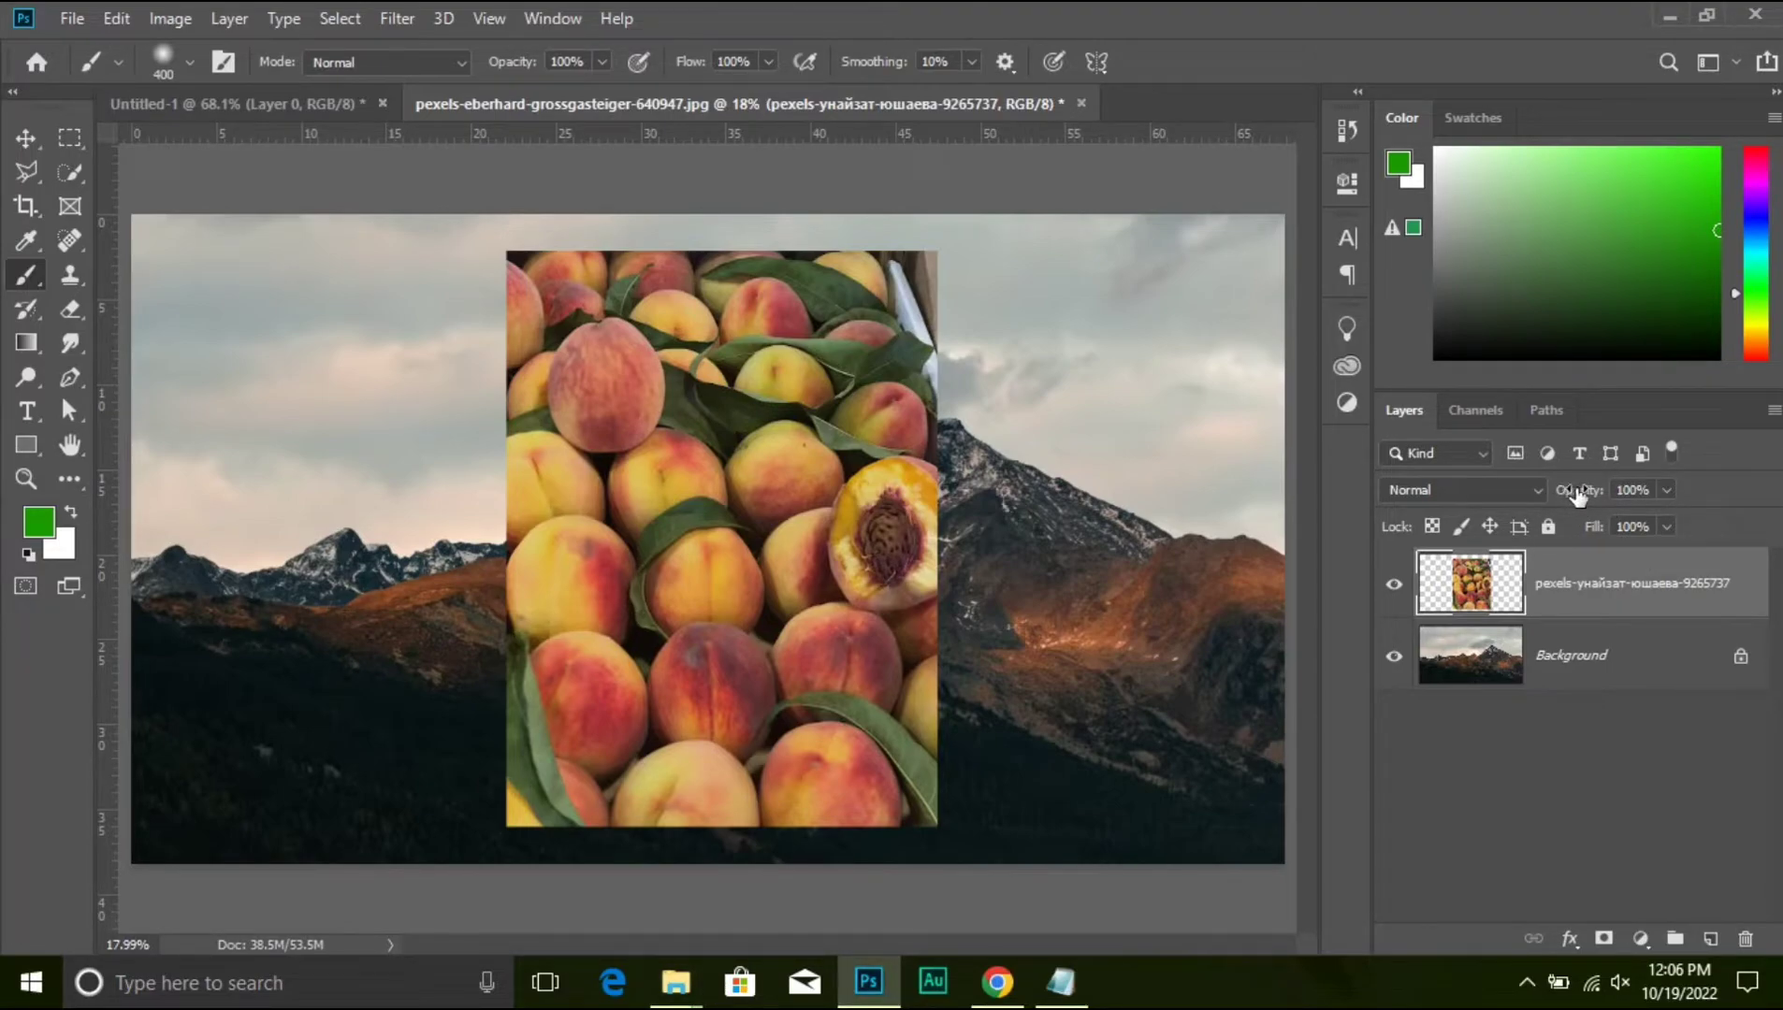
- Lower the peaches layer's opacity to 43% and restore it to 100%, leaving the fill at 100% as well
drag(1577, 496, 1606, 496)
drag(1590, 501, 1514, 501)
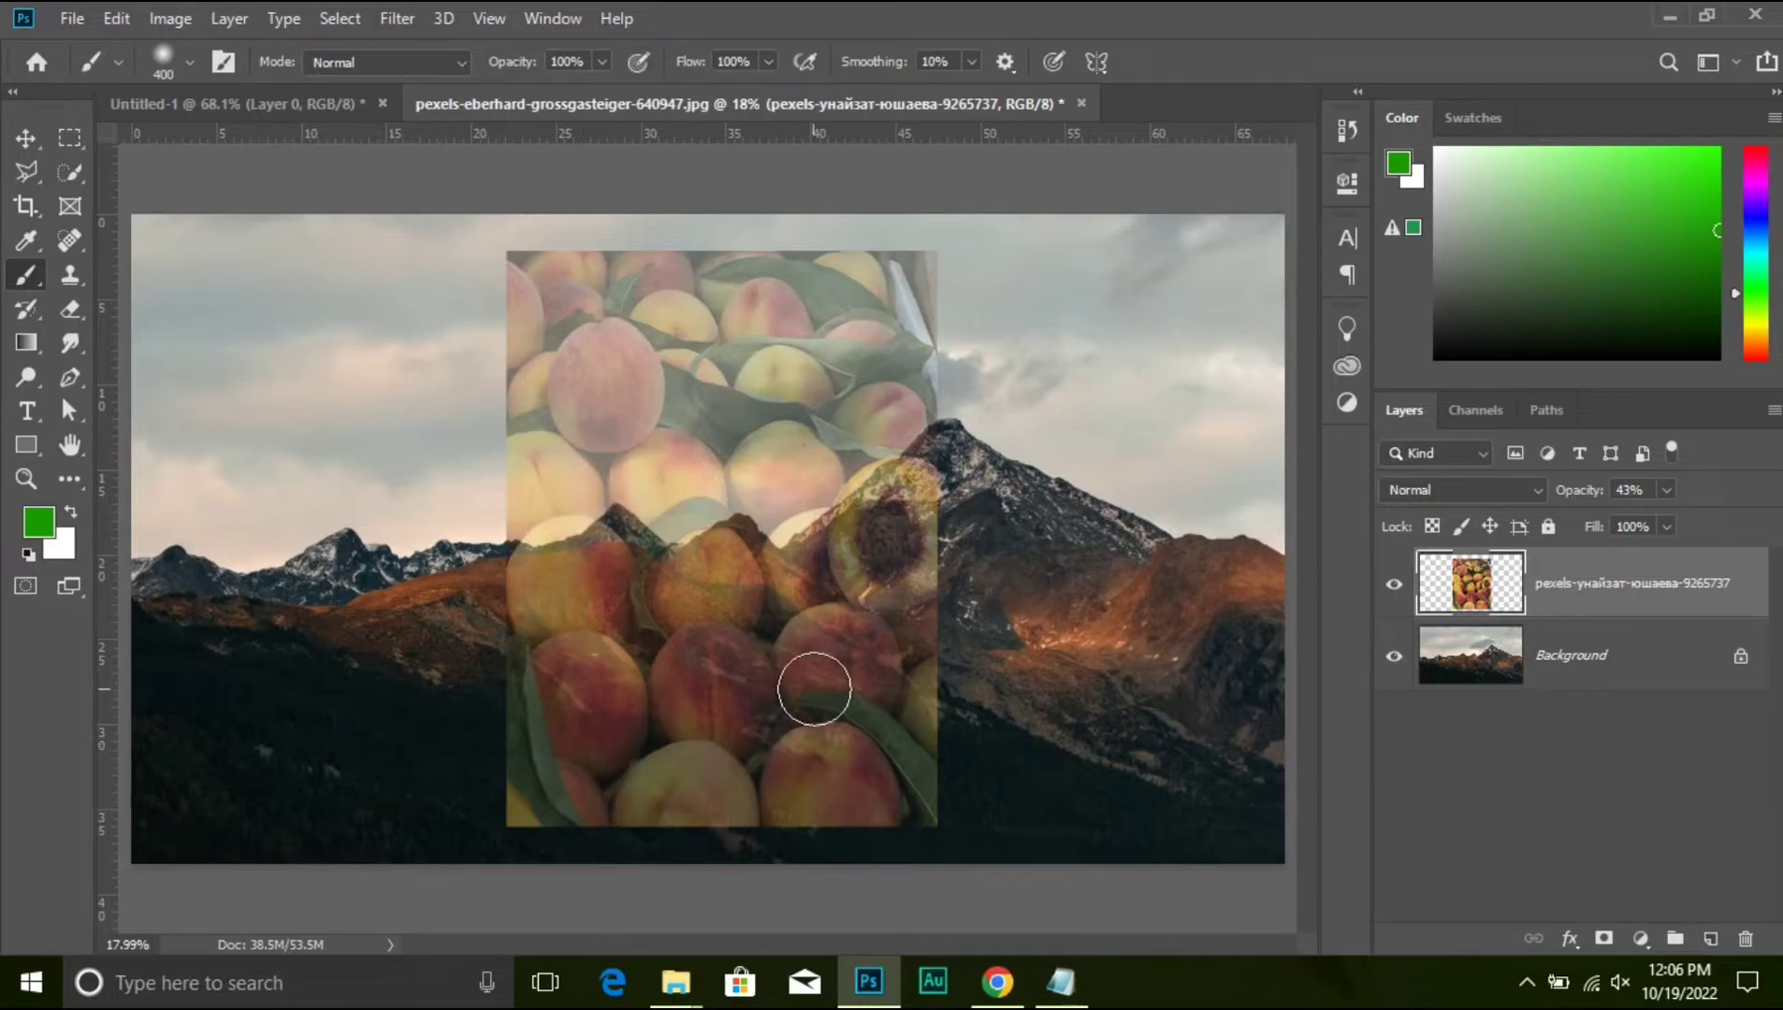
key(Return)
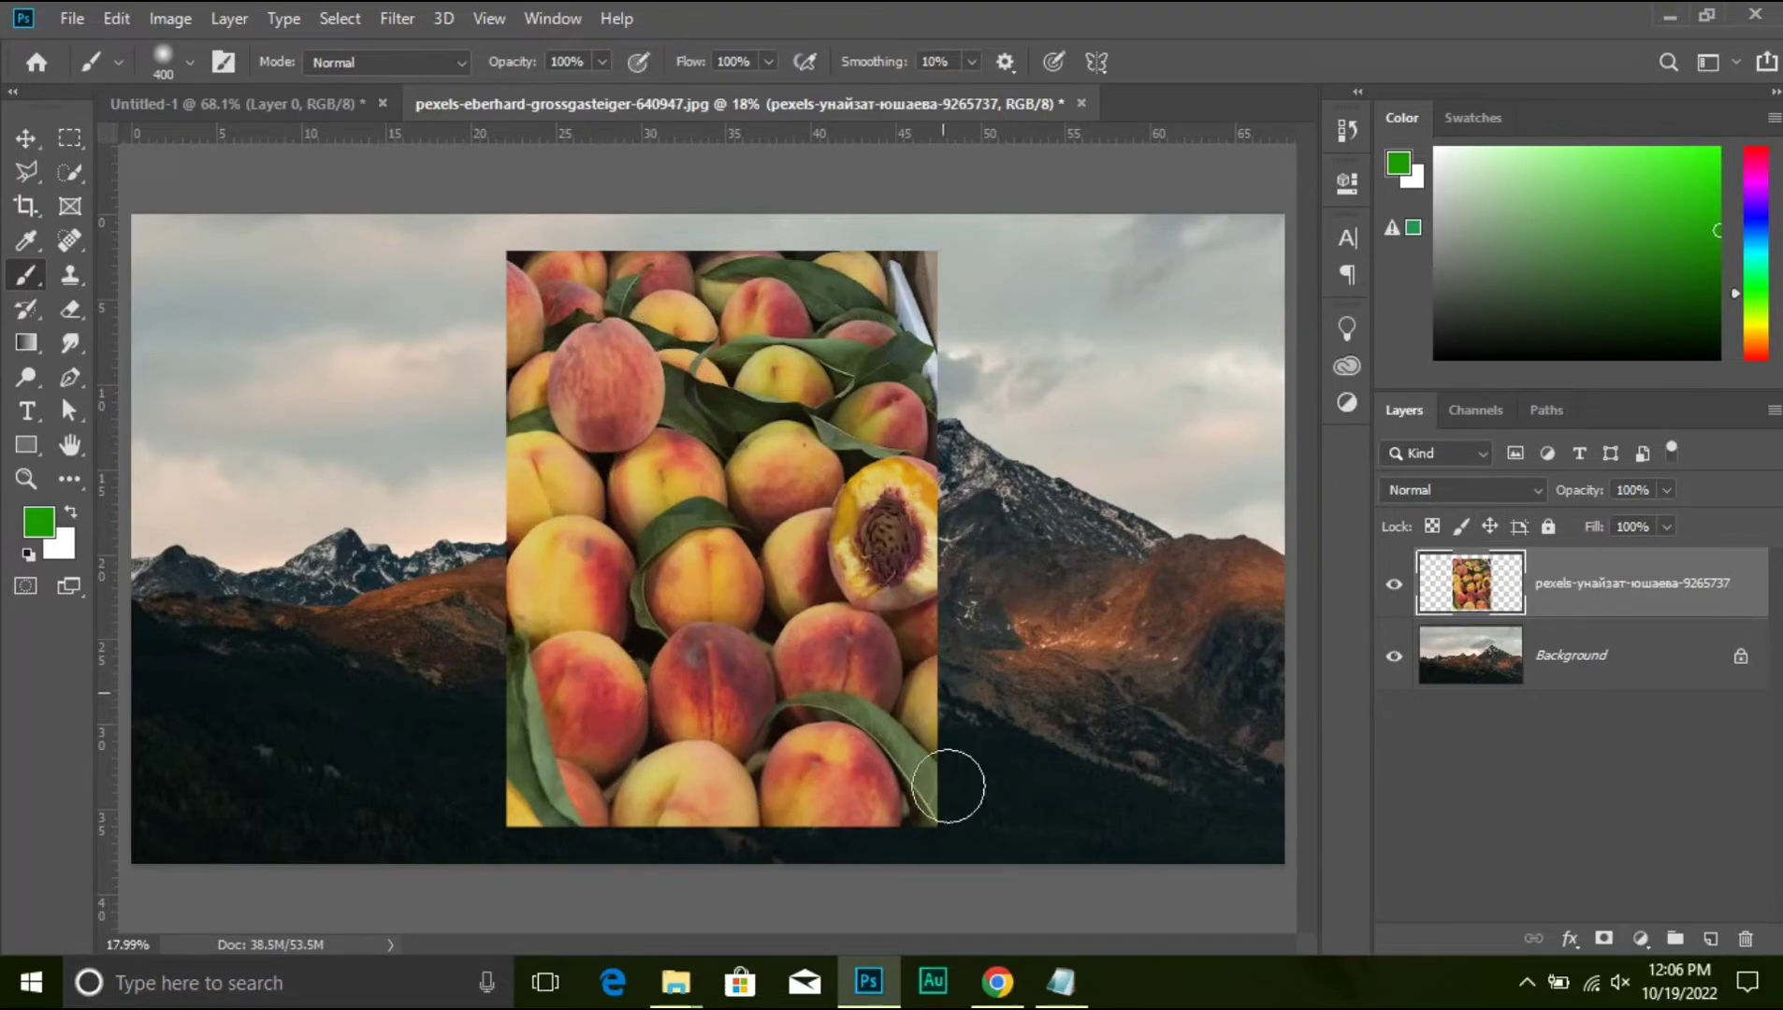
drag(1587, 496, 1663, 510)
drag(1595, 527, 1637, 529)
- Examine the available blend modes for the peaches layer and keep Normal selected
click(1412, 489)
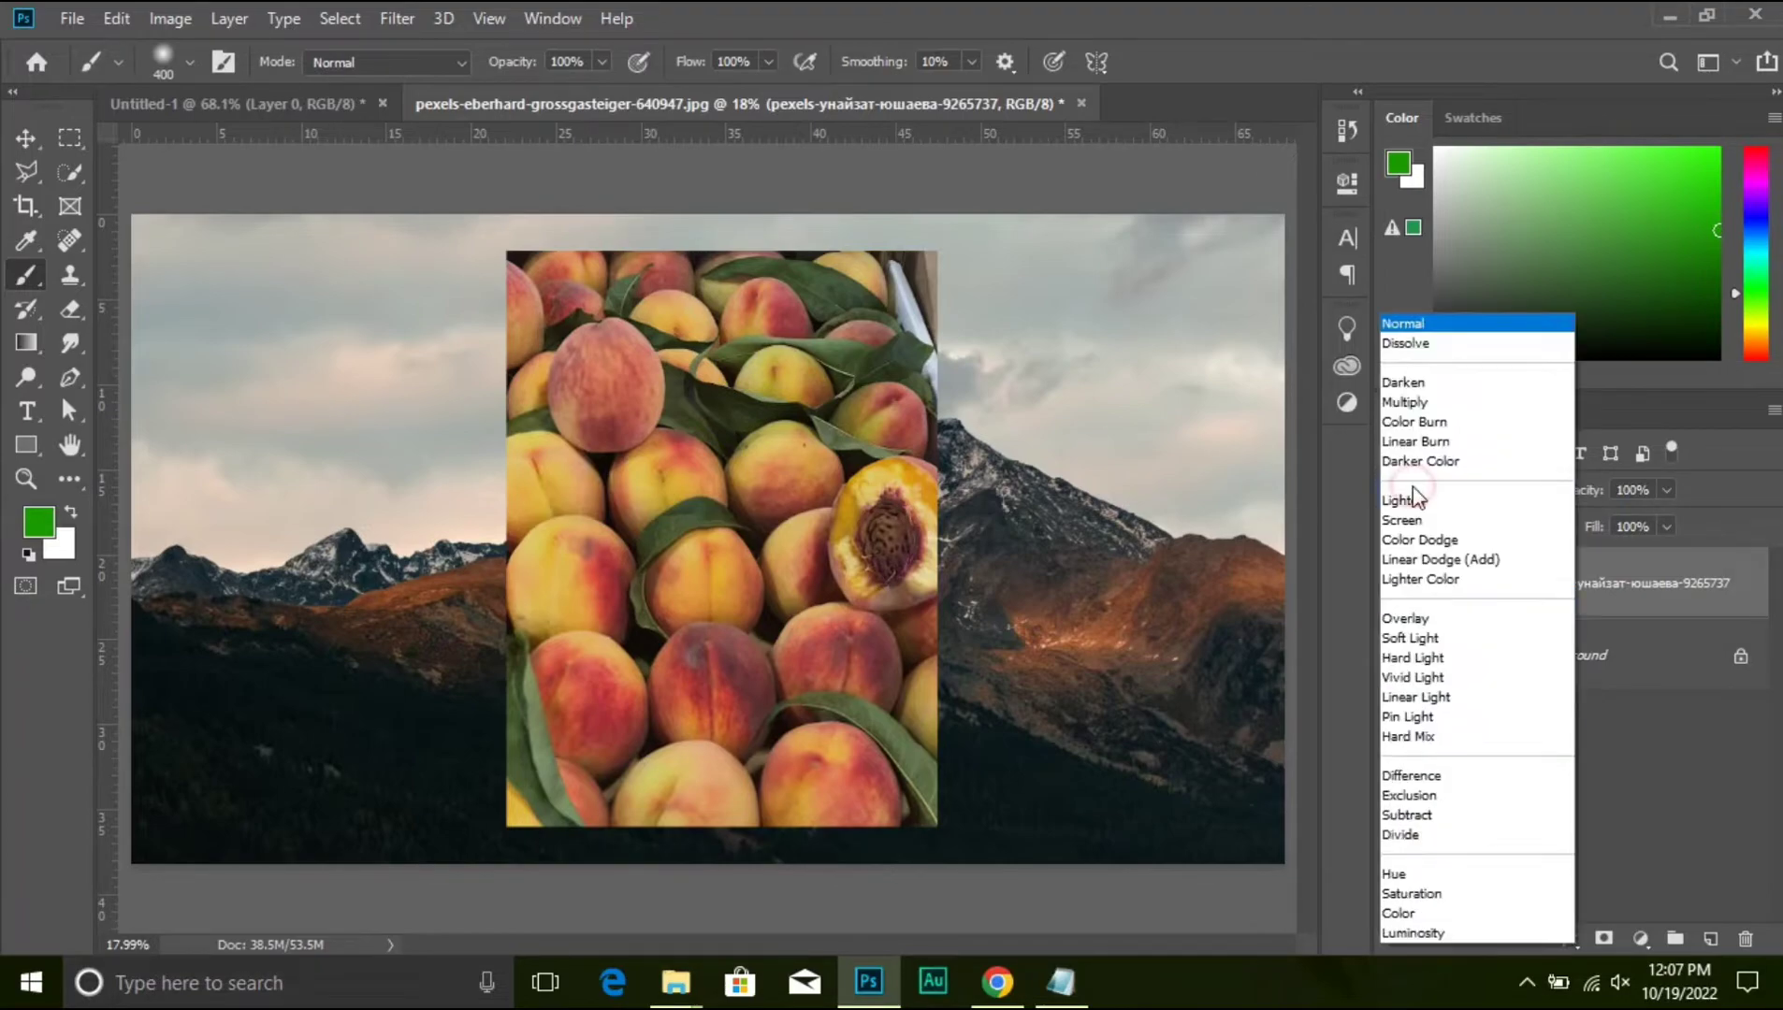
click(1471, 319)
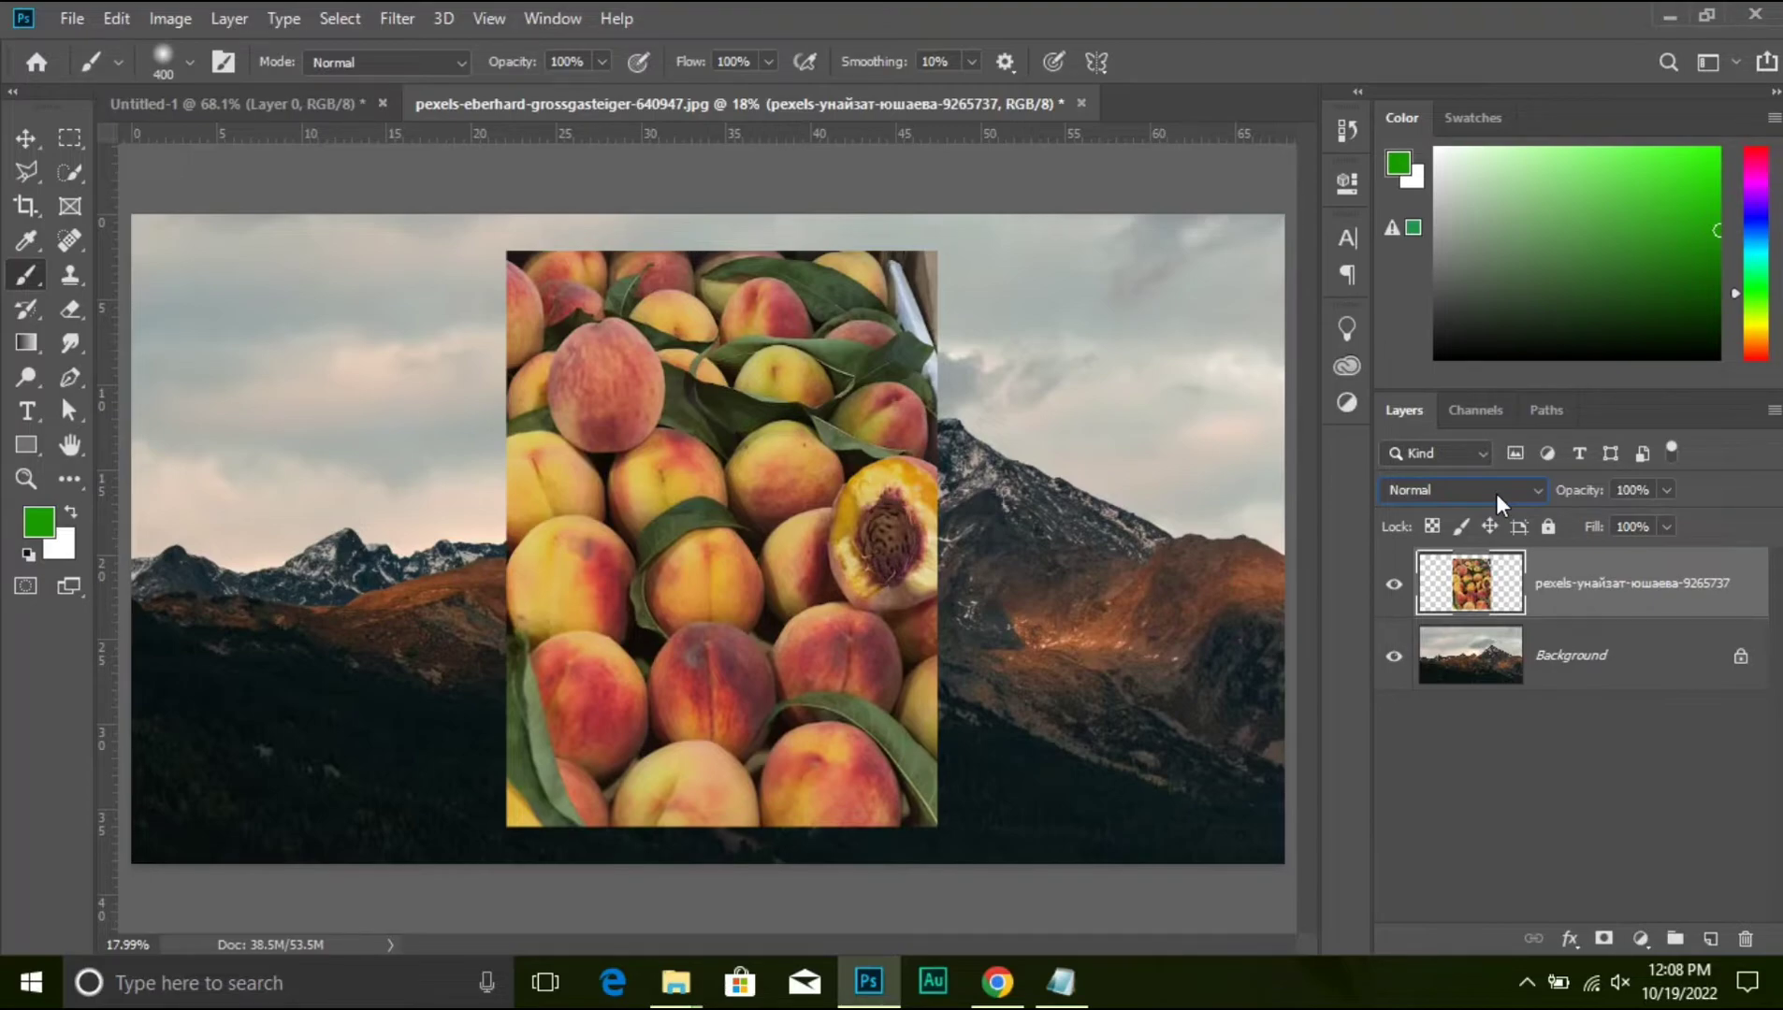
click(1496, 493)
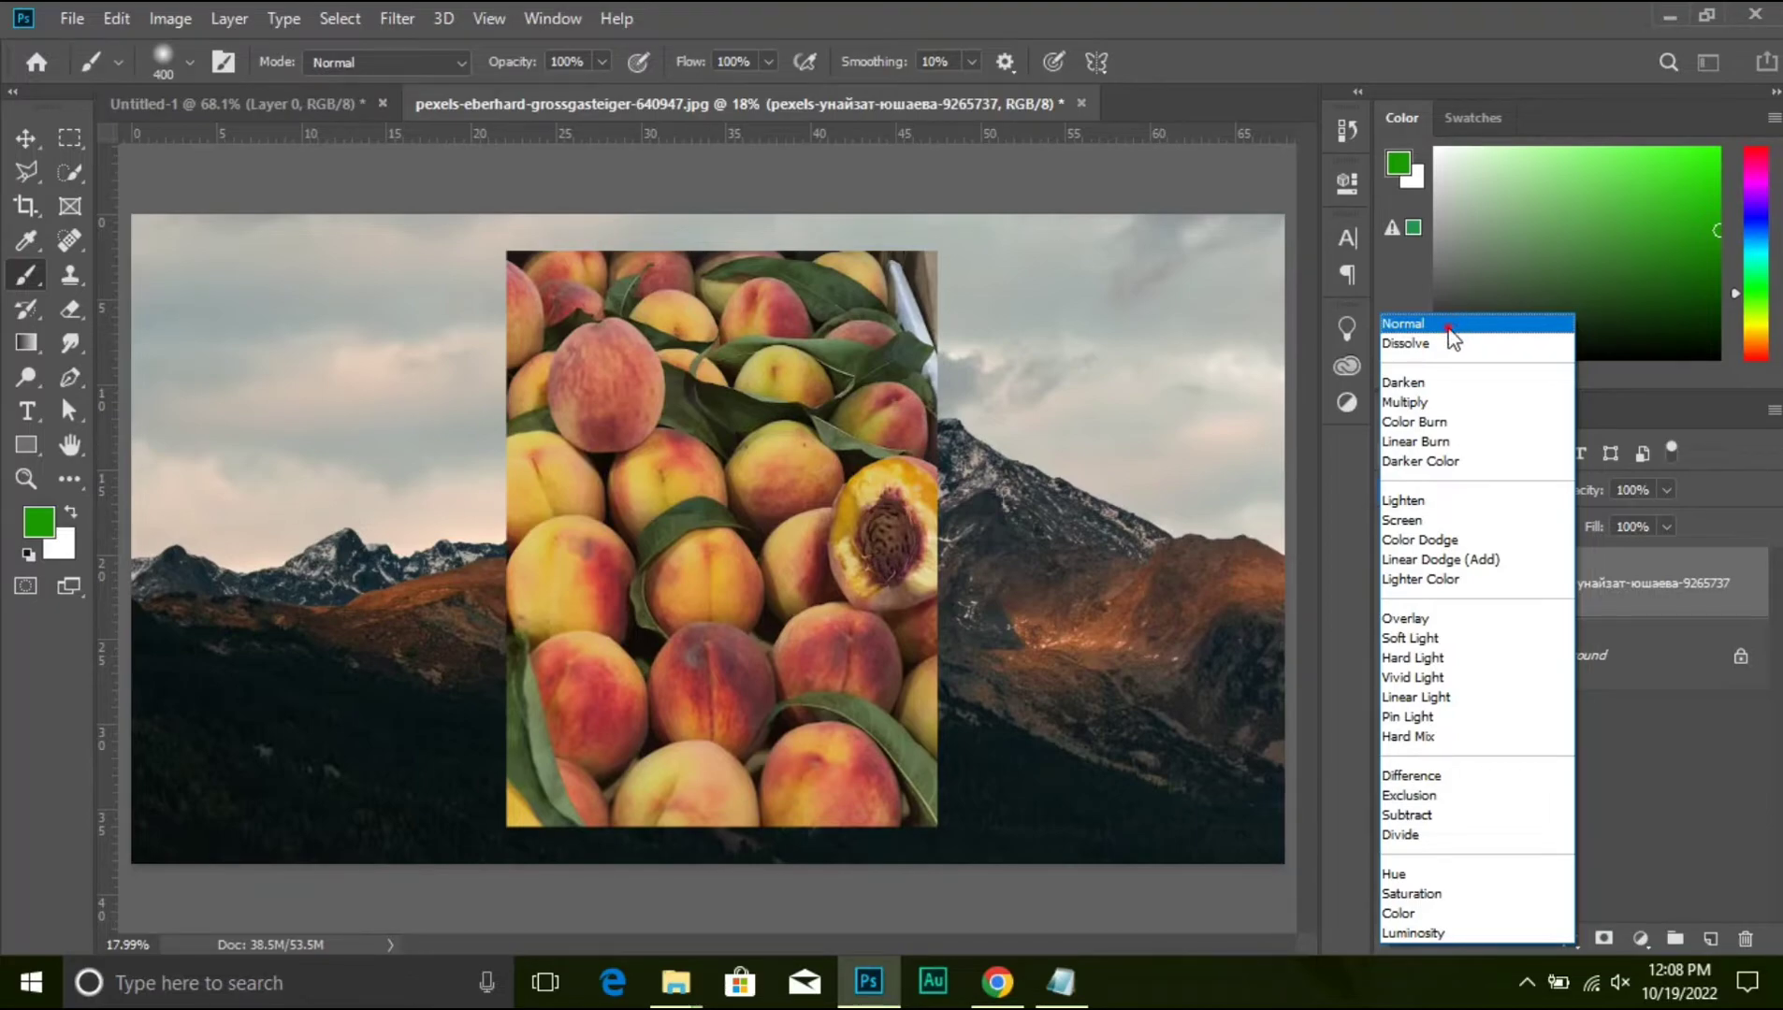
click(1455, 328)
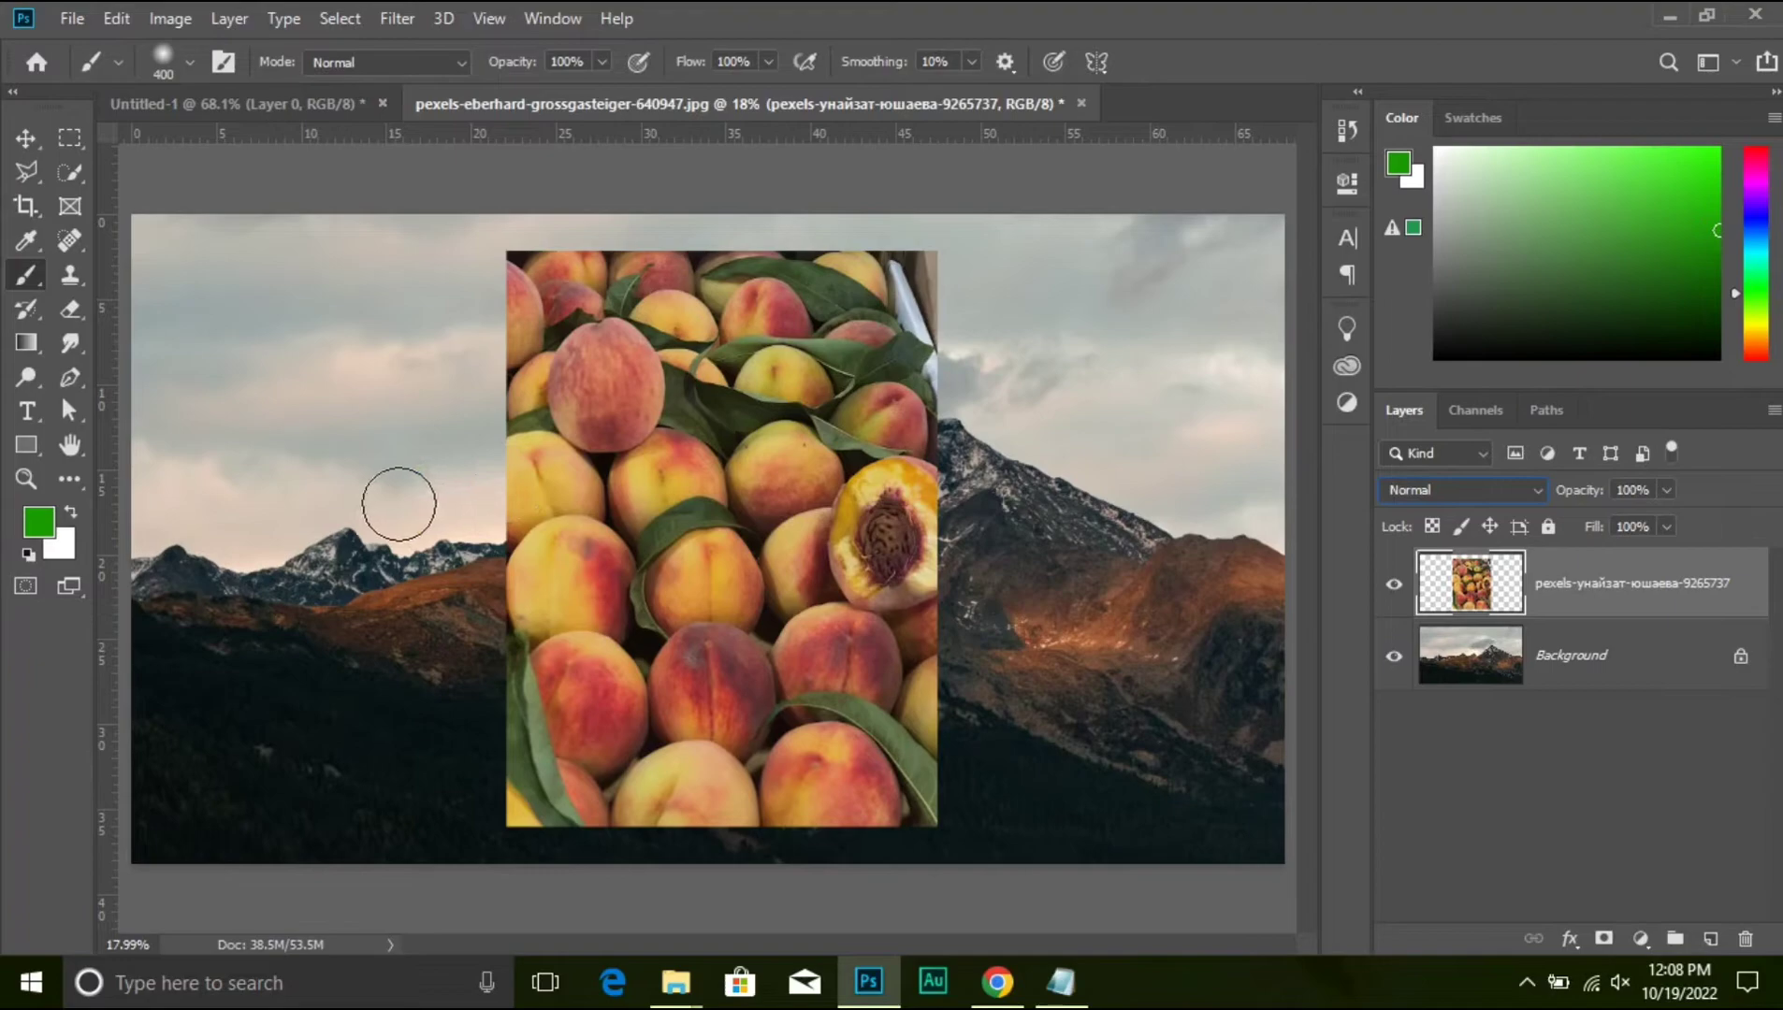
- Set the peaches layer's blend mode to Dissolve
click(26, 139)
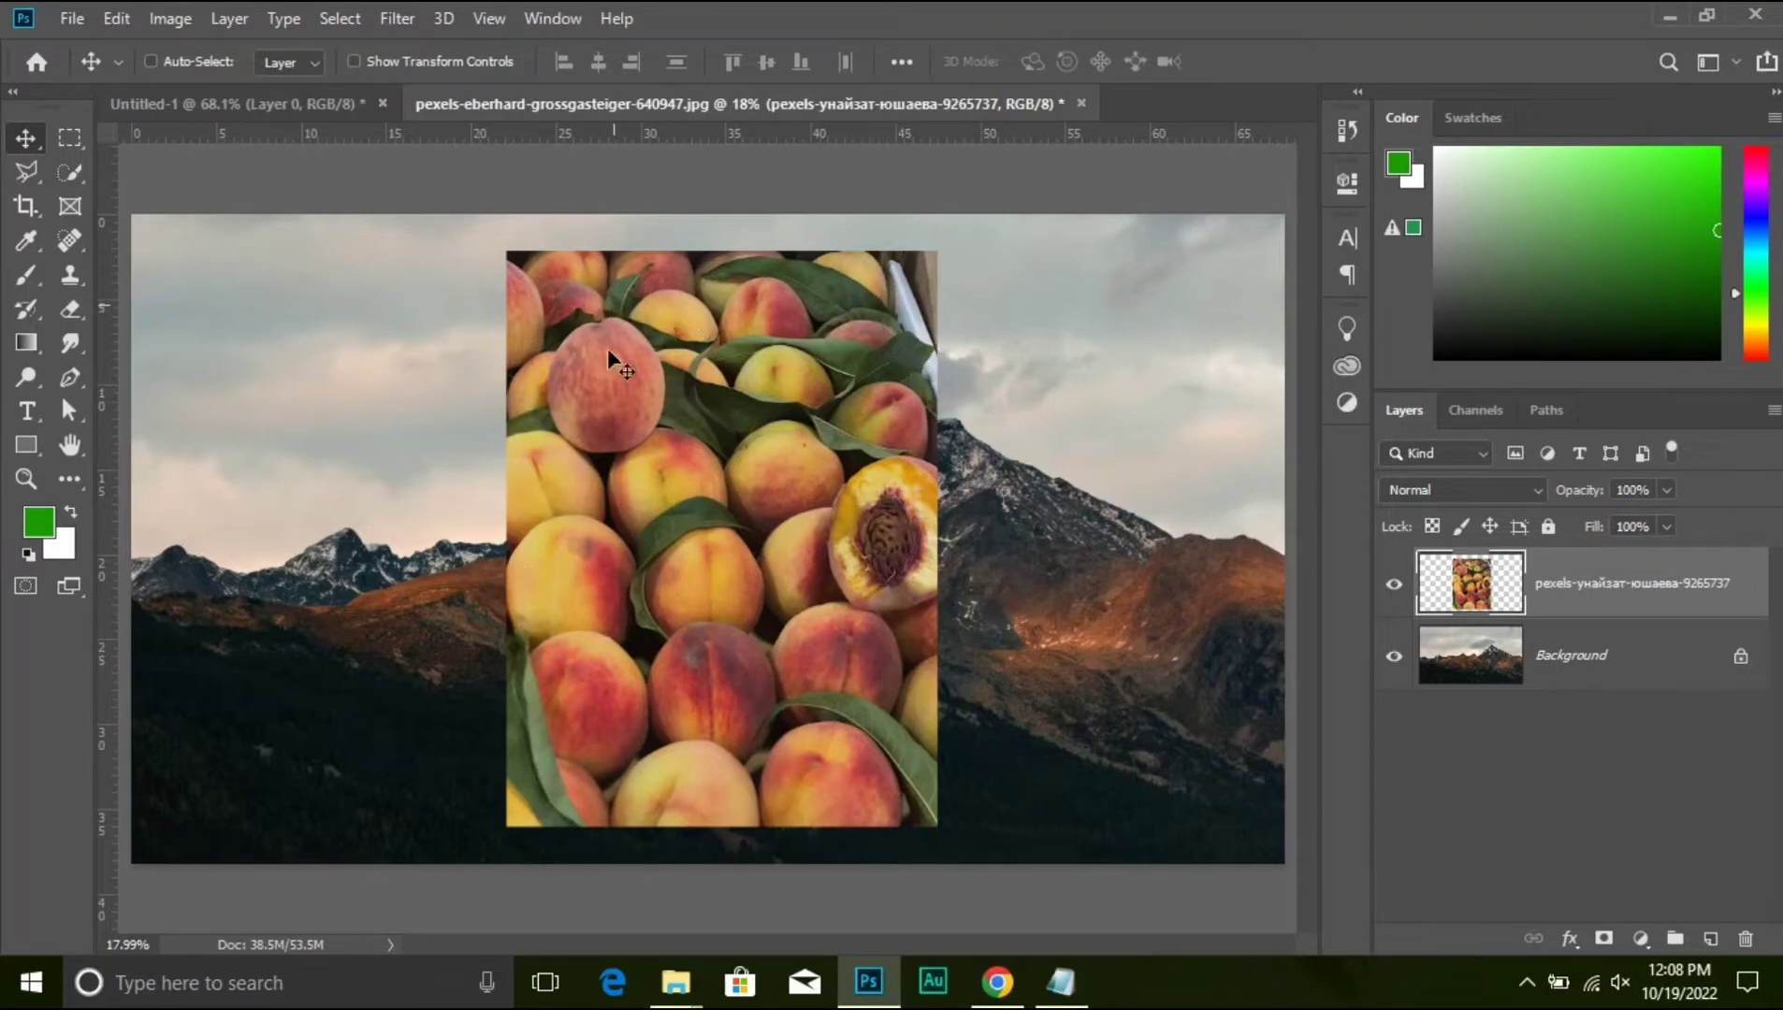
click(1400, 488)
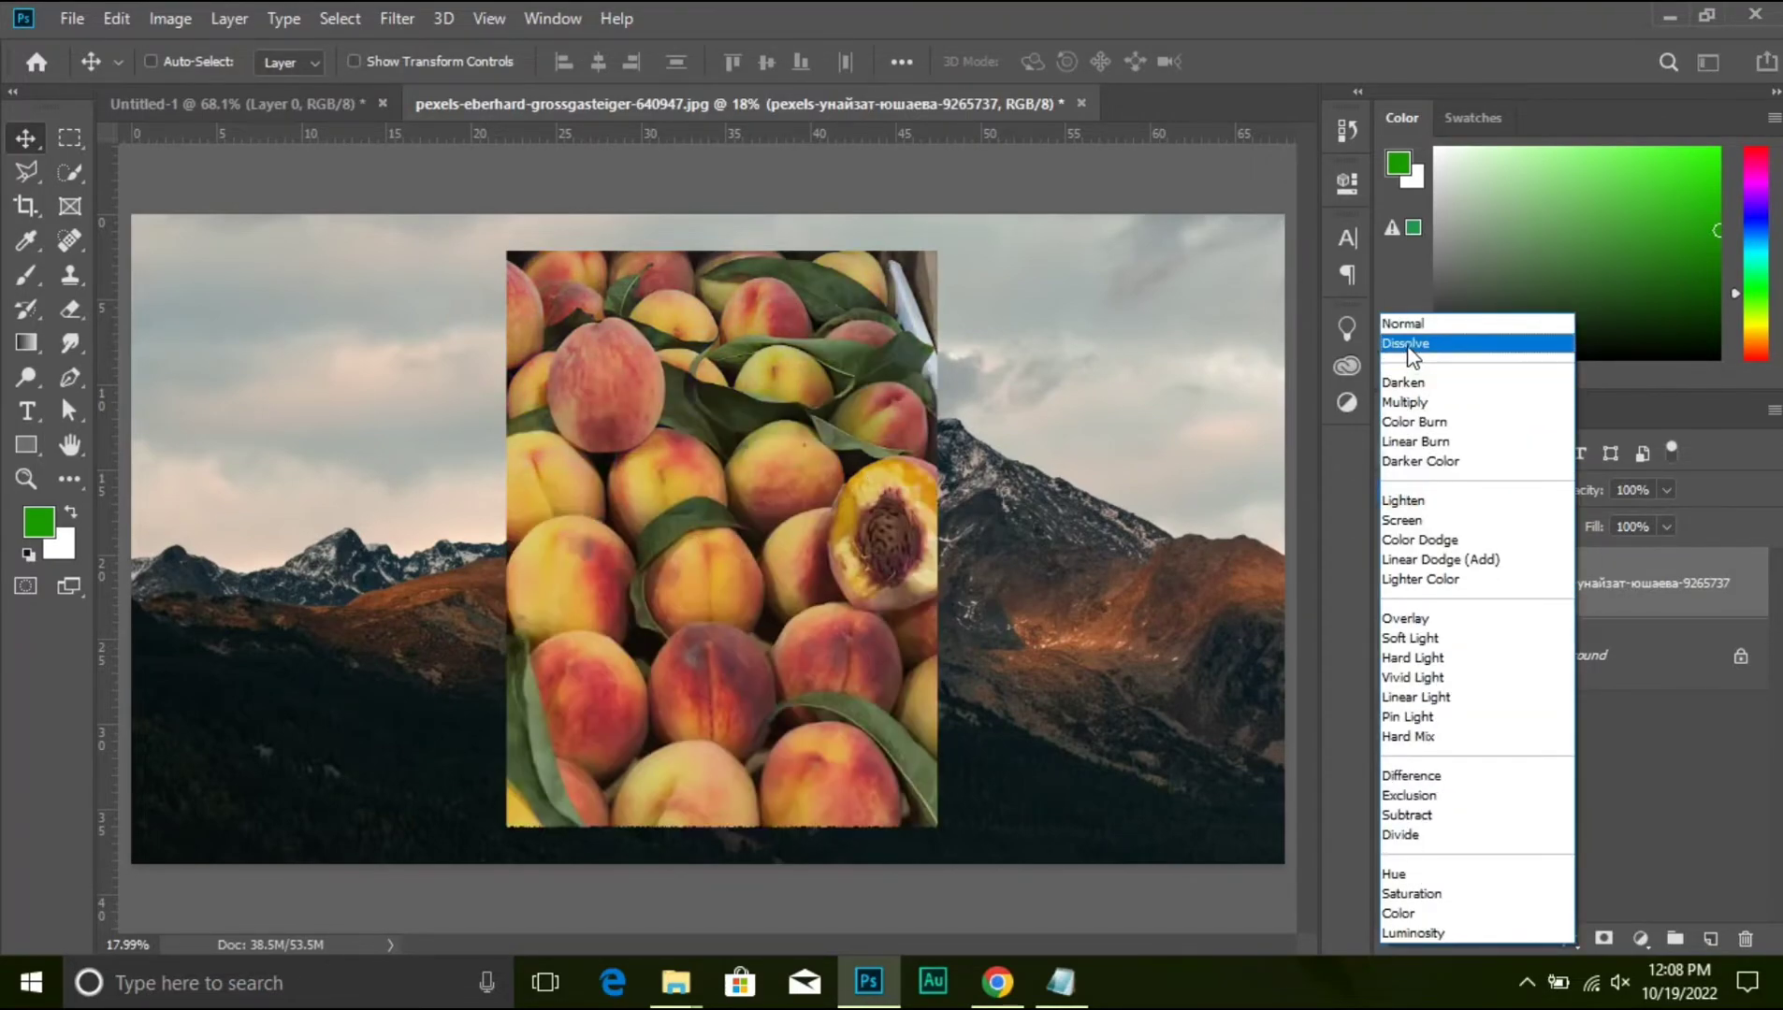
click(1407, 344)
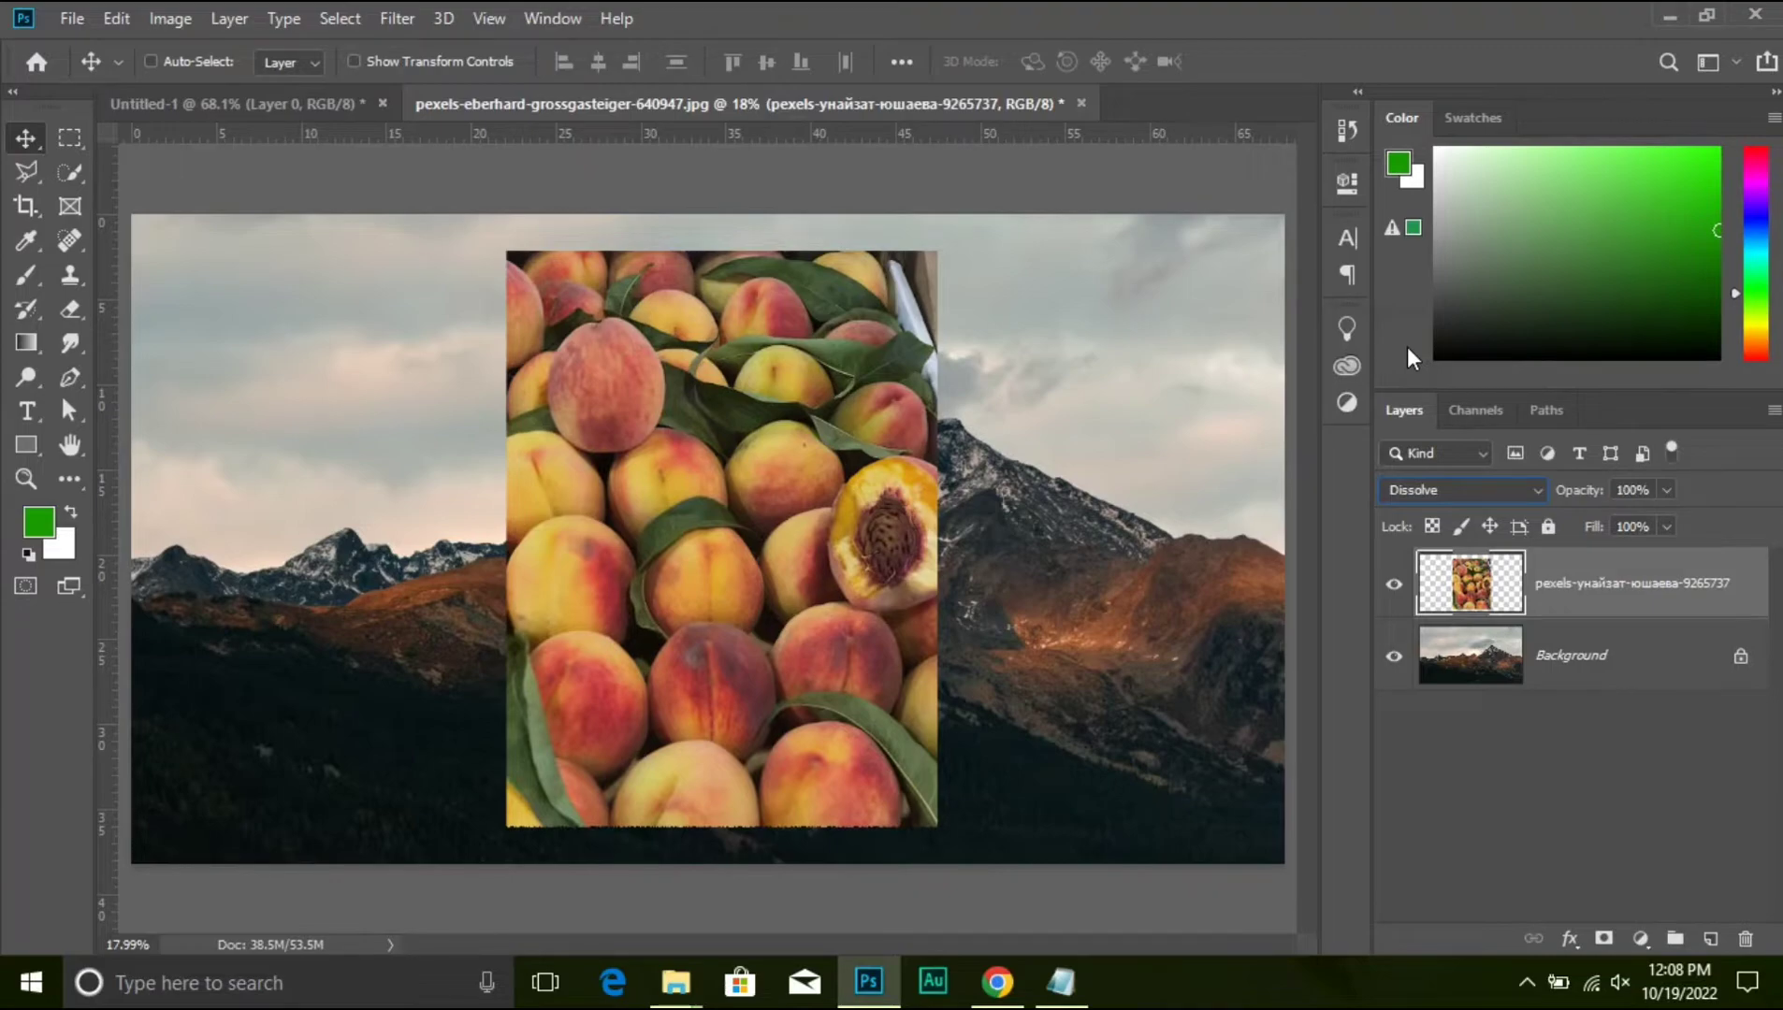
- Enlarge the view of the peaches to 50% to examine the Dissolve blending up close
key(ctrl)
key(ctrl+plus)
key(ctrl+plus)
key(ctrl+plus)
key(ctrl+plus)
key(ctrl+plus)
key(ctrl+plus)
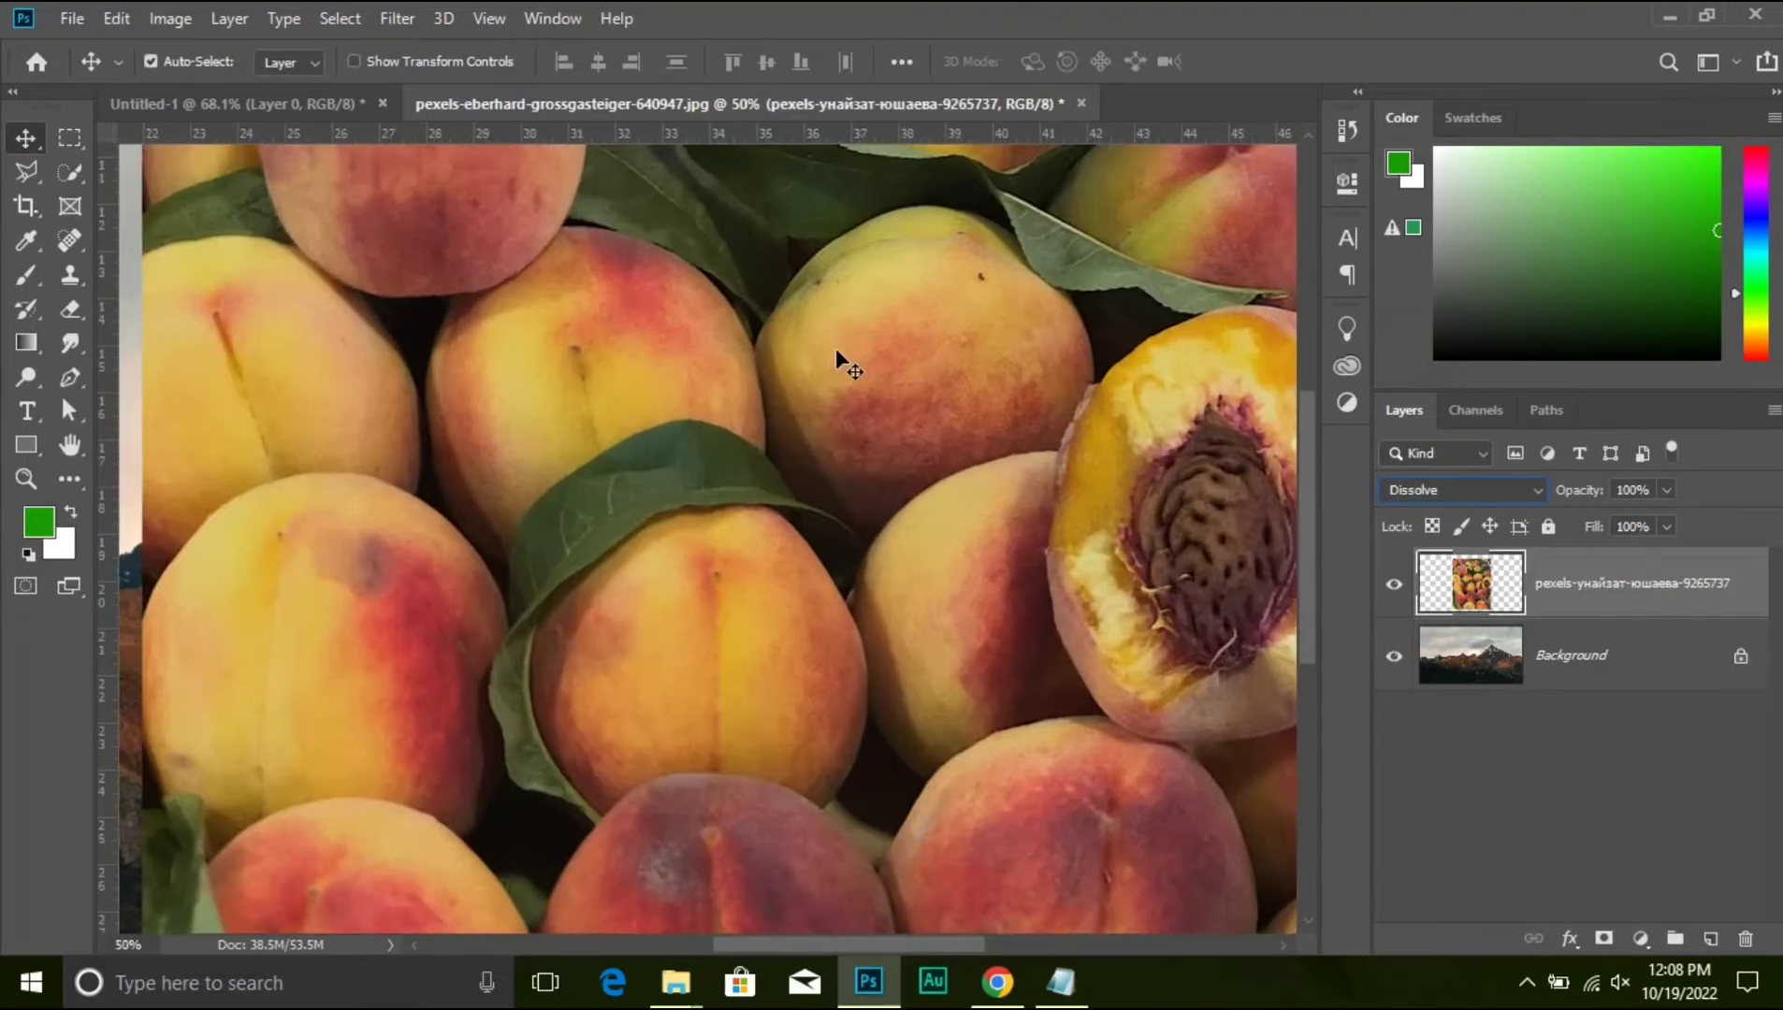
- Lower the Dissolve-blended peaches layer's opacity to 91%, working in a 300% view of the fruit
key(ctrl+plus)
key(ctrl+minus)
key(ctrl+plus)
key(ctrl+plus)
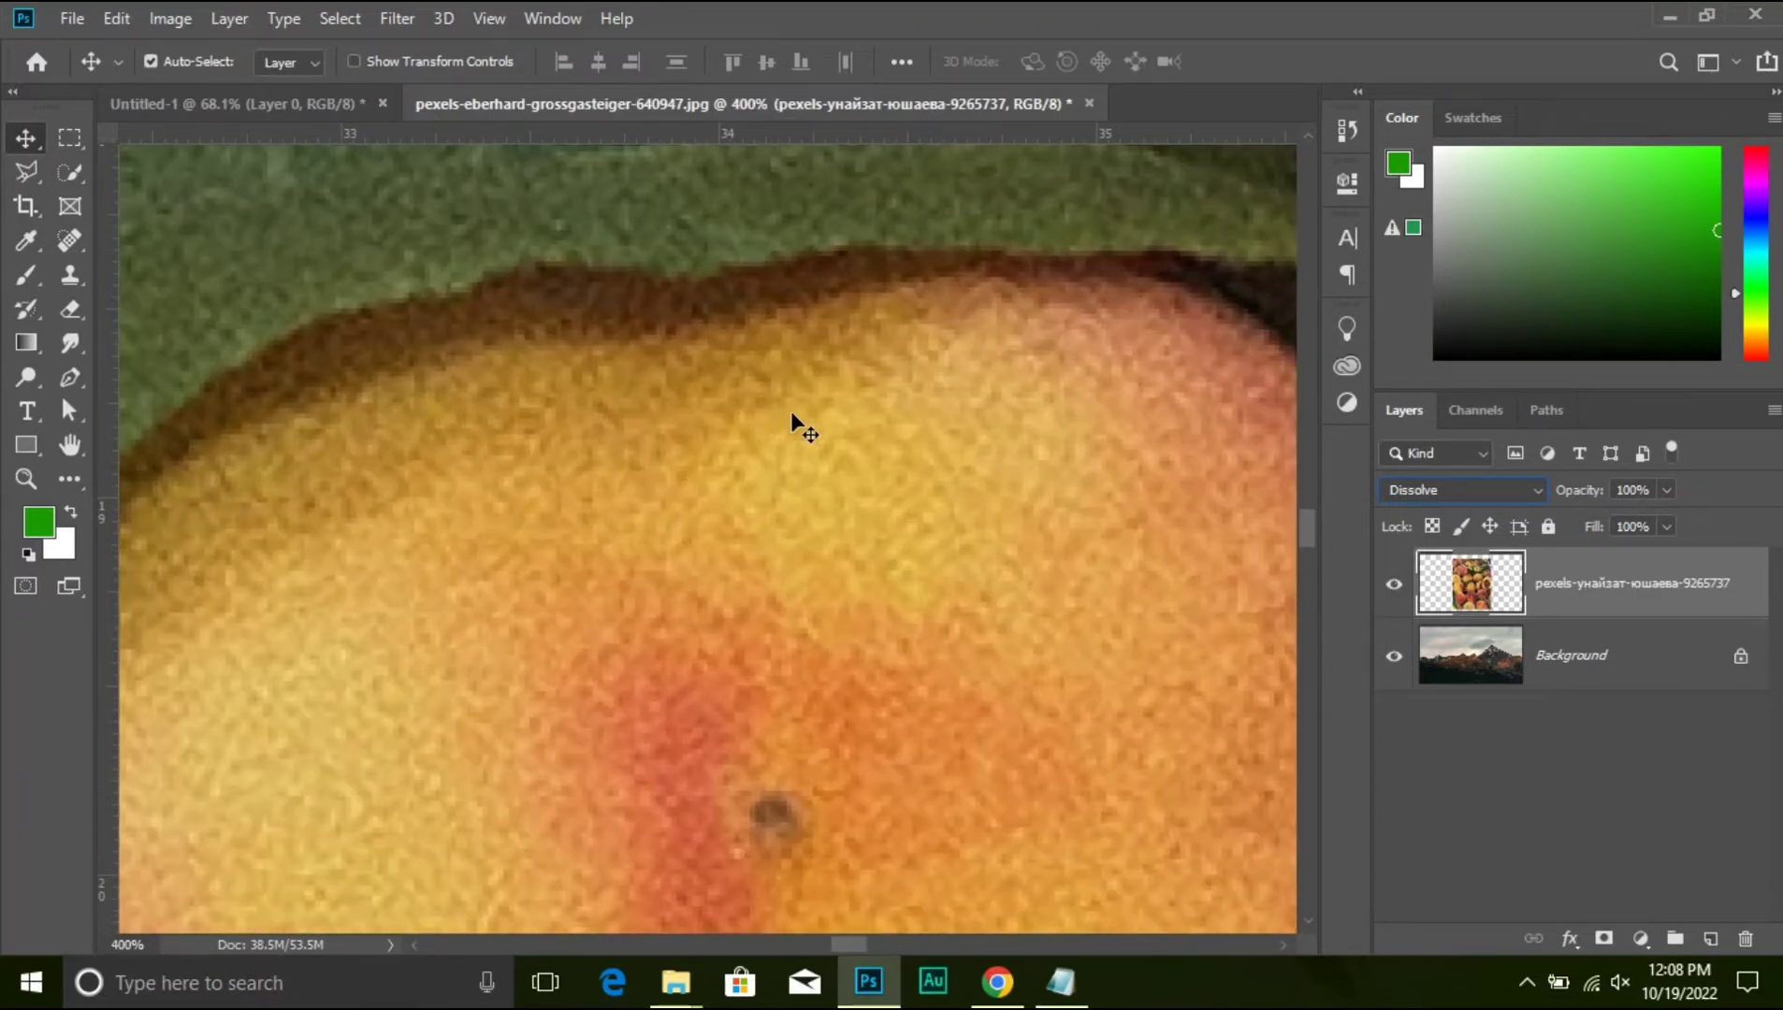
key(ctrl+minus)
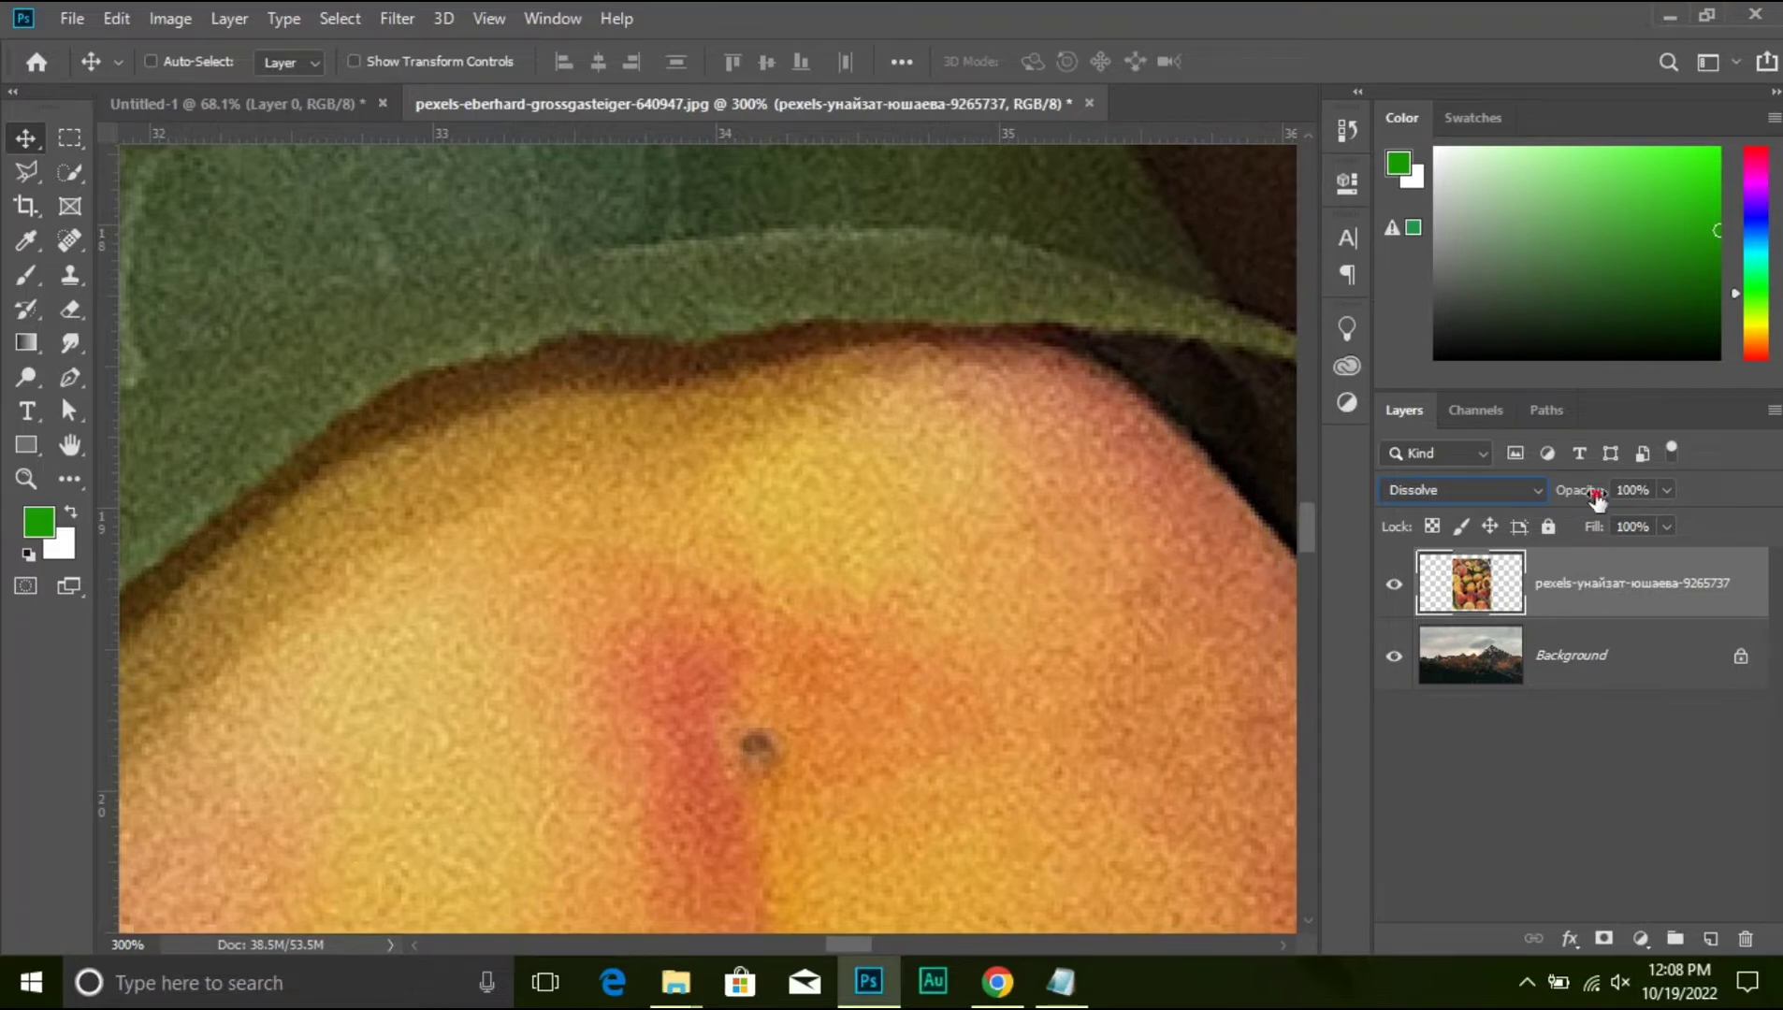
drag(1596, 504, 1585, 502)
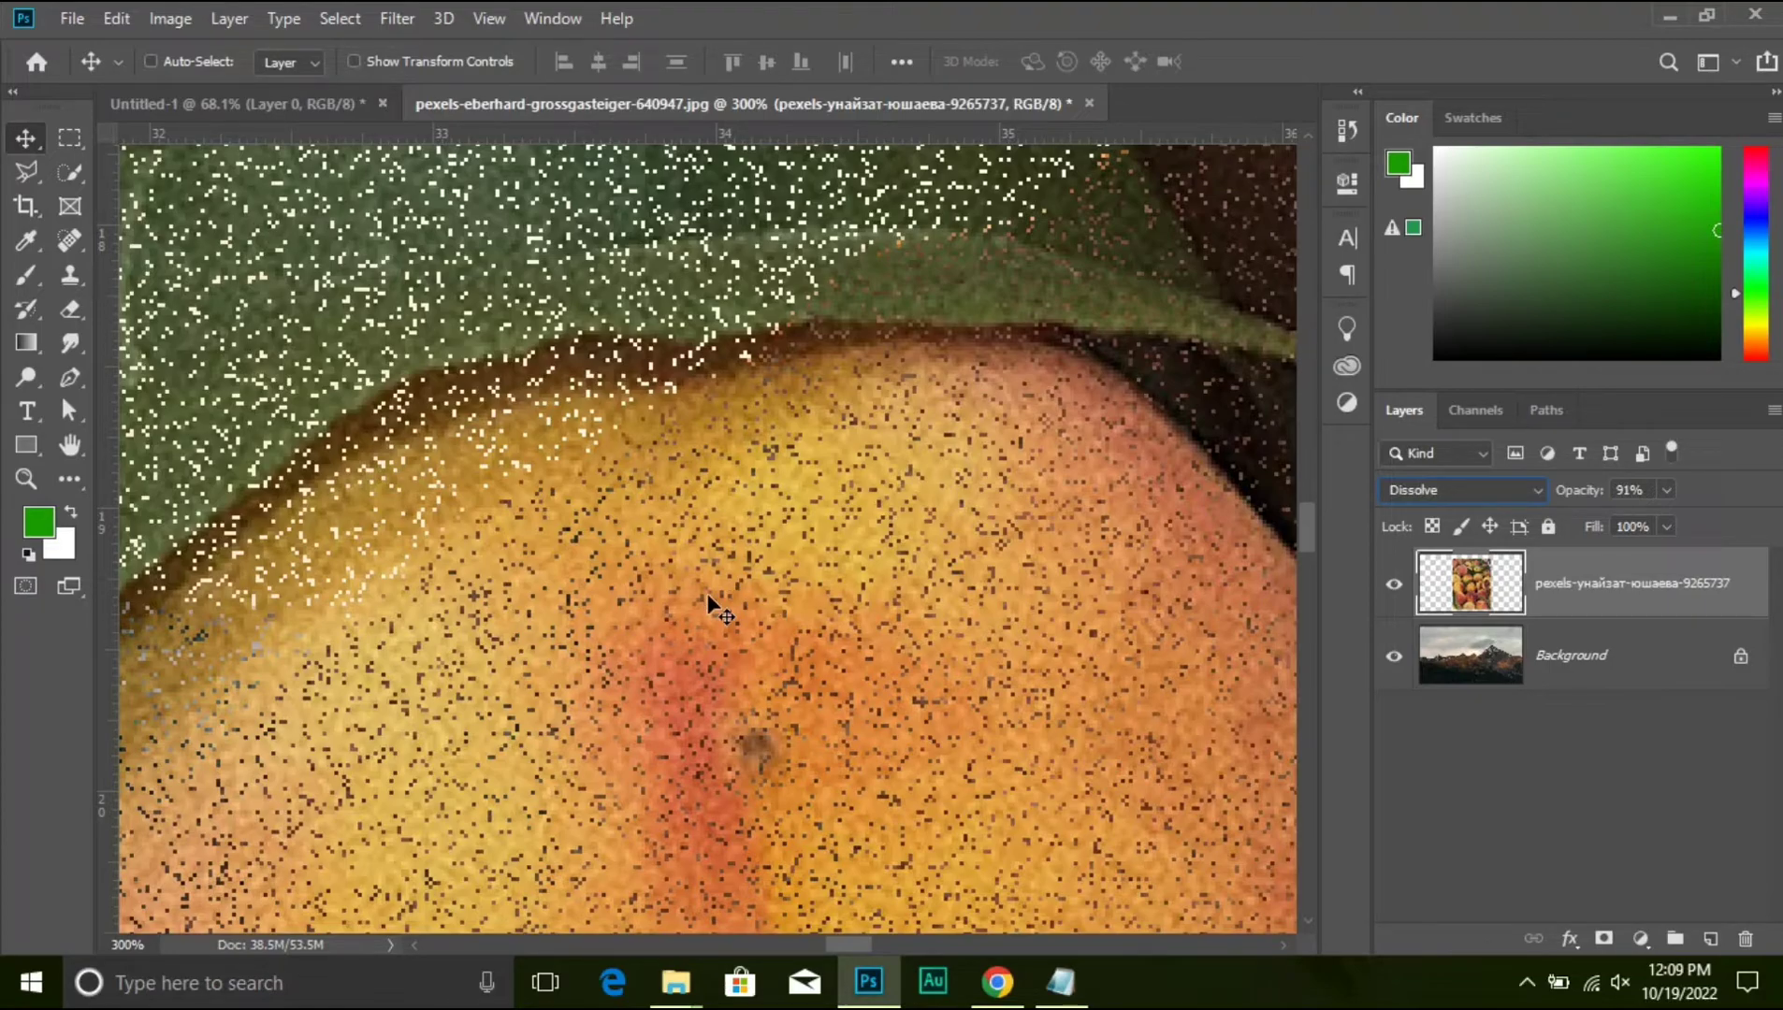
- Examine the Dissolve pixel pattern on the leaf between the peaches in close-up, up to 3200%
drag(657, 353, 777, 710)
drag(729, 390, 462, 499)
key(ctrl+plus)
key(ctrl+plus)
key(ctrl+plus)
key(ctrl+plus)
key(ctrl+plus)
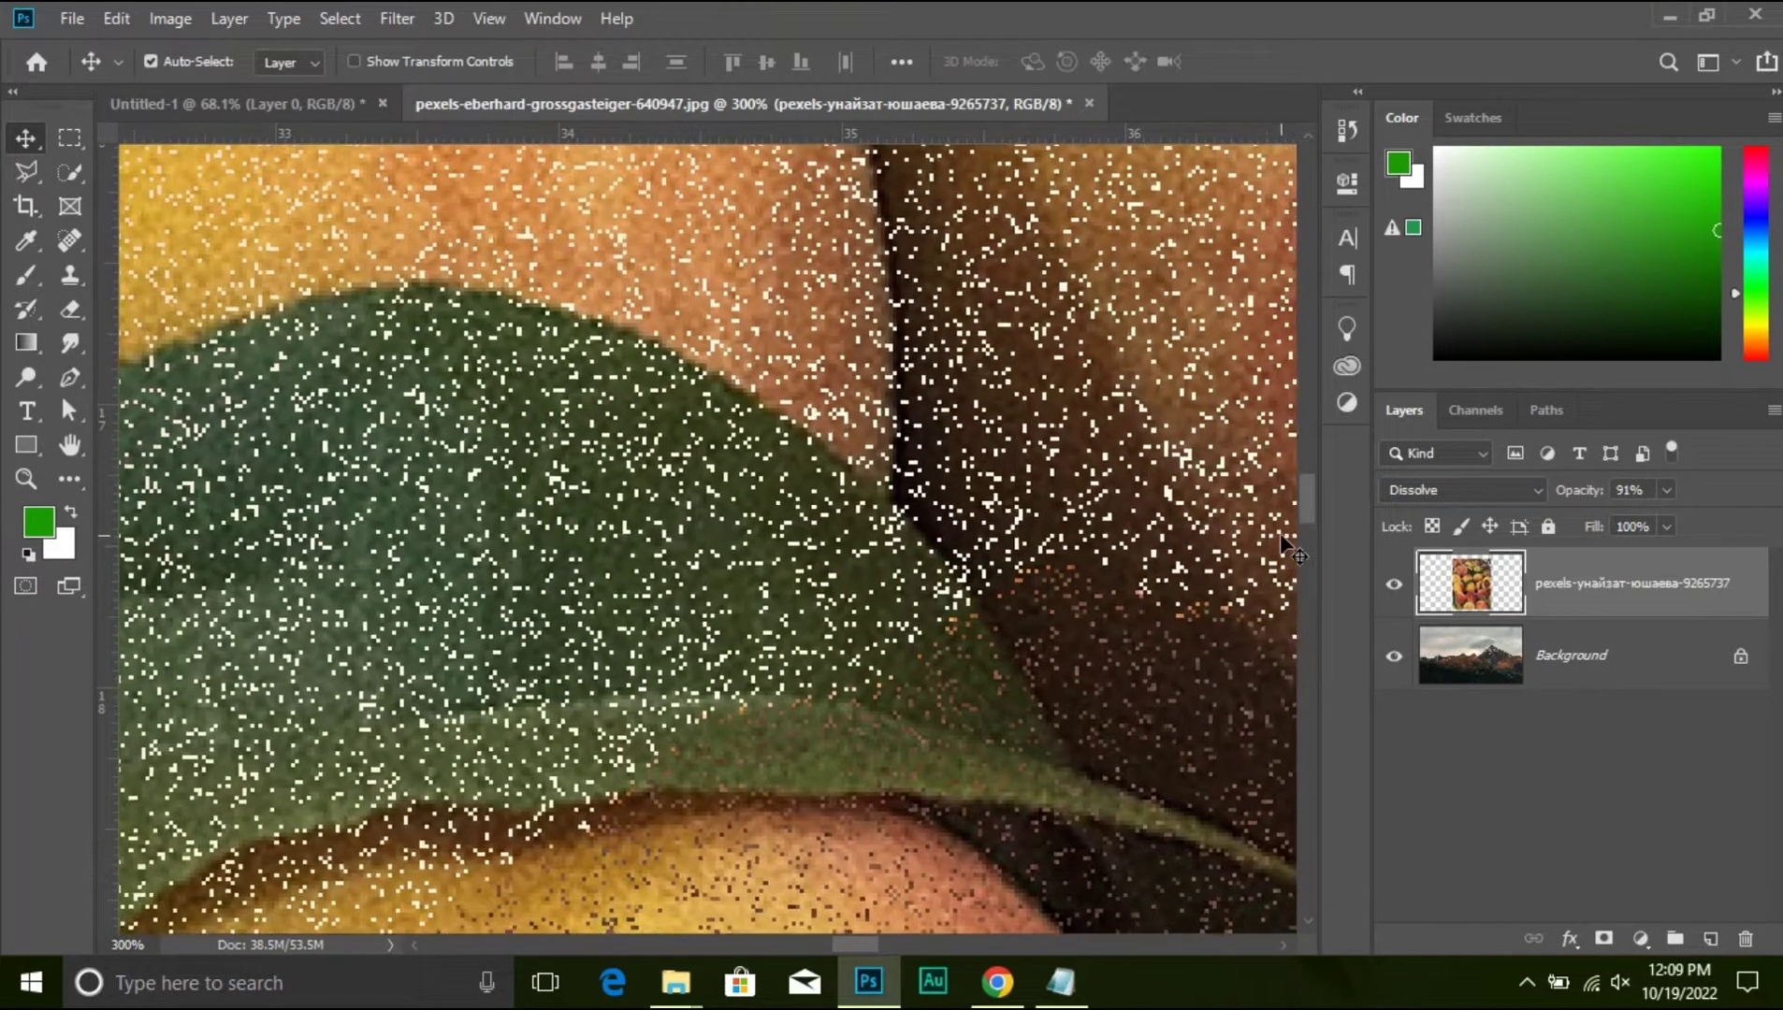
key(ctrl+plus)
key(ctrl+plus)
key(ctrl+plus)
key(ctrl+plus)
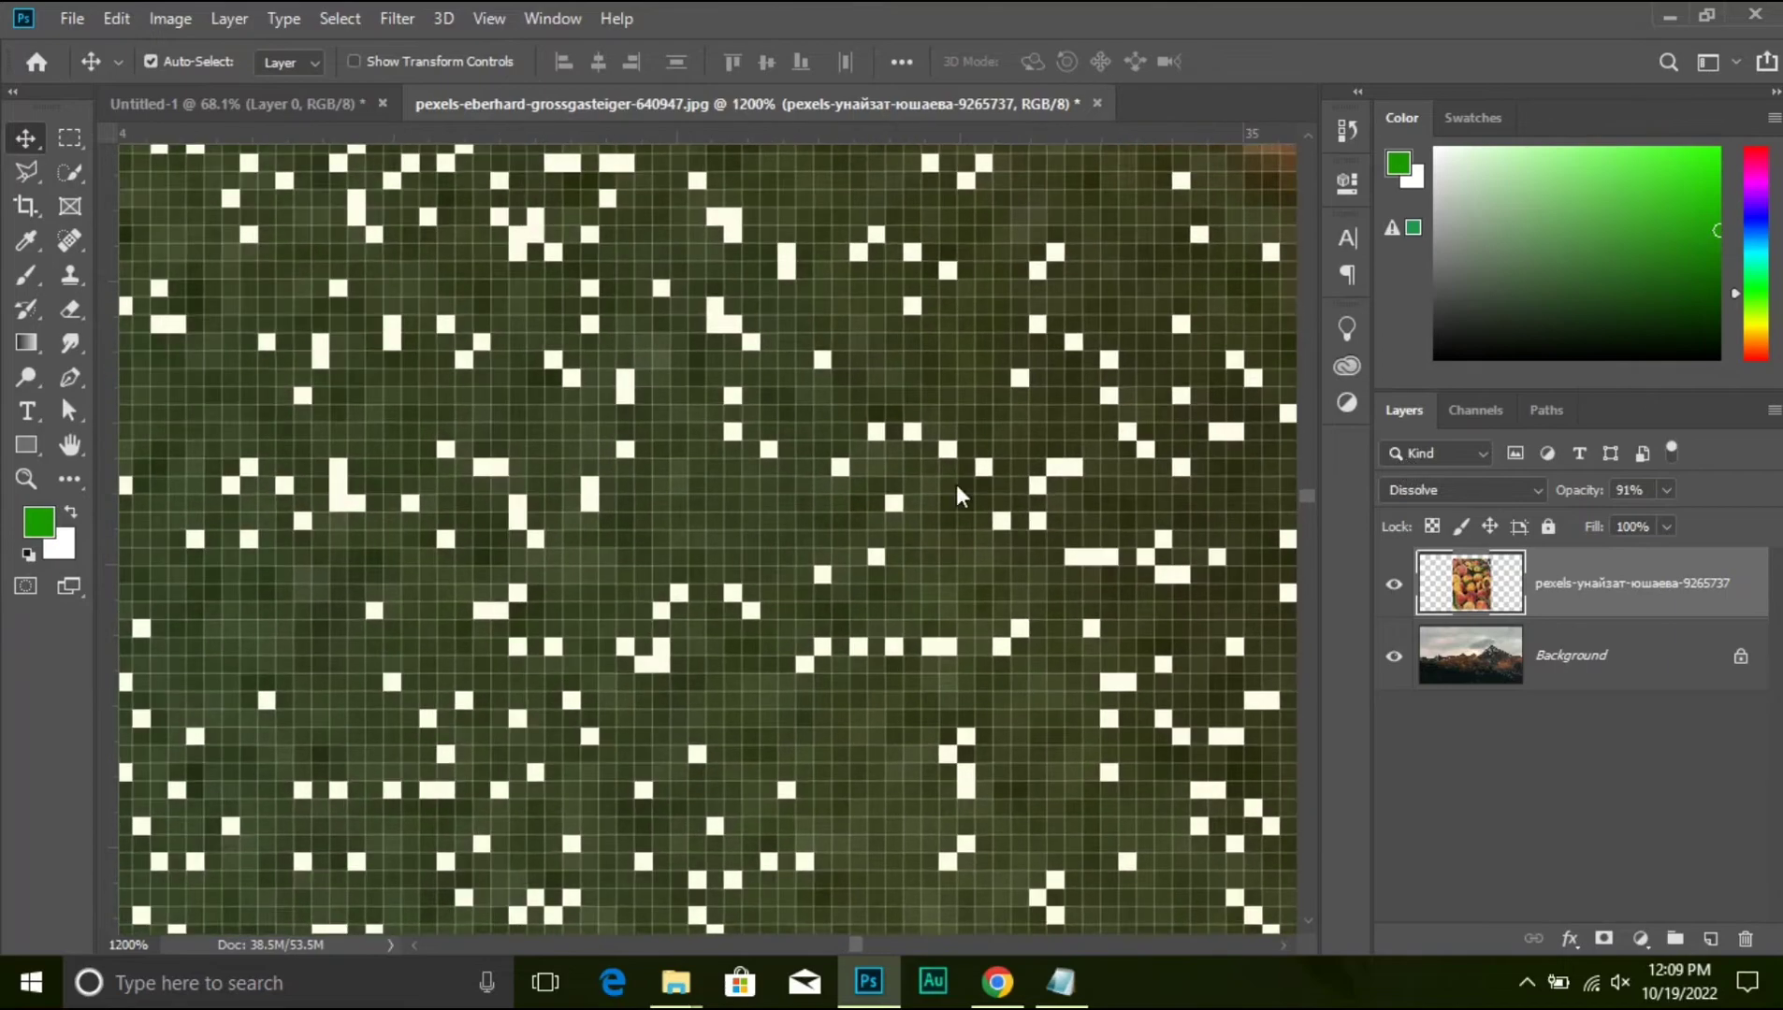
key(ctrl+minus)
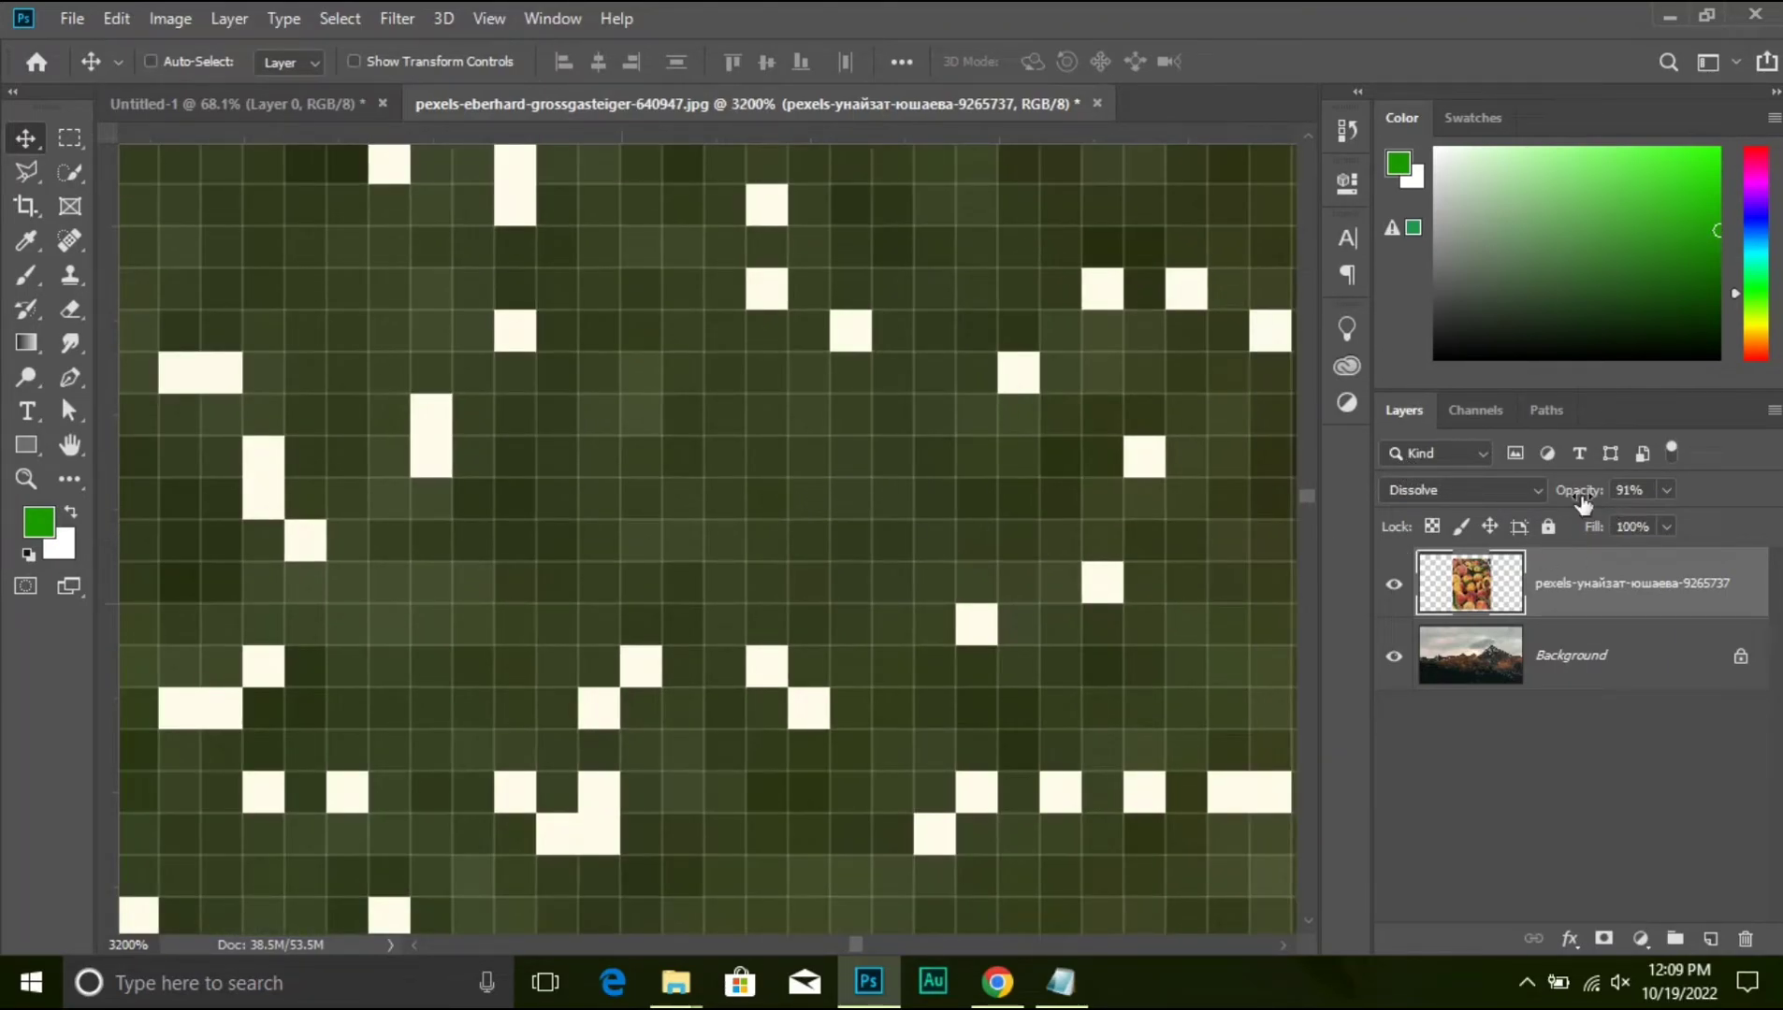
- Raise the peaches layer's opacity to 100% and lower it to 60% to compare the Dissolve effect close up and across the whole picture
drag(1575, 502, 1779, 499)
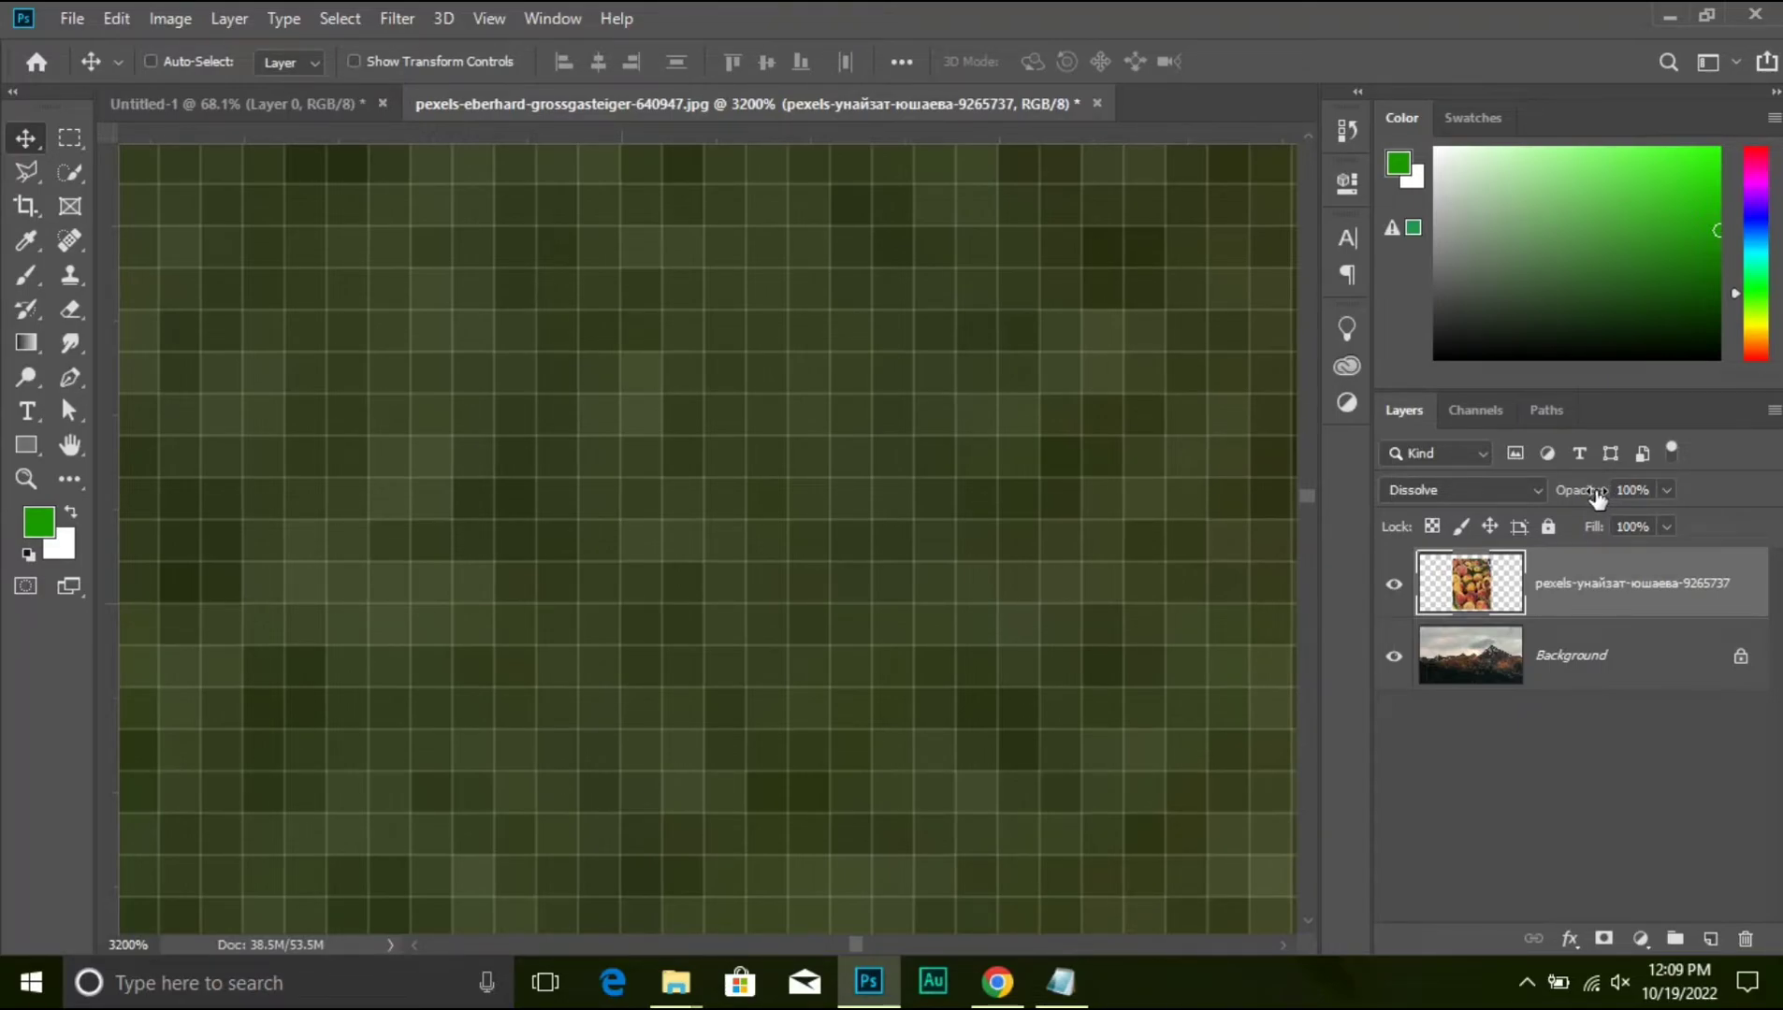
drag(1598, 499, 1544, 495)
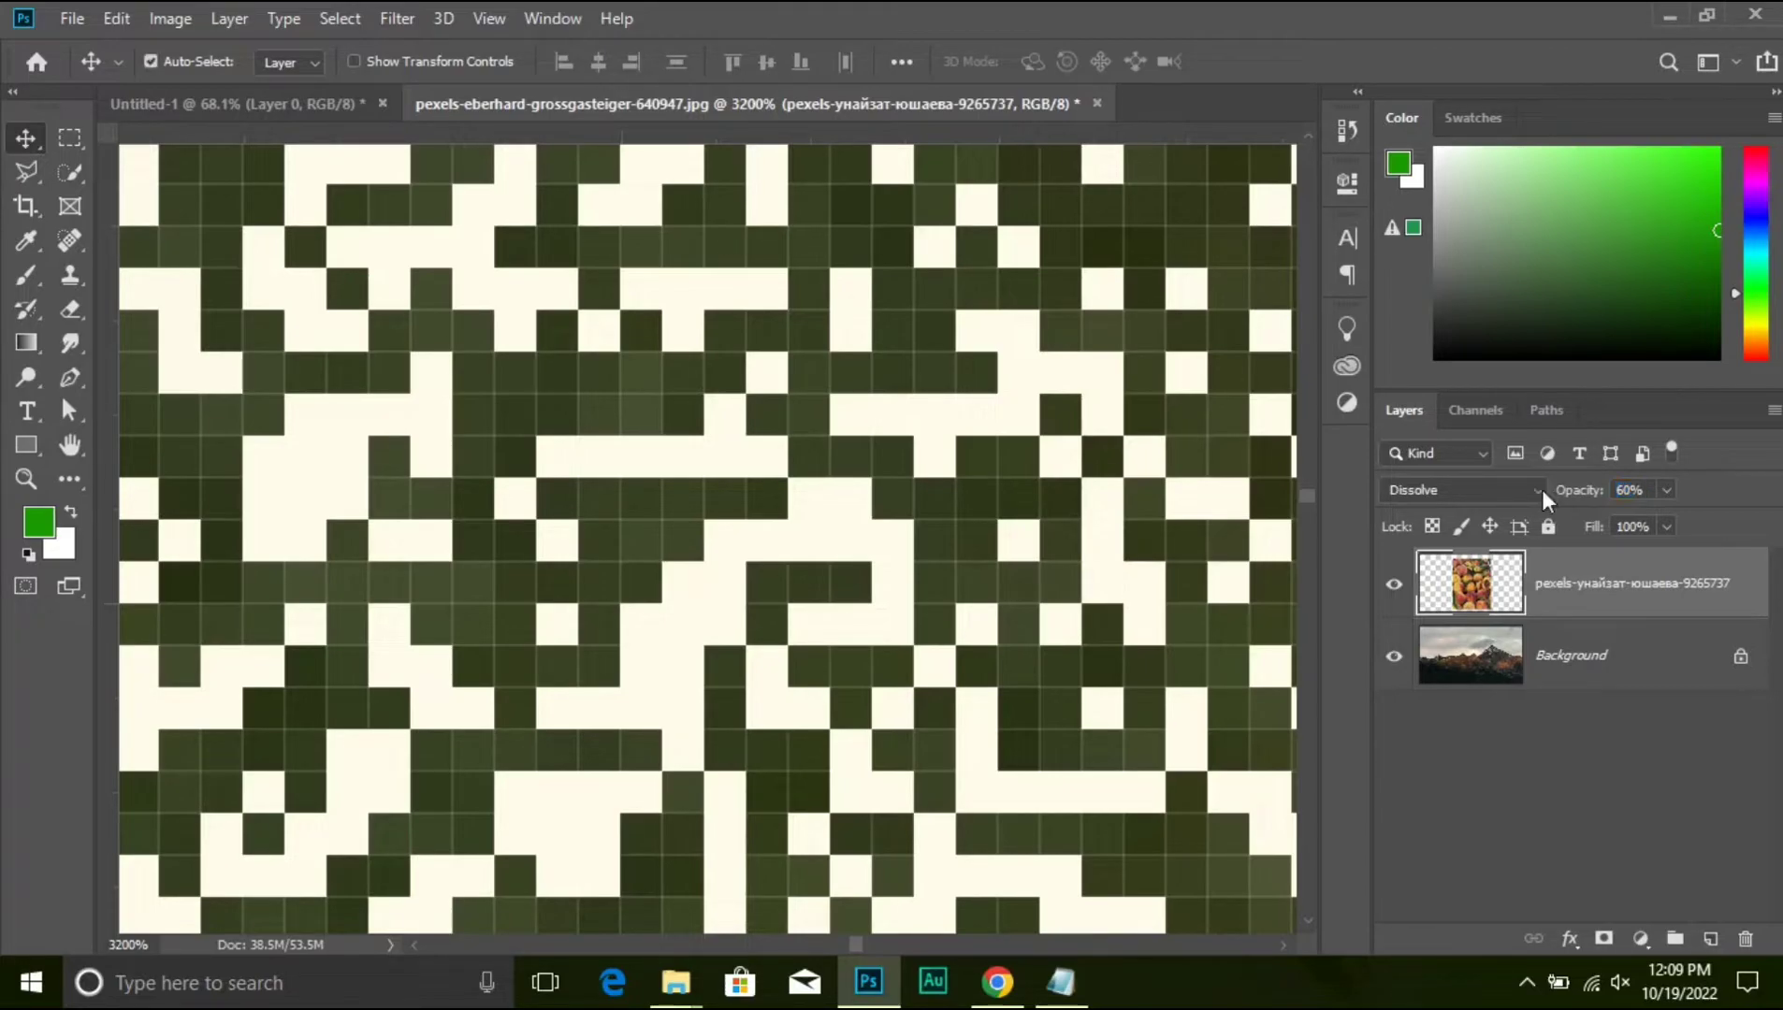
key(ctrl+minus)
key(ctrl+minus)
key(ctrl+minus)
key(ctrl+minus)
key(ctrl+minus)
key(ctrl+minus)
key(ctrl+minus)
key(ctrl+minus)
key(ctrl+minus)
key(ctrl+minus)
key(ctrl+minus)
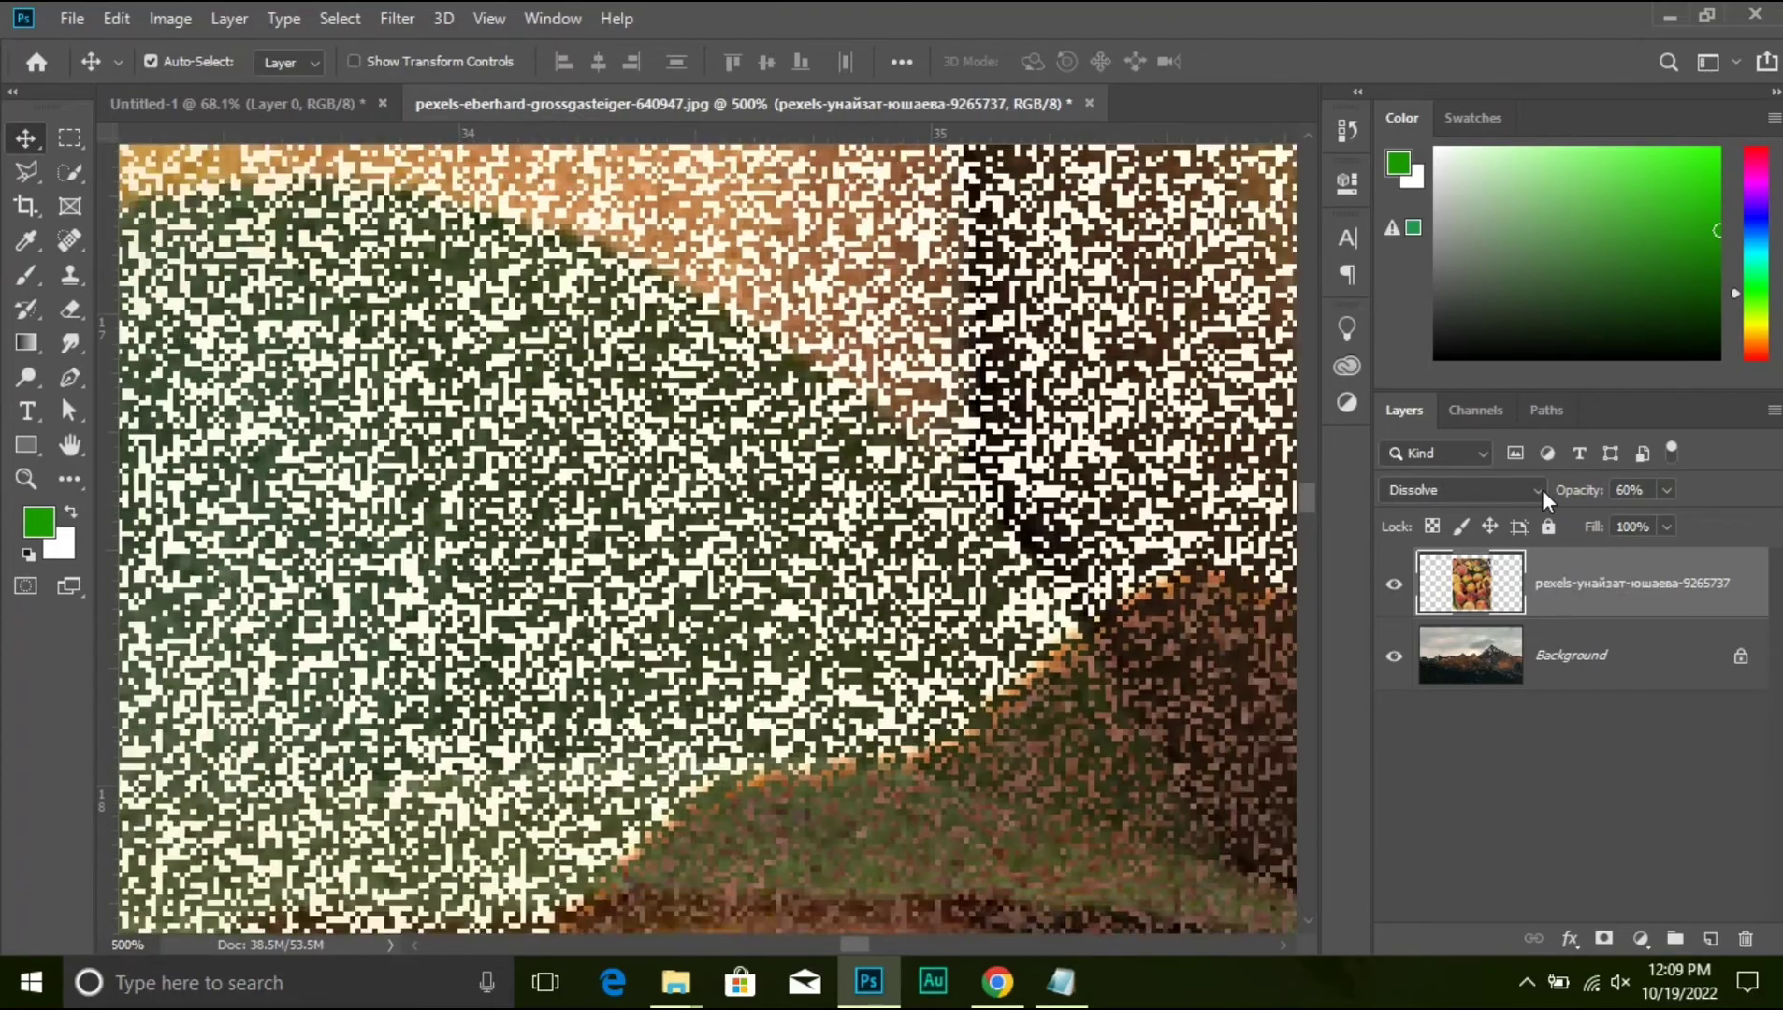
key(ctrl+minus)
key(ctrl+minus)
key(ctrl+minus)
key(ctrl+minus)
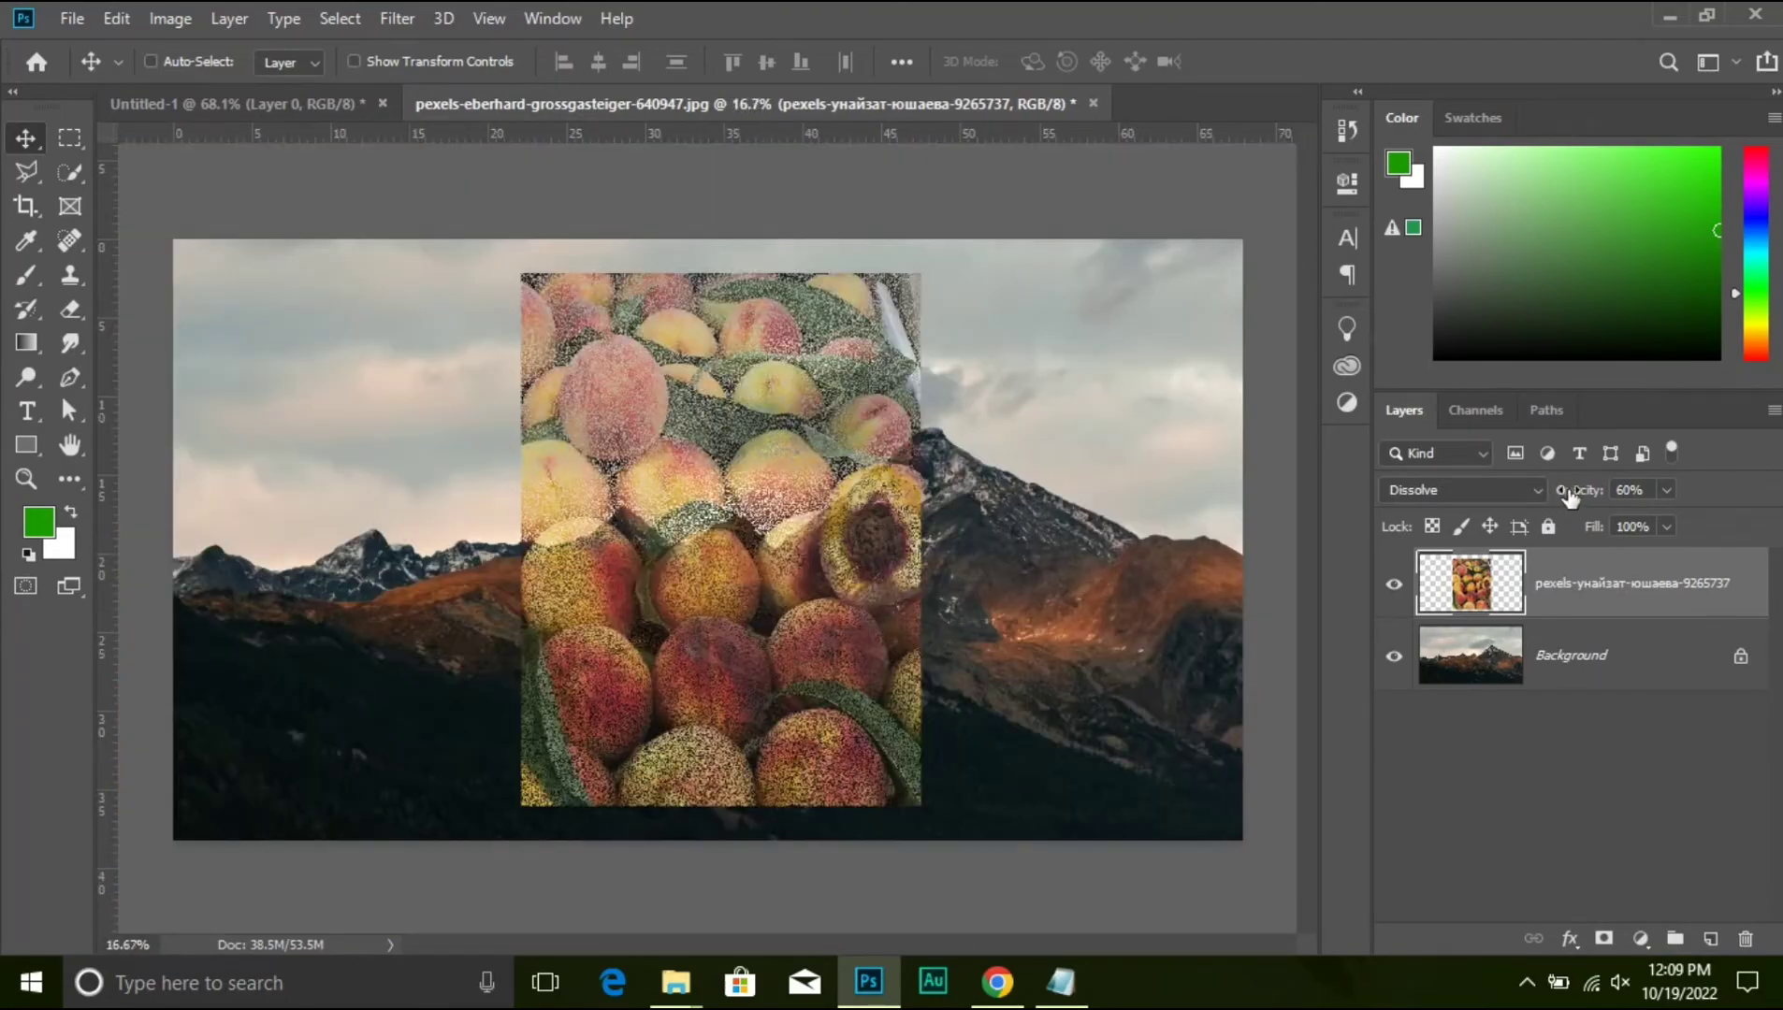
- Restore the peaches layer's opacity to 100% and set its blend mode to Normal
drag(1571, 491, 1673, 496)
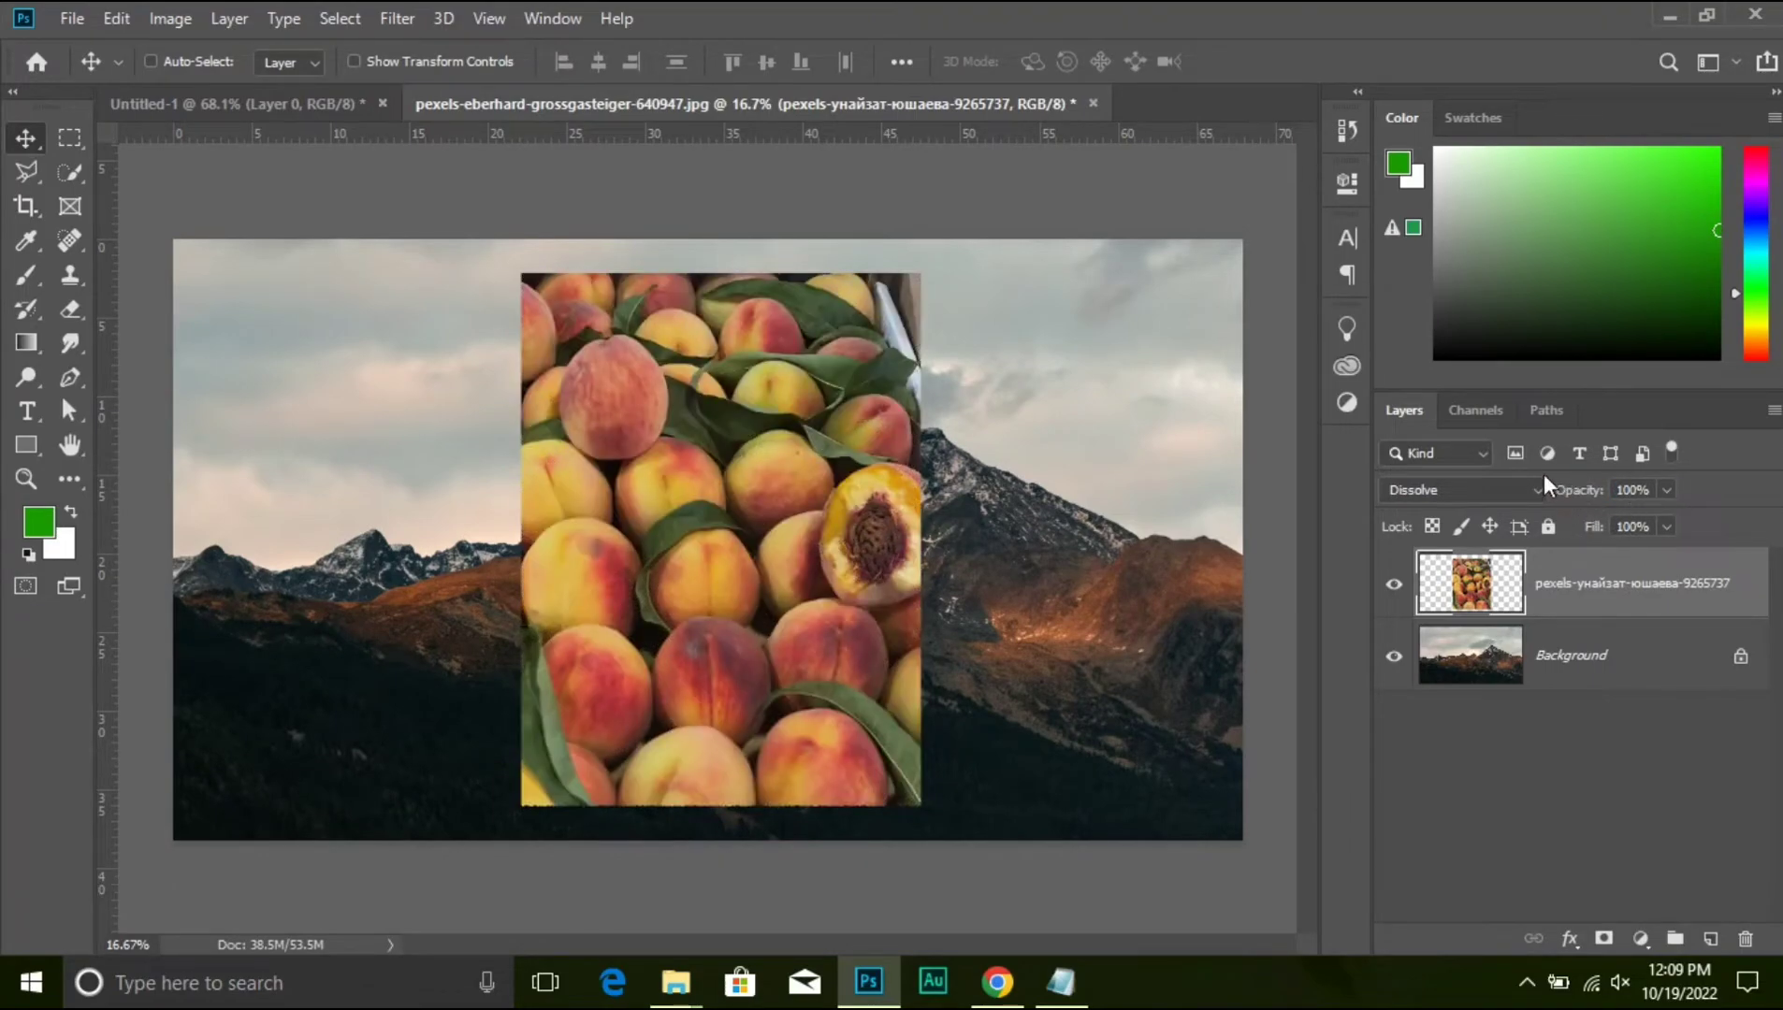
click(1521, 486)
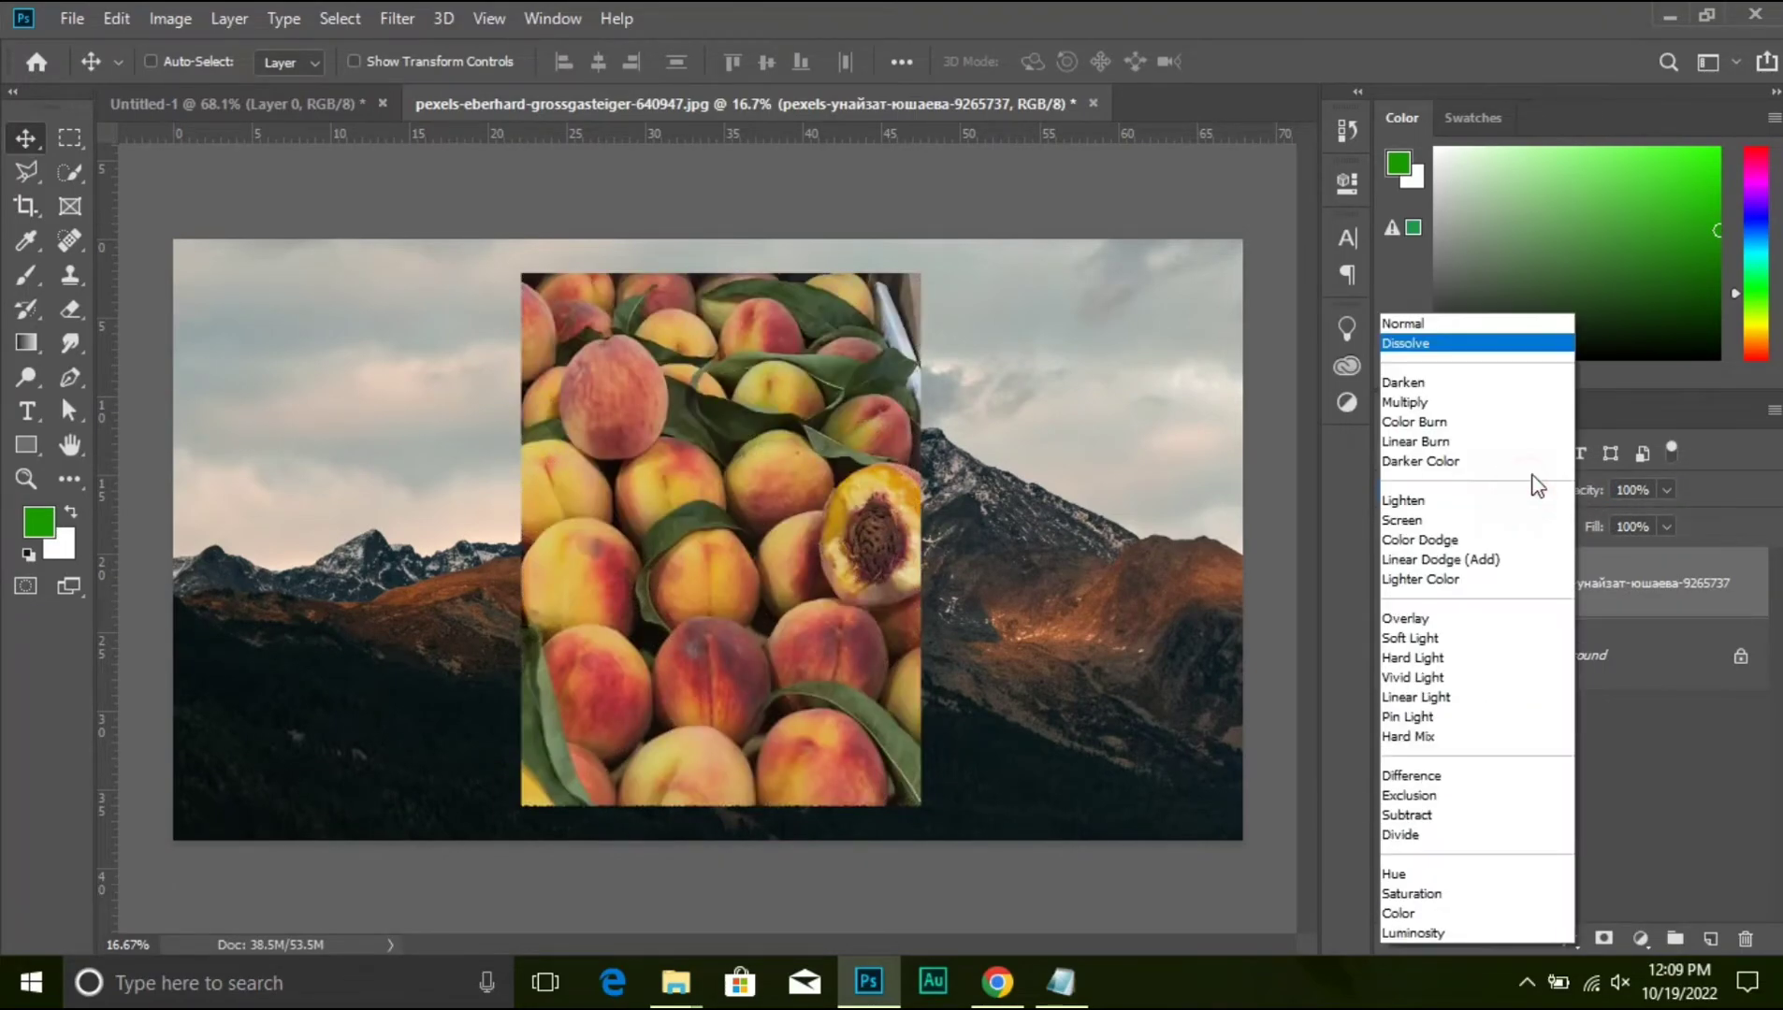
click(1505, 323)
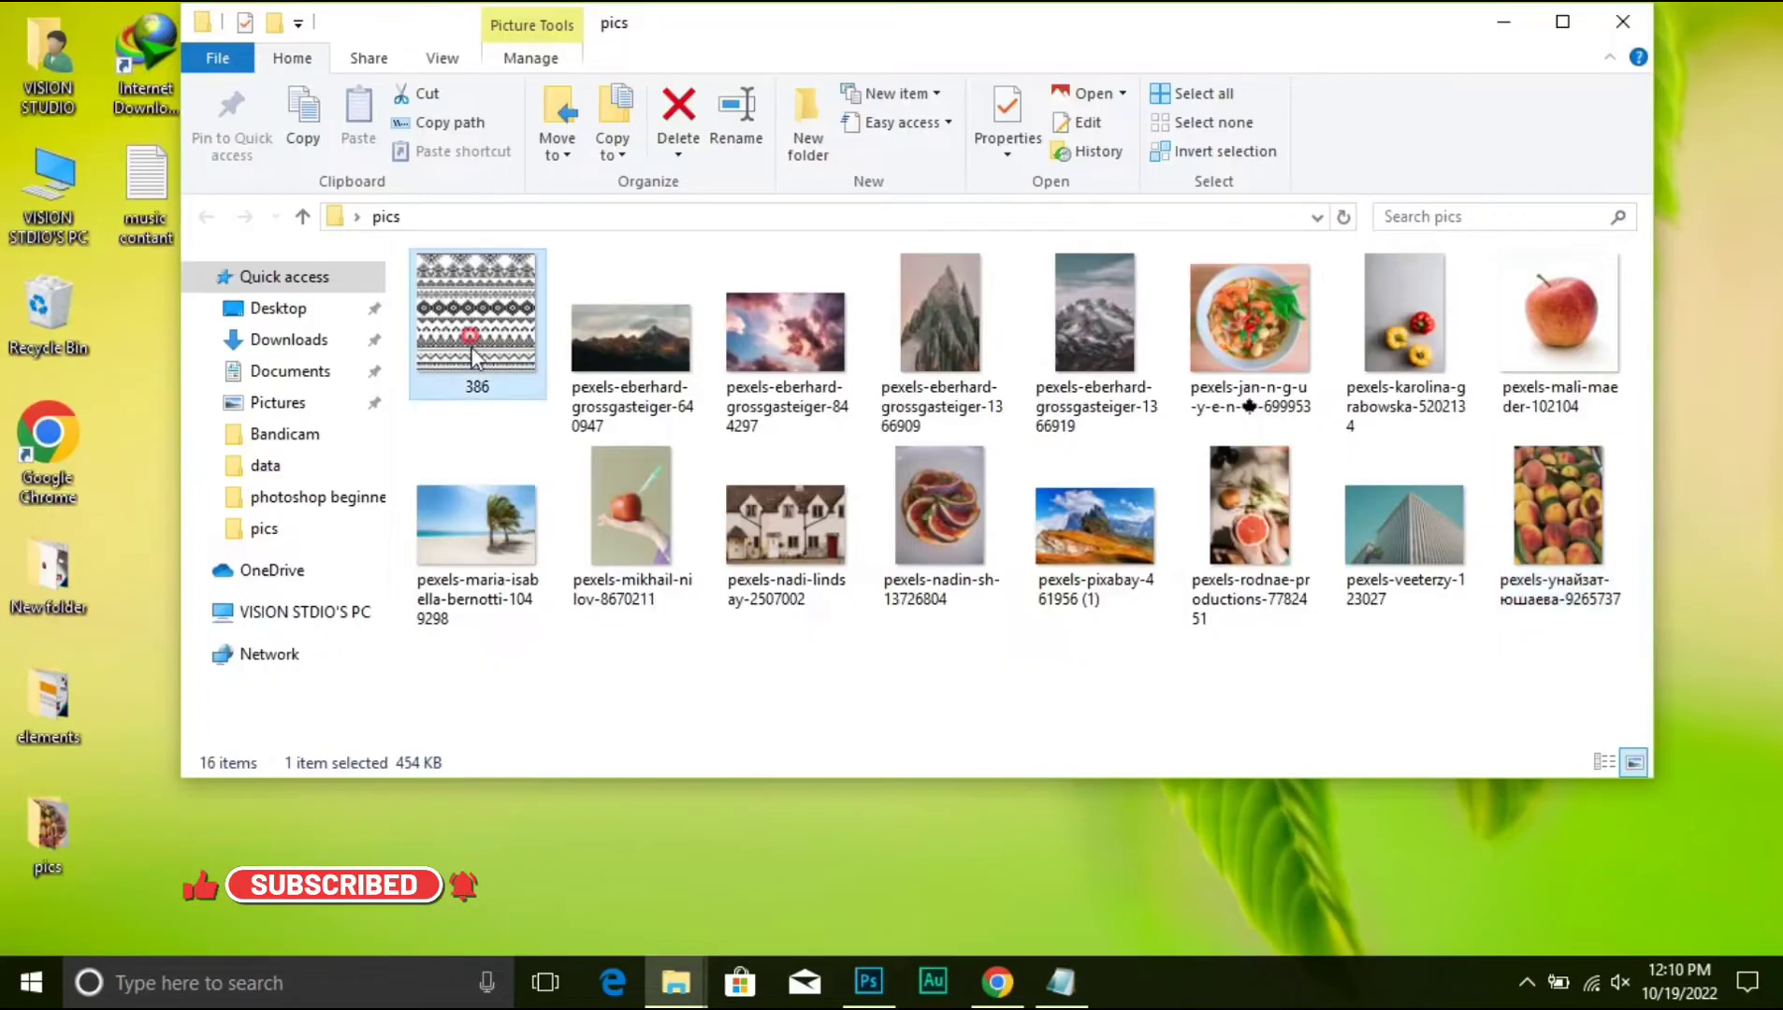
- Place the black-and-white pattern image 386 over the mountain photo, enlarged to nearly the full canvas height, and rasterize its layer
drag(472, 337, 729, 501)
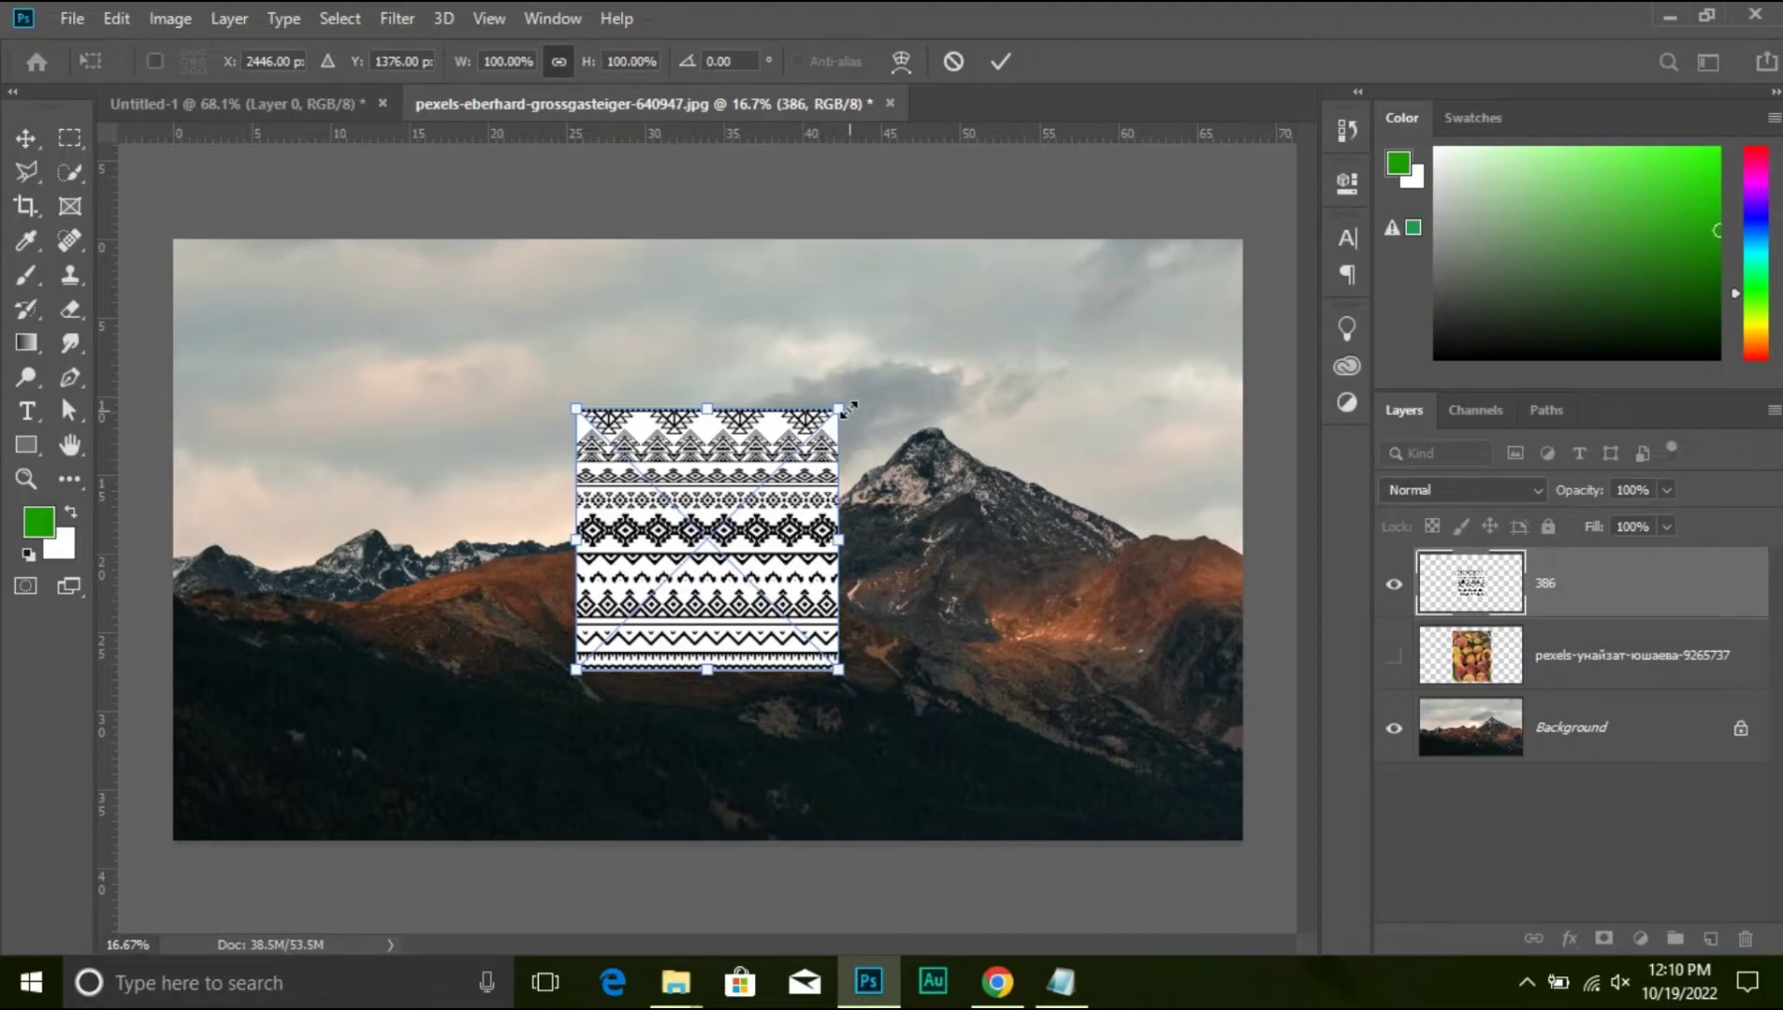
drag(837, 410, 1016, 268)
key(Return)
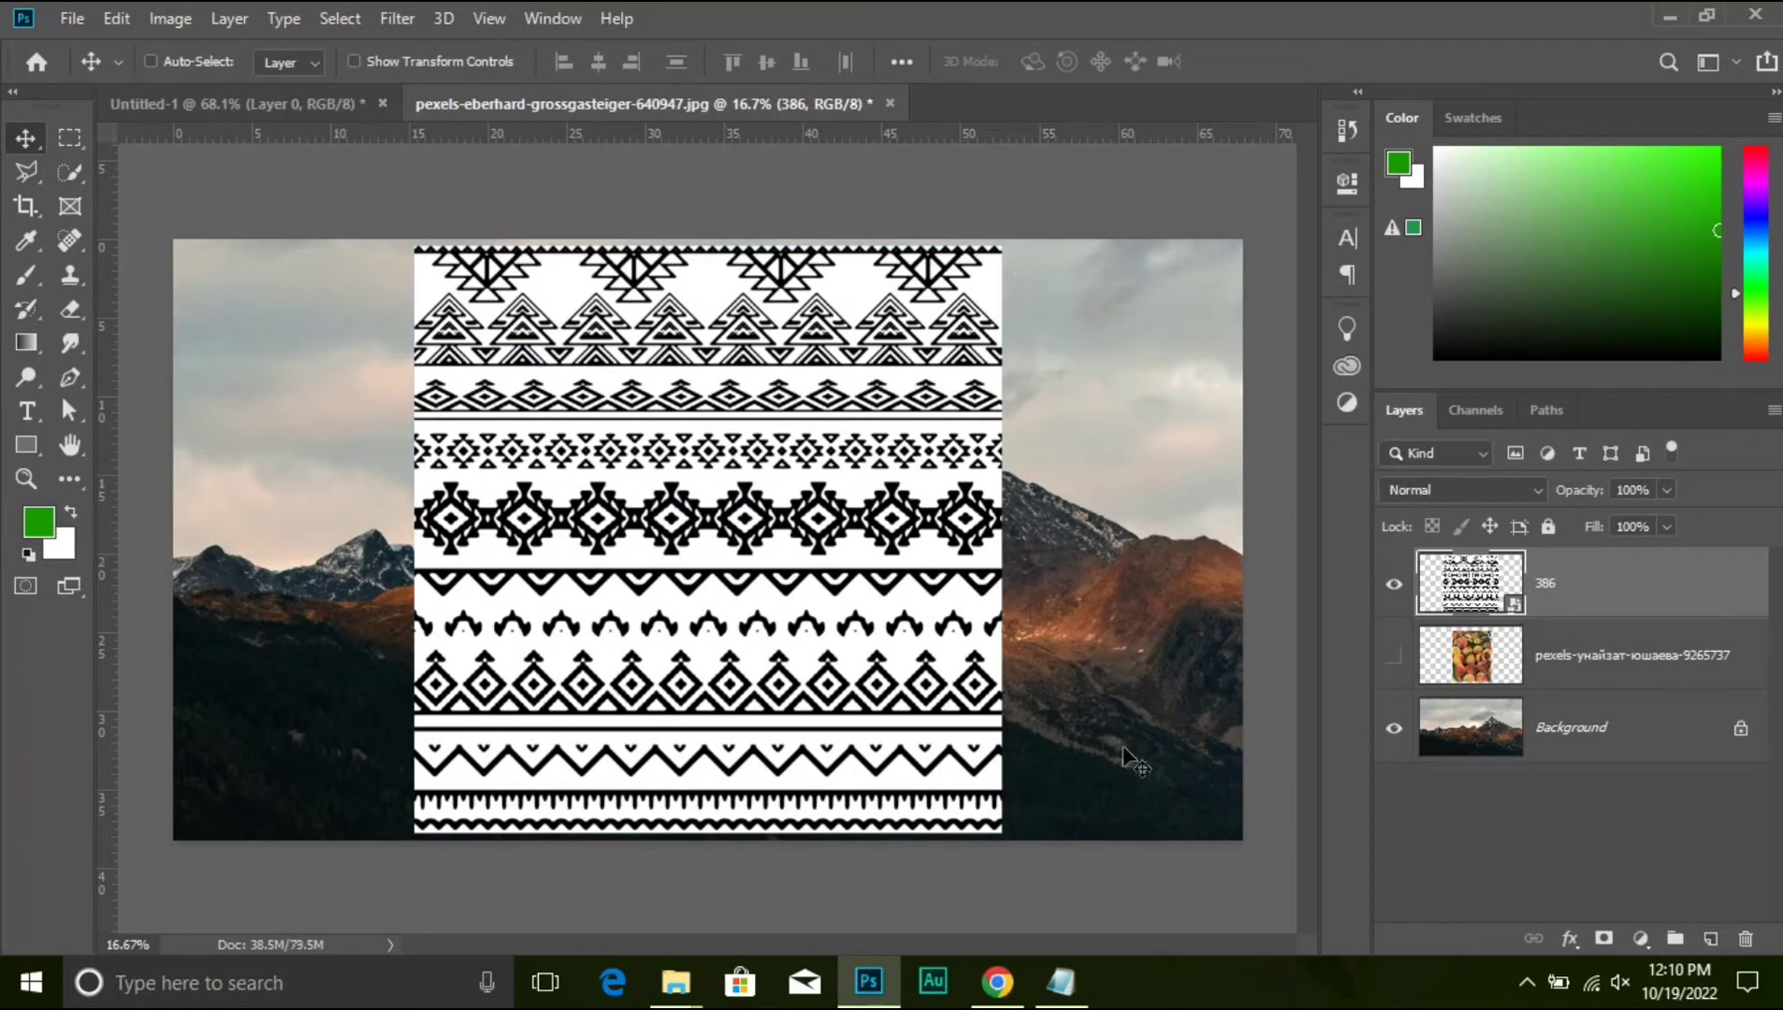
right_click(1705, 588)
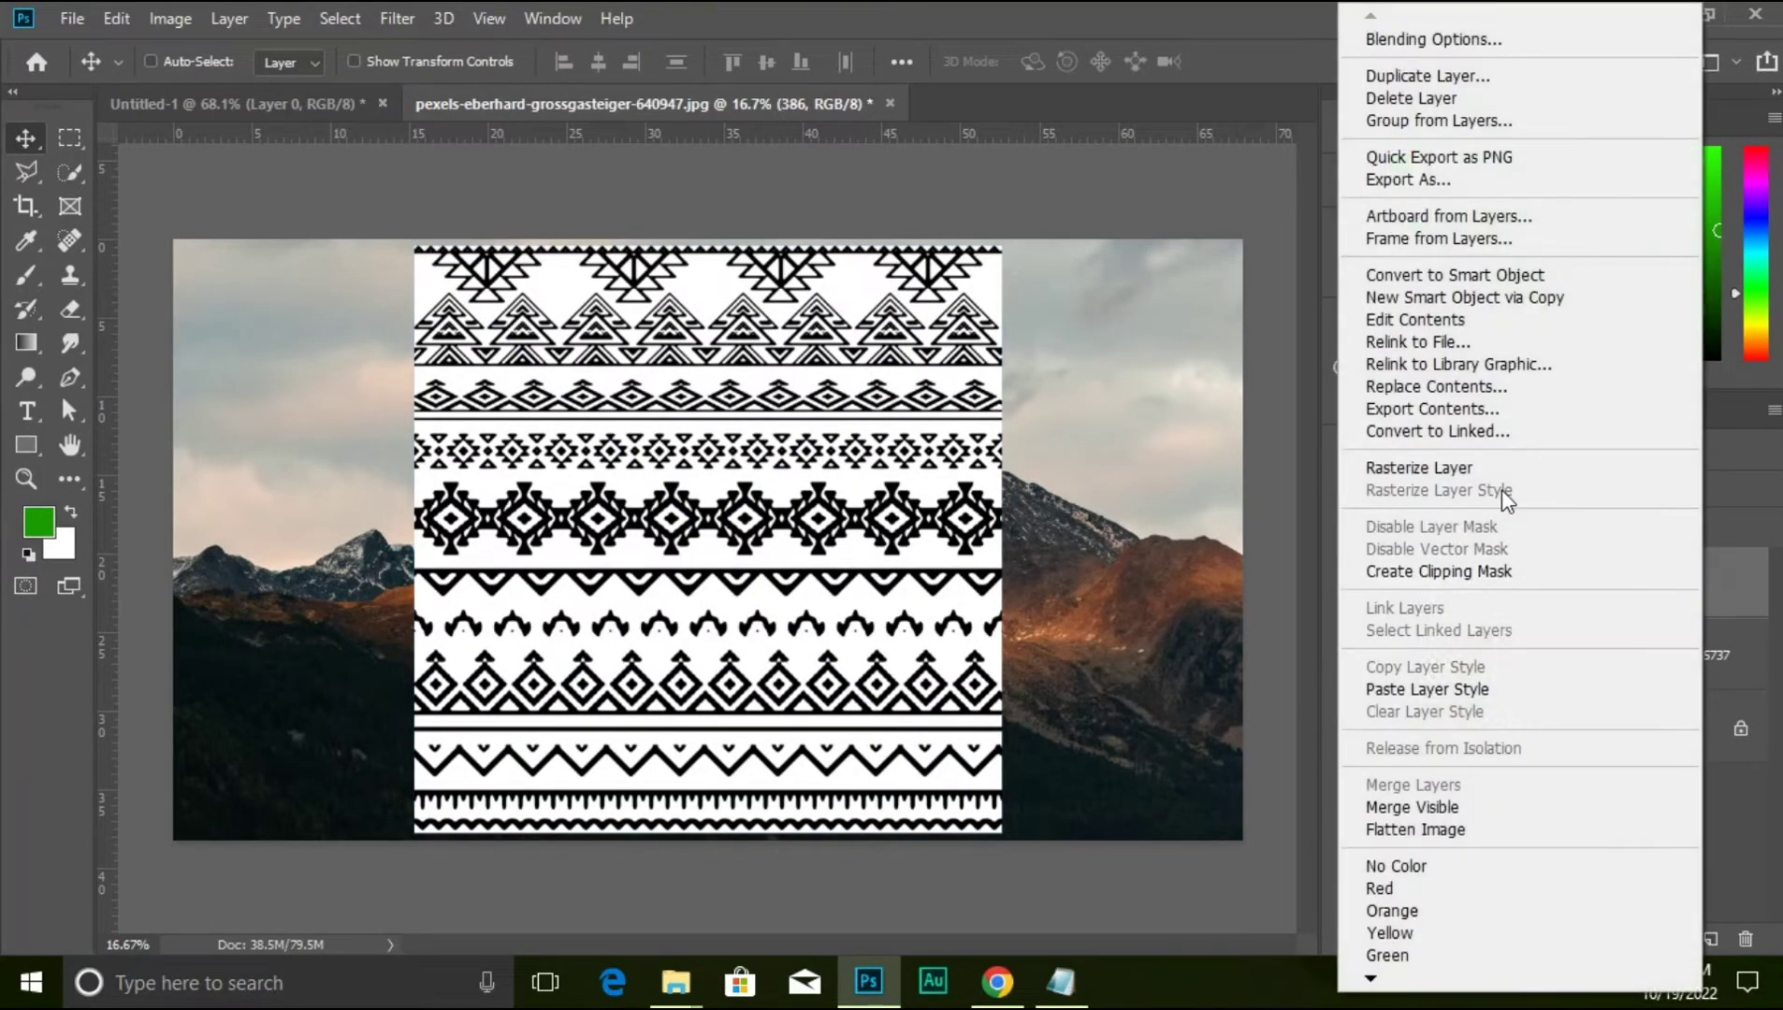
click(1470, 470)
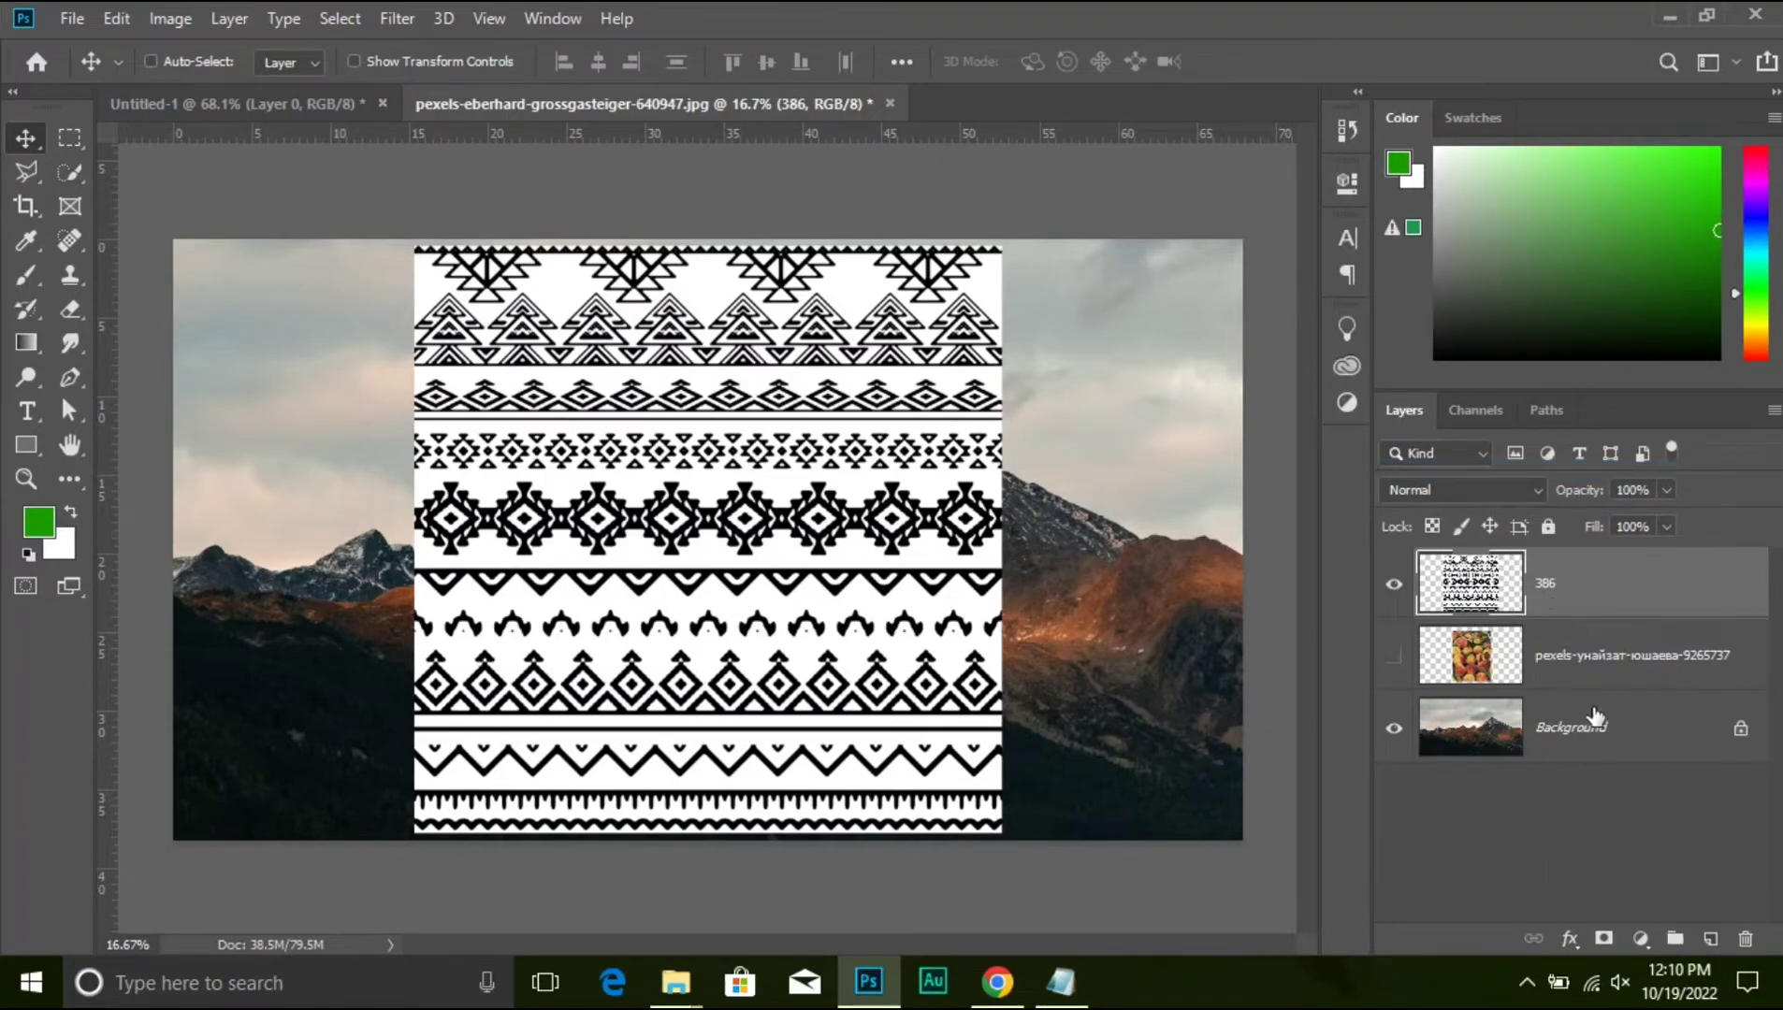
- Compare the 386 pattern layer in Normal and Darken, and set its blend mode to Darken
click(1443, 496)
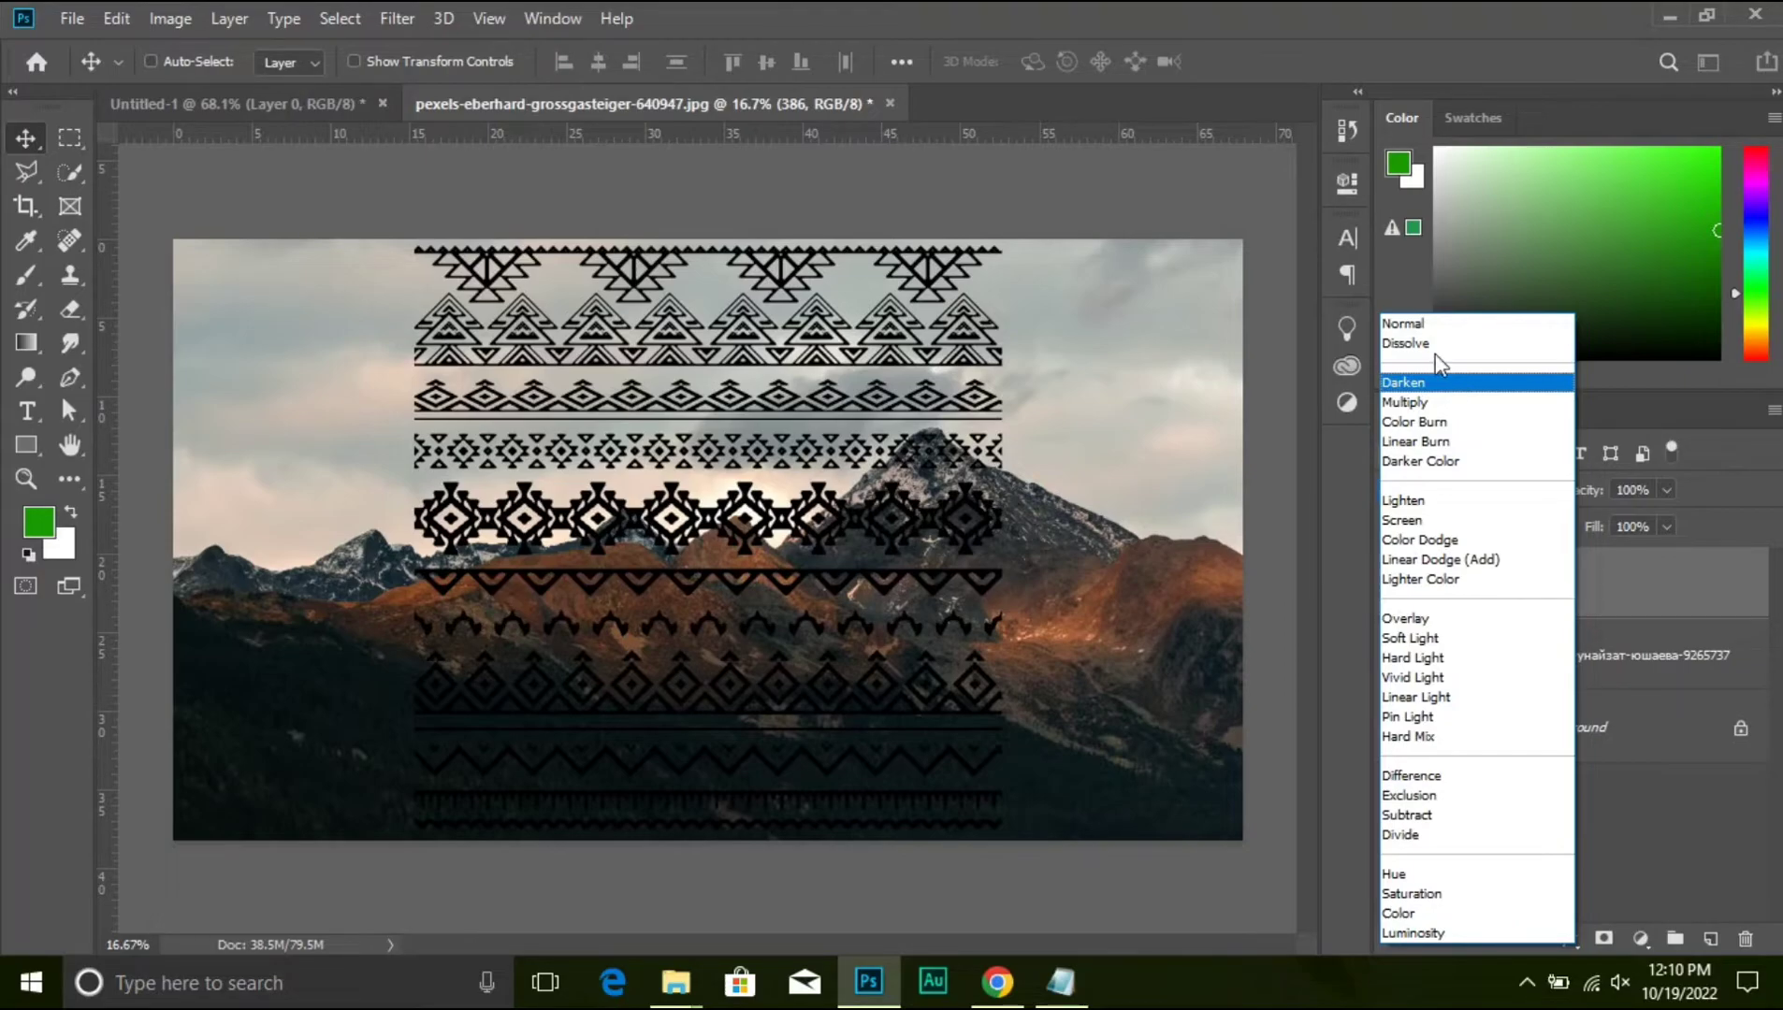
click(1433, 323)
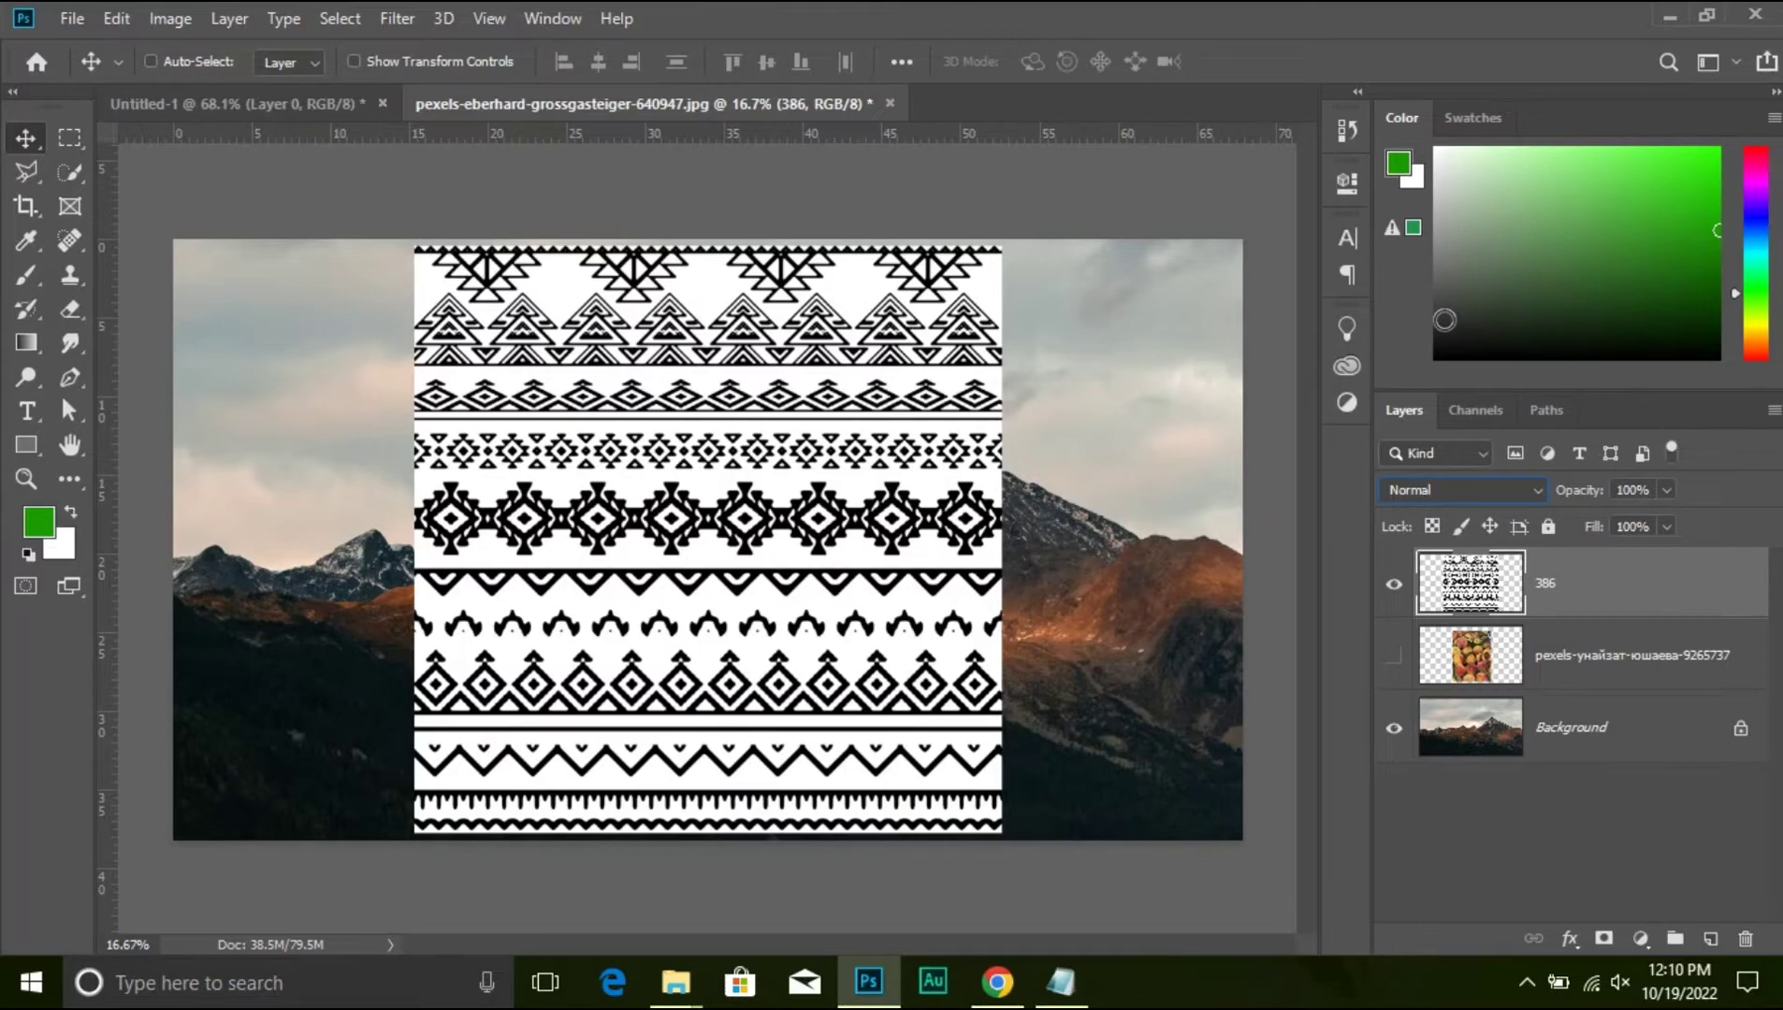
click(1500, 489)
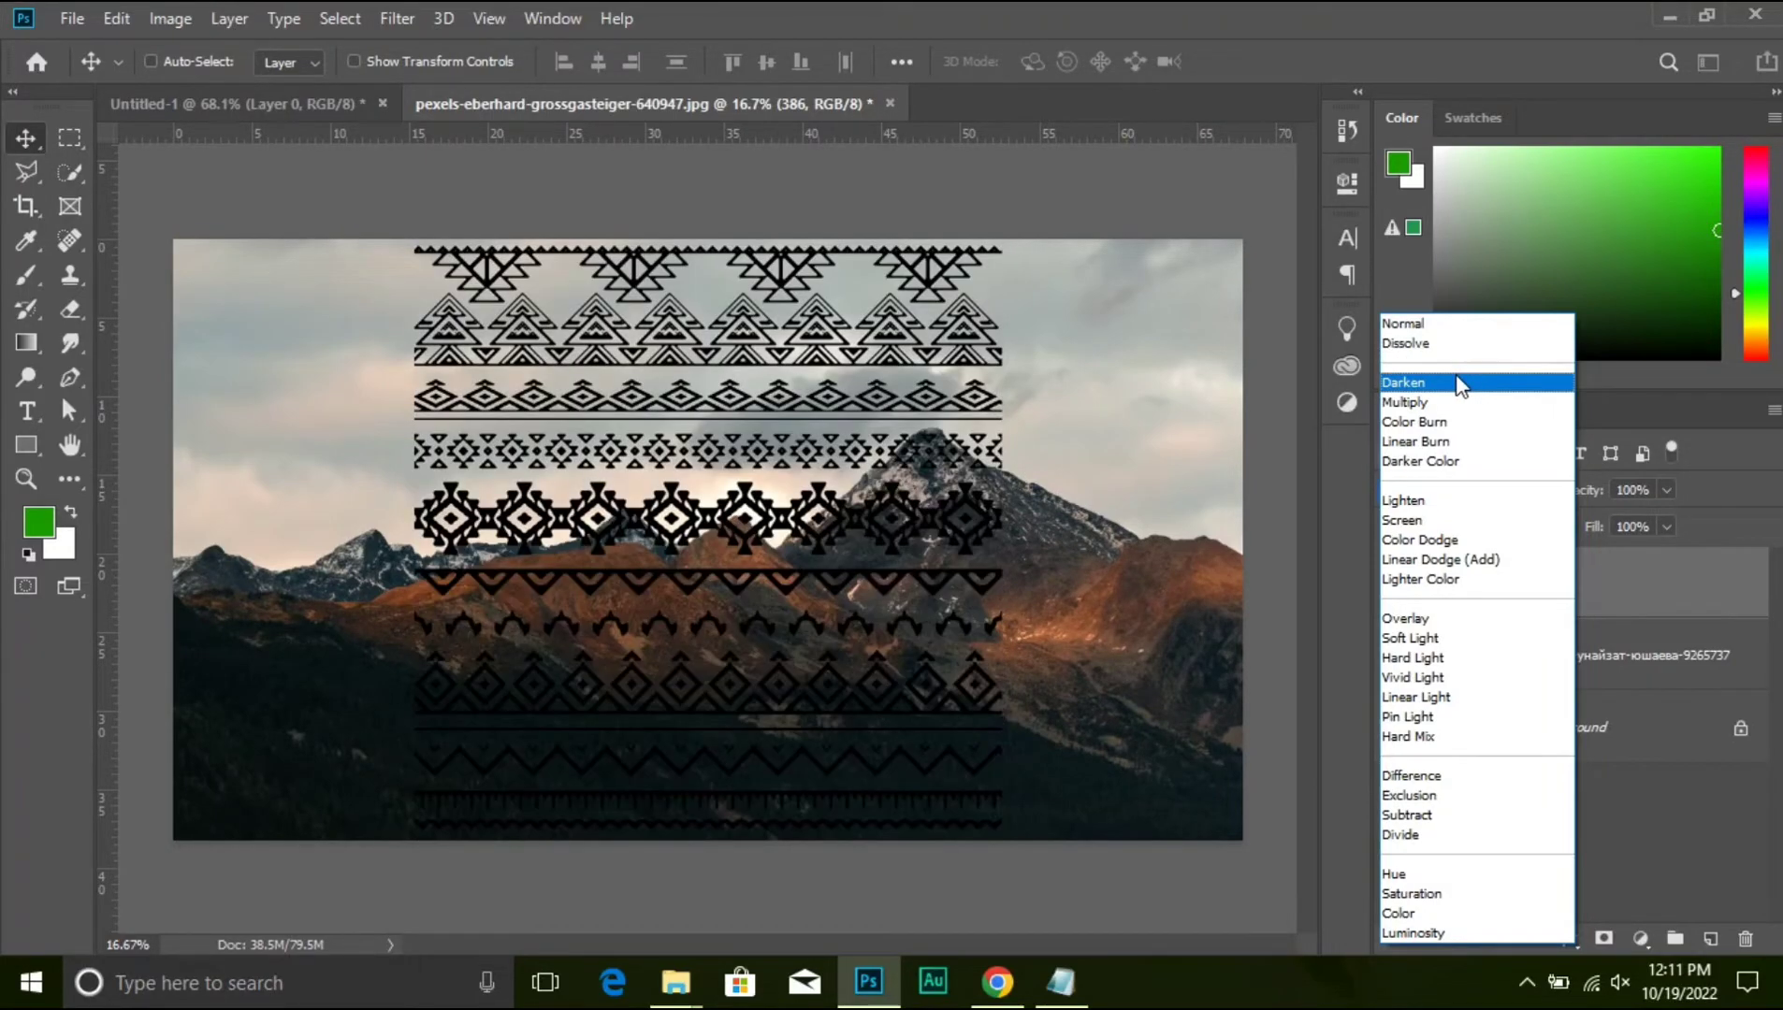
click(1456, 378)
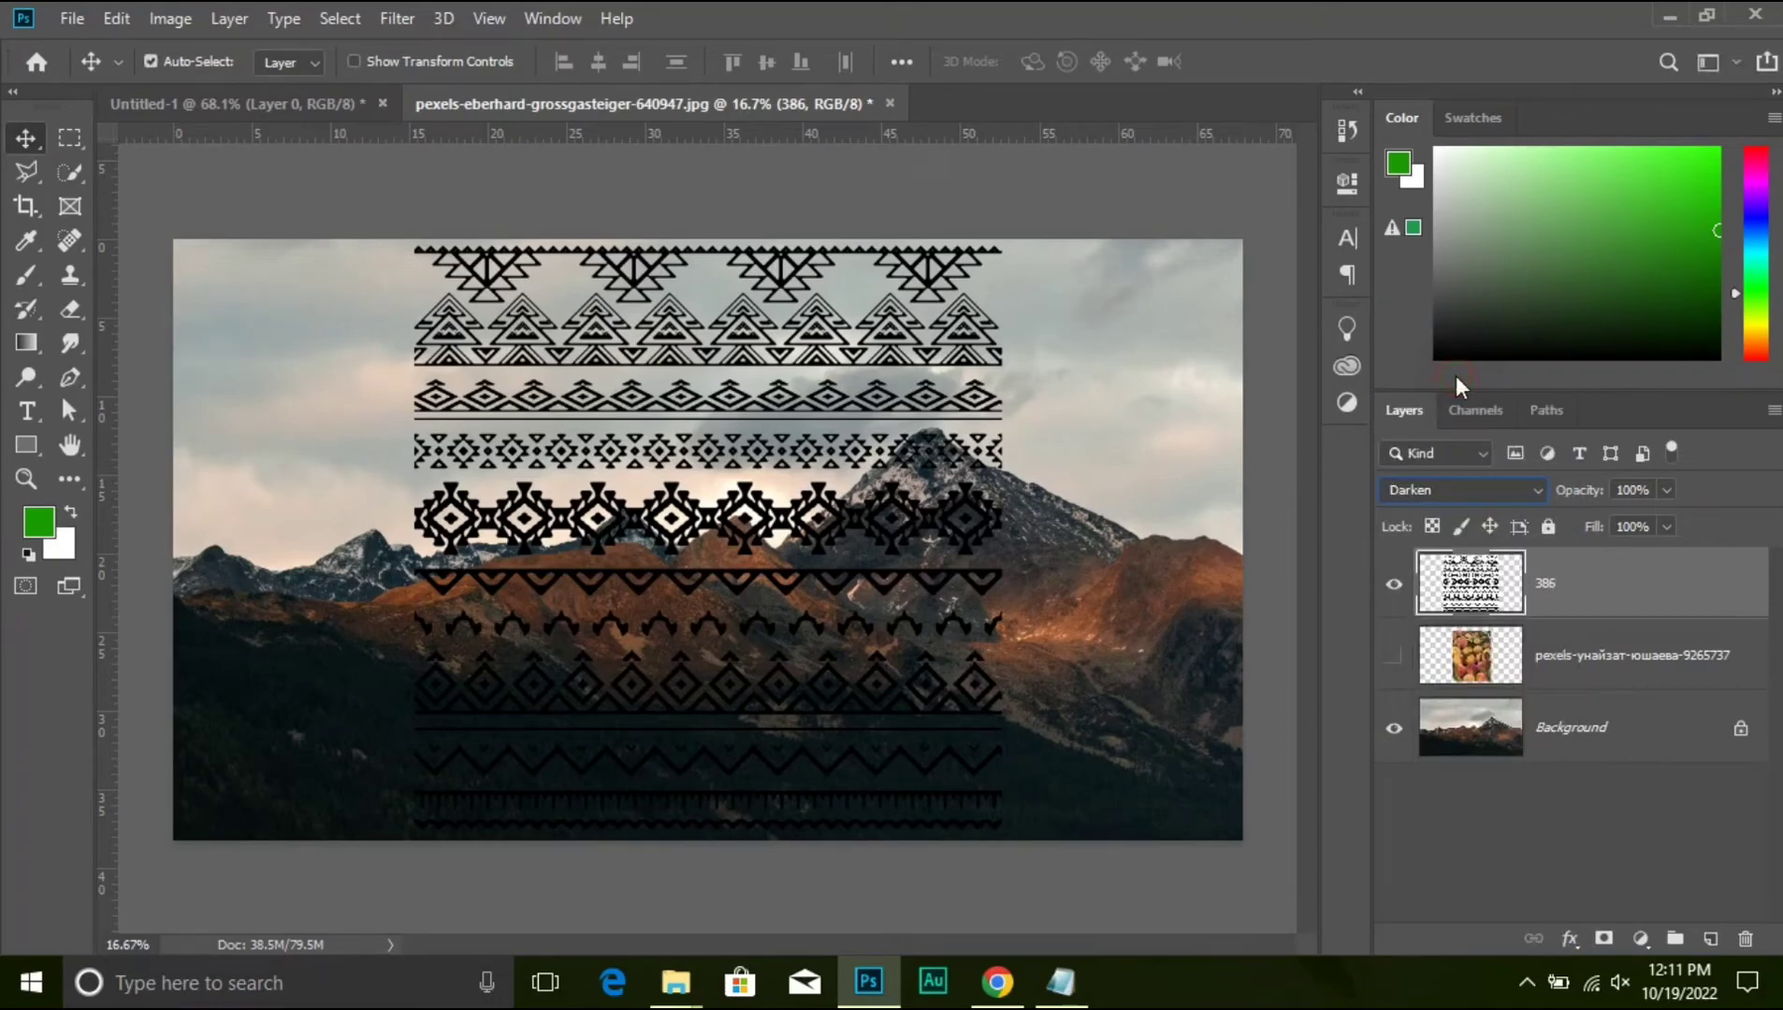
- Examine at 300% how the Darken mode blends the pattern's black and white areas with the mountain and sky
key(ctrl+plus)
key(ctrl+plus)
key(ctrl+plus)
key(ctrl+plus)
key(ctrl+plus)
key(ctrl+plus)
key(ctrl+plus)
key(ctrl+plus)
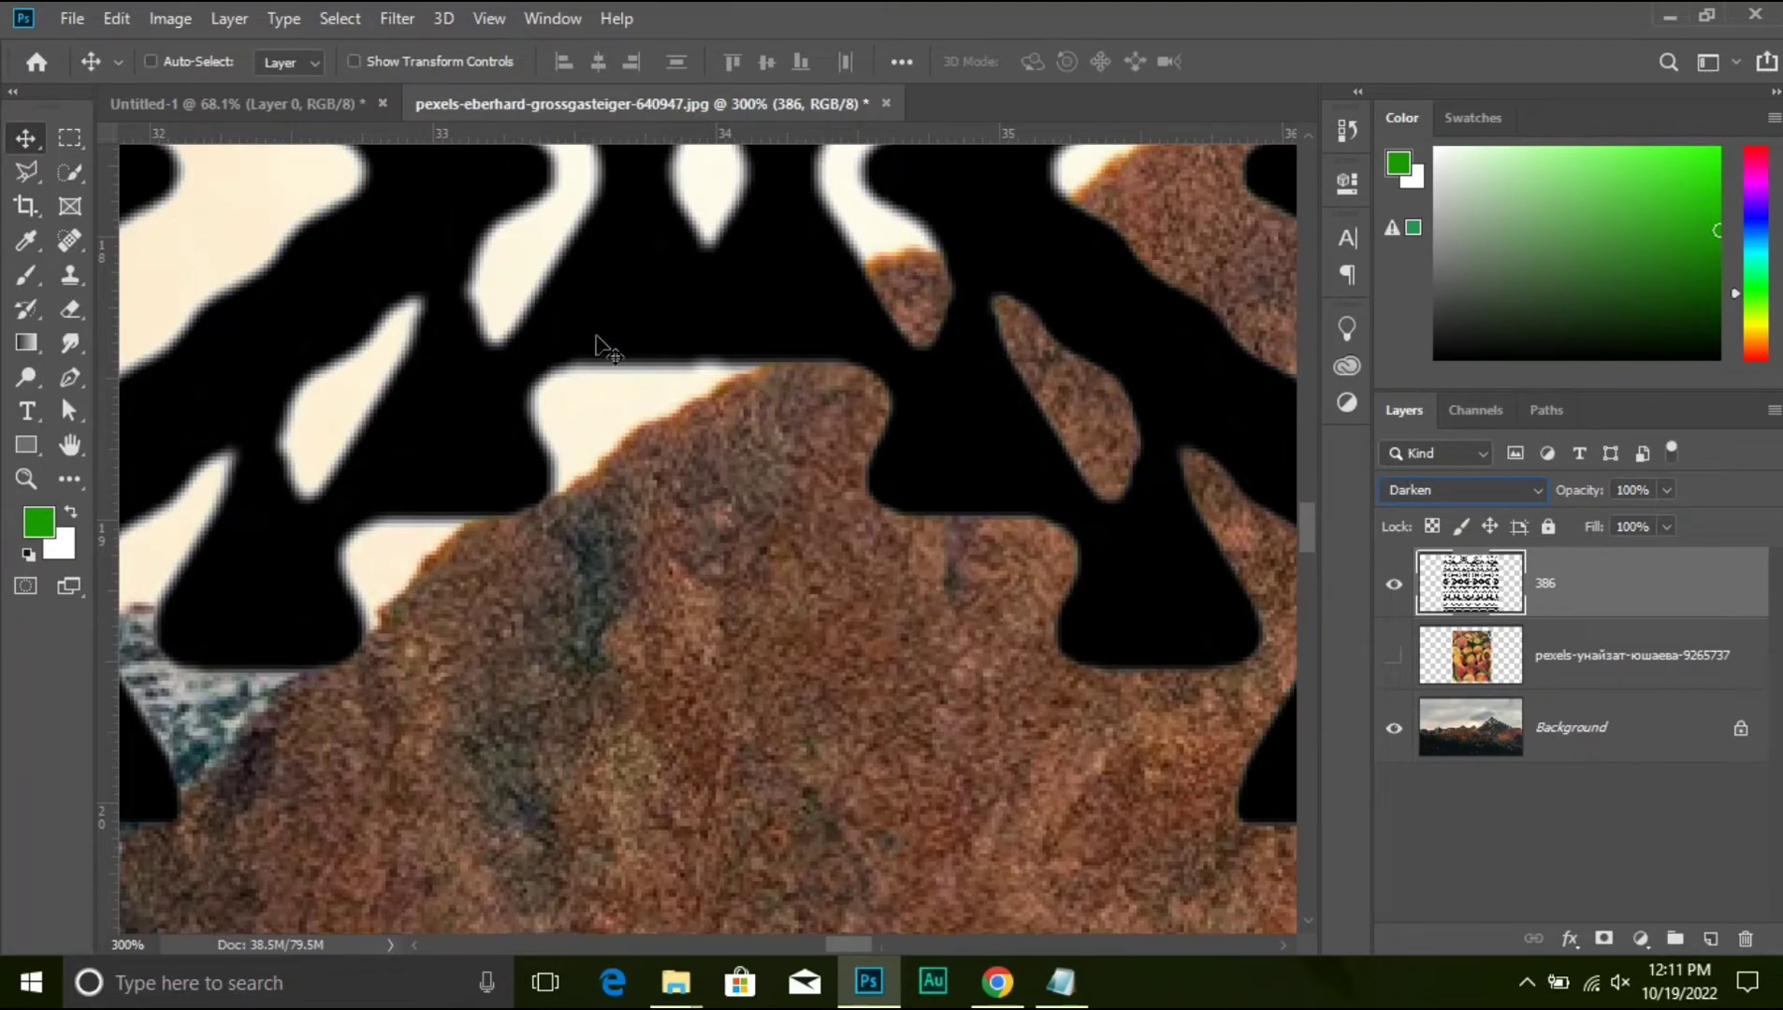
drag(605, 323, 645, 753)
drag(788, 365, 722, 769)
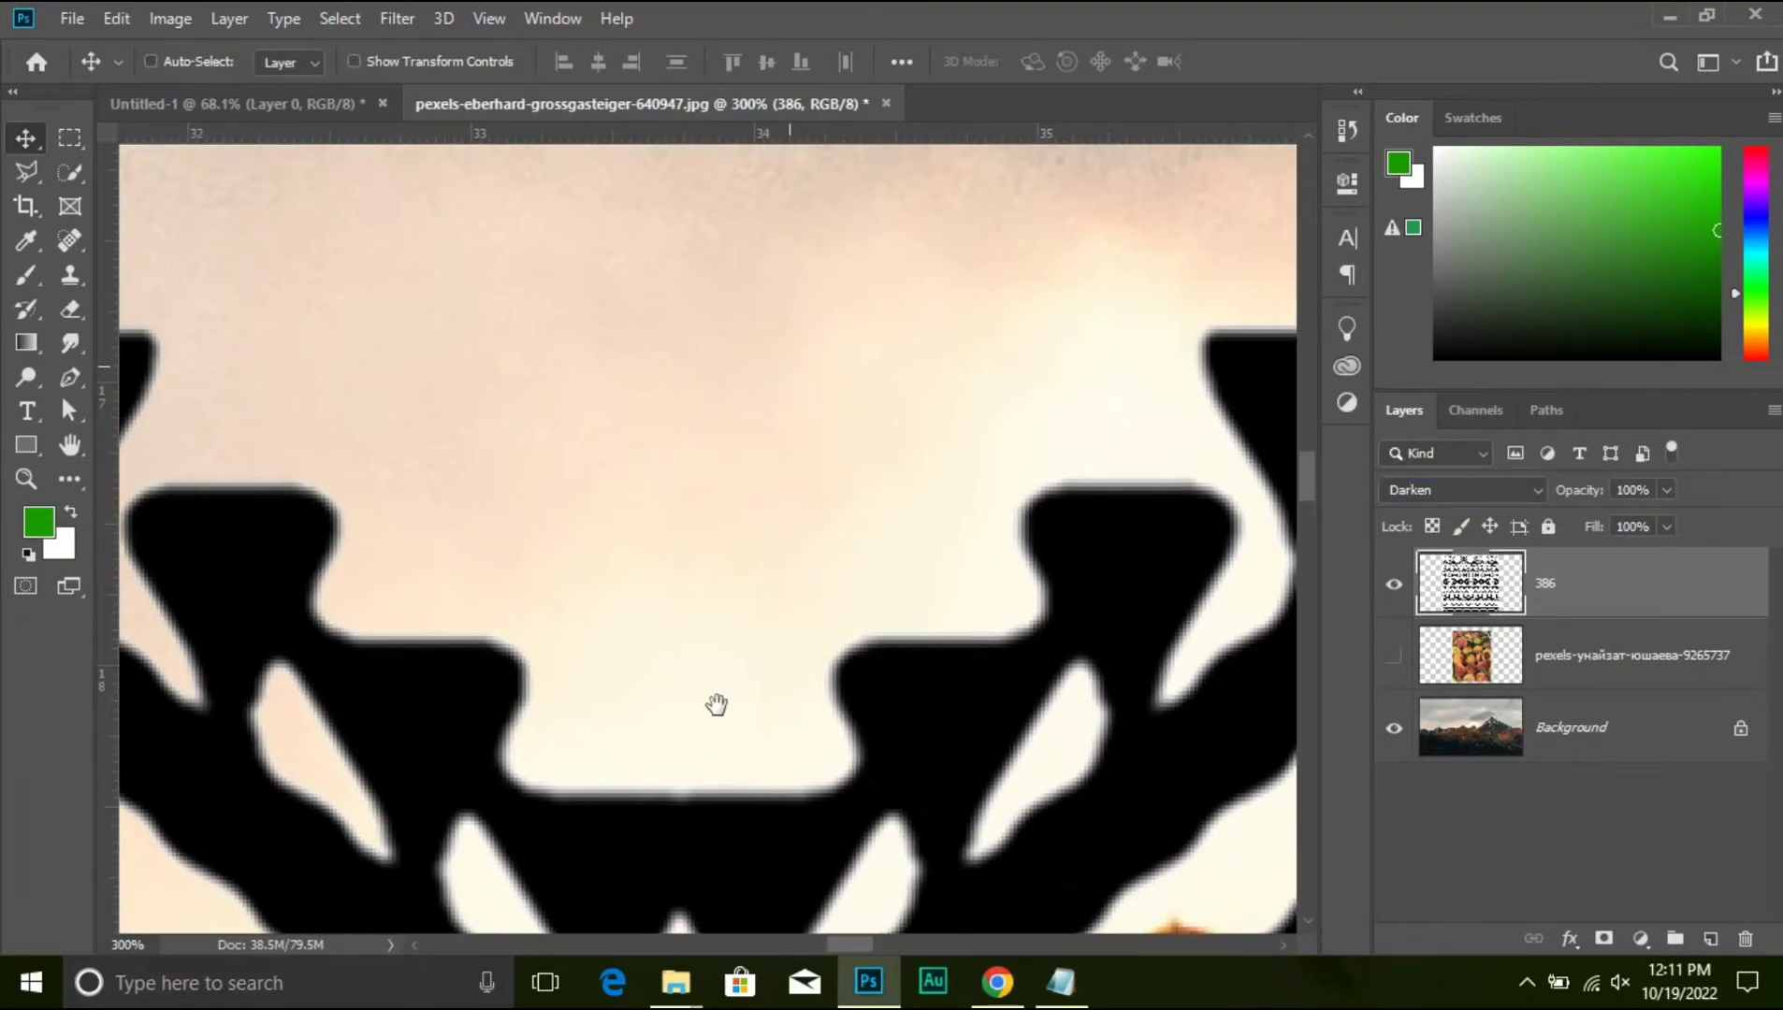
drag(551, 625, 961, 639)
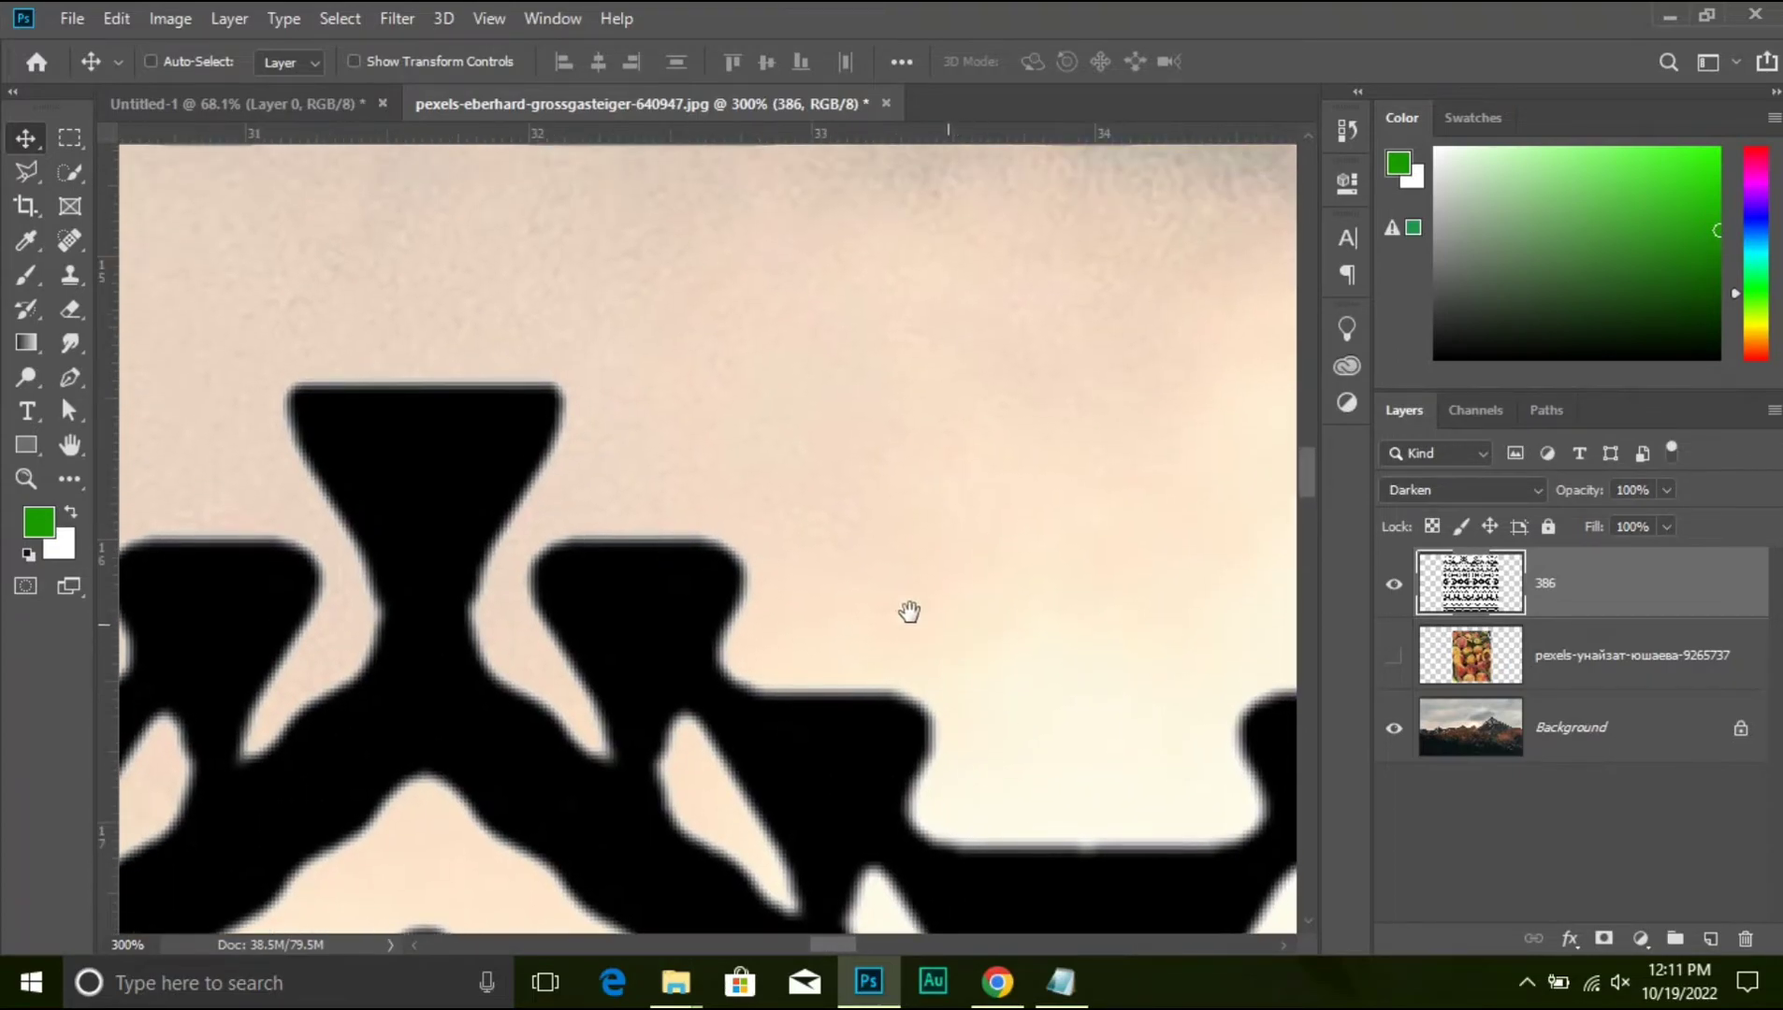
- Try Multiply and preview Darker Color on the pattern layer, and return its blend mode to Darken
click(1478, 489)
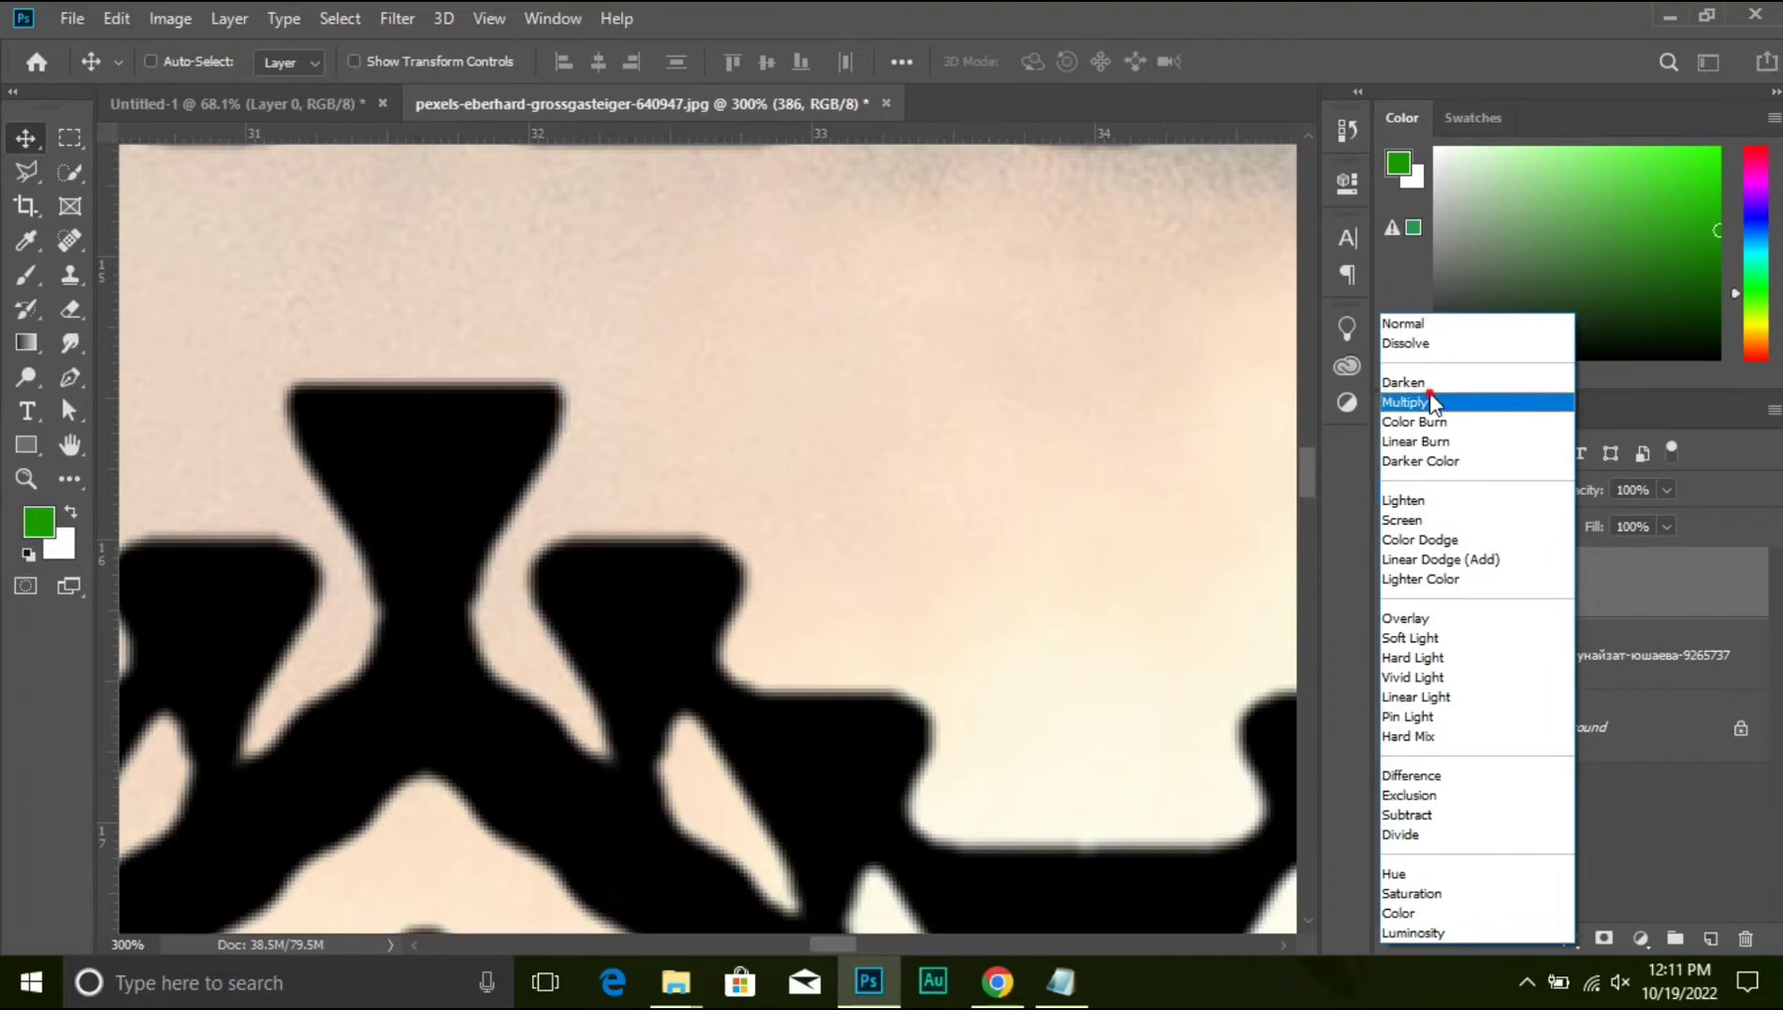
click(1431, 401)
key(Down)
key(Up)
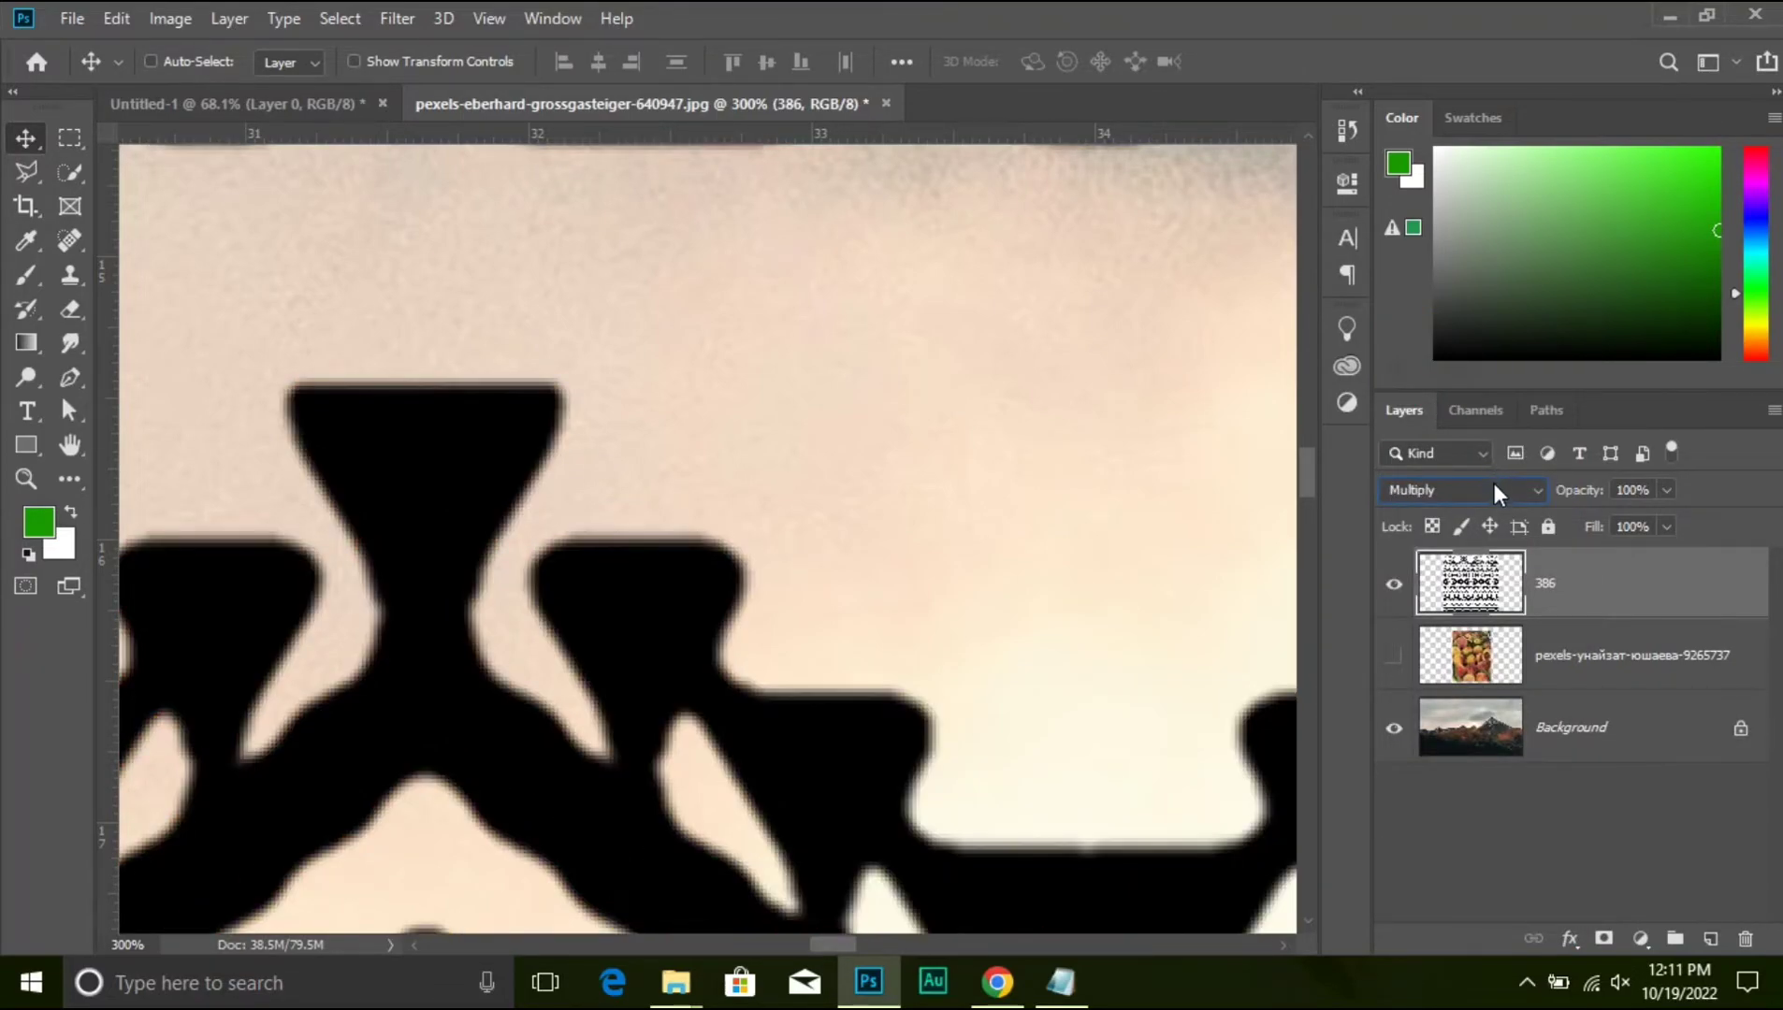
click(1492, 486)
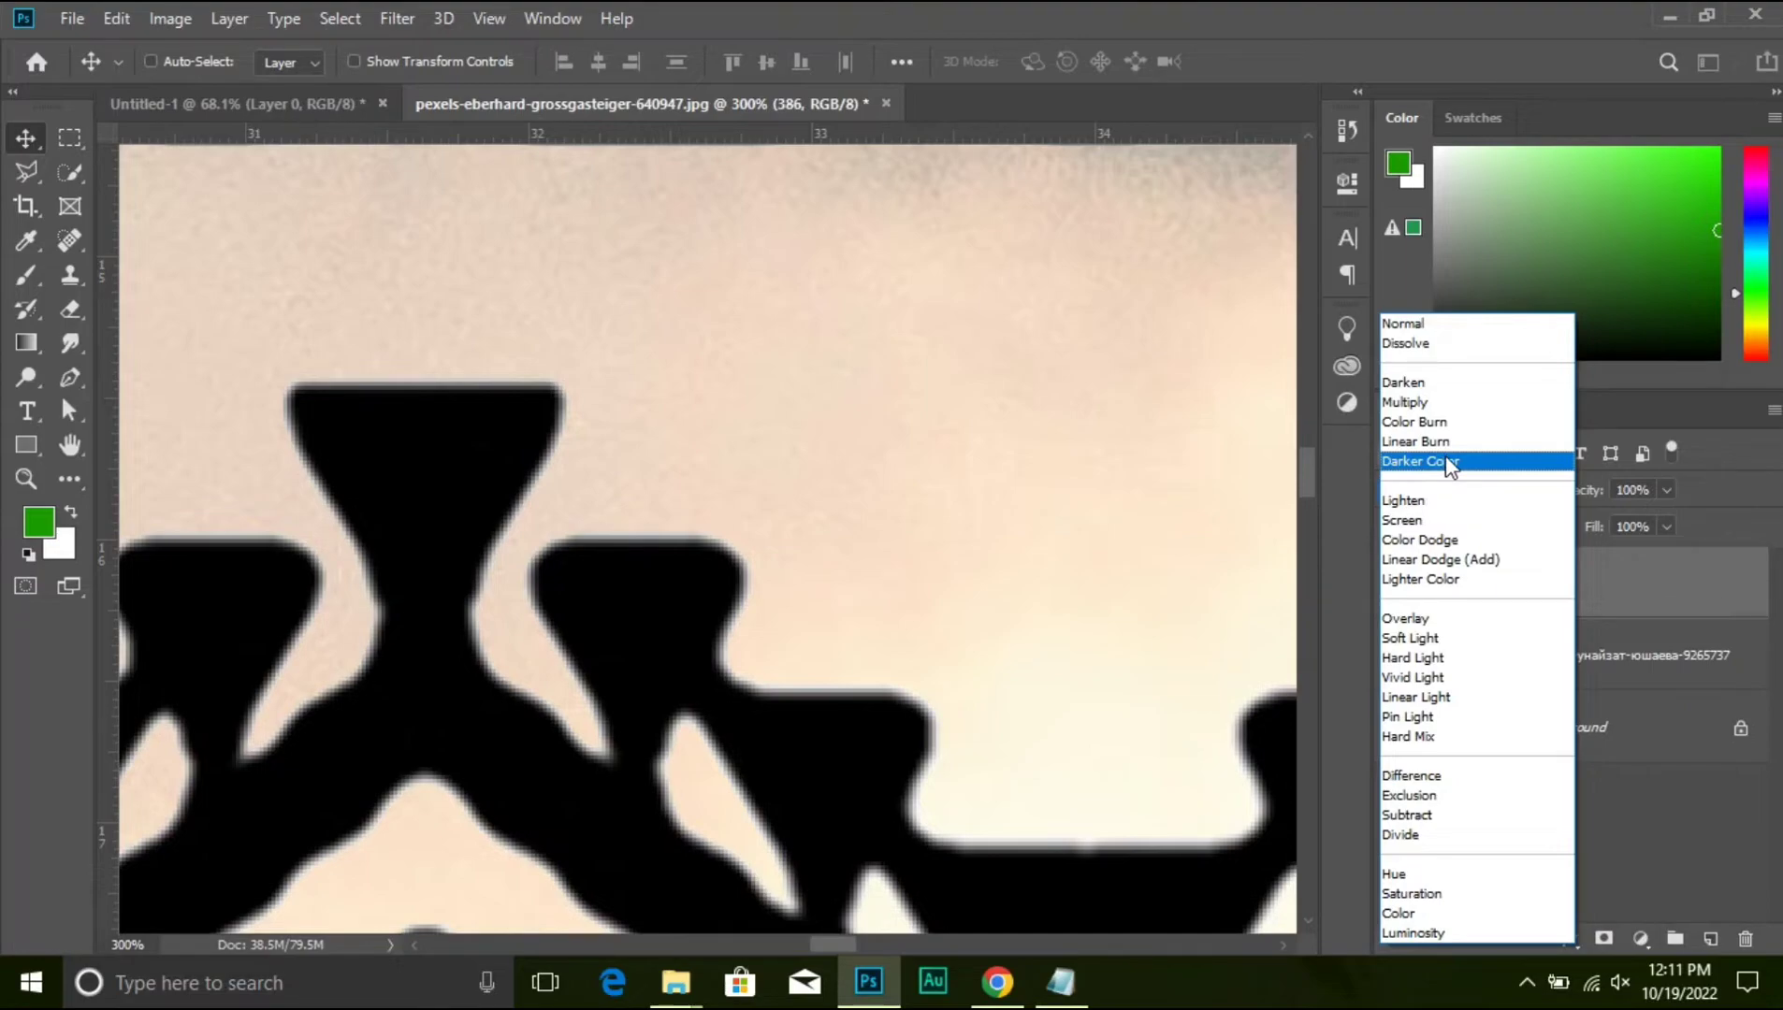
key(ctrl)
click(1409, 382)
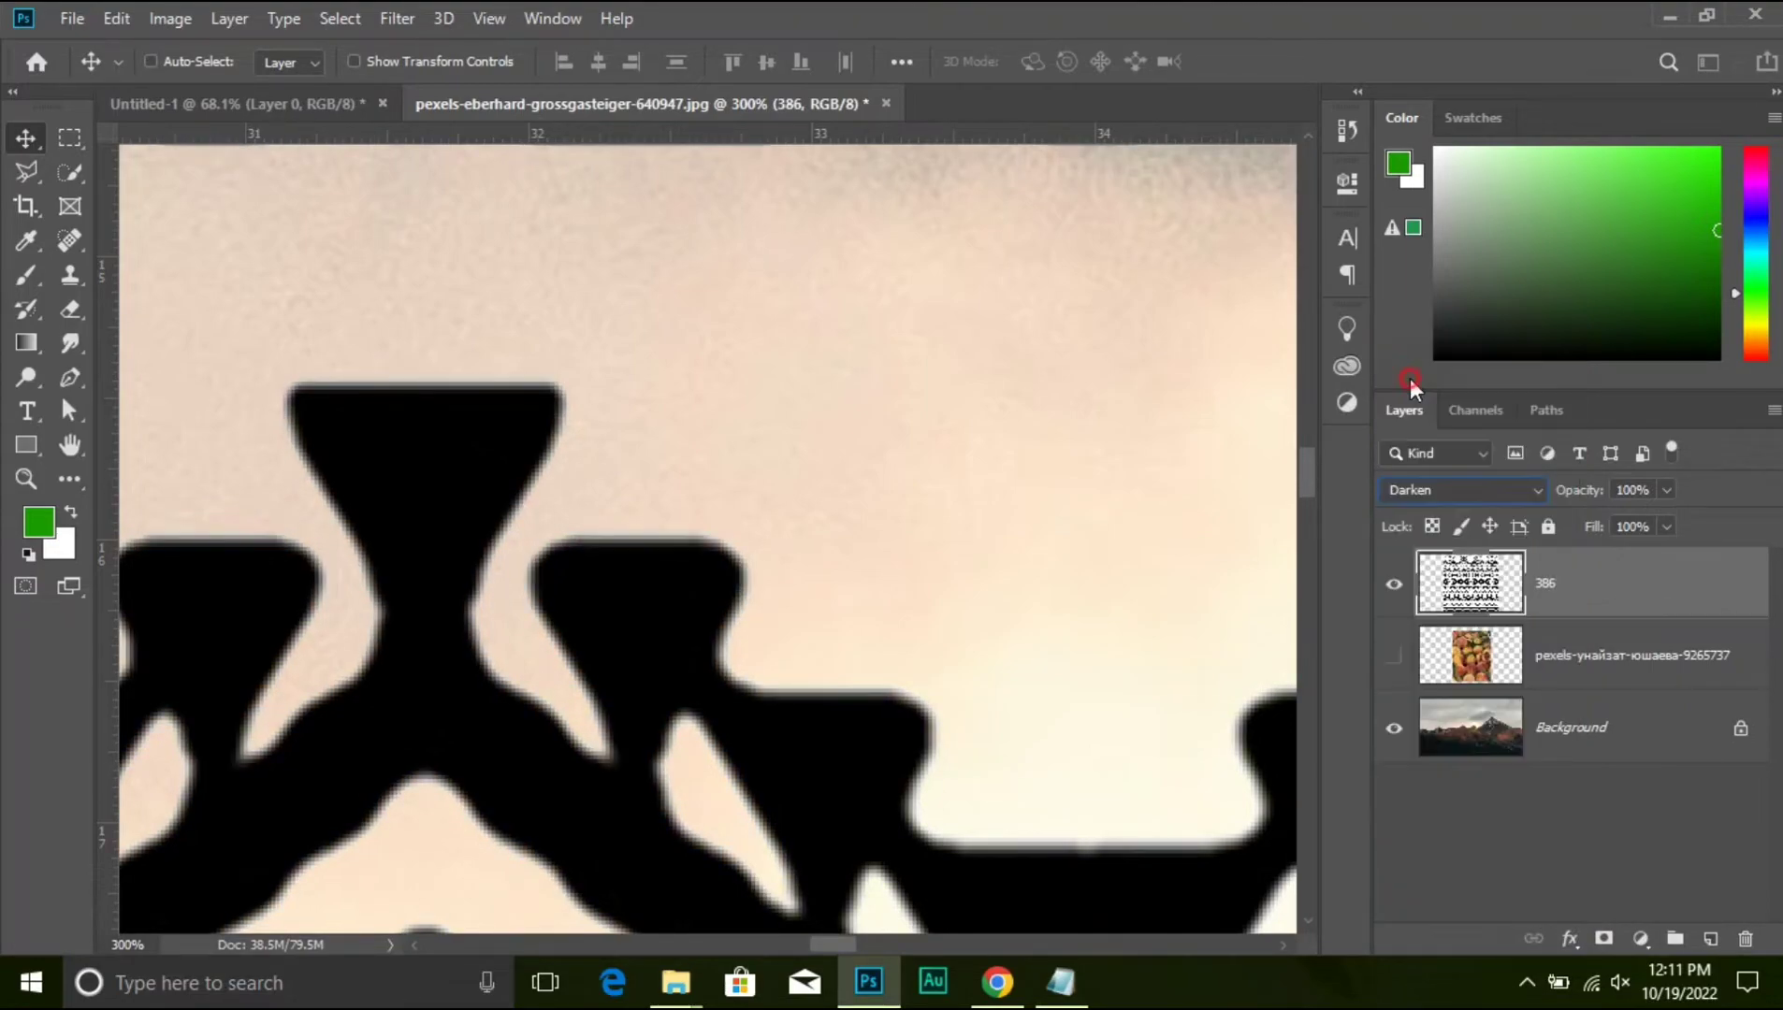
- Reset the pattern layer's blend mode to Normal for comparison and change it to Lighten
key(ctrl+minus)
key(ctrl+minus)
key(ctrl+minus)
key(ctrl+minus)
key(ctrl+minus)
key(ctrl+minus)
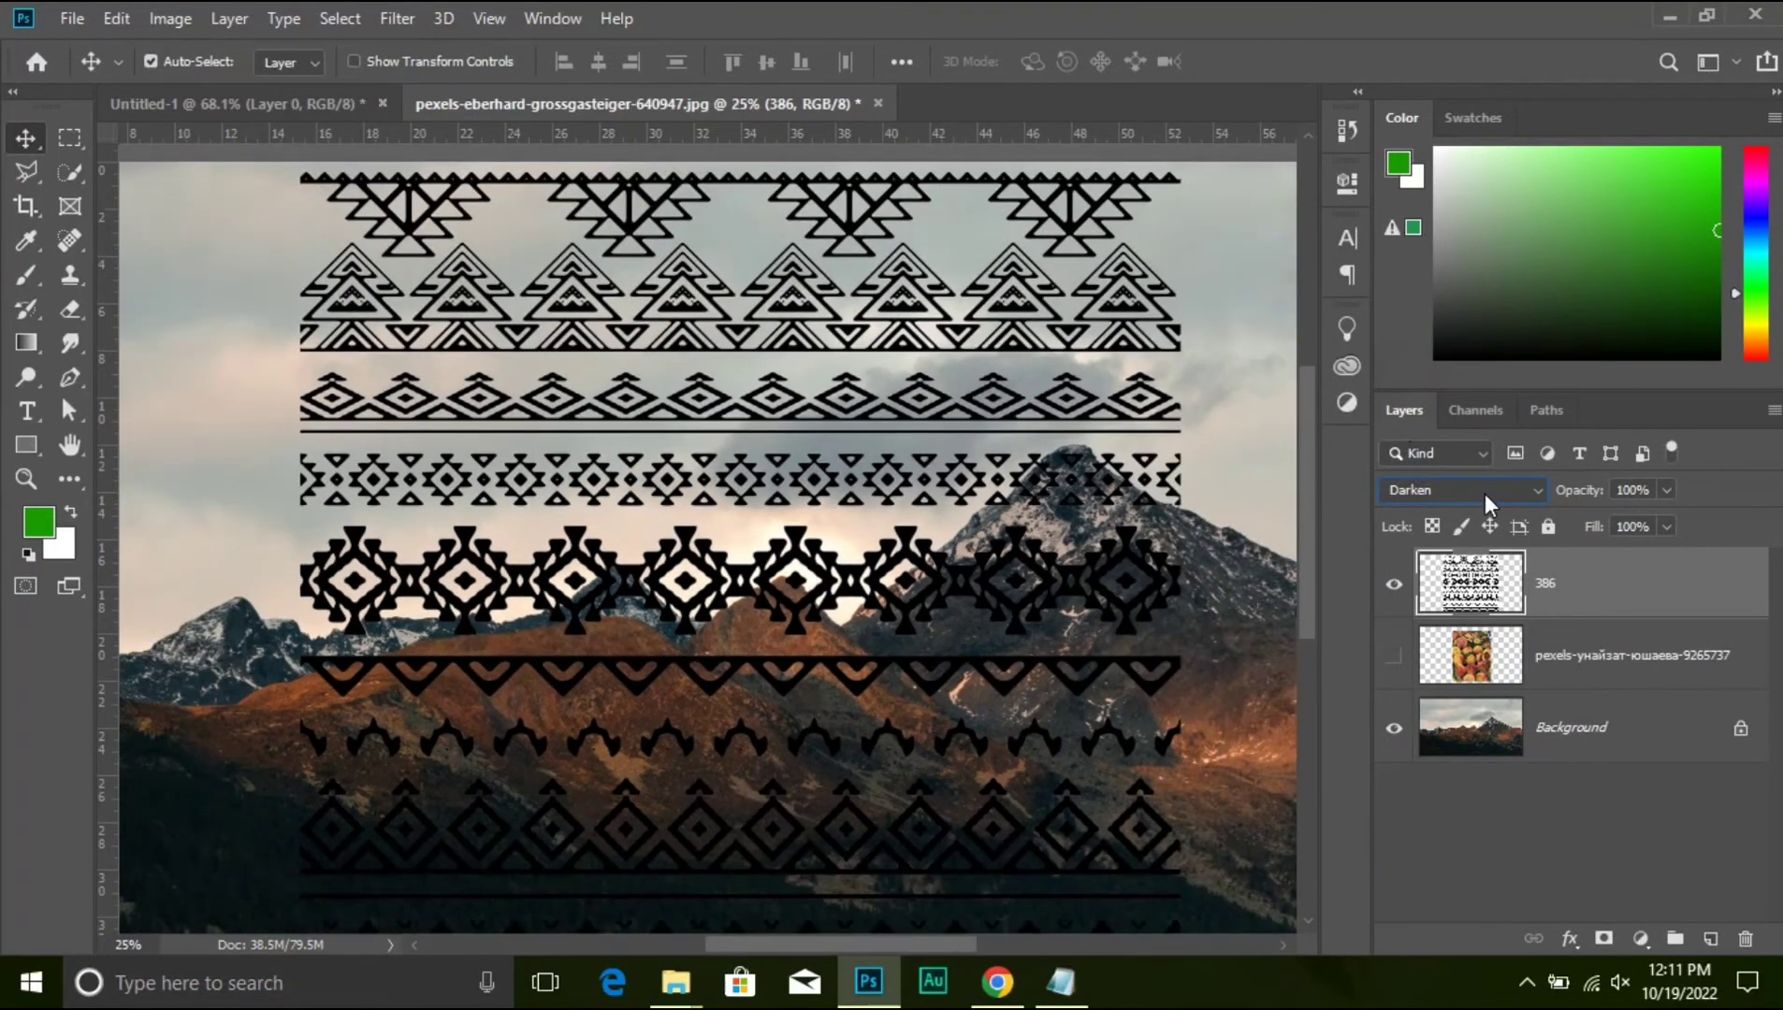
key(ctrl+minus)
click(1473, 486)
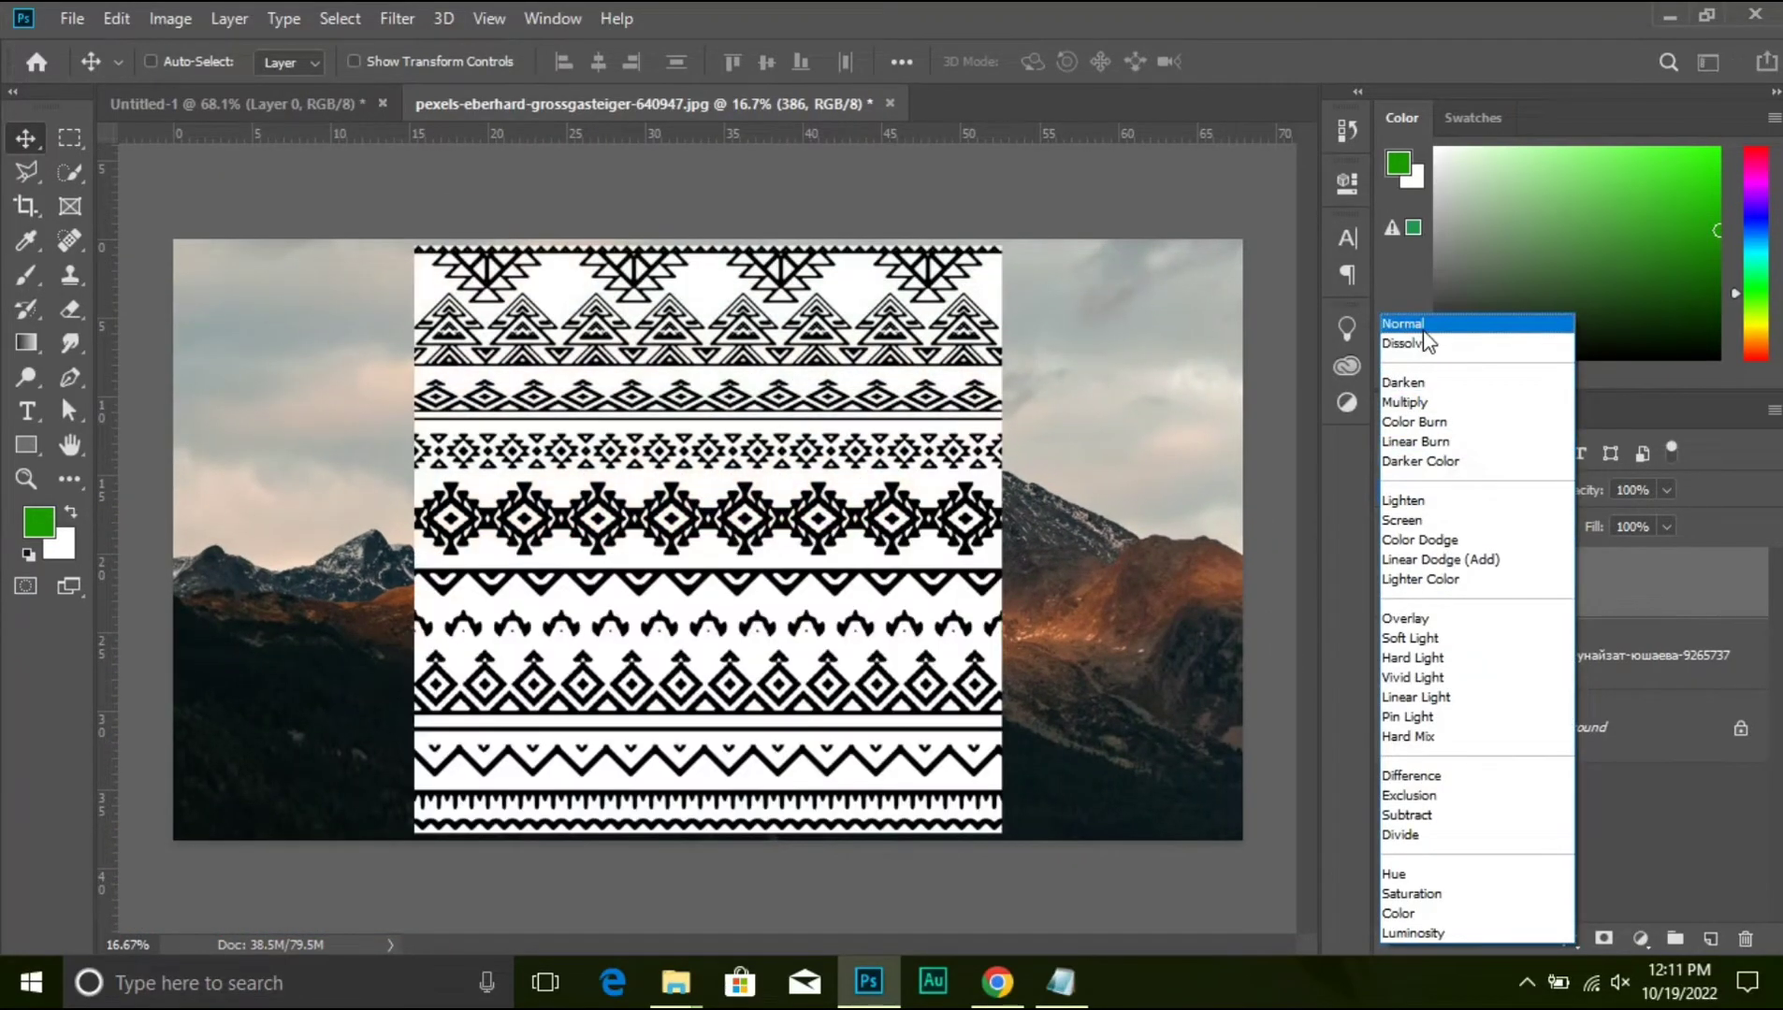
click(1422, 328)
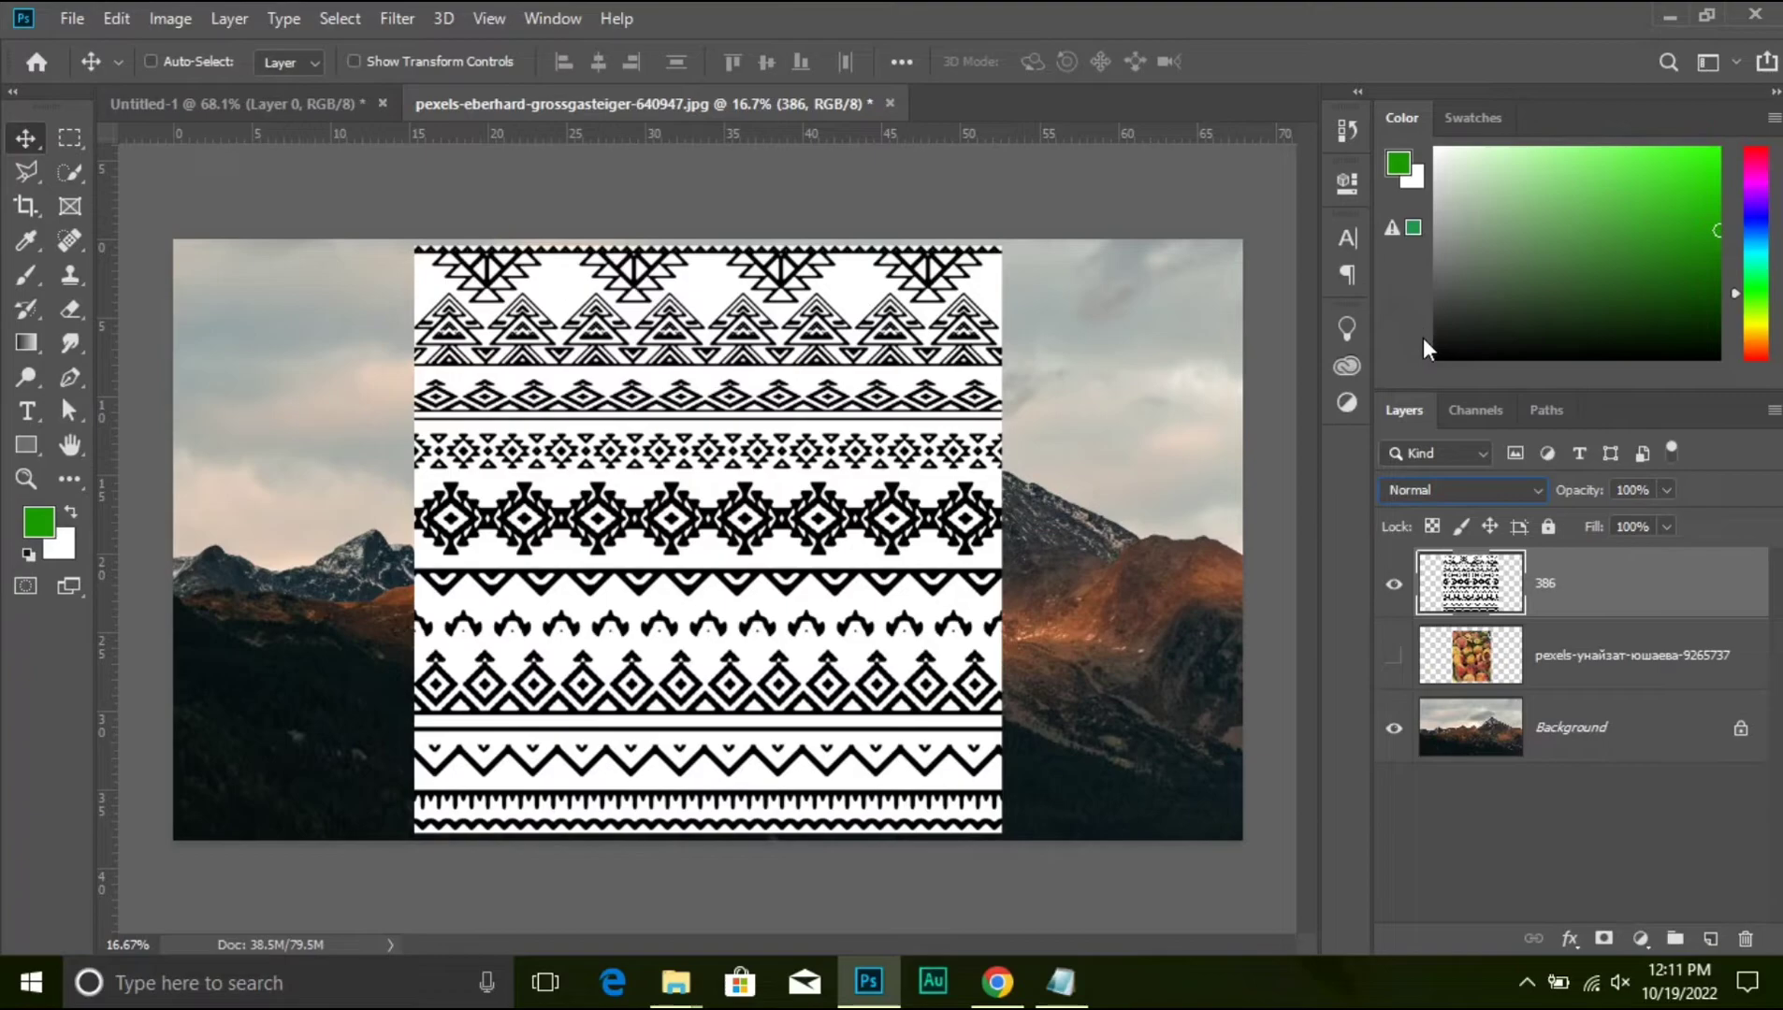
click(1463, 486)
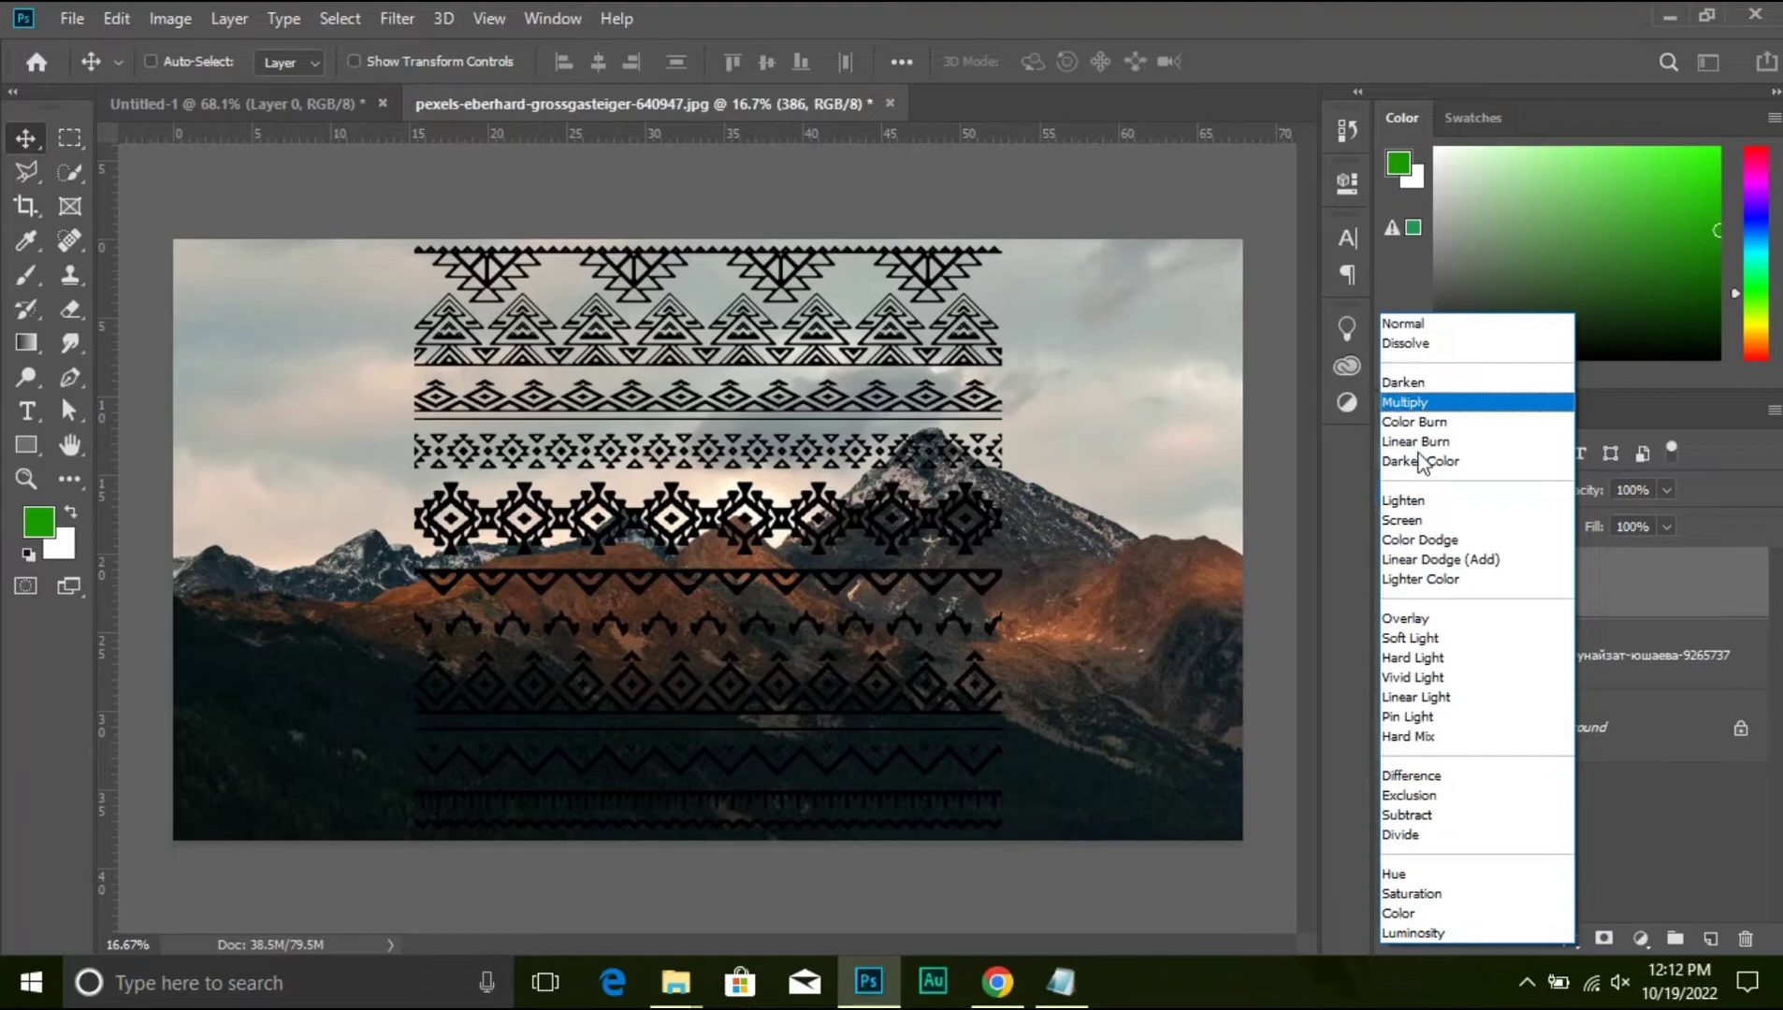
click(1428, 510)
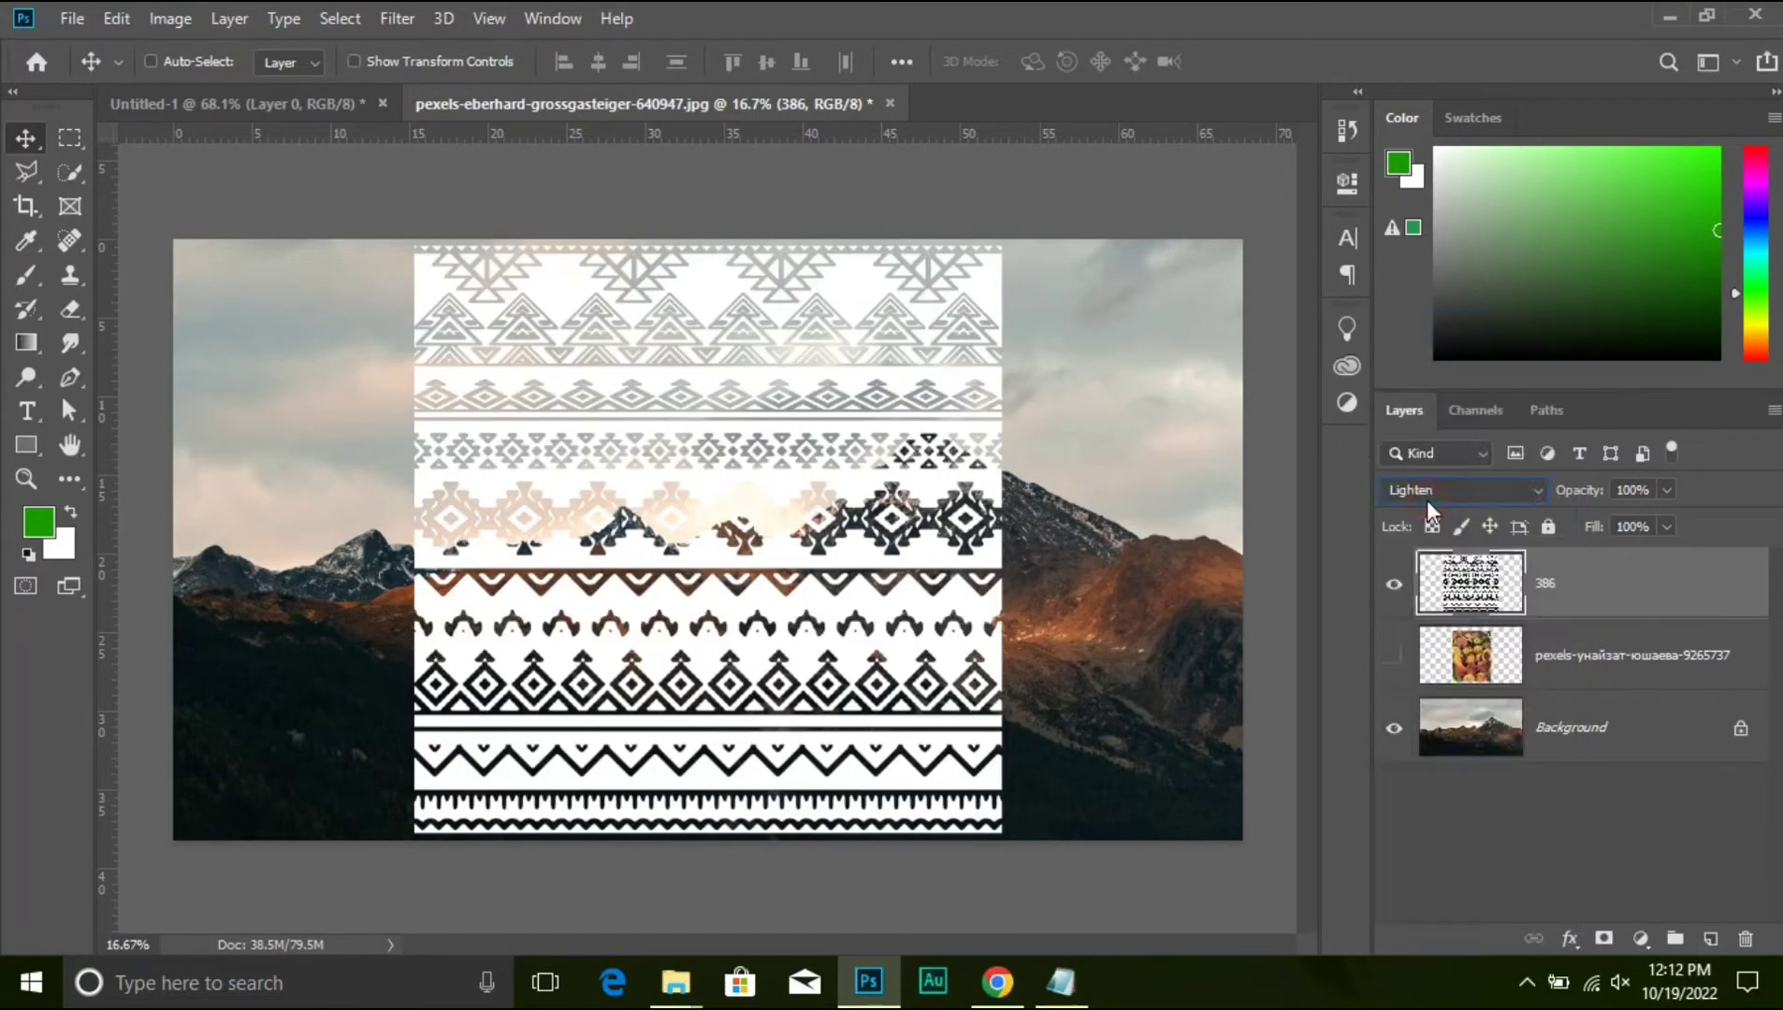
- Examine at 300% how the Lighten mode blends the pattern's dark shapes with the mountain photo
key(ctrl+plus)
key(ctrl+plus)
key(ctrl+plus)
key(ctrl+plus)
key(ctrl+plus)
key(ctrl+plus)
key(ctrl+plus)
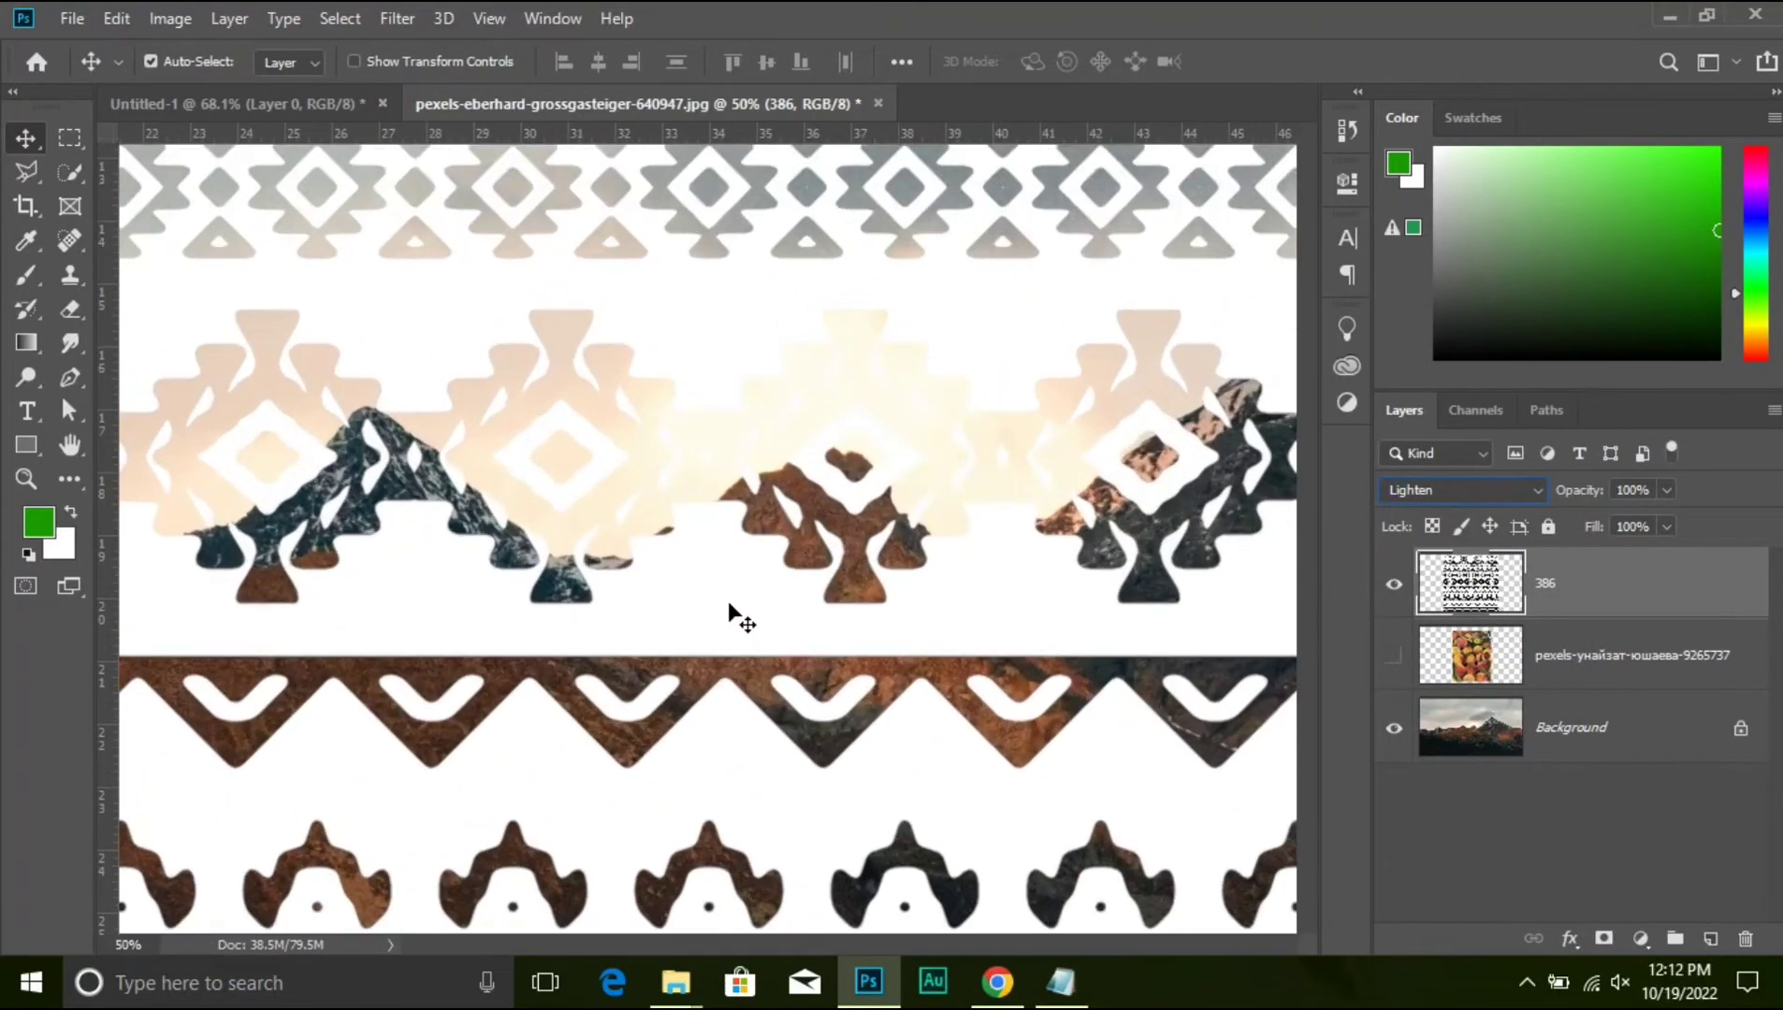
drag(761, 753, 838, 338)
drag(744, 660, 849, 351)
drag(657, 482, 828, 522)
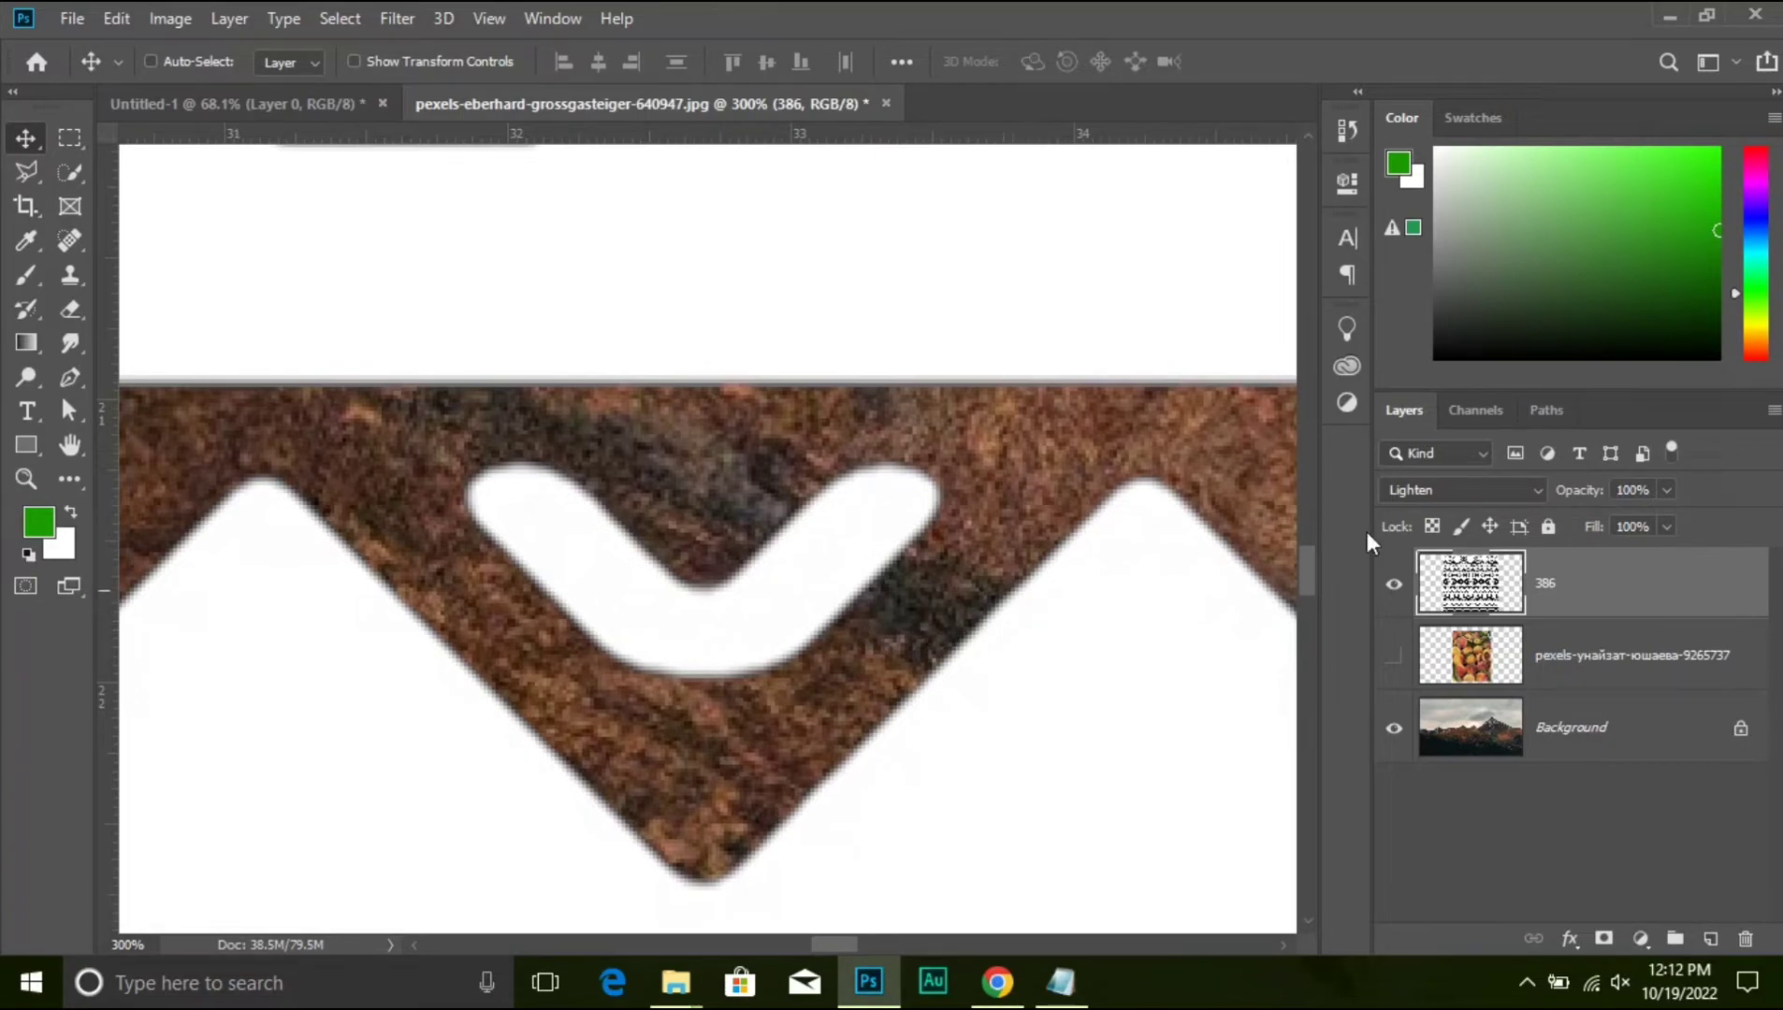
- Try Screen and Color Dodge on the pattern layer, preview Lighter Color, and return its blend mode to Lighten
click(1436, 491)
click(1403, 522)
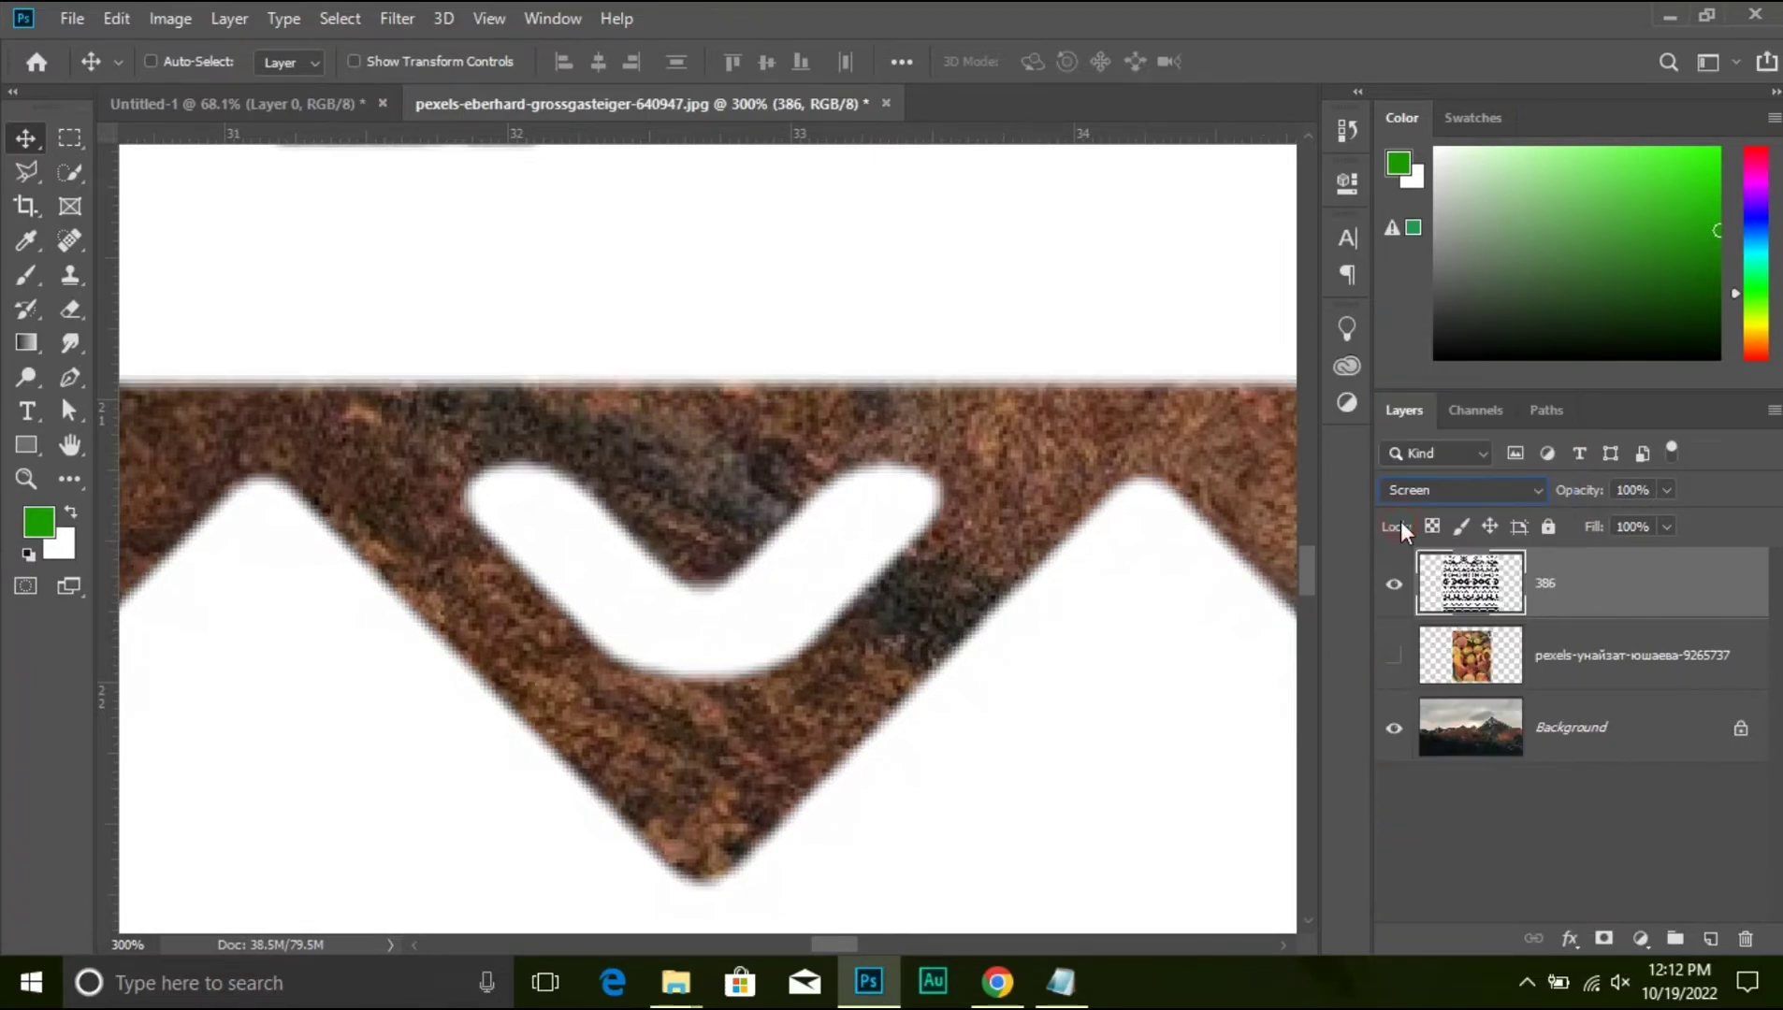
click(1479, 492)
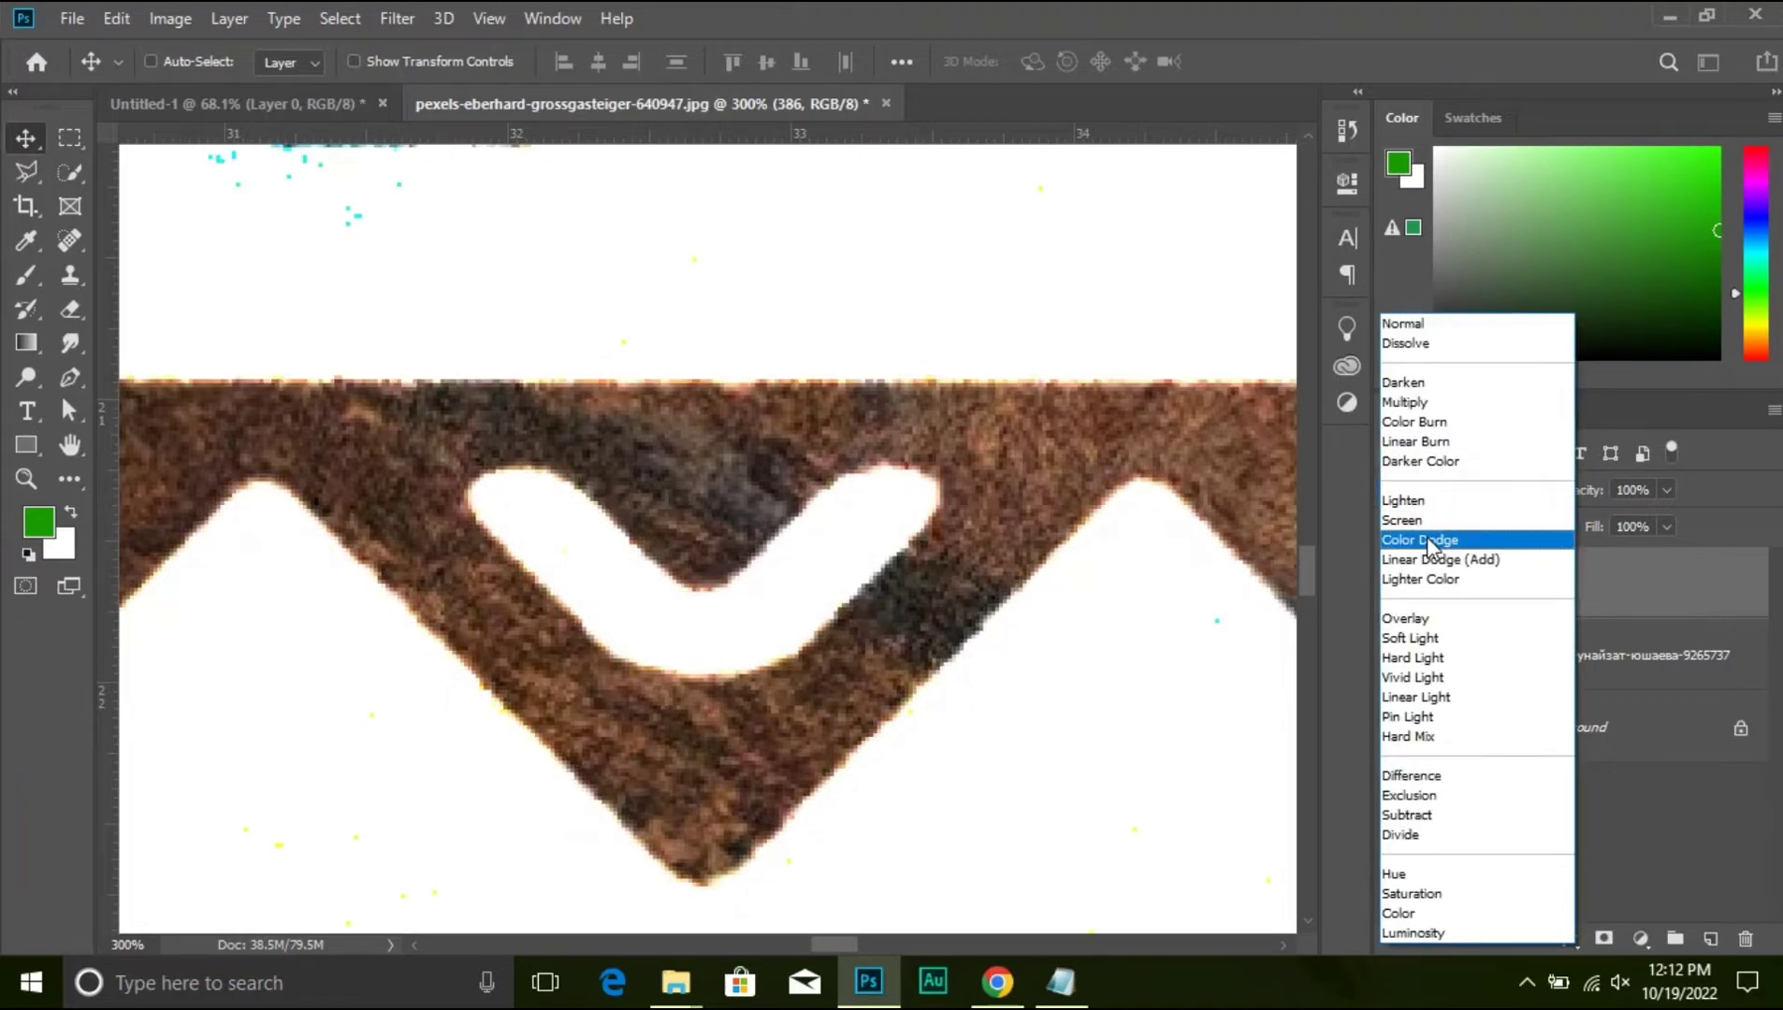
click(1431, 540)
click(1424, 492)
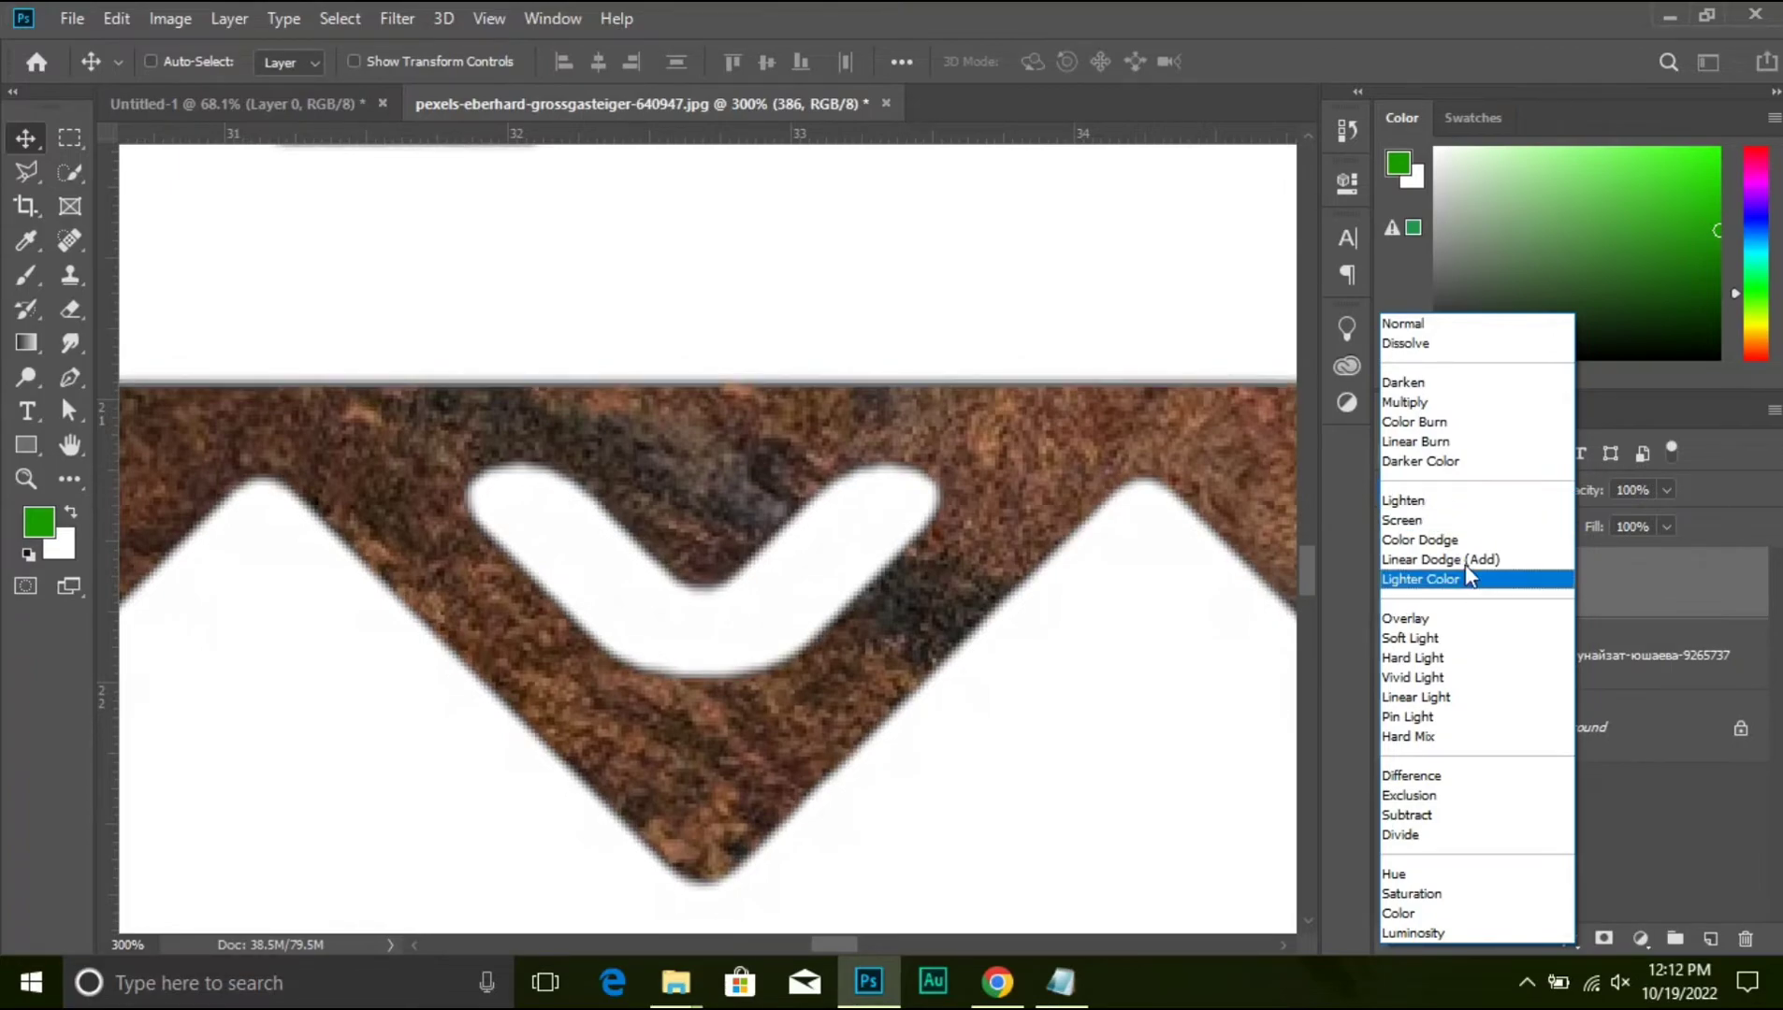
click(1431, 501)
- Change the pattern layer's blend mode to Overlay and view the effect across the whole image
click(1487, 488)
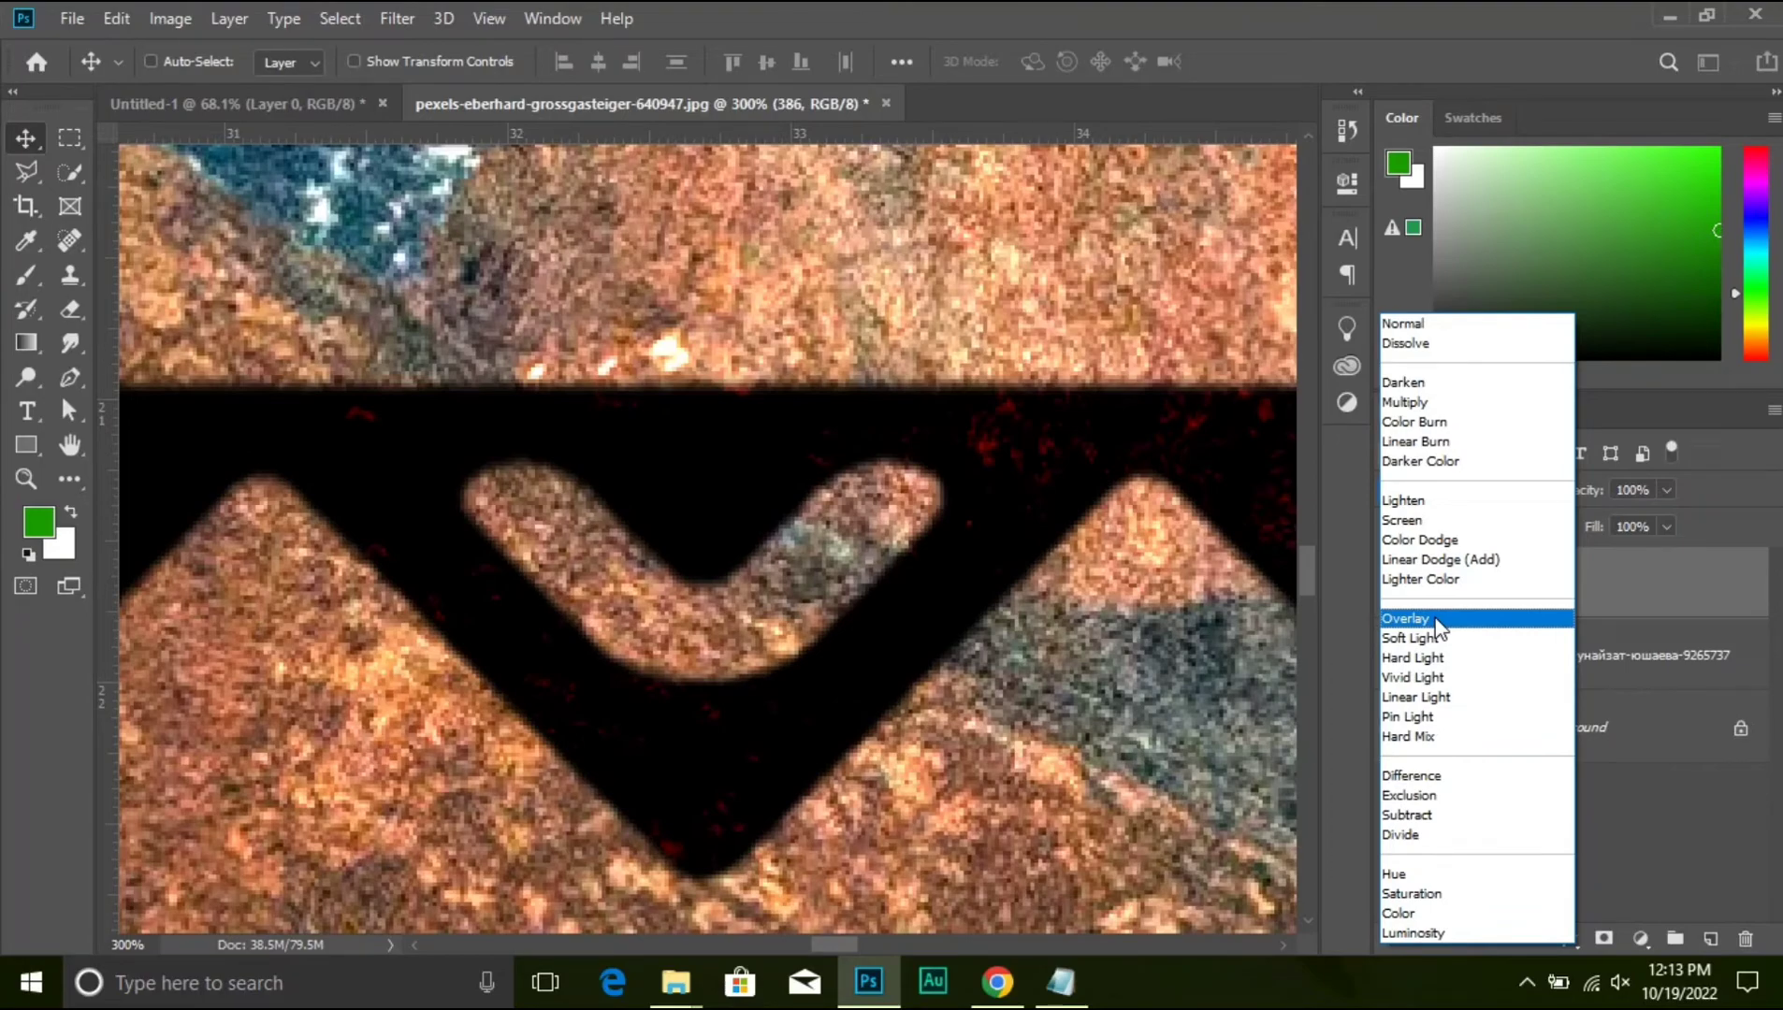
click(1406, 618)
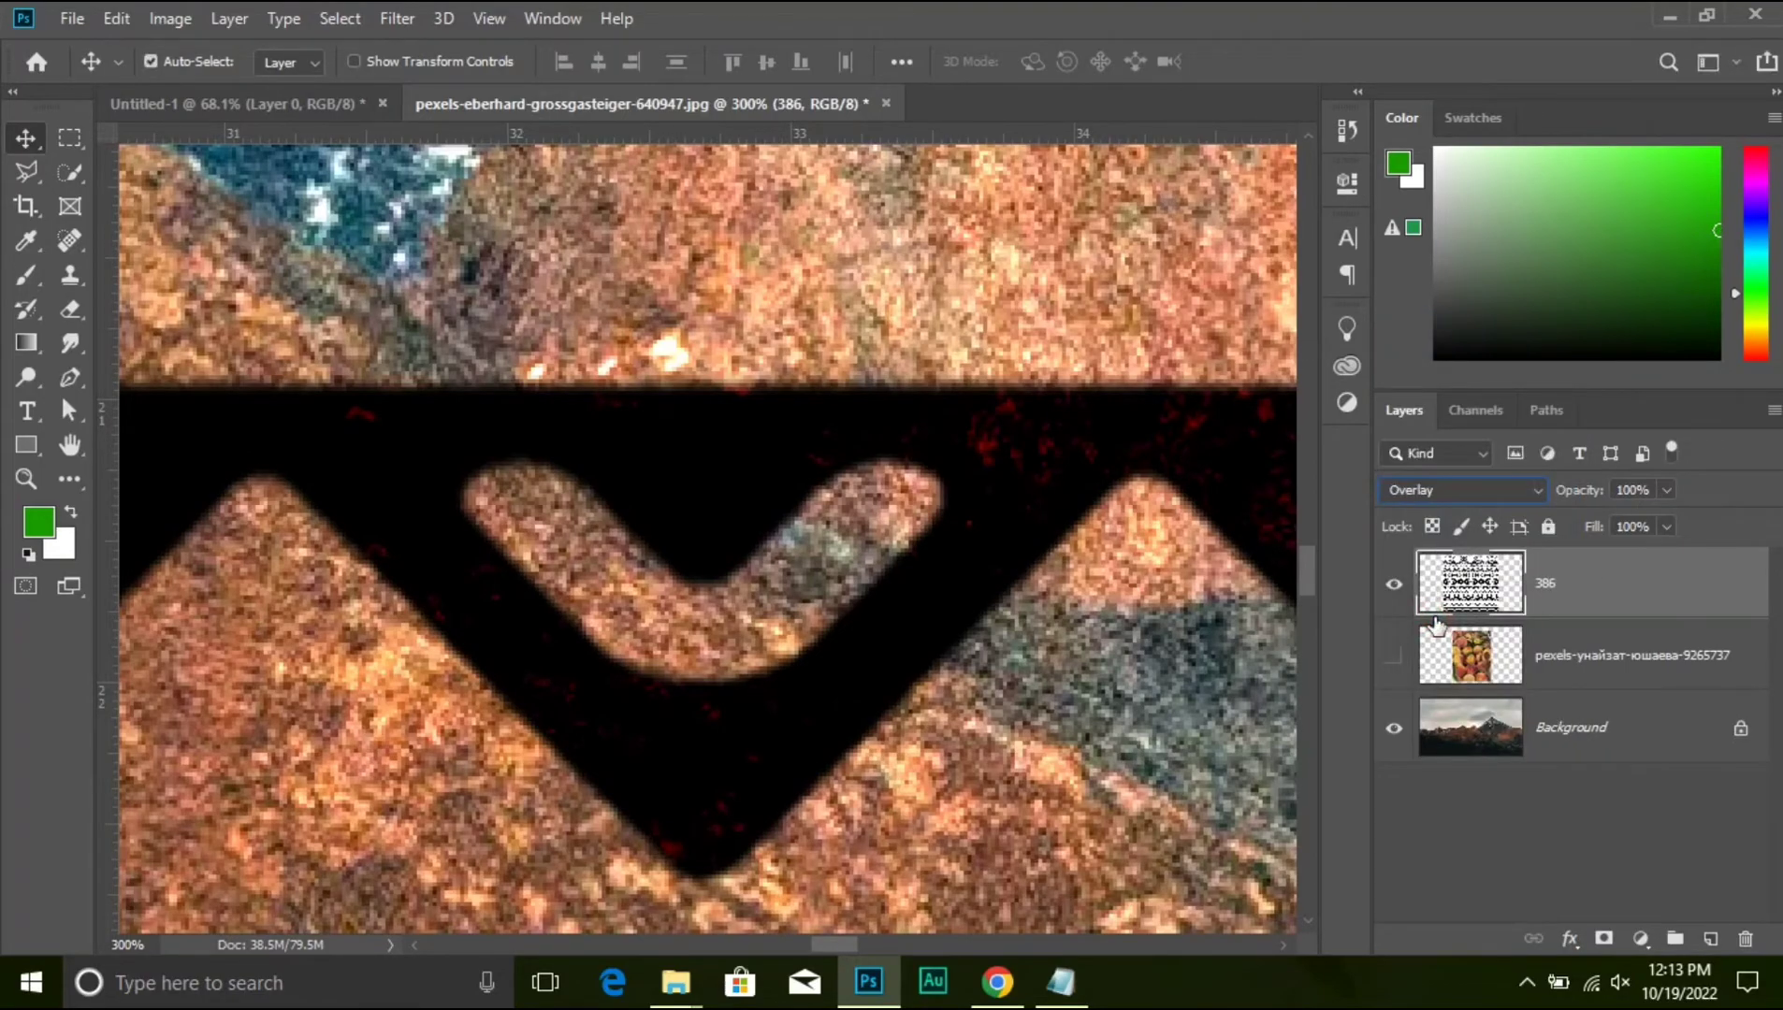
key(ctrl+minus)
key(ctrl+minus)
key(ctrl+minus)
key(ctrl+minus)
key(ctrl+minus)
key(ctrl+minus)
key(ctrl+minus)
key(ctrl+minus)
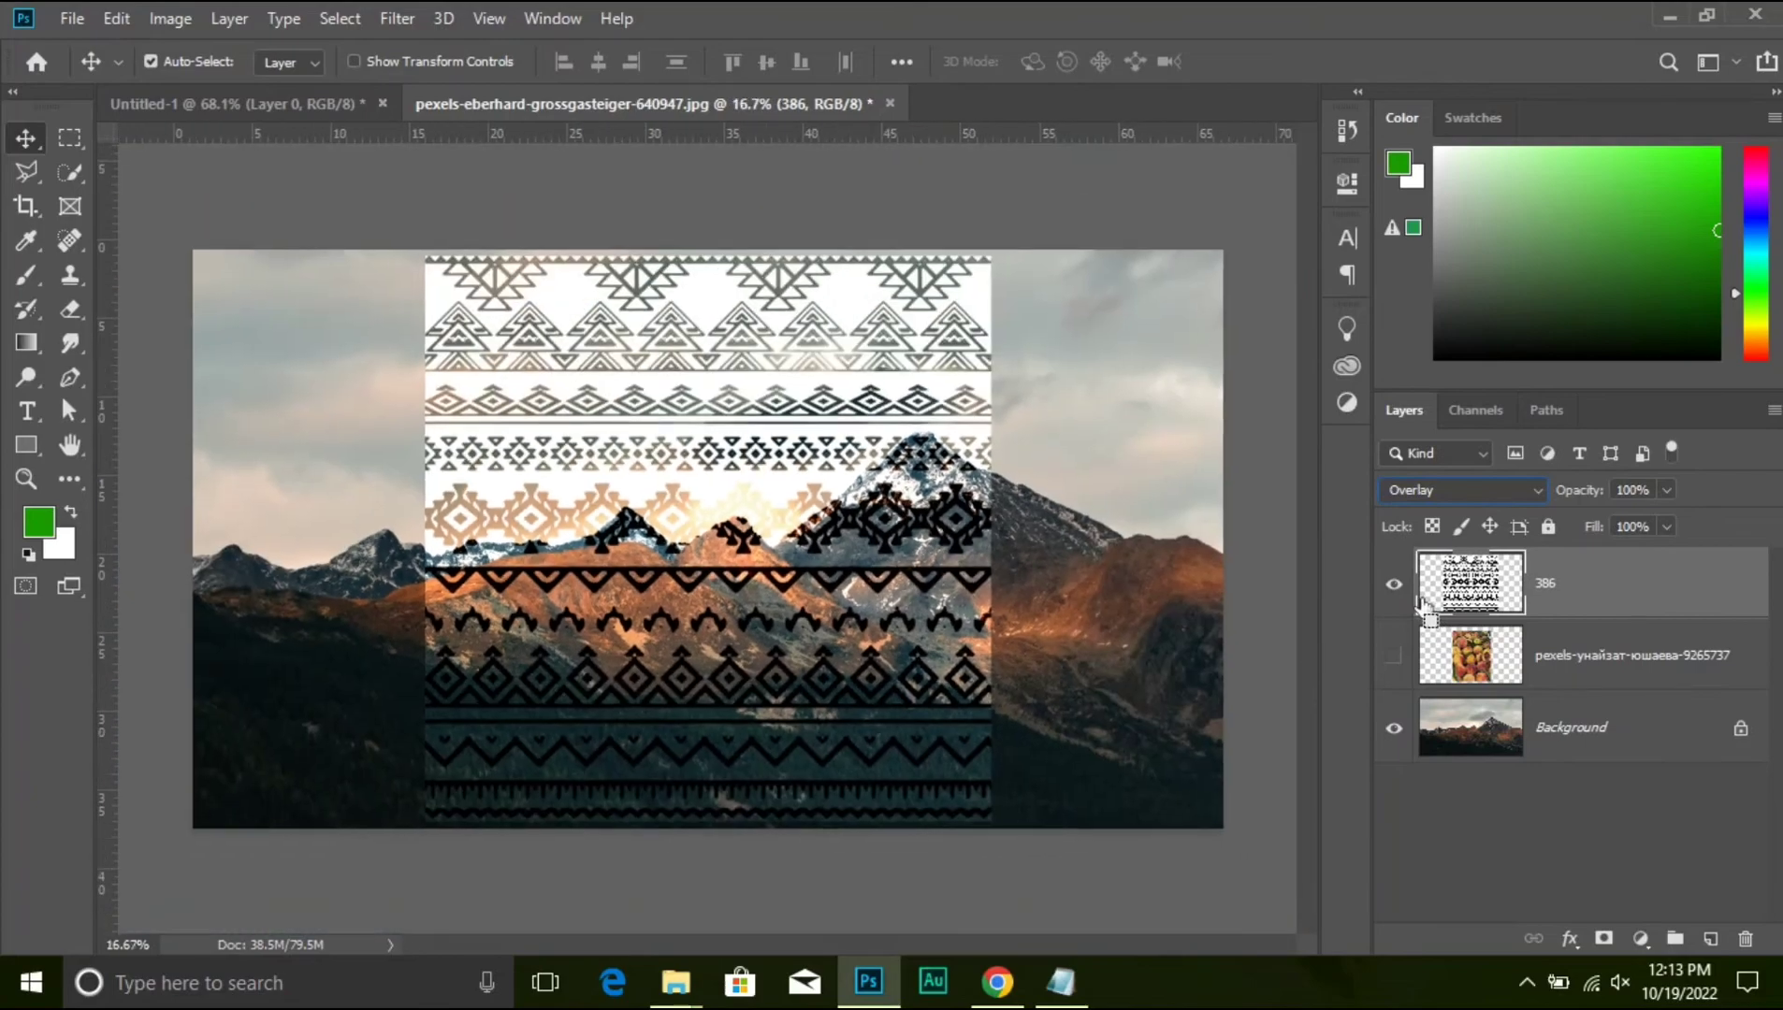
- Hide the pattern layer 386 and fit the mountain photo to the window
click(1394, 585)
key(ctrl+plus)
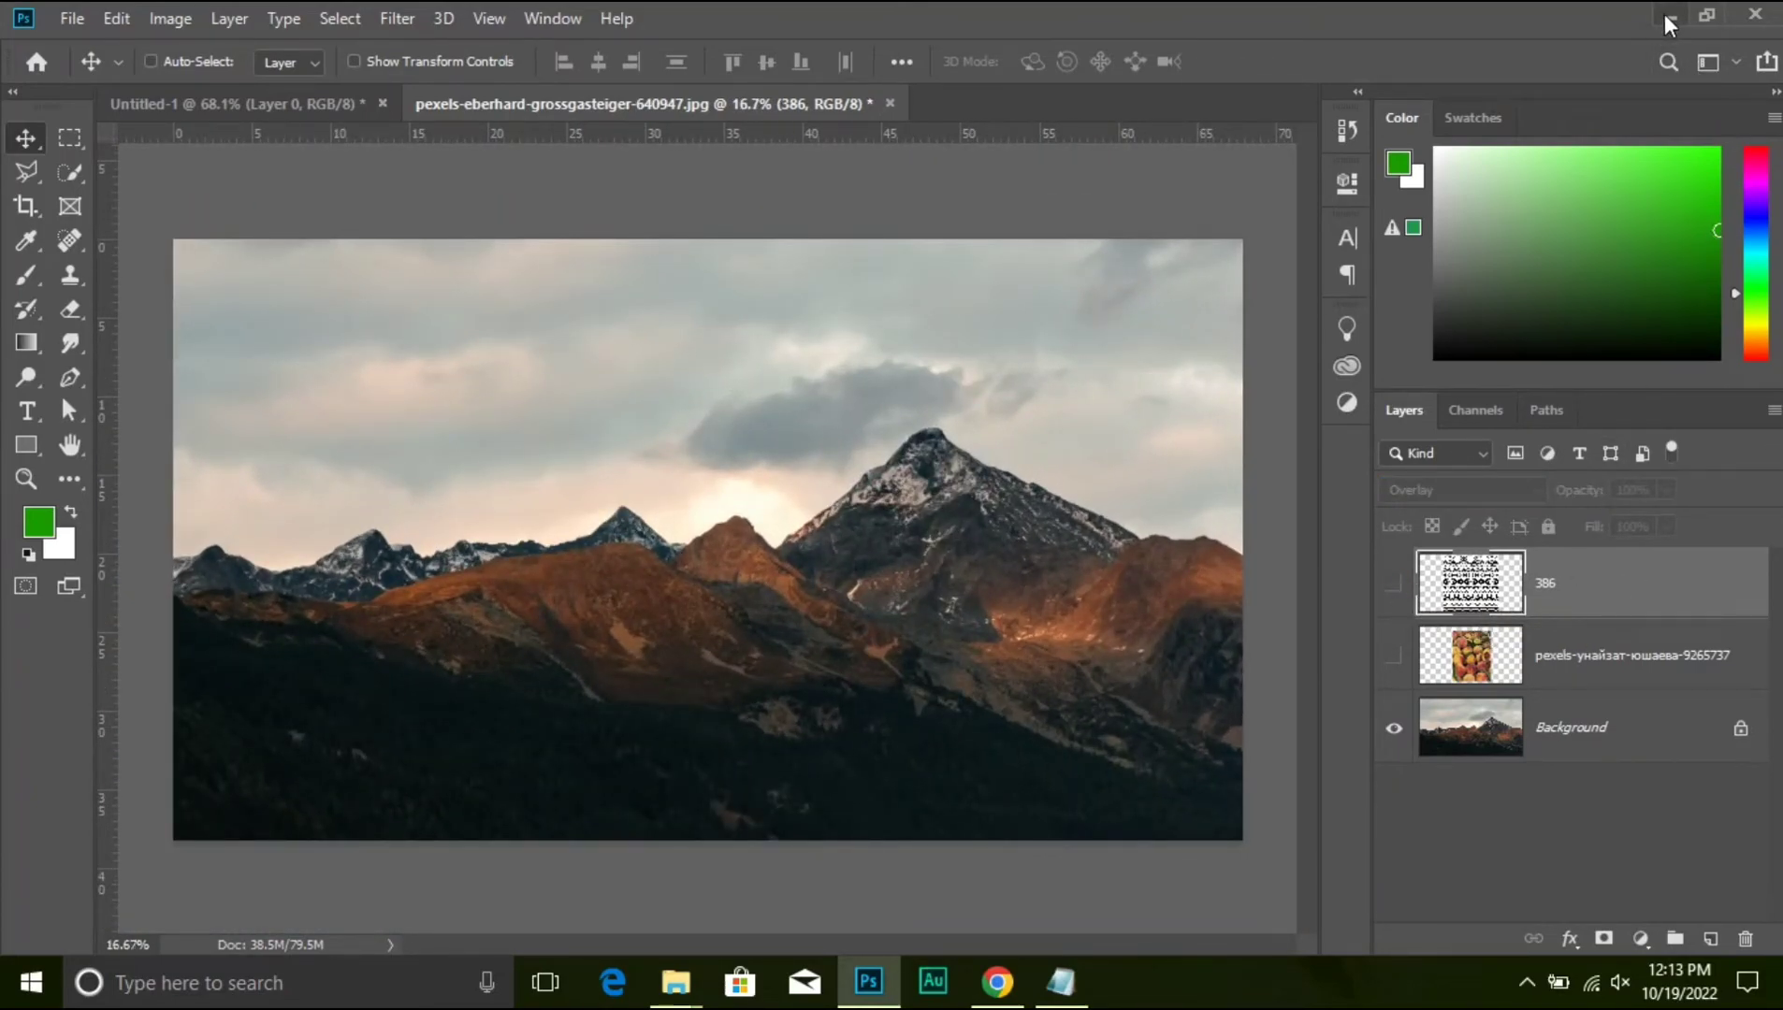
key(ctrl+0)
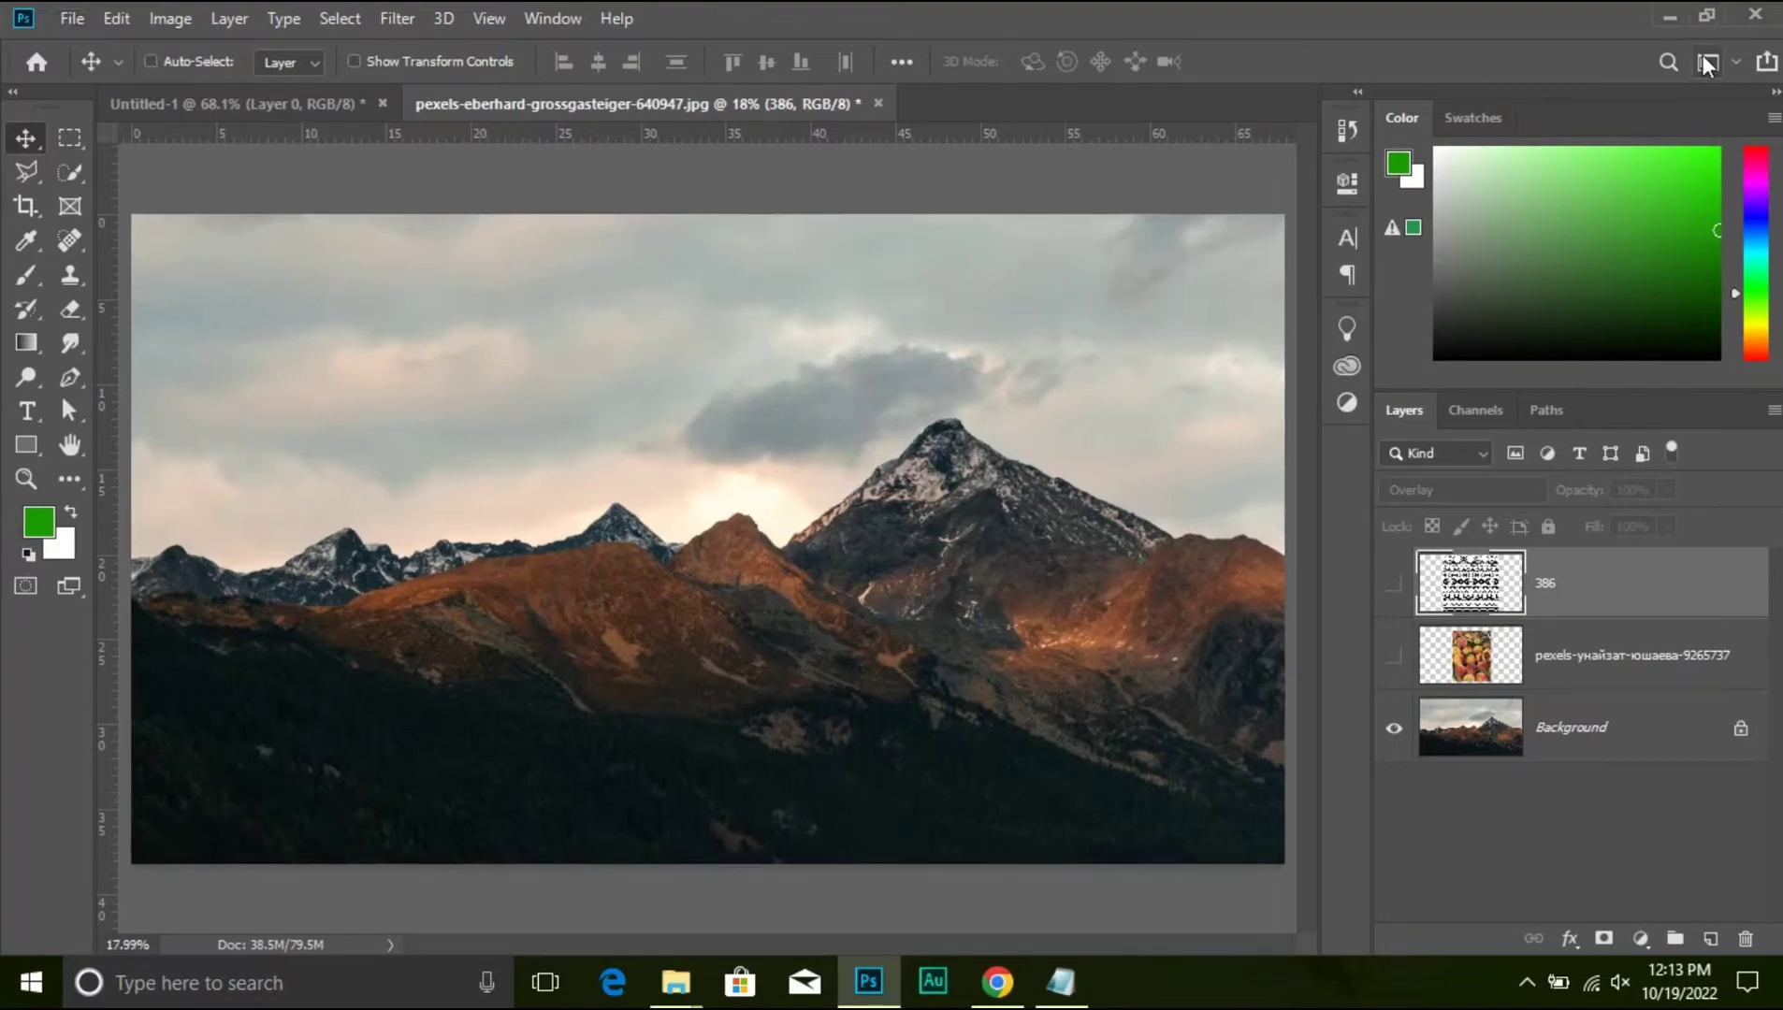
- Place the pink cloud photo over the mountains at about 180% scale and set its blend mode to Overlay
click(1674, 13)
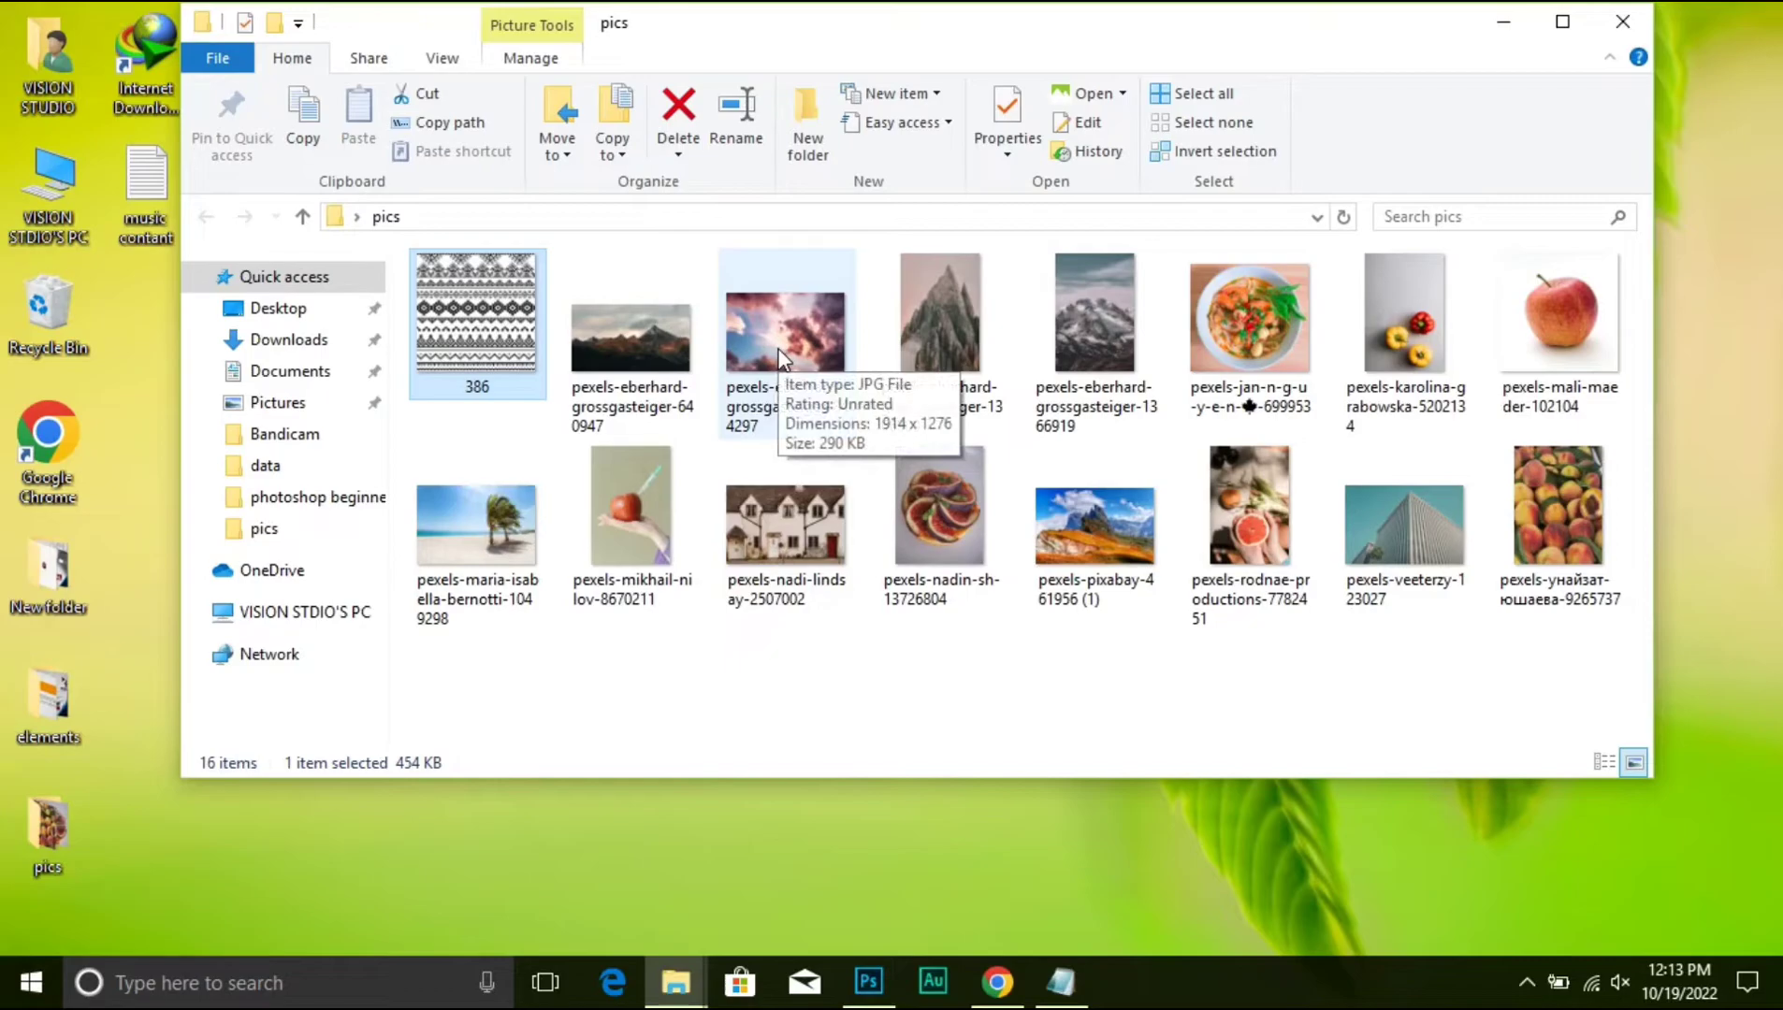
drag(779, 353, 721, 621)
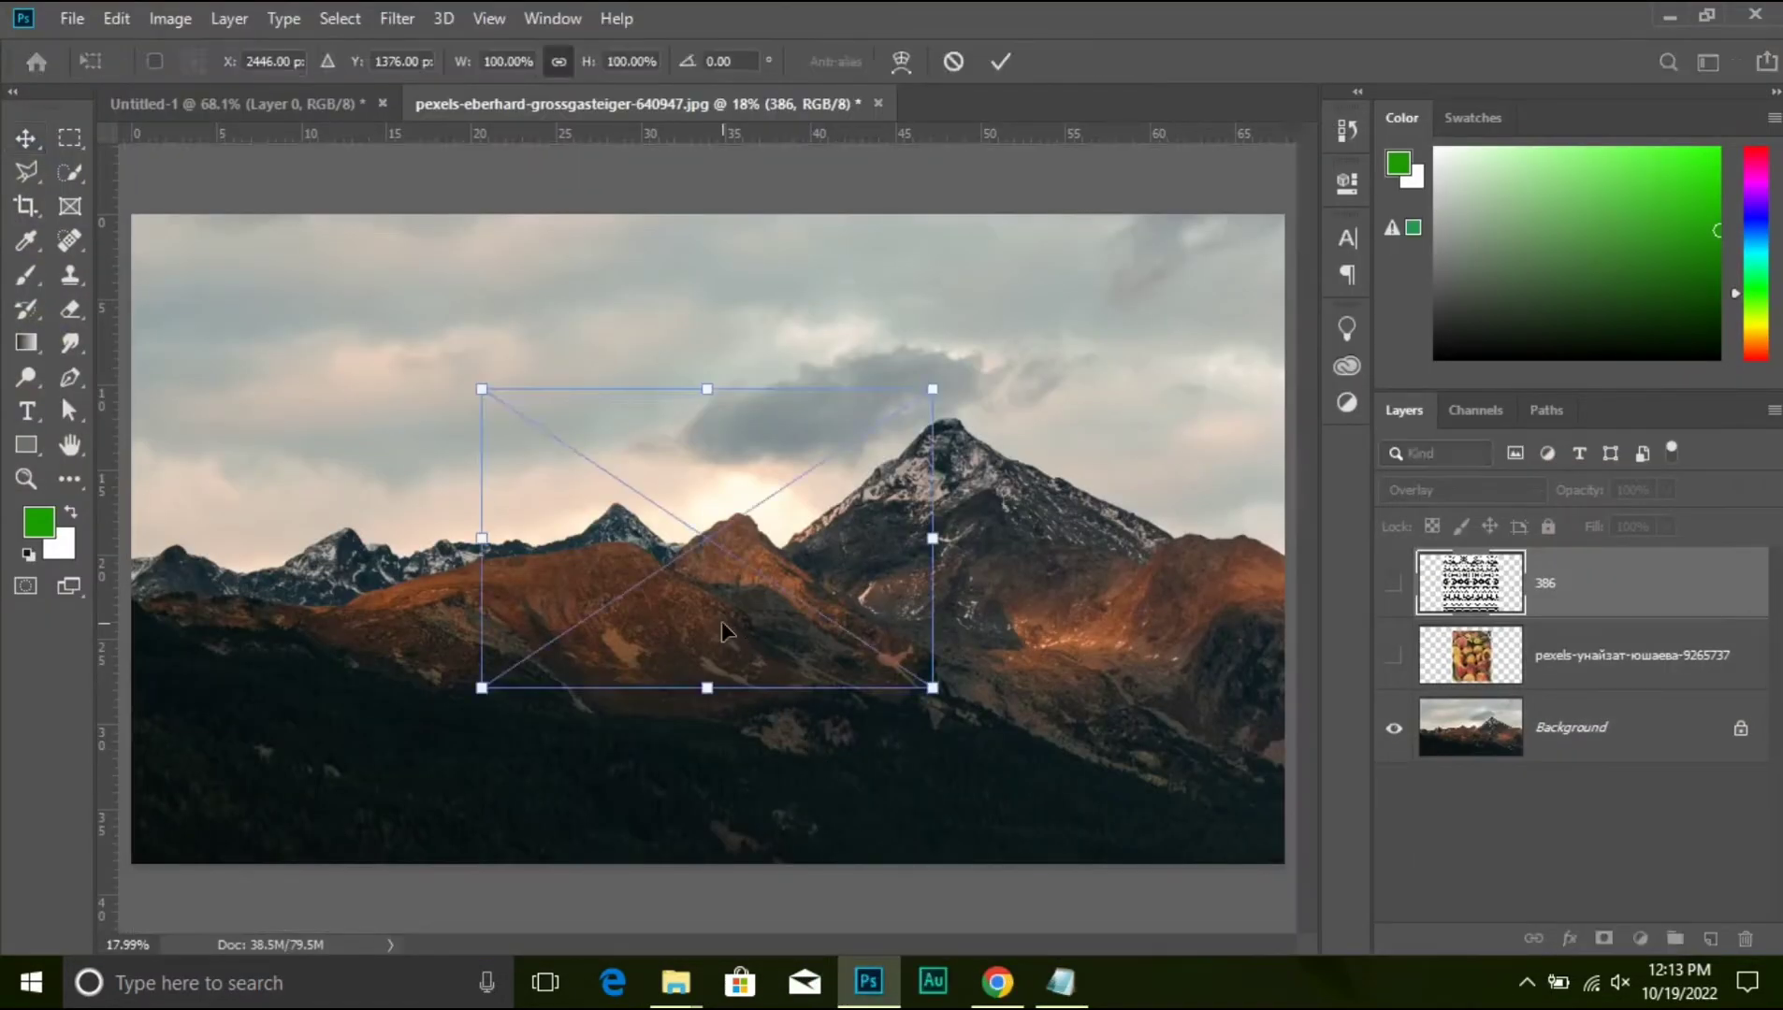
drag(933, 389, 1086, 242)
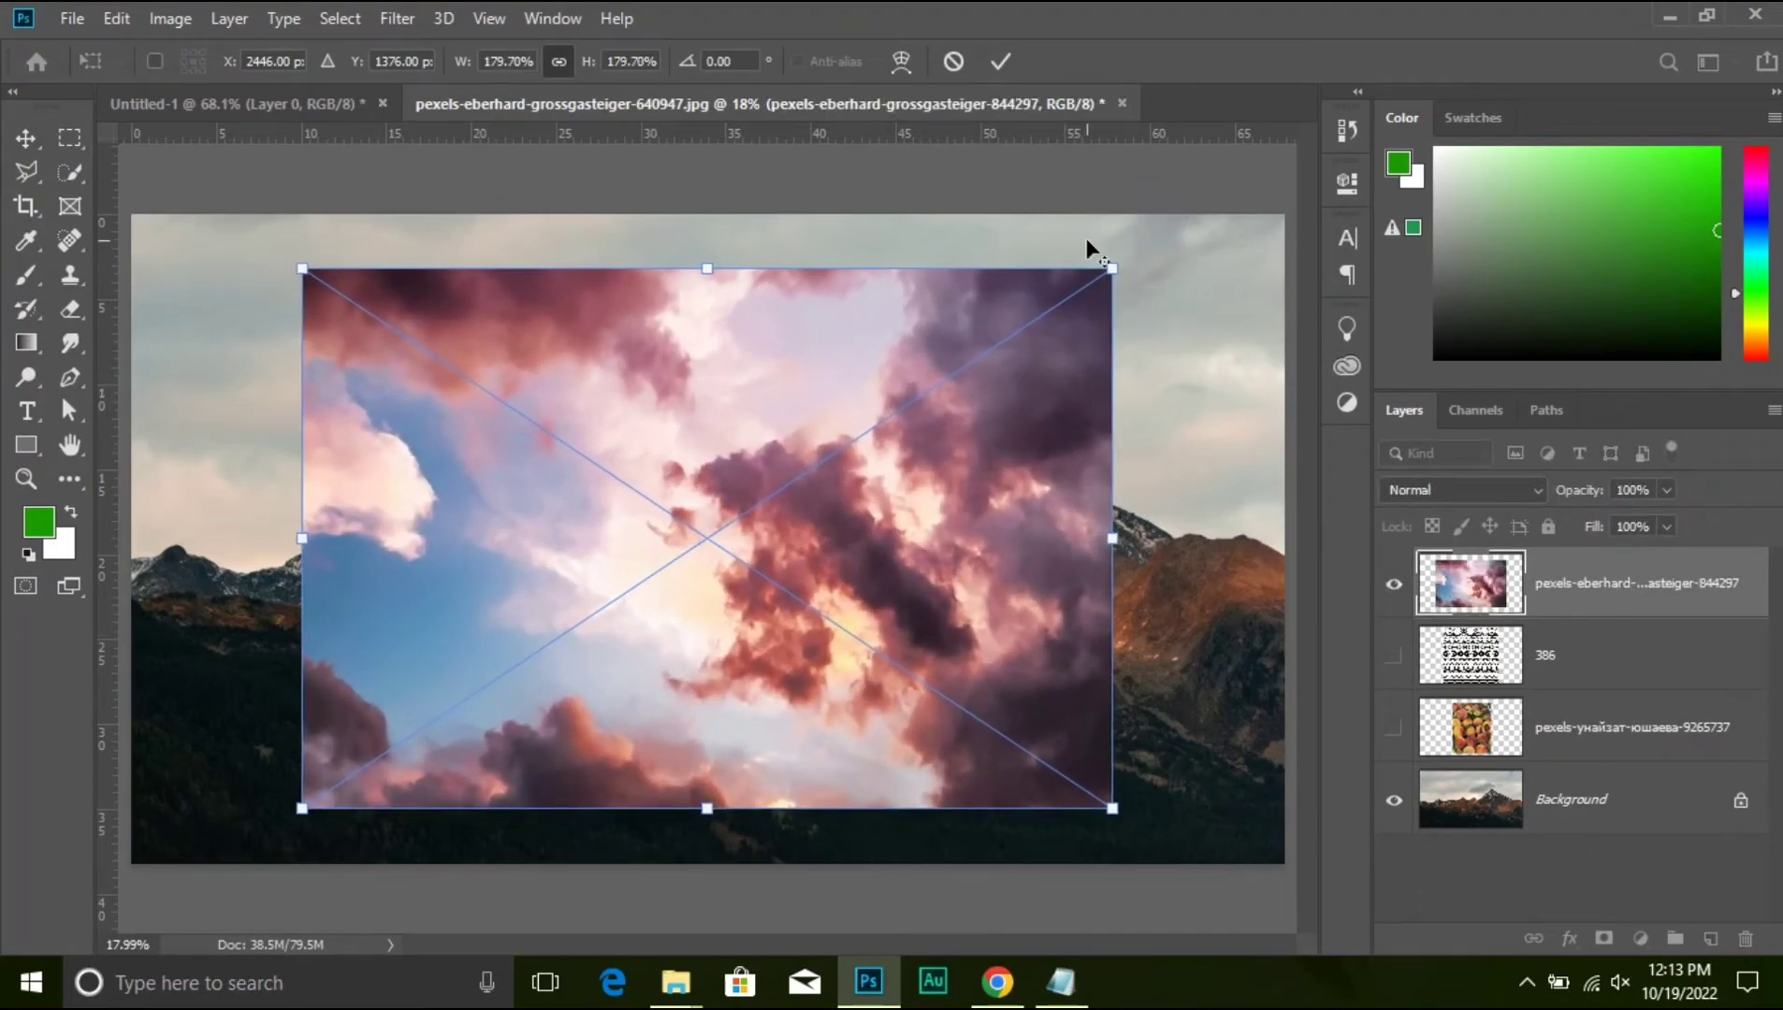
key(Return)
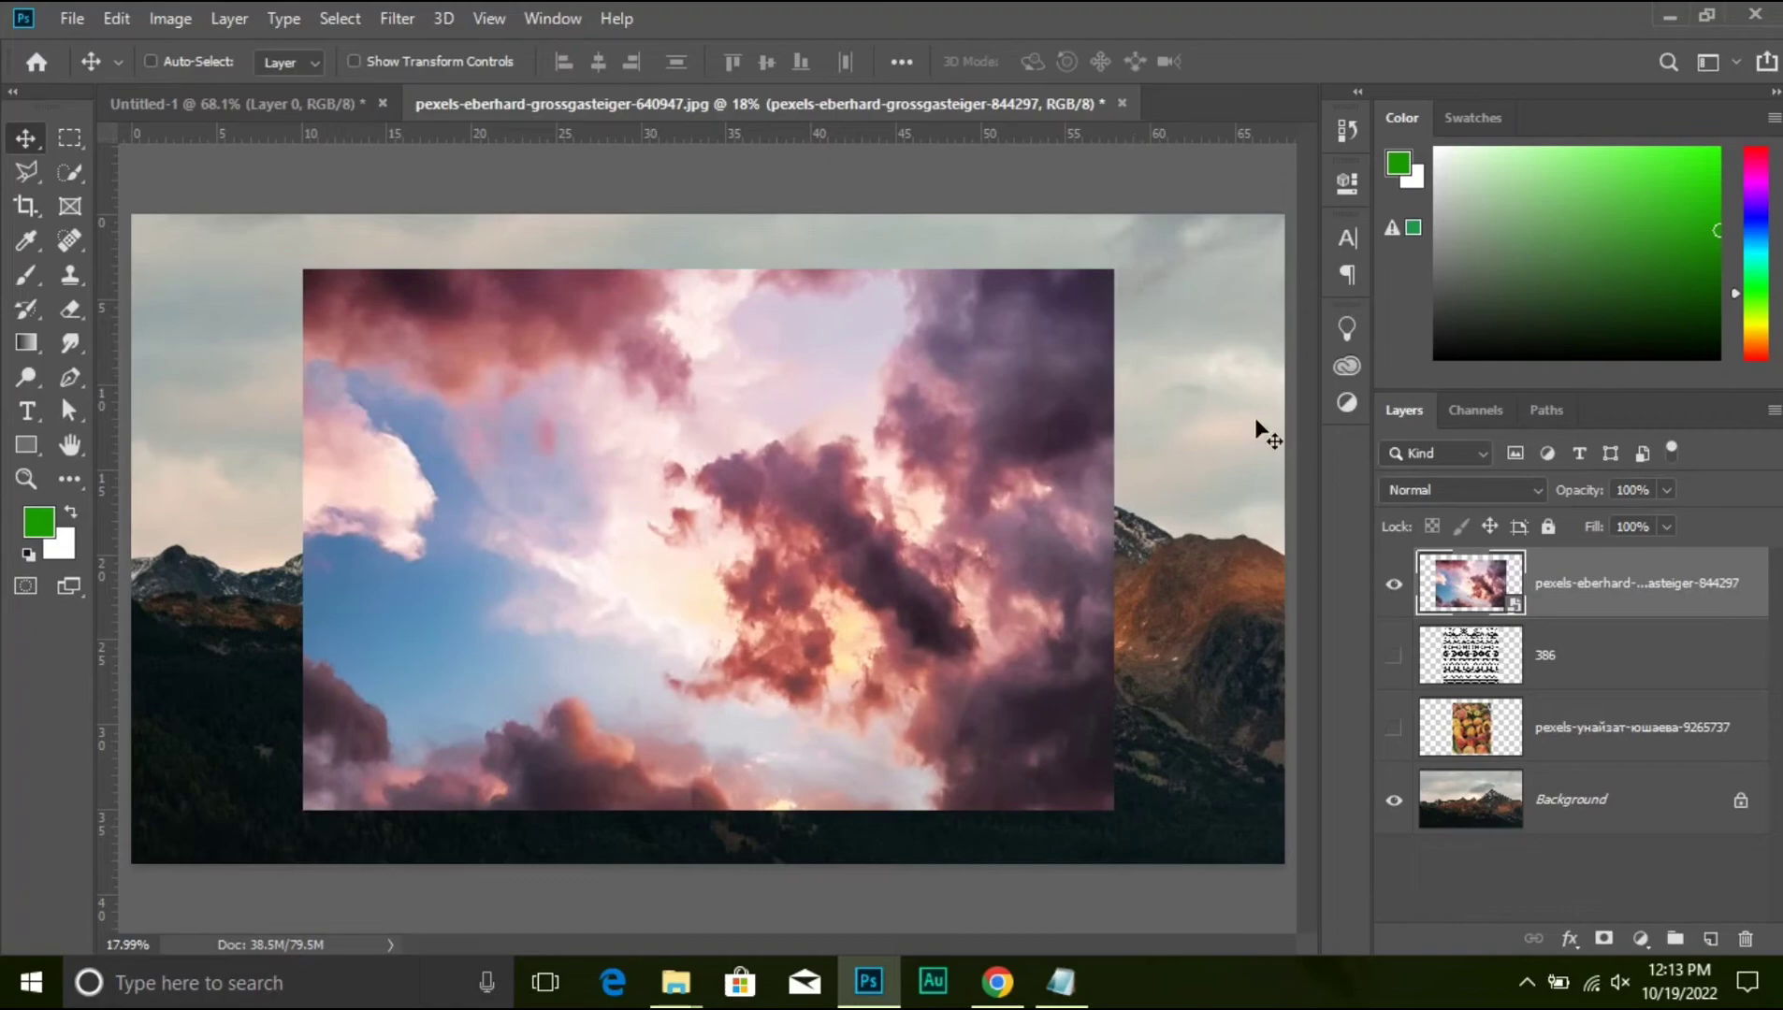
click(1443, 487)
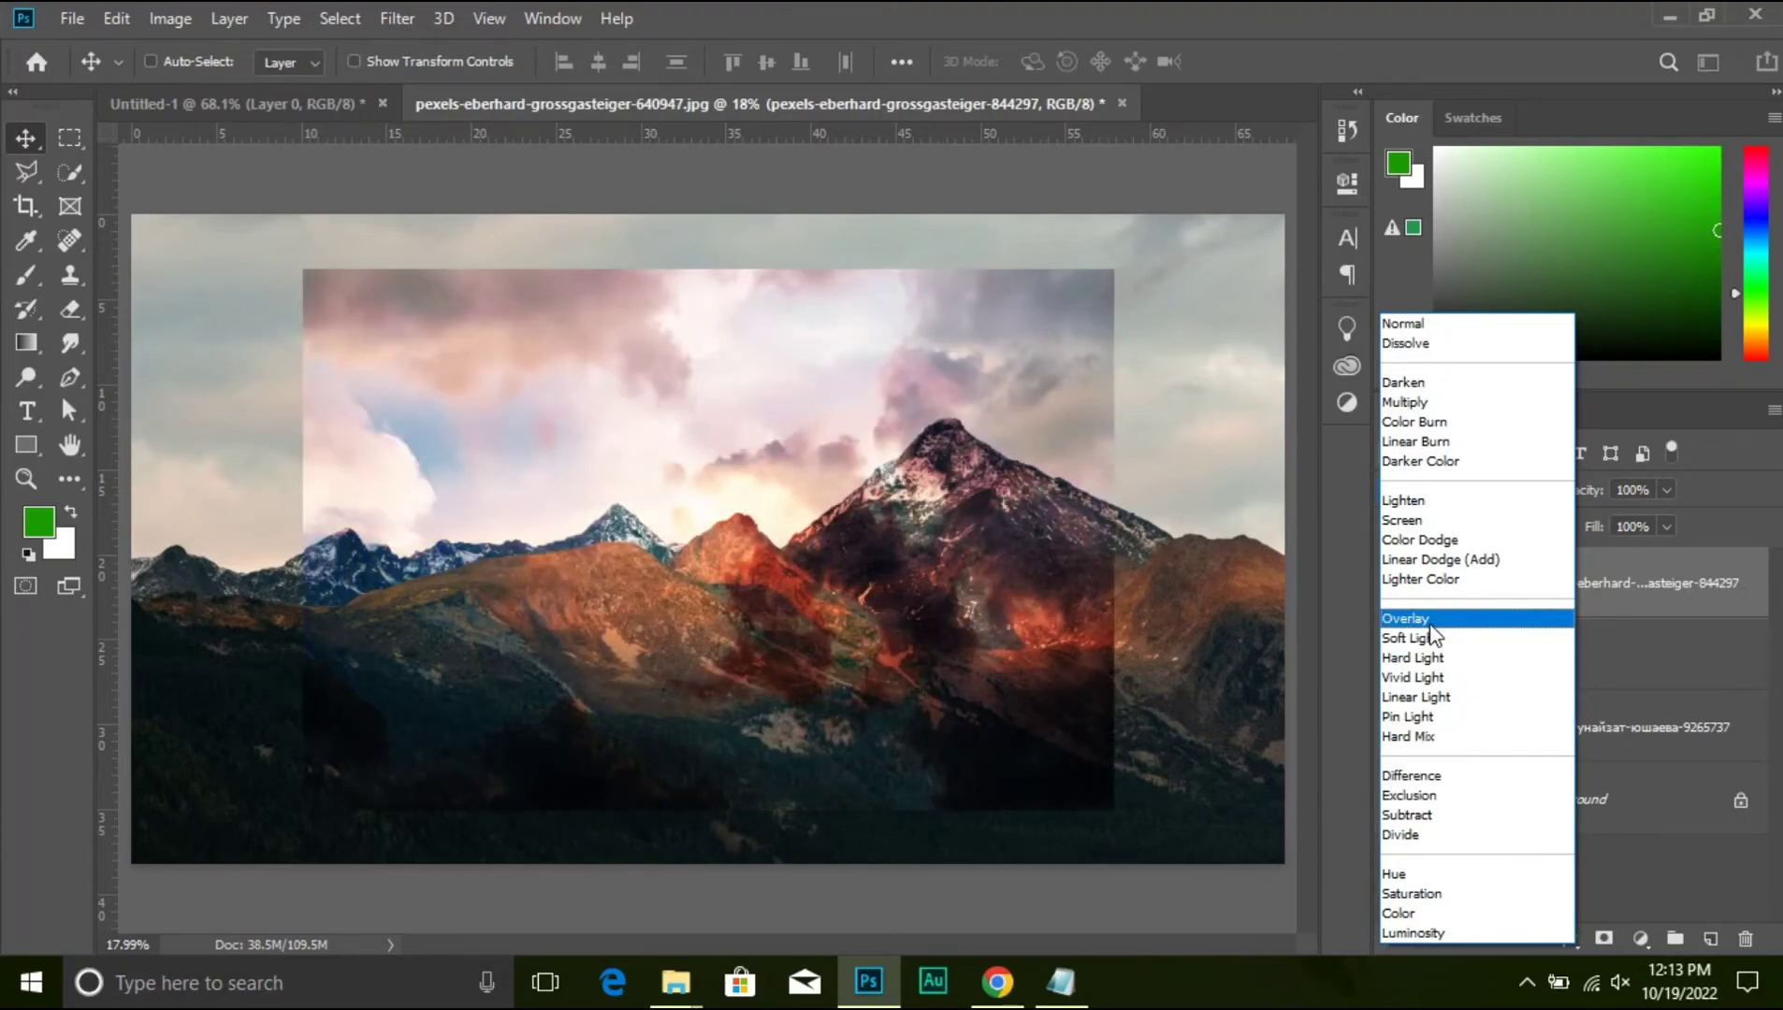
click(1429, 621)
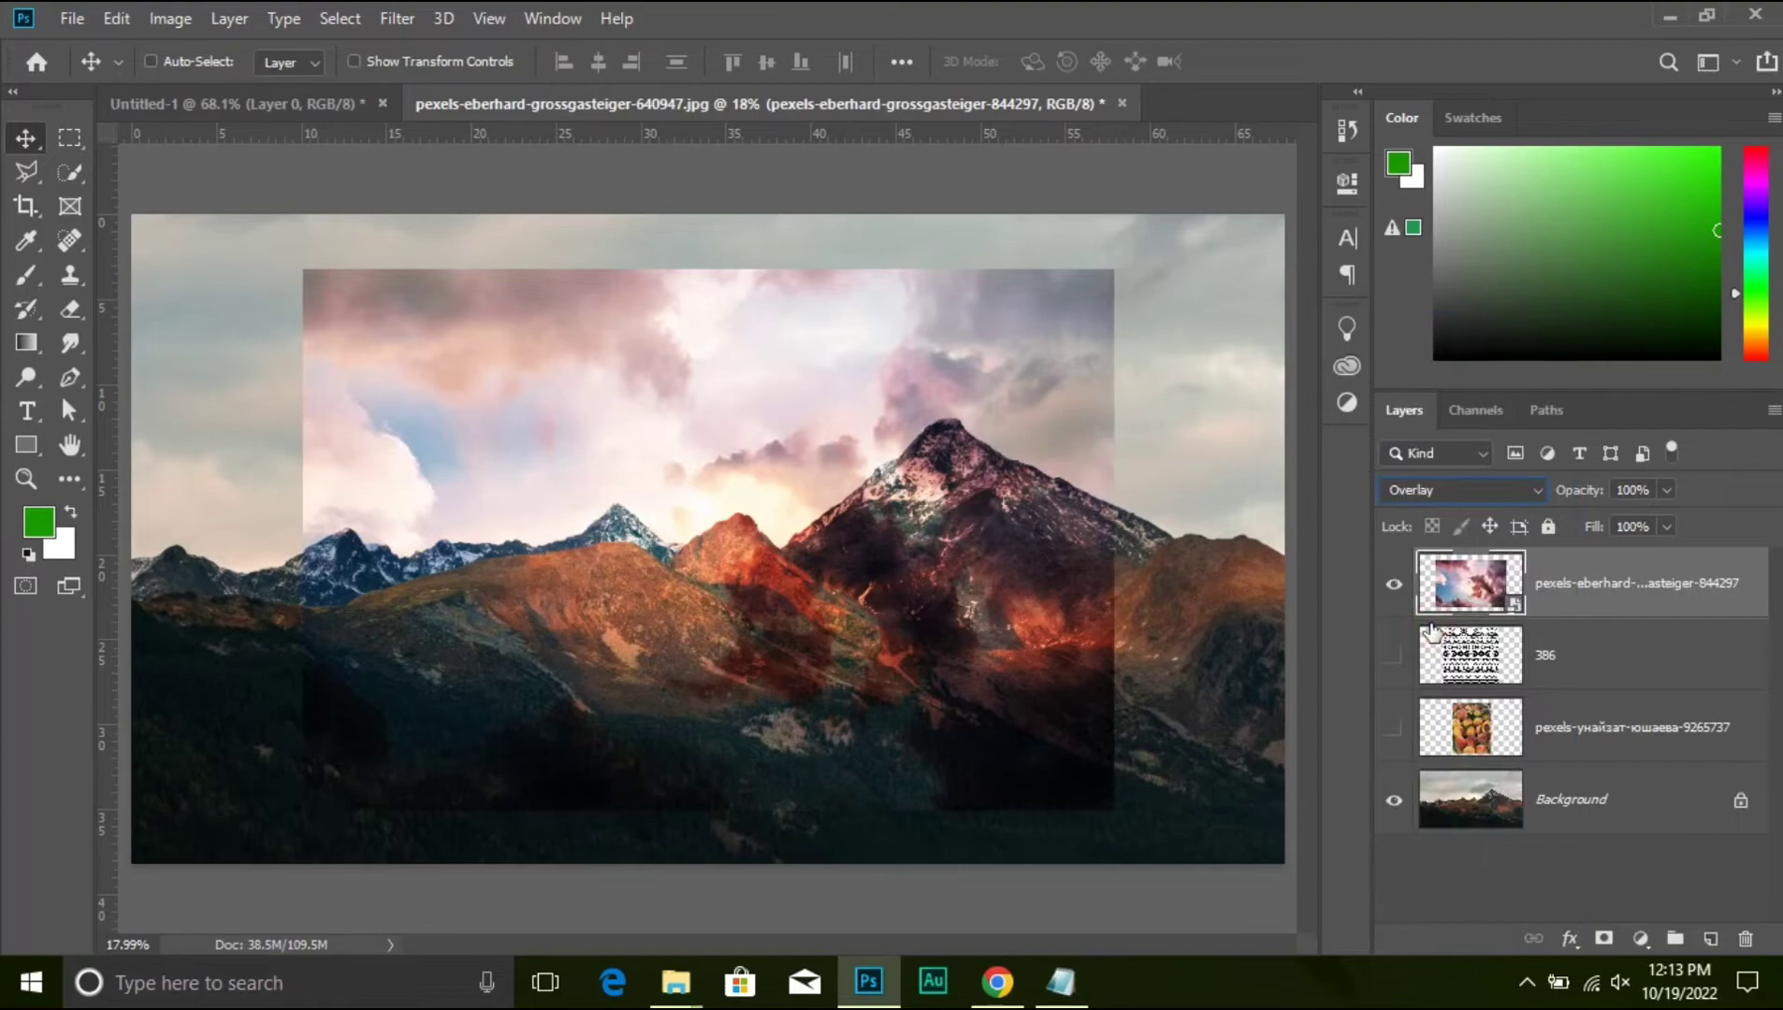
- Examine up close how the Overlay mode blends the clouds with the orange slopes and the snowy peak
key(ctrl+plus)
key(ctrl+plus)
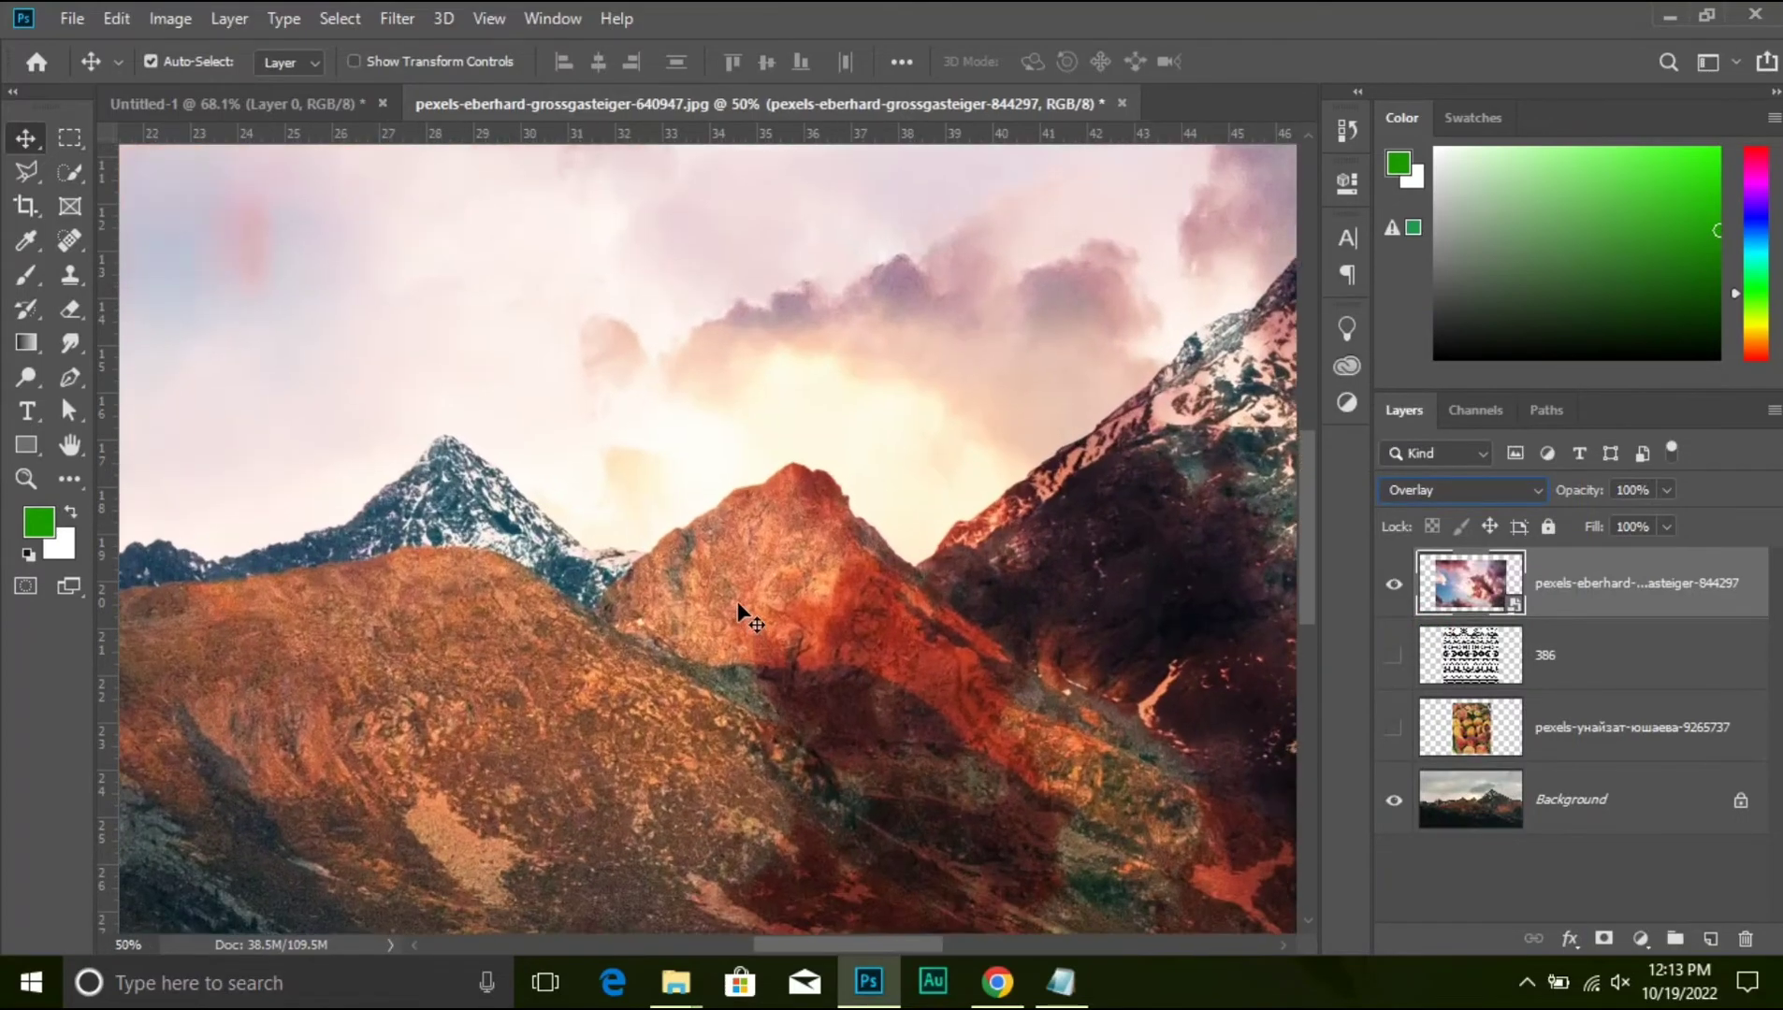
drag(1056, 472, 597, 645)
drag(1011, 498, 732, 625)
drag(897, 678, 1029, 421)
drag(969, 508, 872, 748)
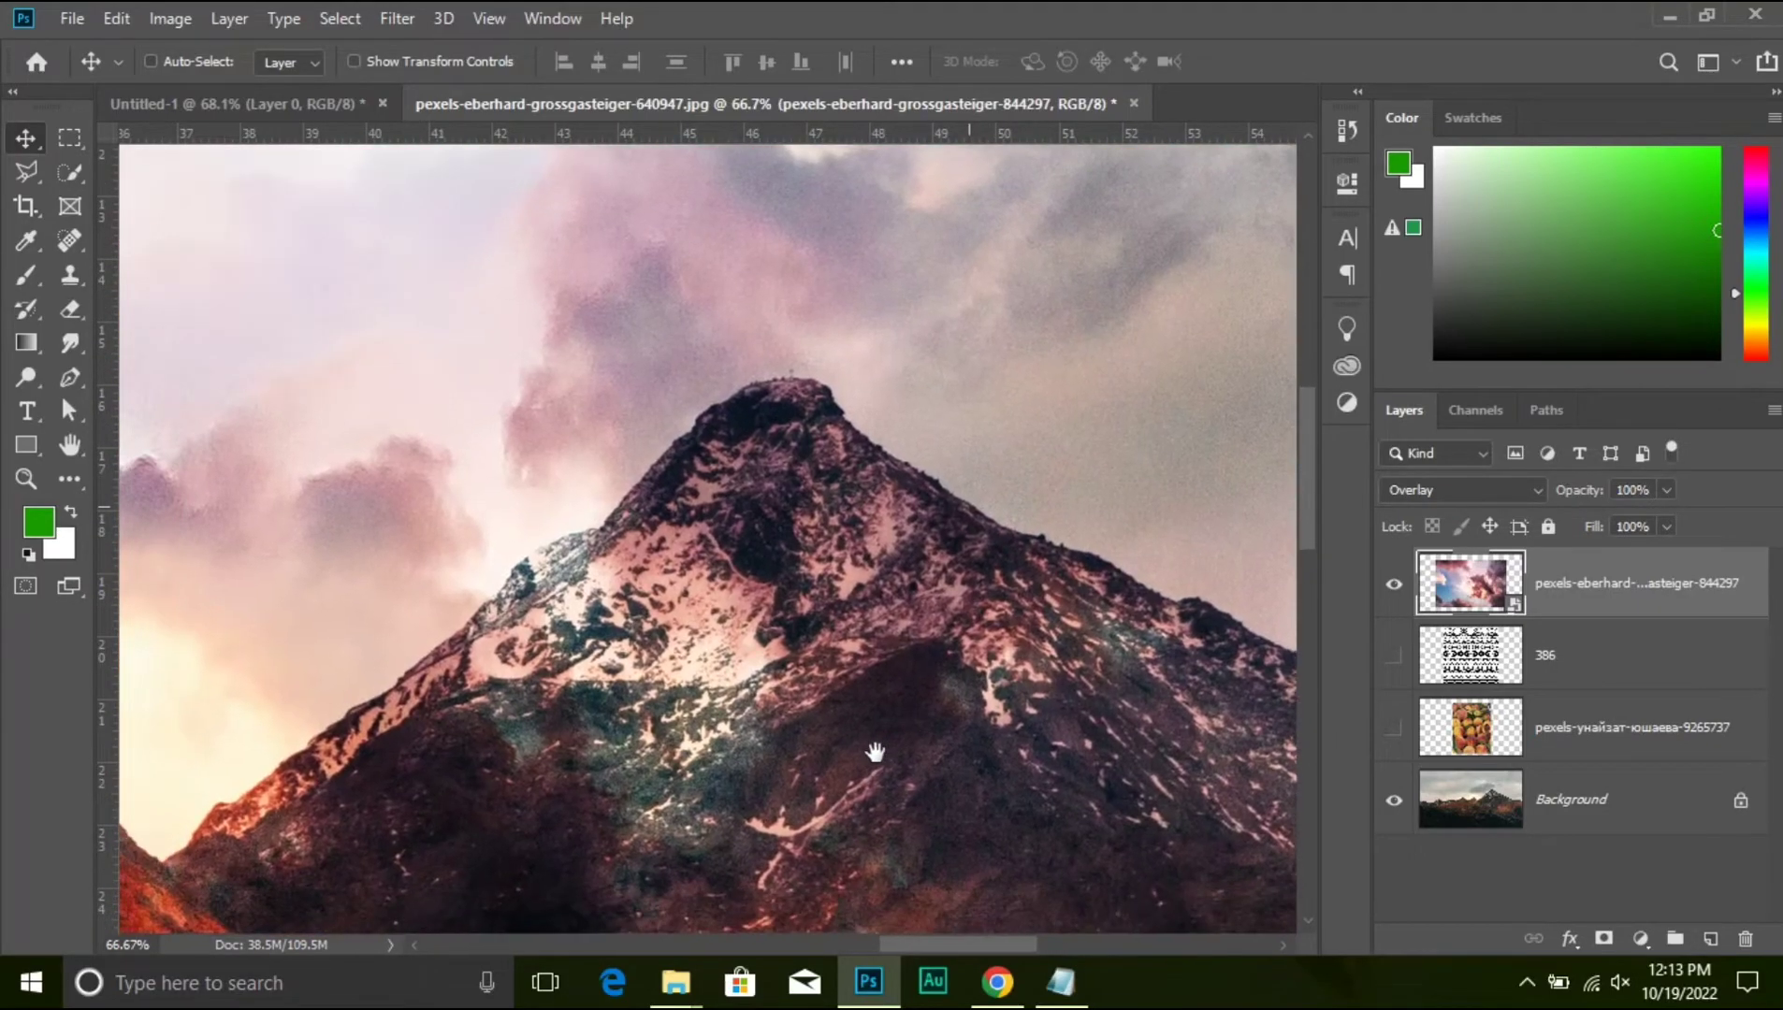
key(ctrl+minus)
key(ctrl+minus)
key(ctrl+minus)
key(ctrl+minus)
key(ctrl+minus)
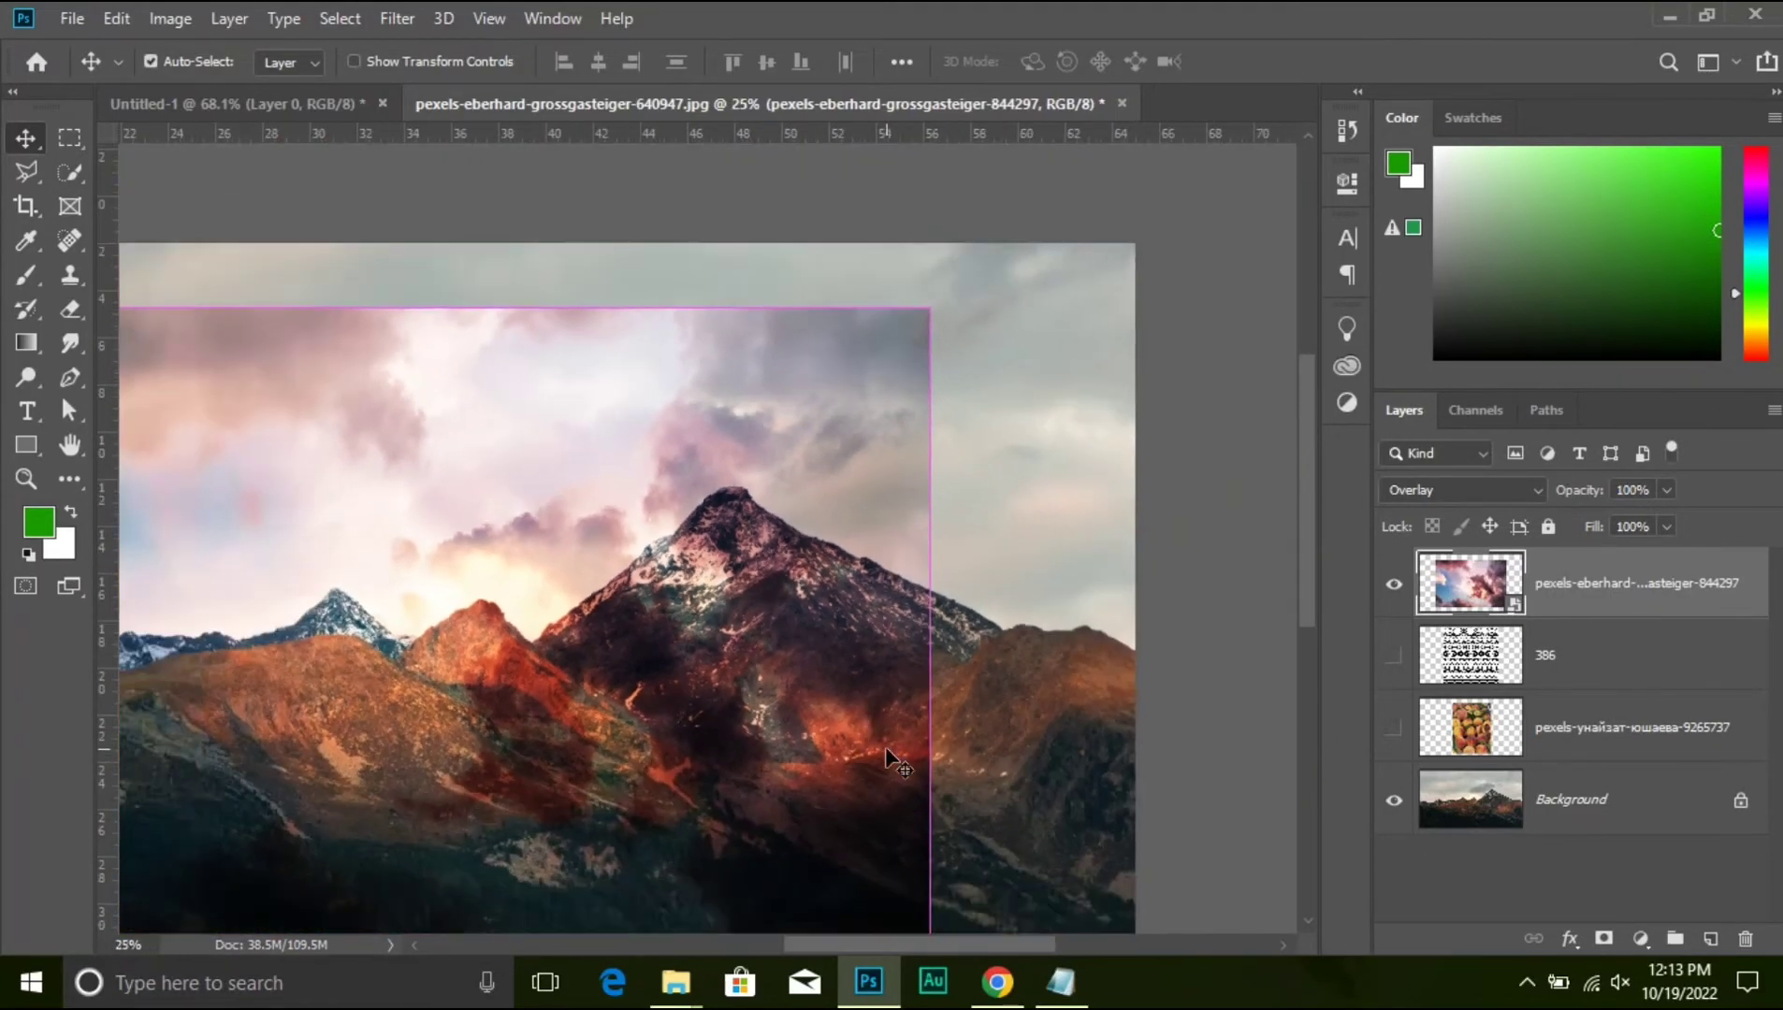
key(ctrl+plus)
key(ctrl+plus)
key(ctrl+minus)
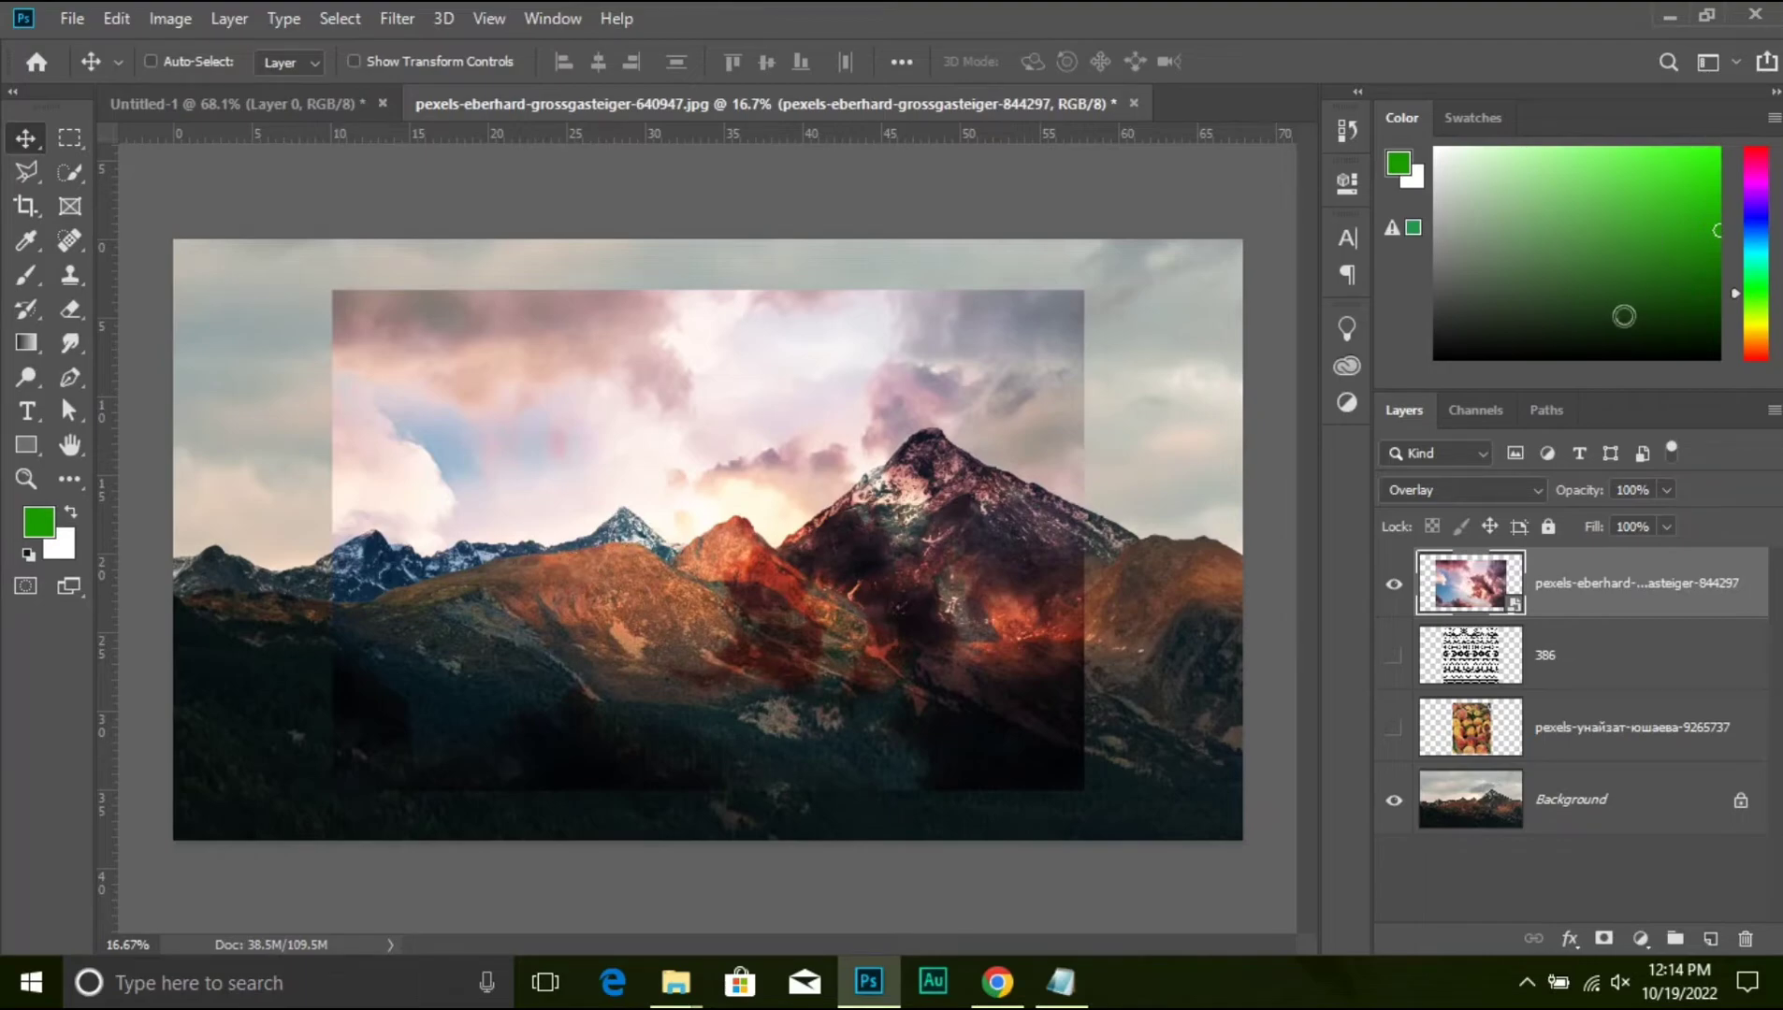
- Try Soft Light on the cloud layer, preview Hard Mix, and return its blend mode to Overlay
click(1485, 492)
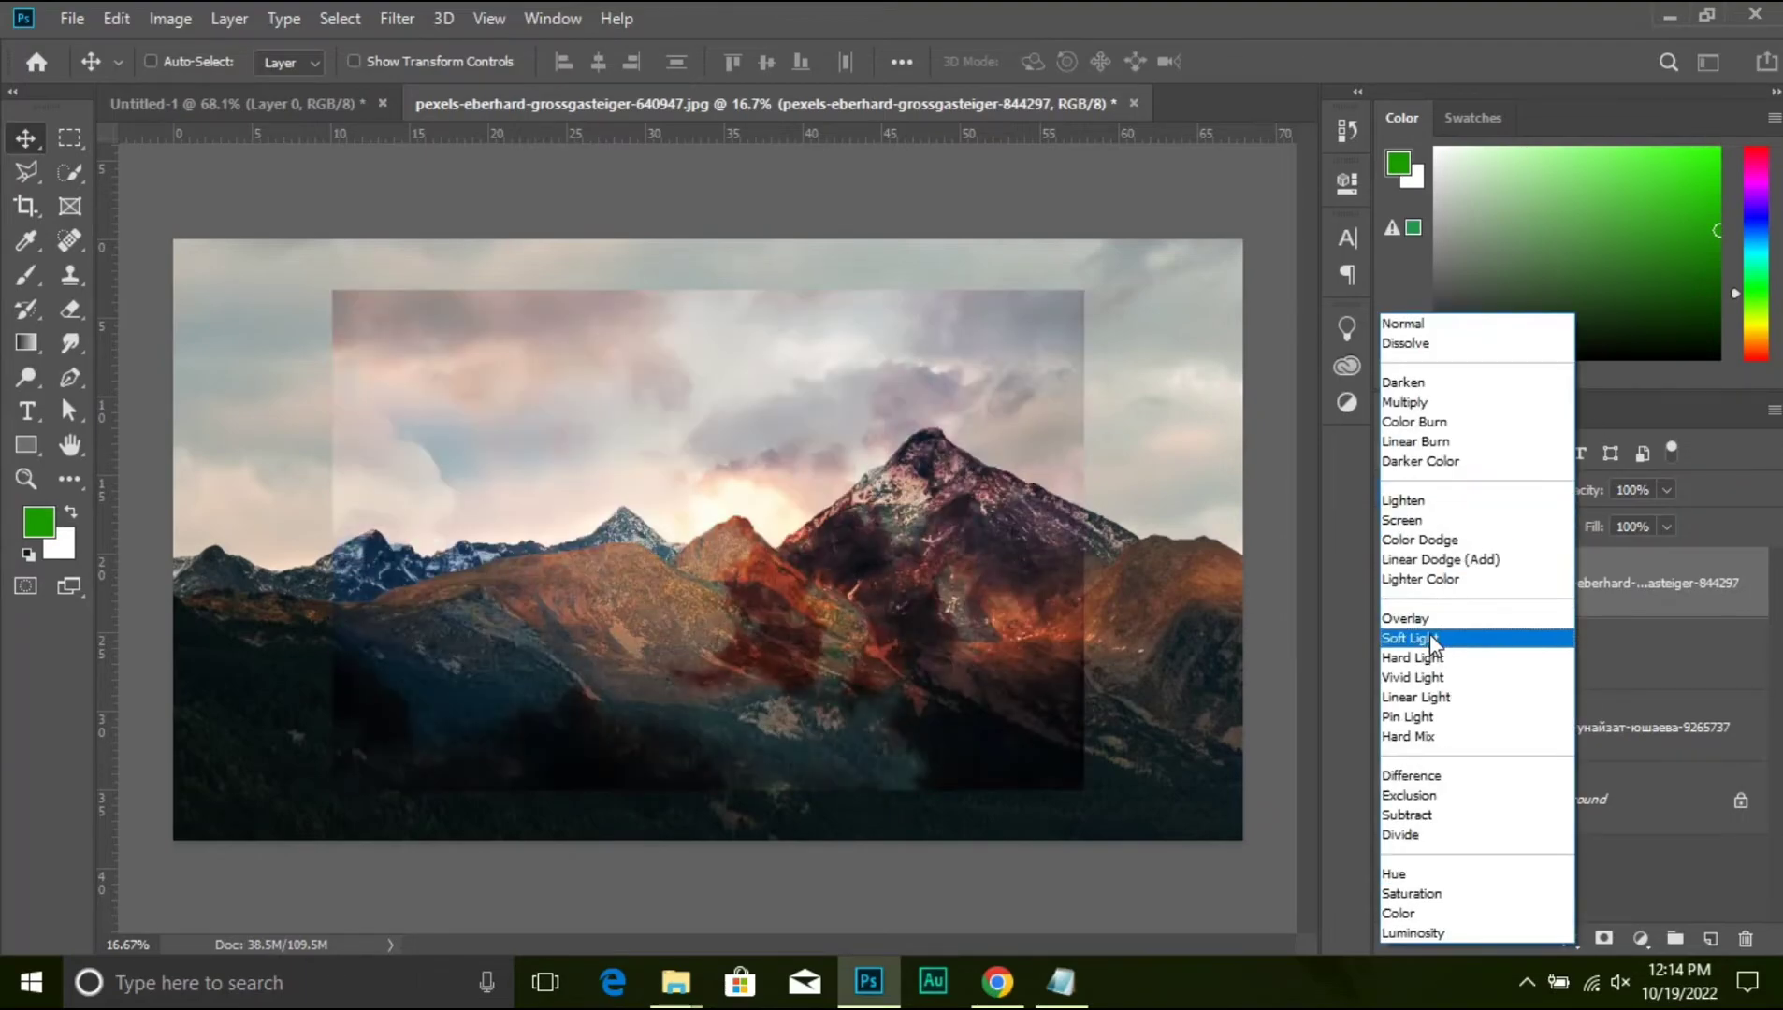
click(1431, 639)
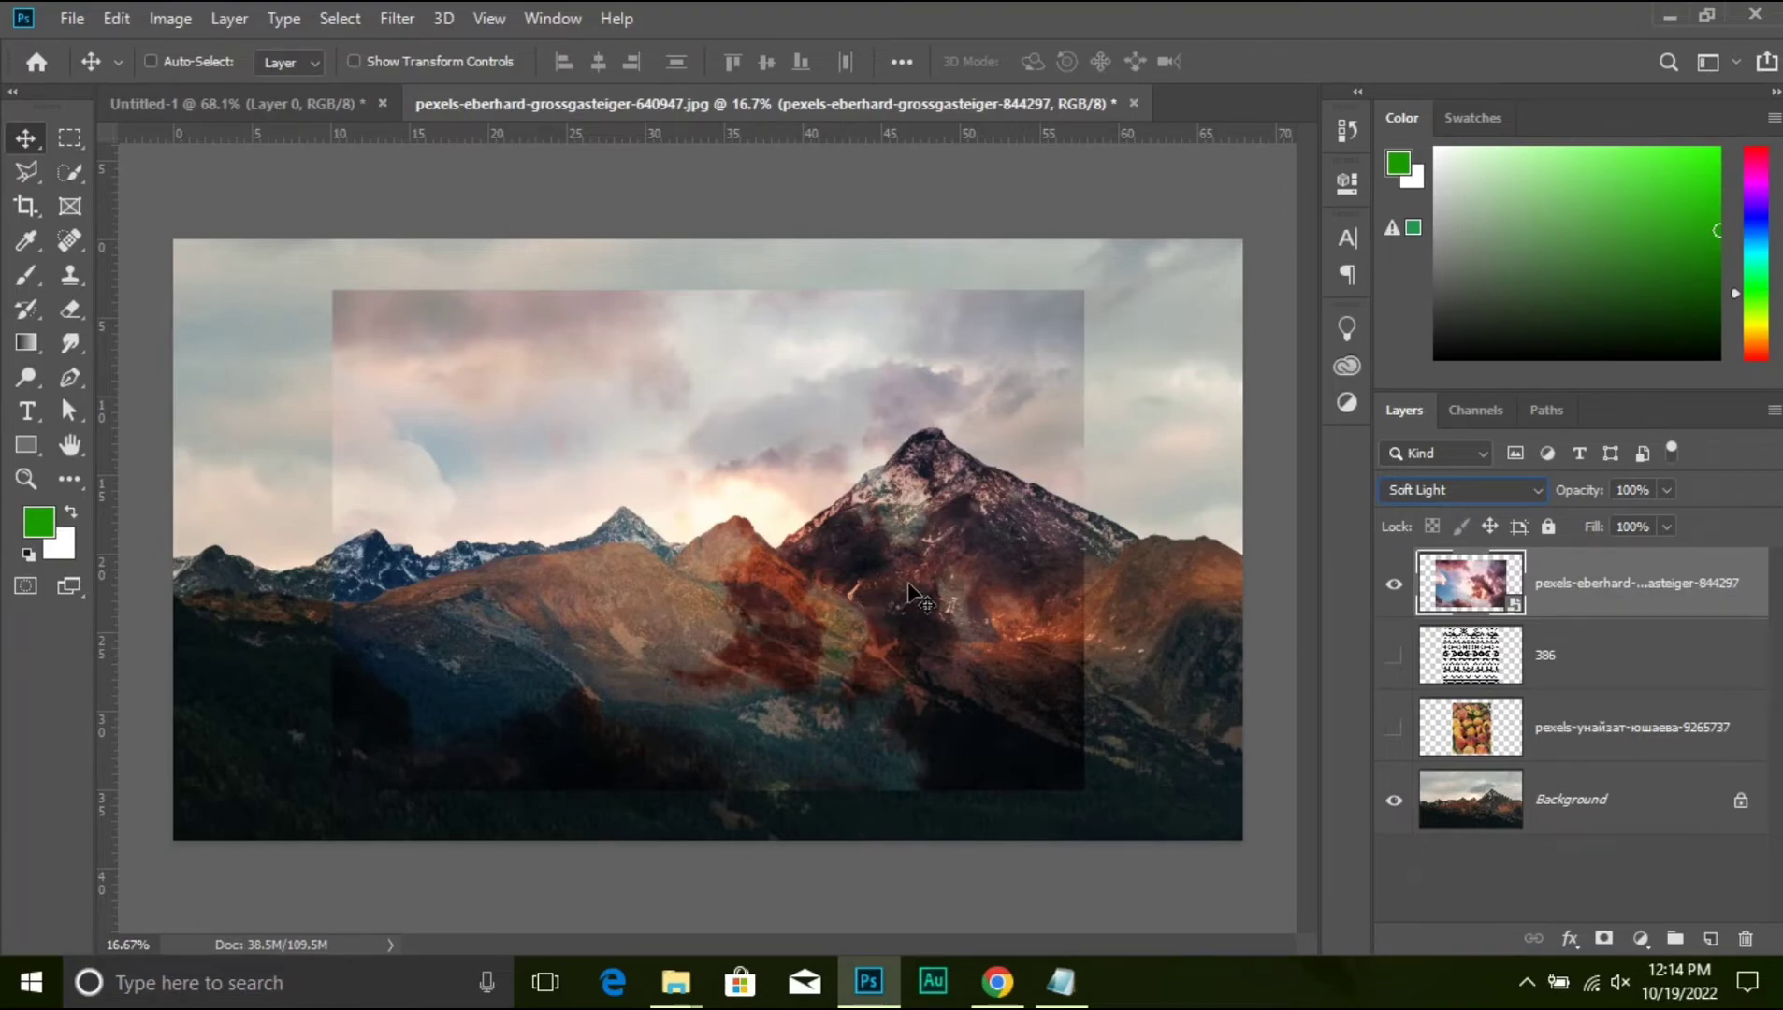
click(1485, 496)
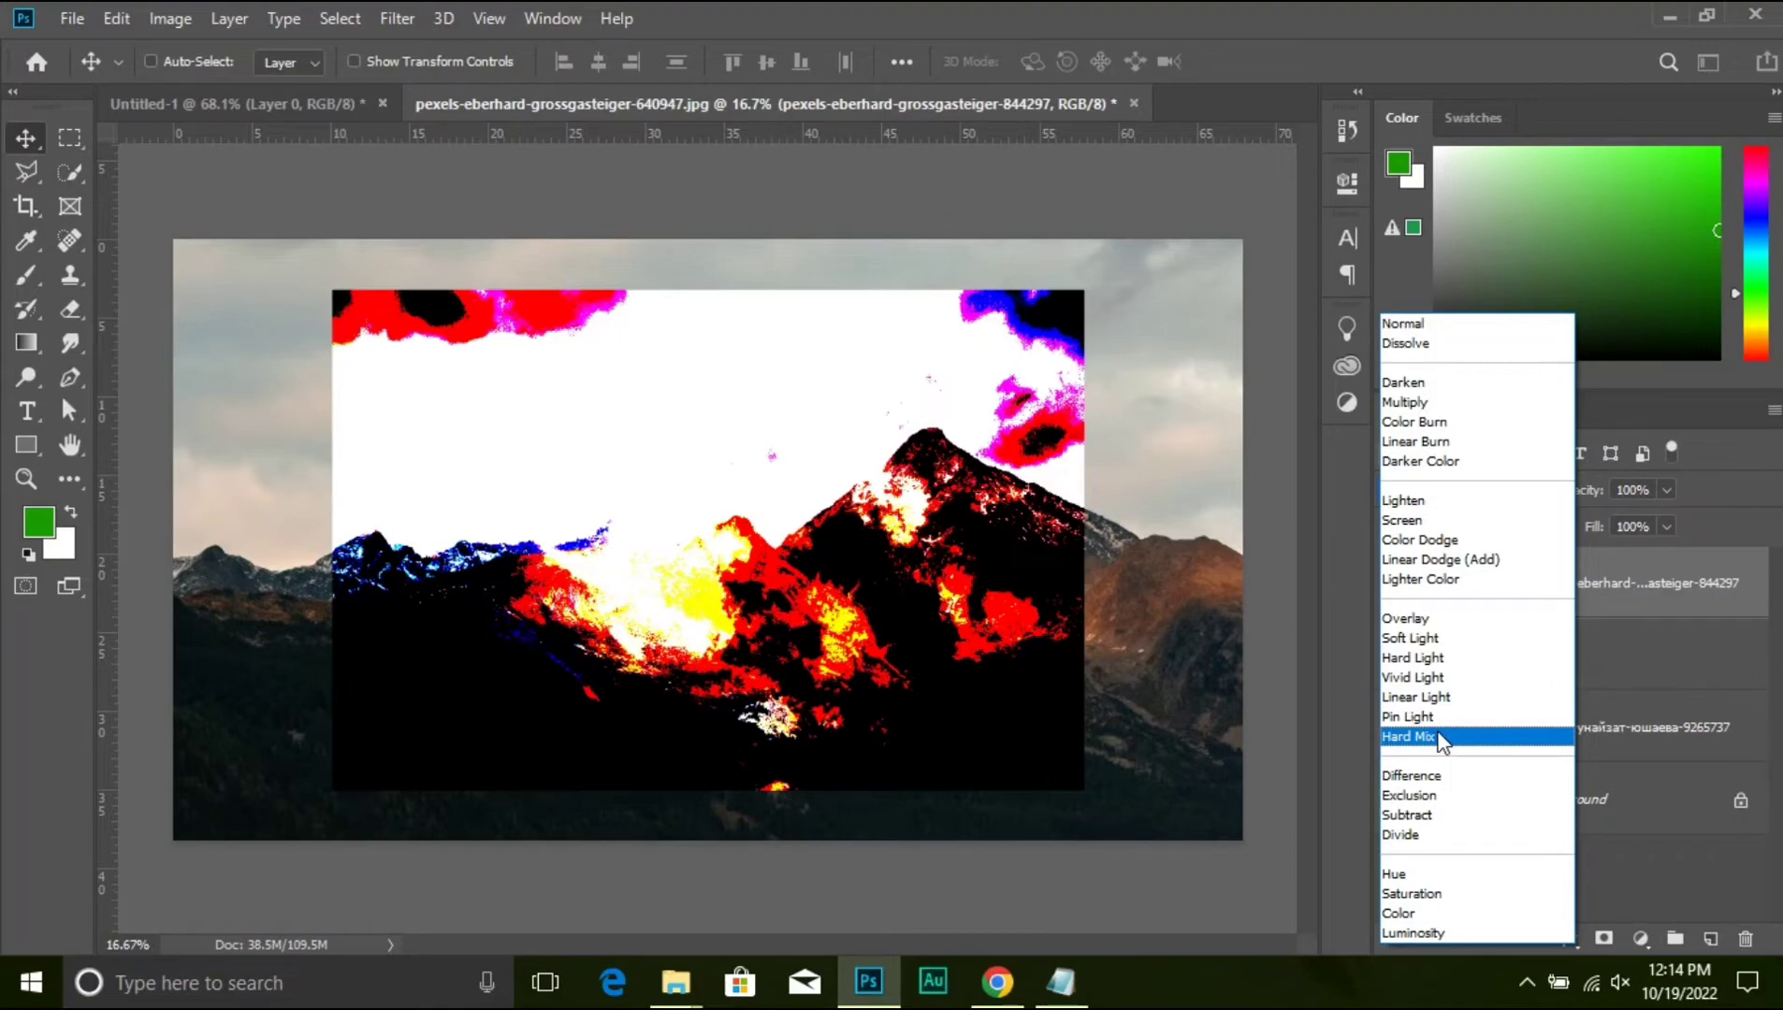
click(1406, 618)
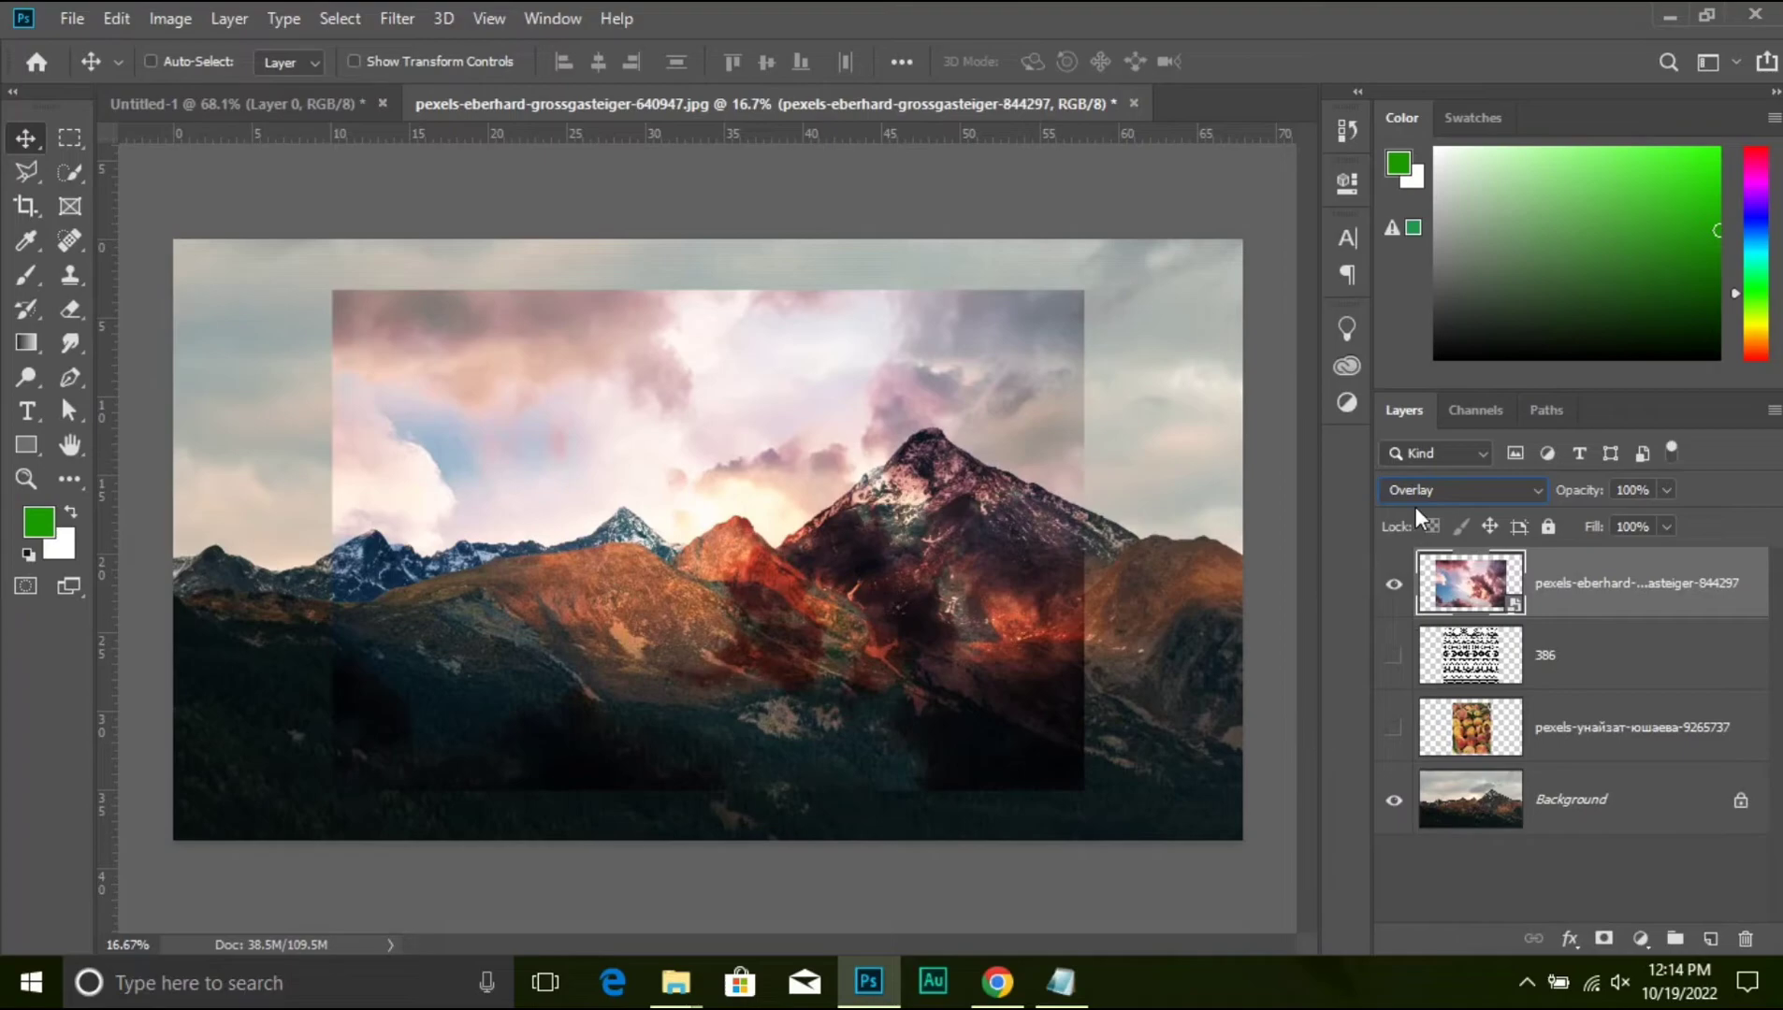
- Try the Difference and Exclusion blend modes on the cloud layer
click(1435, 490)
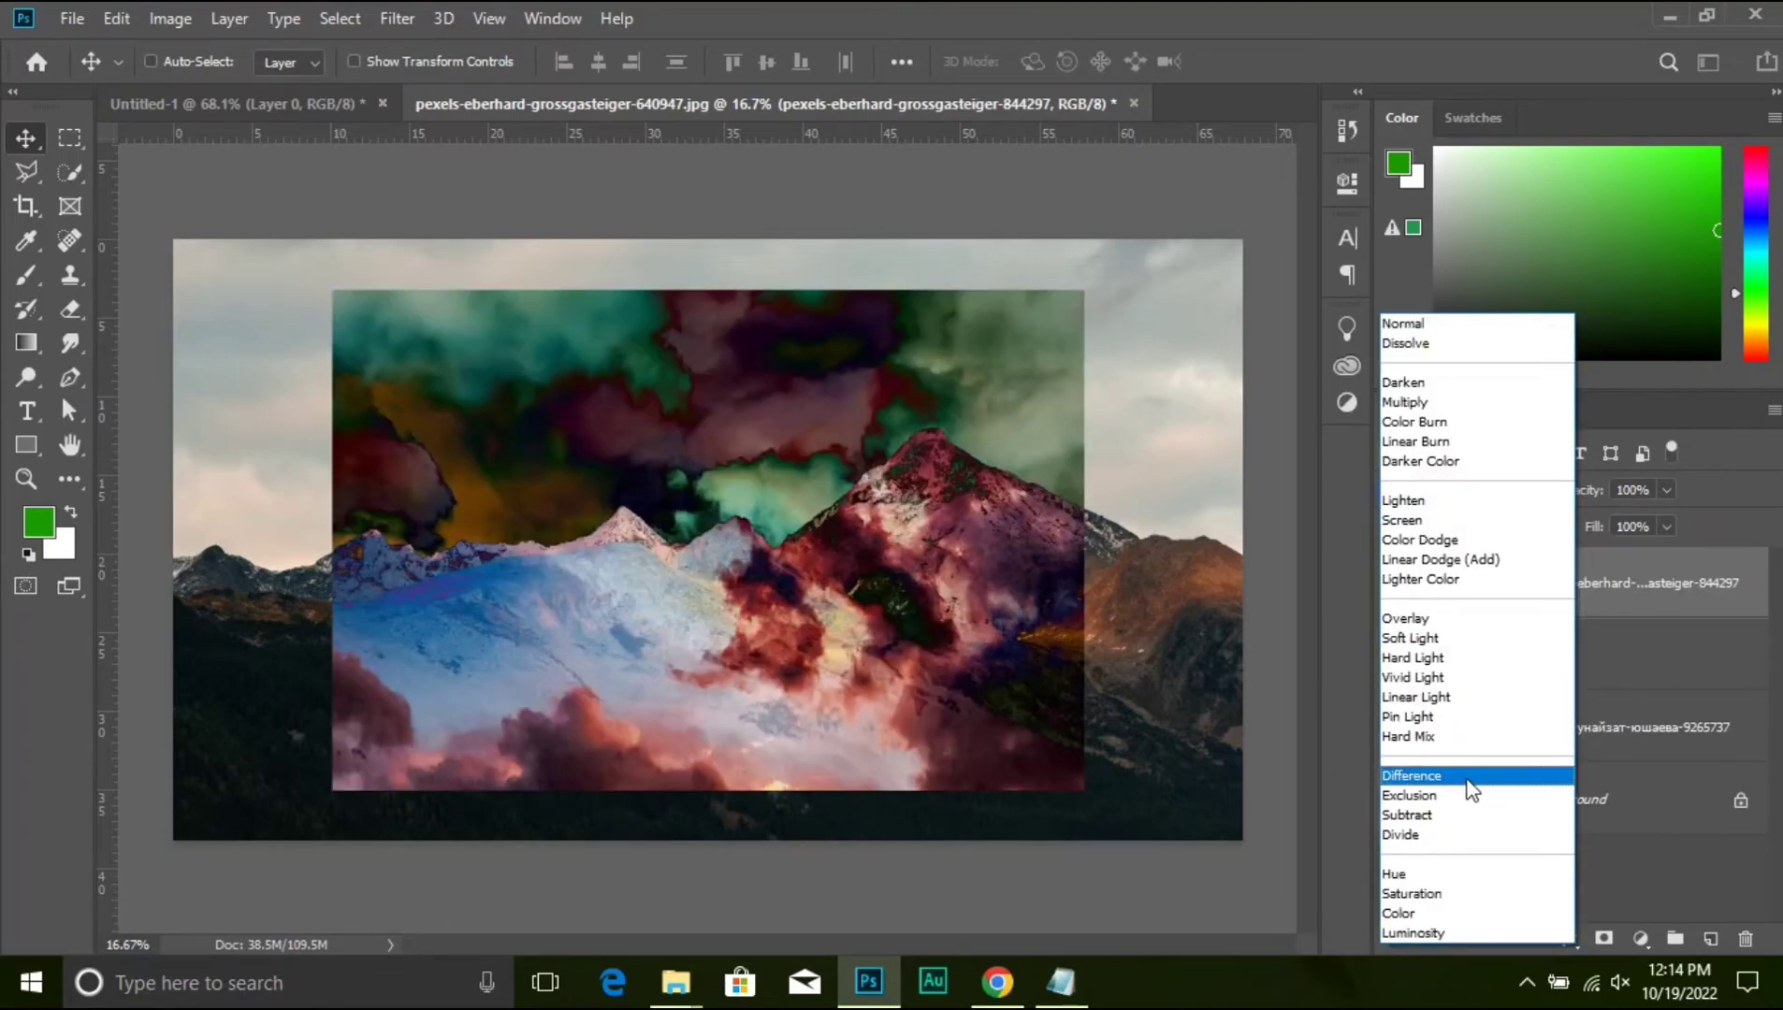
click(1466, 784)
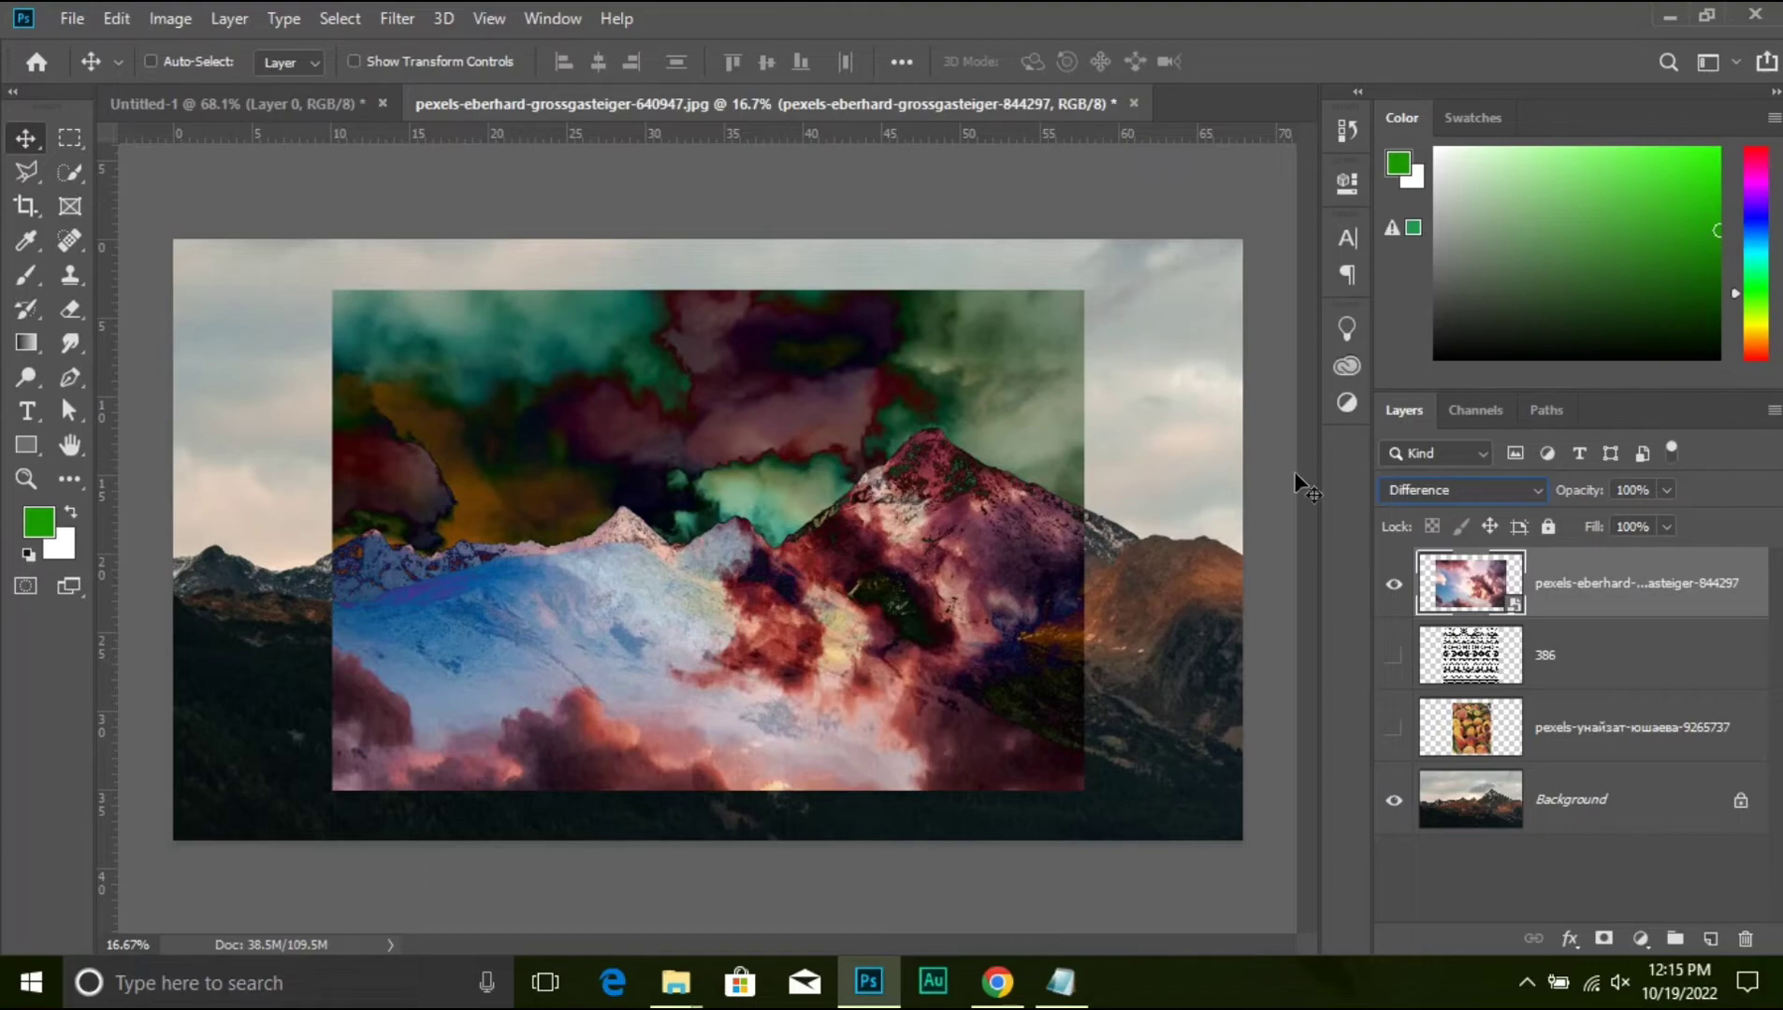
click(1424, 489)
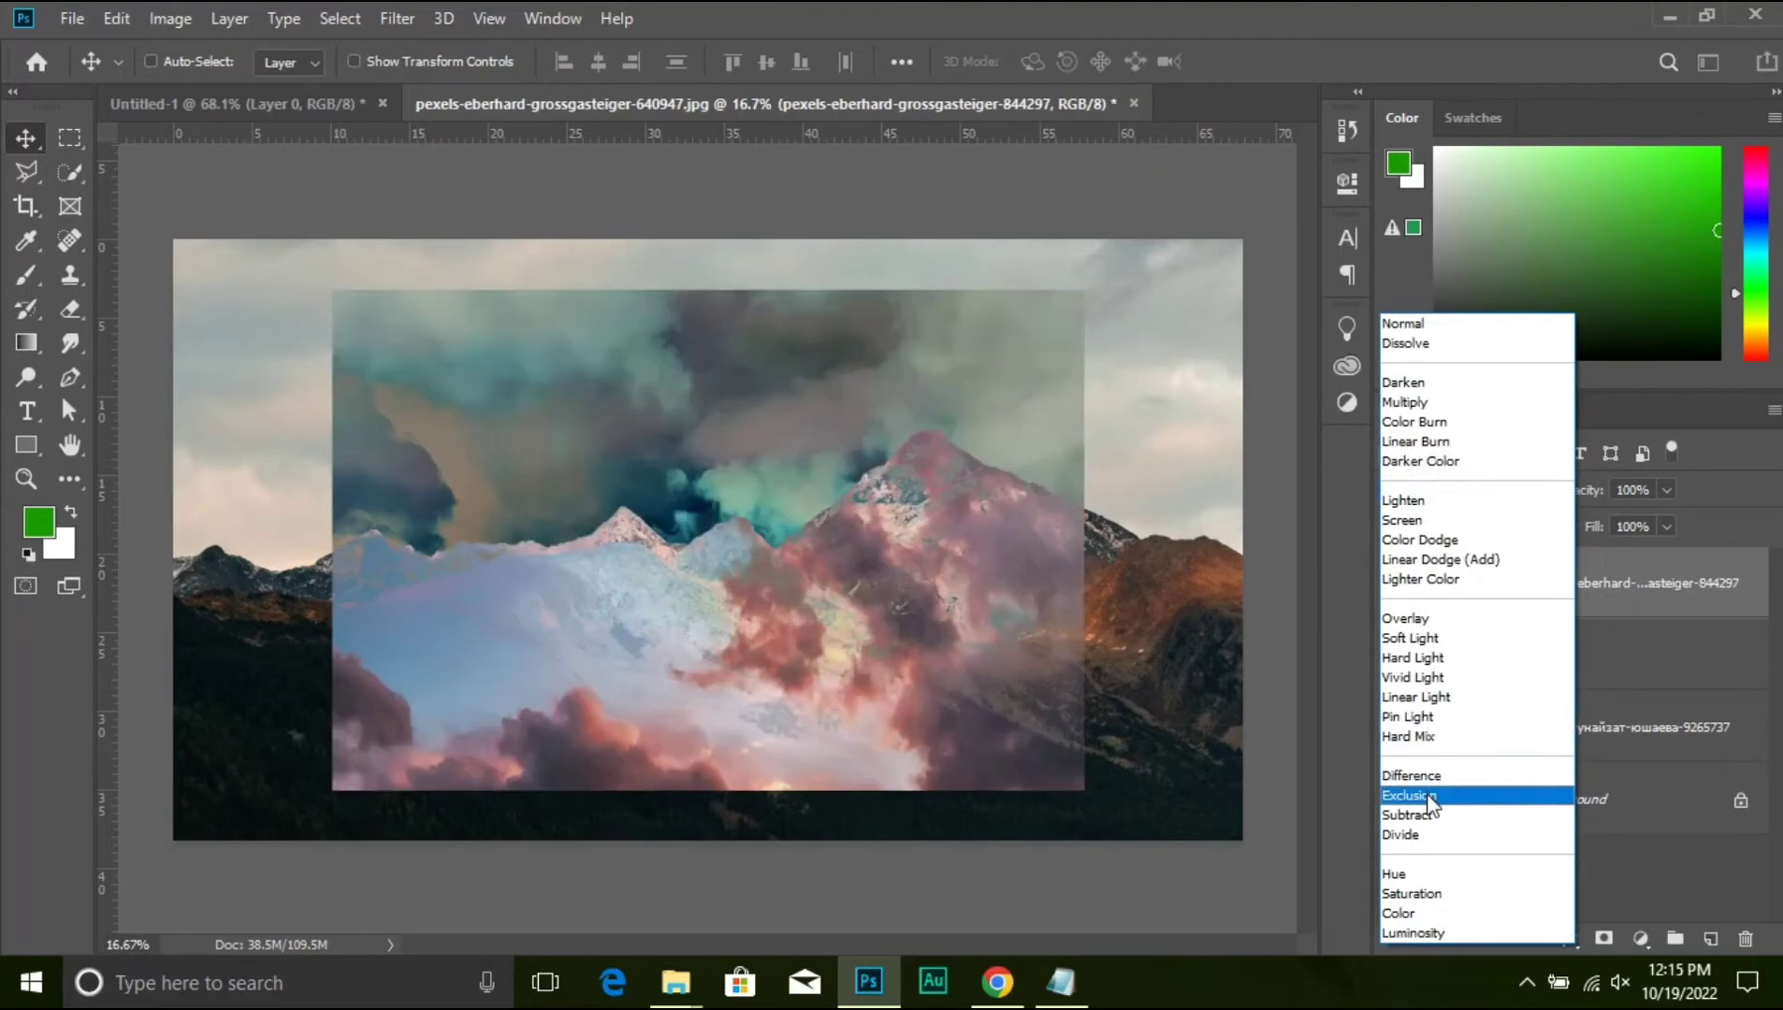
click(1429, 795)
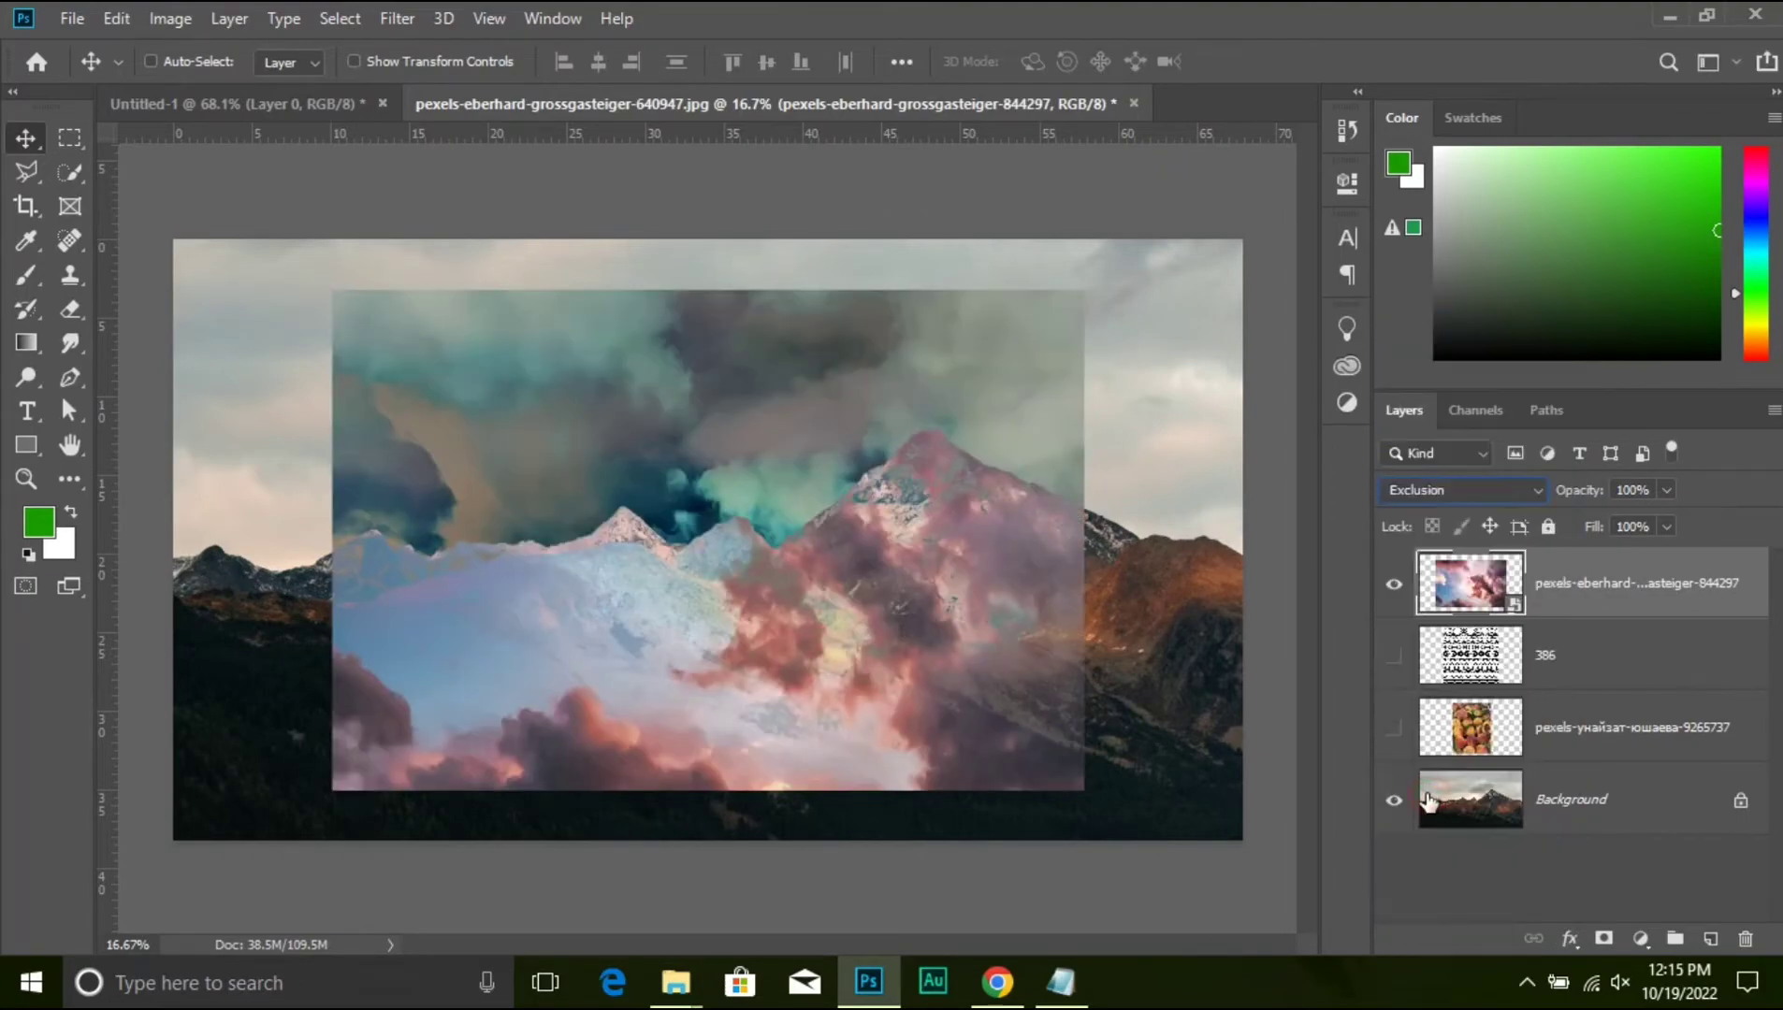
- Preview Hue on the cloud layer, reset its blend mode to Normal, and preview Saturation without applying it
click(1478, 494)
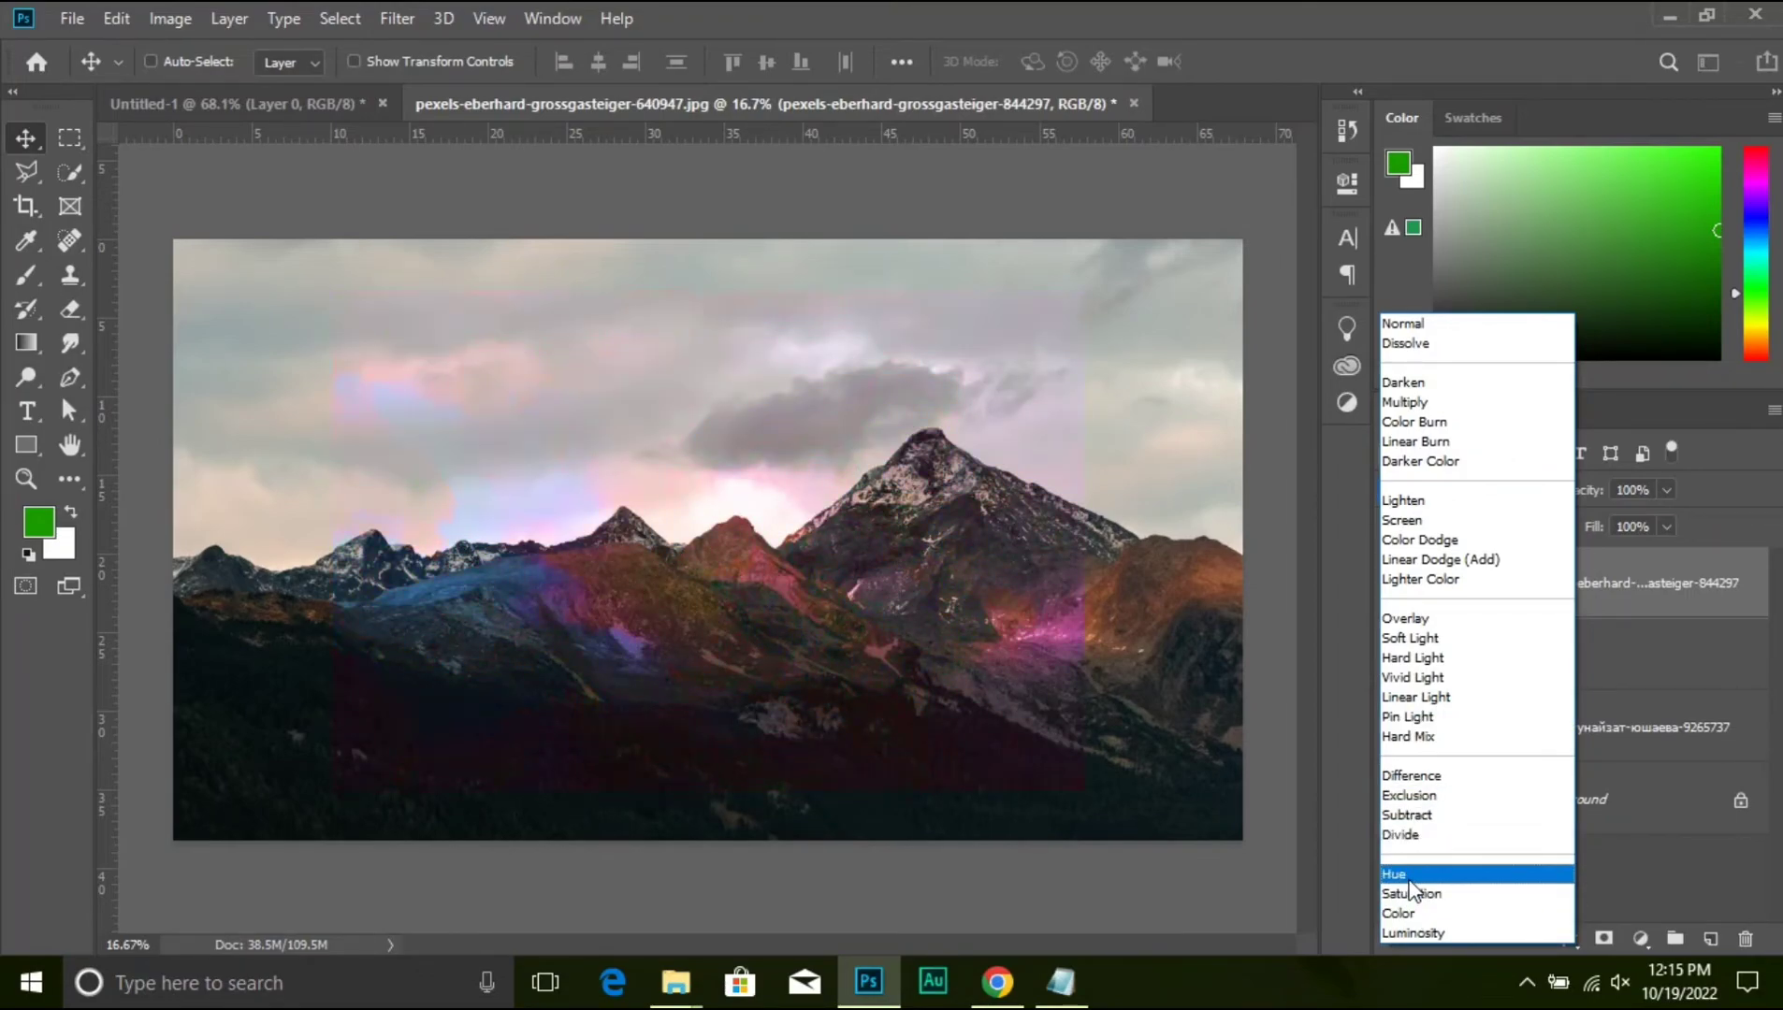
click(1420, 324)
click(1493, 492)
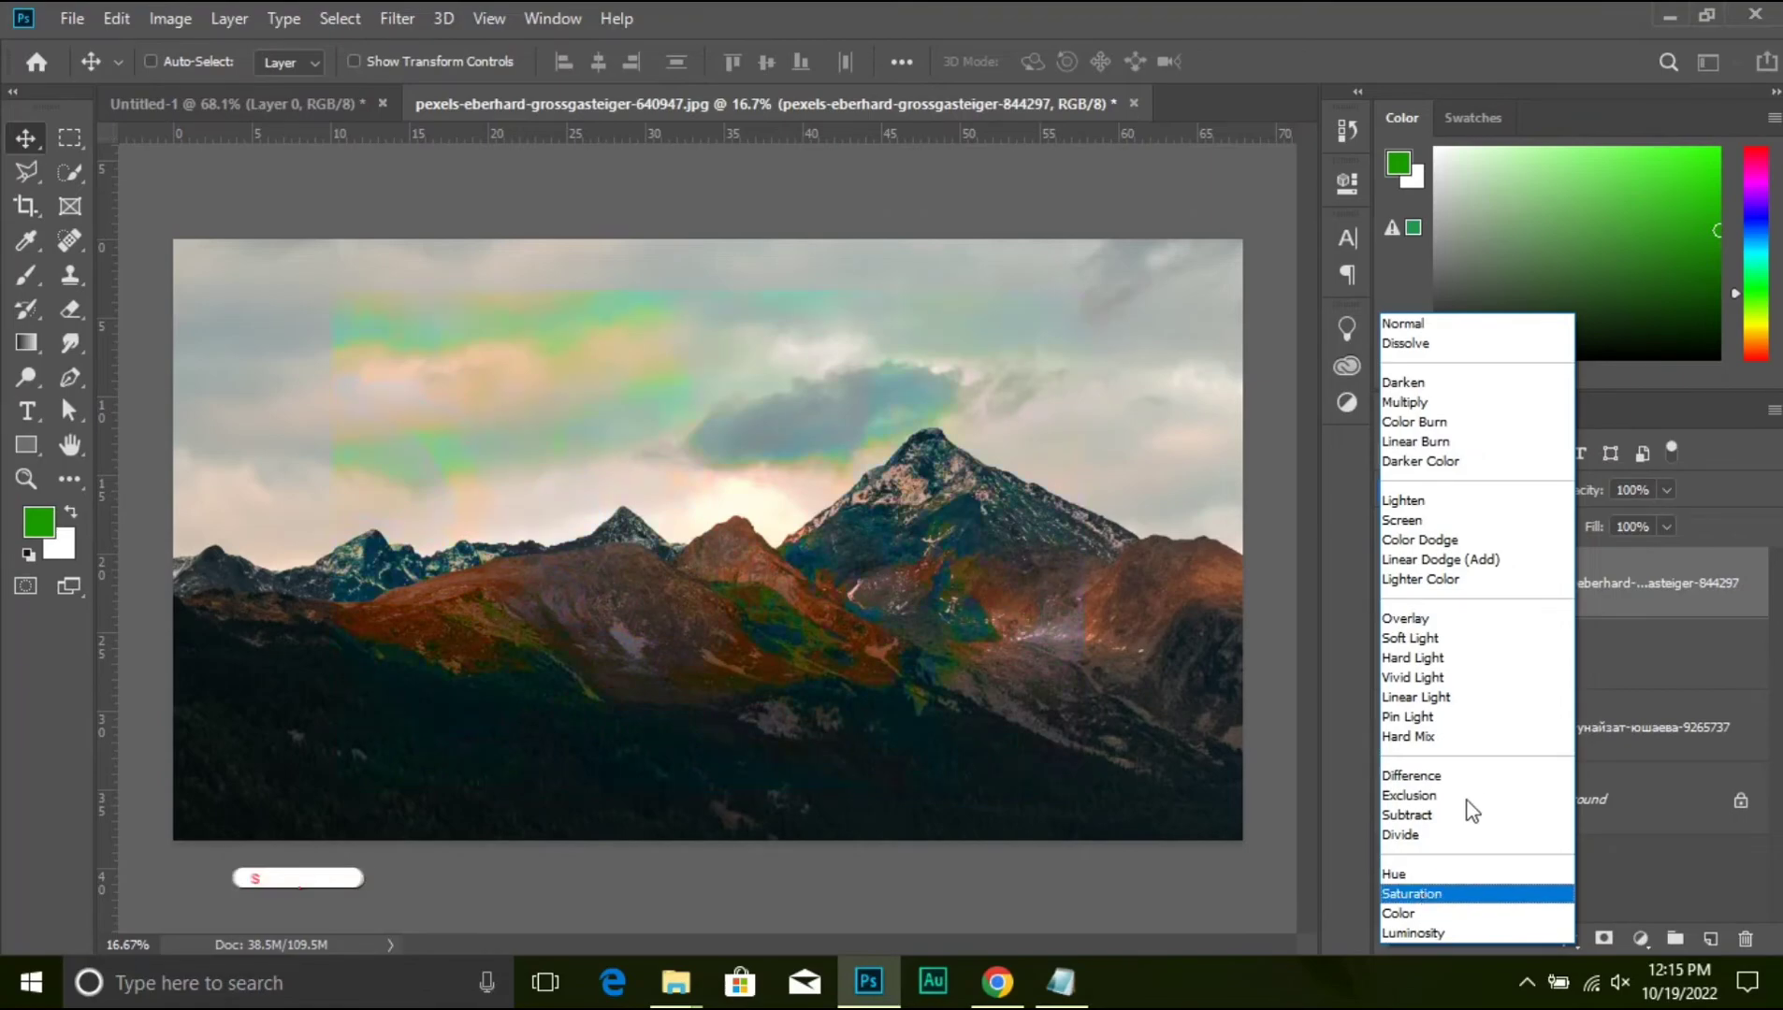
click(1481, 7)
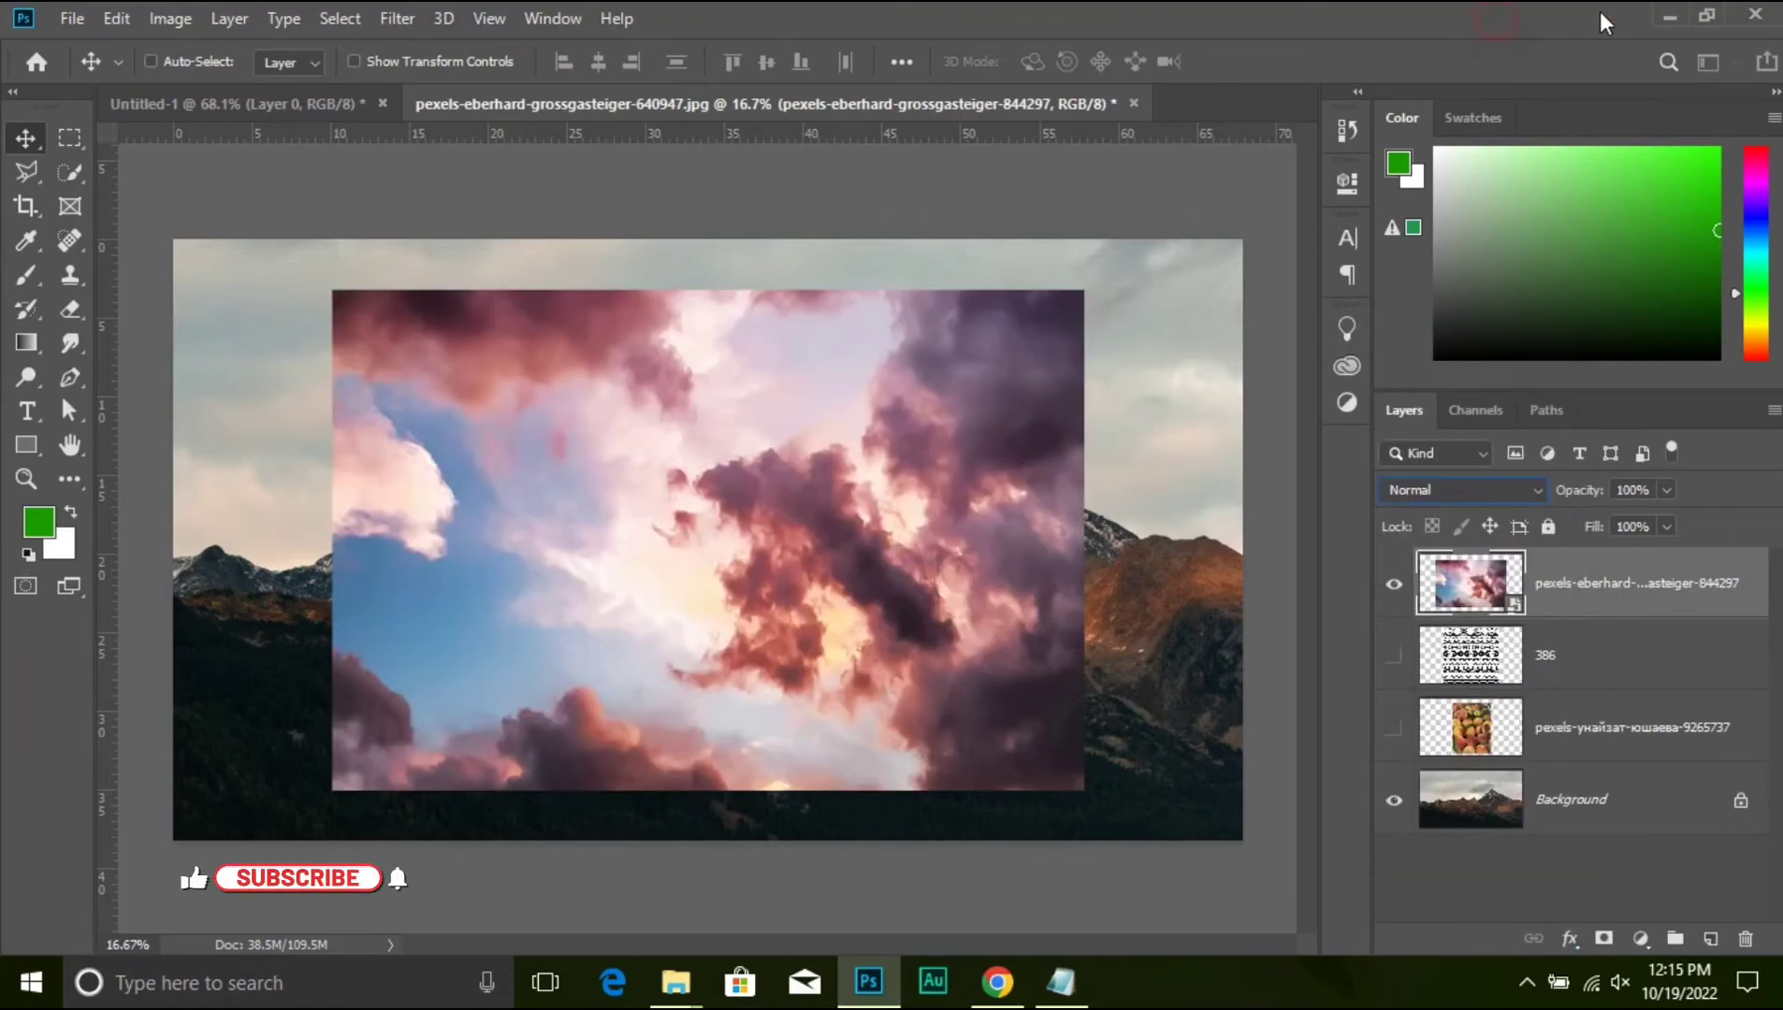
- Open the bell pepper photo from the pics folder as a separate document in Photoshop
click(1668, 16)
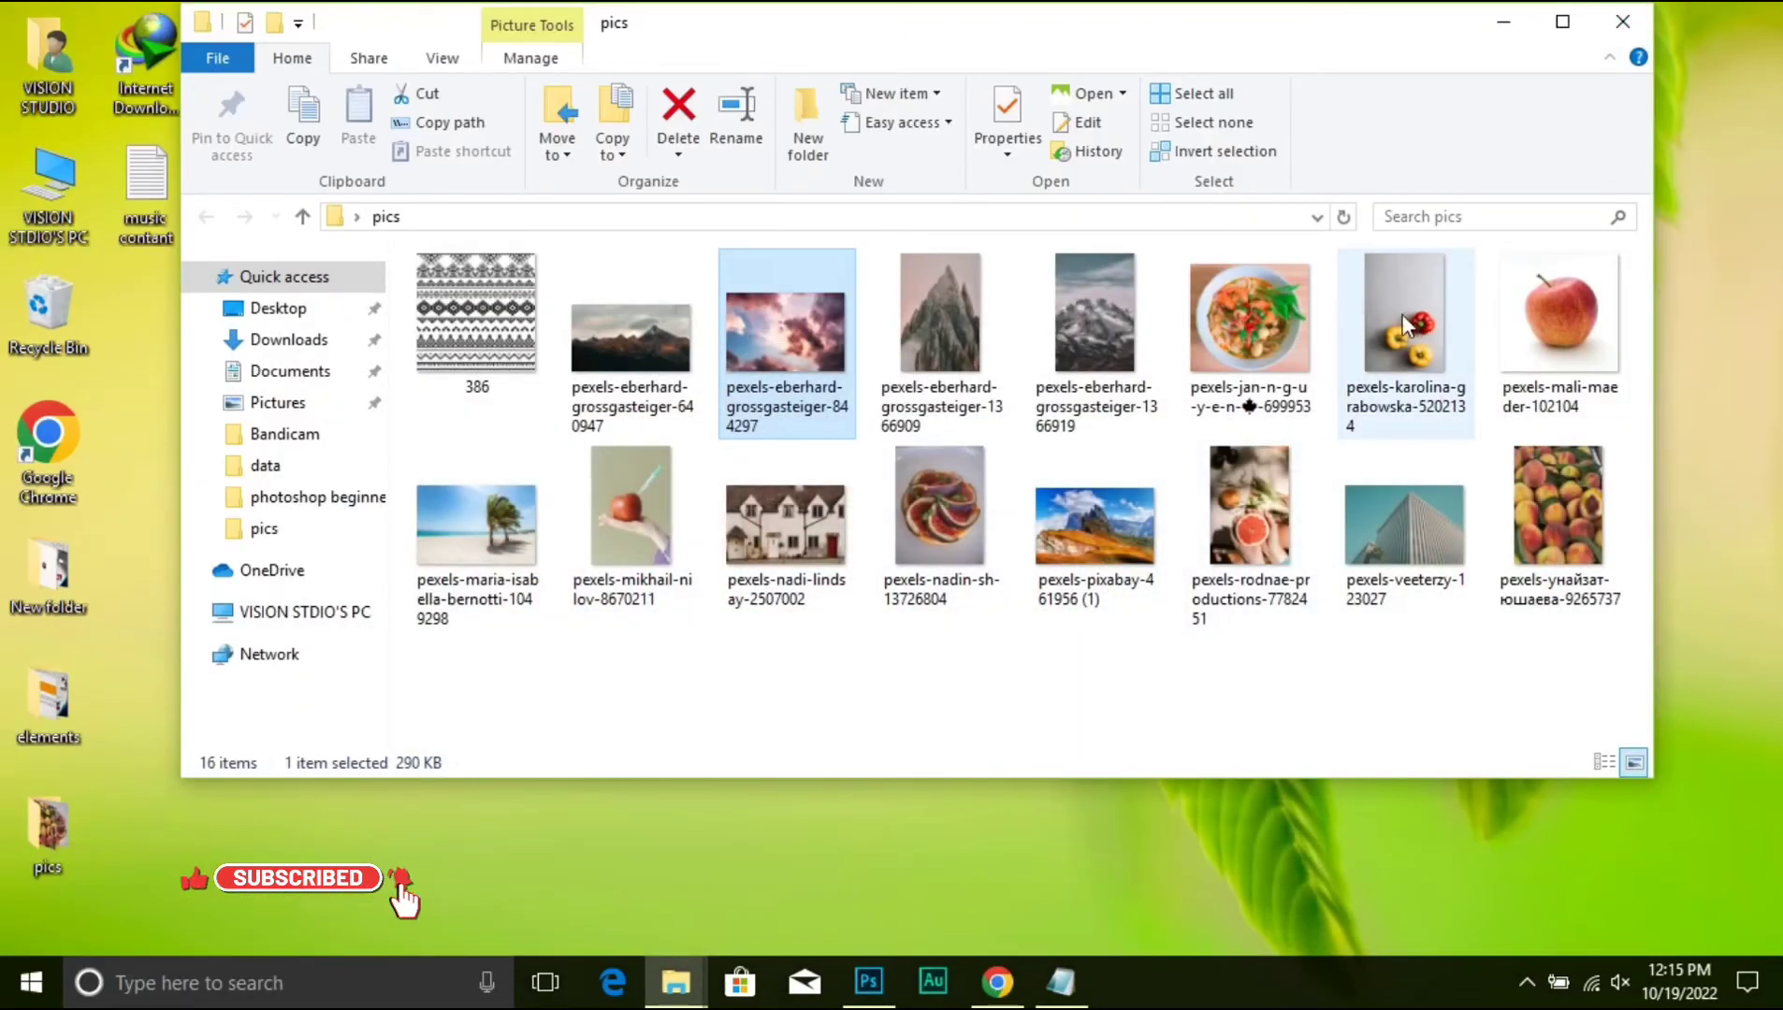
drag(1395, 315, 921, 409)
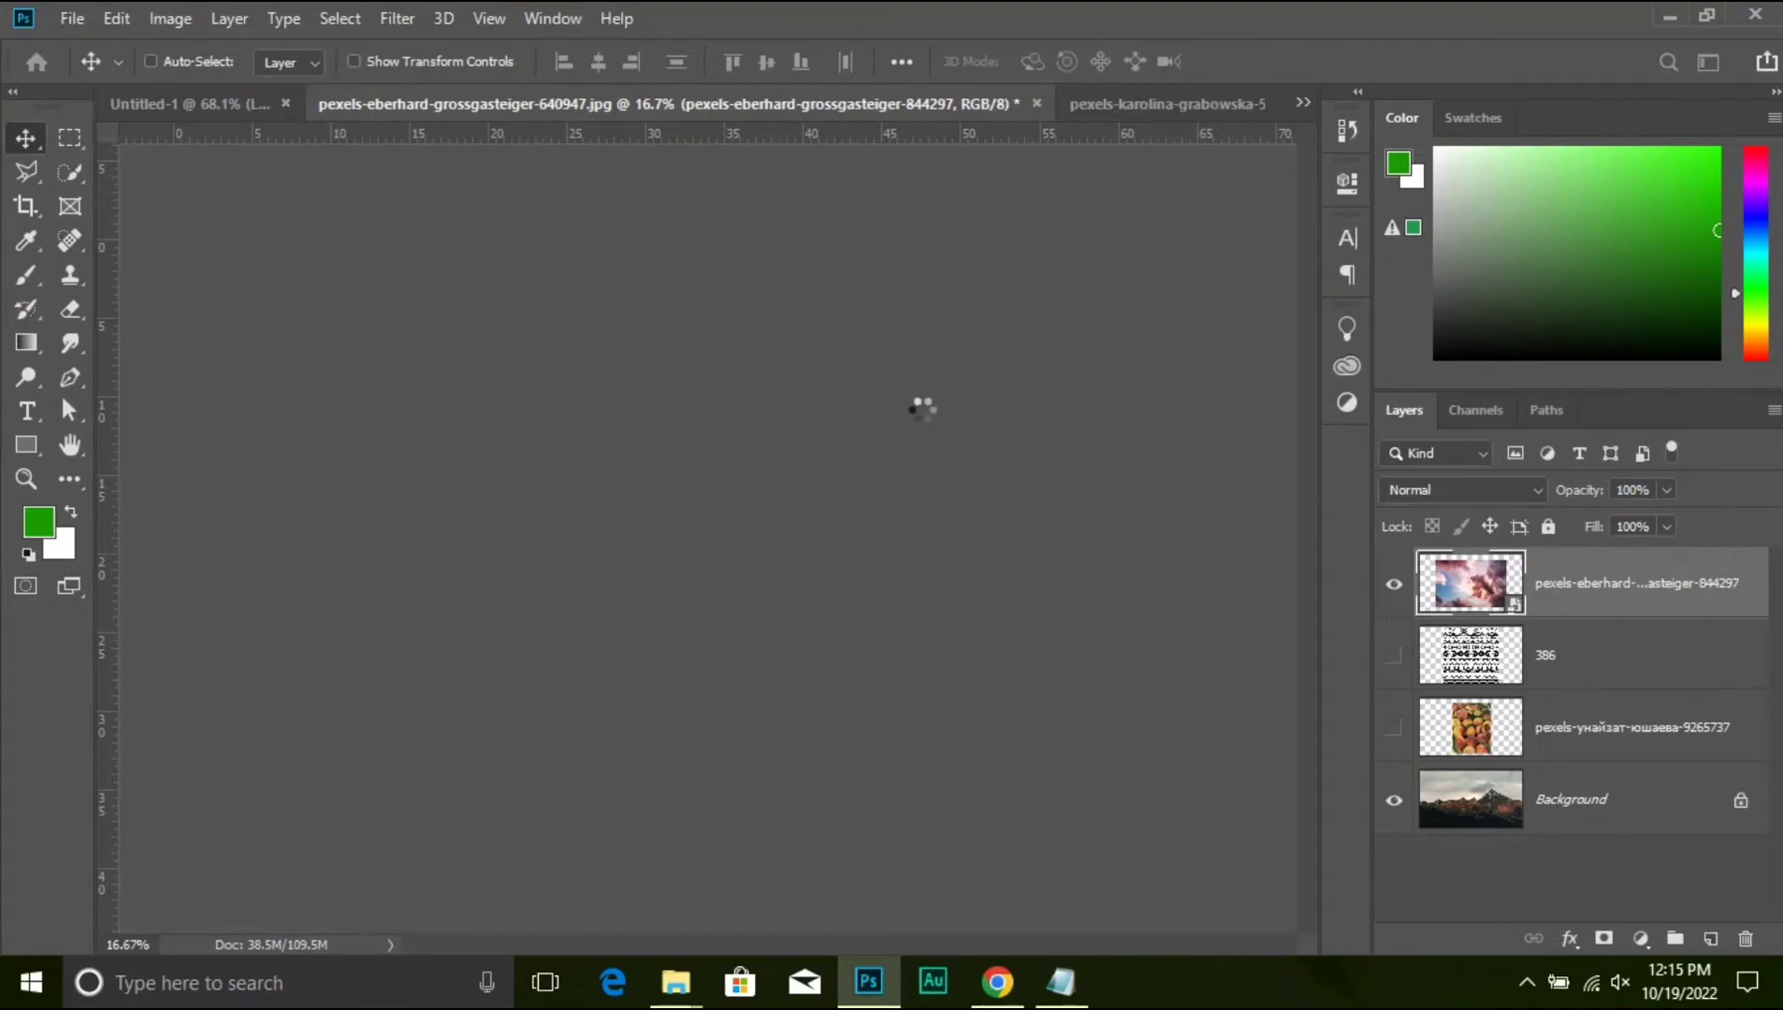
- Select the whole yellow pepper beside the red one, including its stem, with the Quick Selection tool and copy it to a new layer
key(ctrl)
key(ctrl+plus)
key(ctrl+plus)
key(ctrl+plus)
key(ctrl+plus)
key(ctrl+plus)
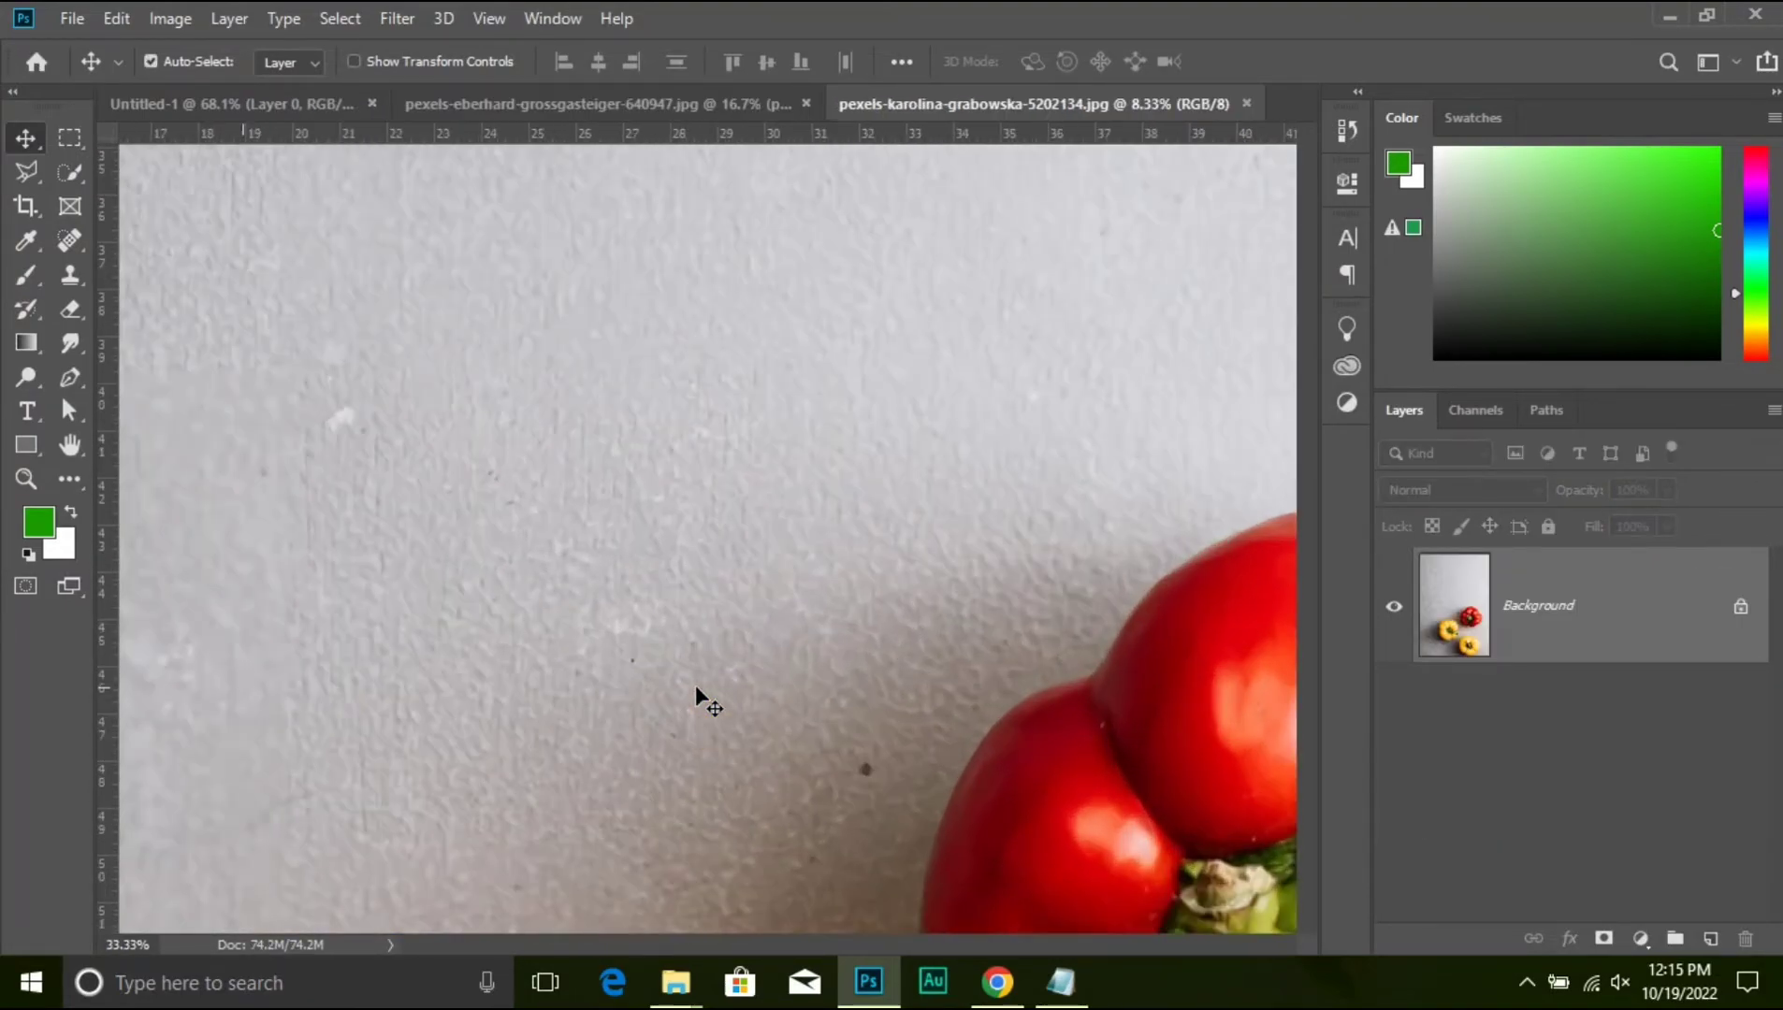
drag(694, 692, 915, 37)
drag(812, 531, 693, 394)
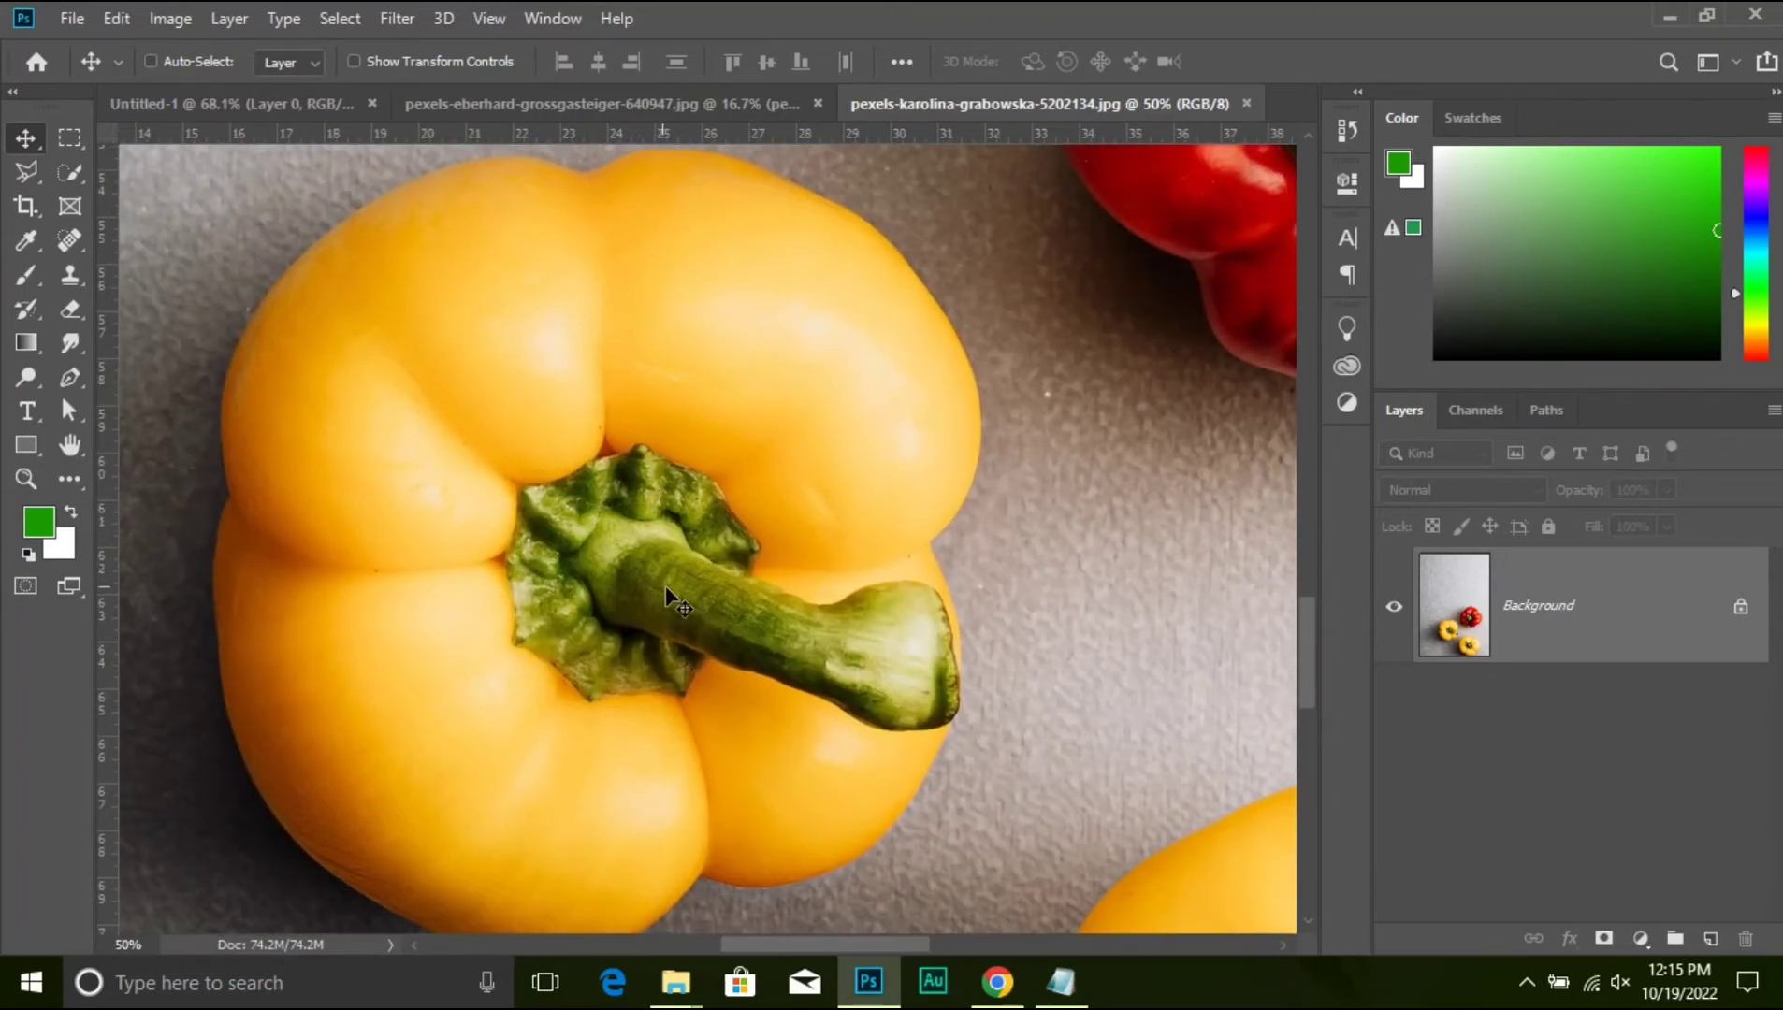
key(ctrl+minus)
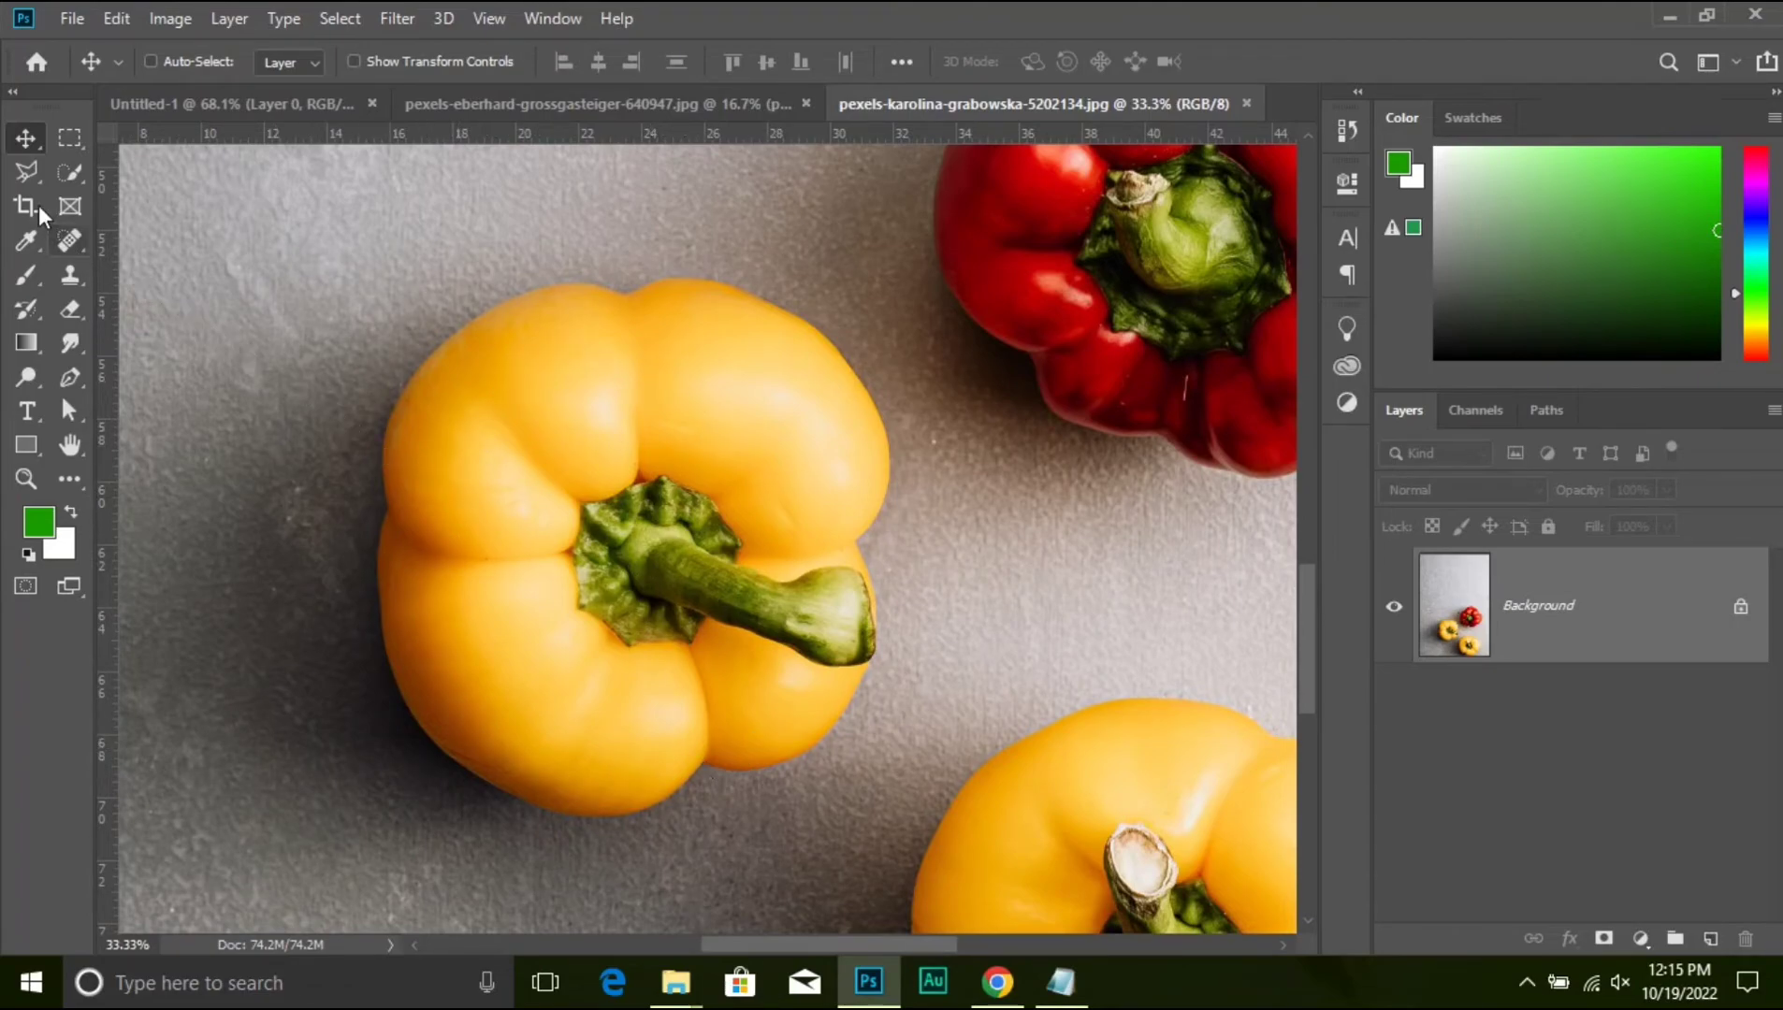
click(61, 175)
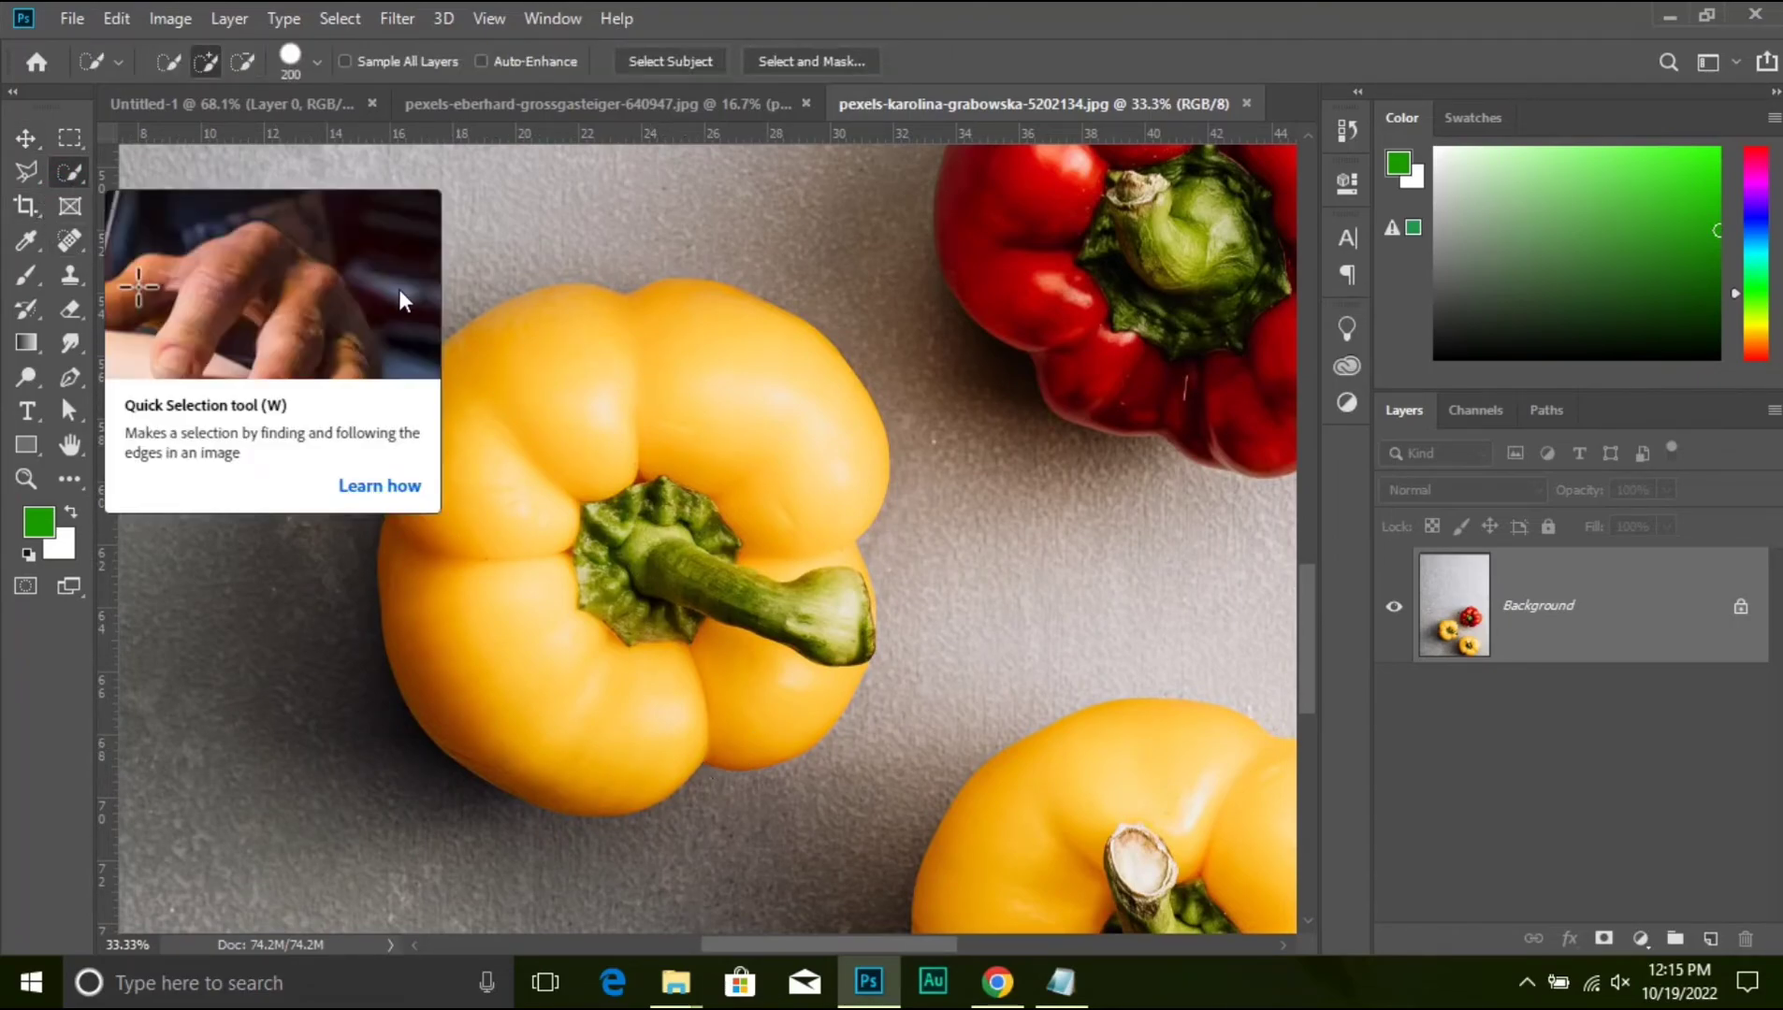
mouse_move(676, 350)
mouse_down()
mouse_move(472, 505)
mouse_move(523, 630)
mouse_move(613, 677)
mouse_move(829, 612)
mouse_up()
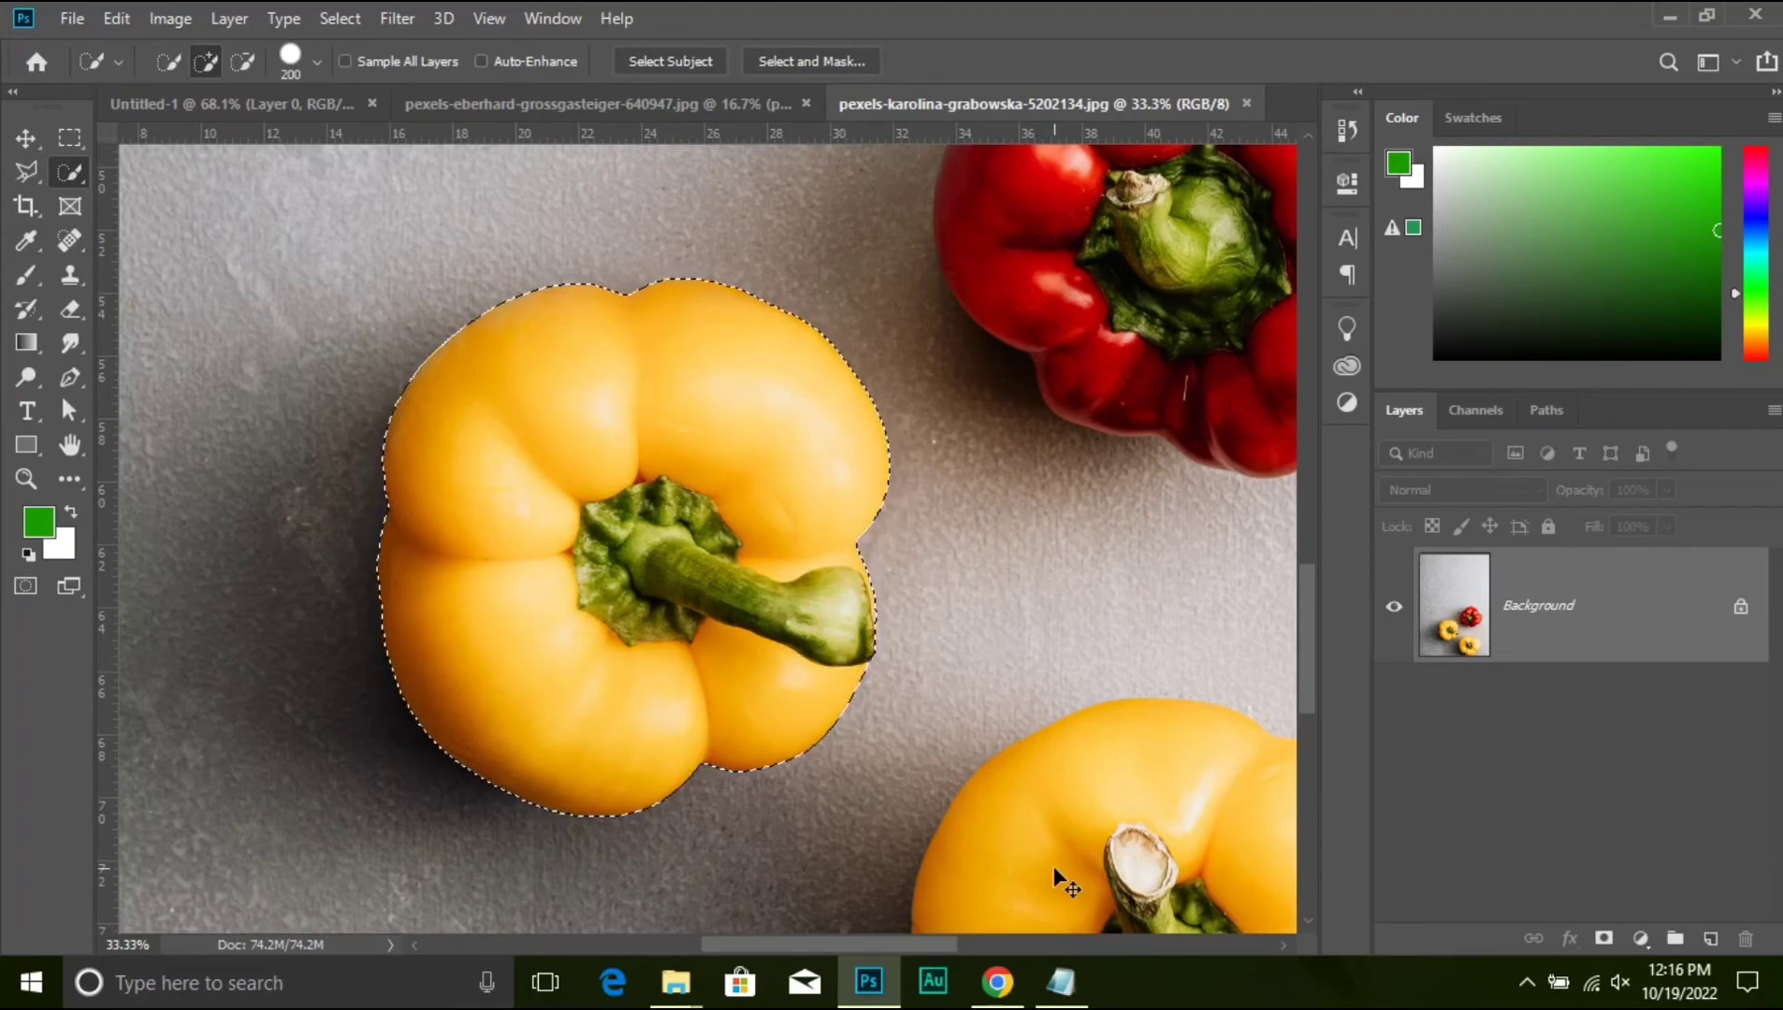
key(ctrl+j)
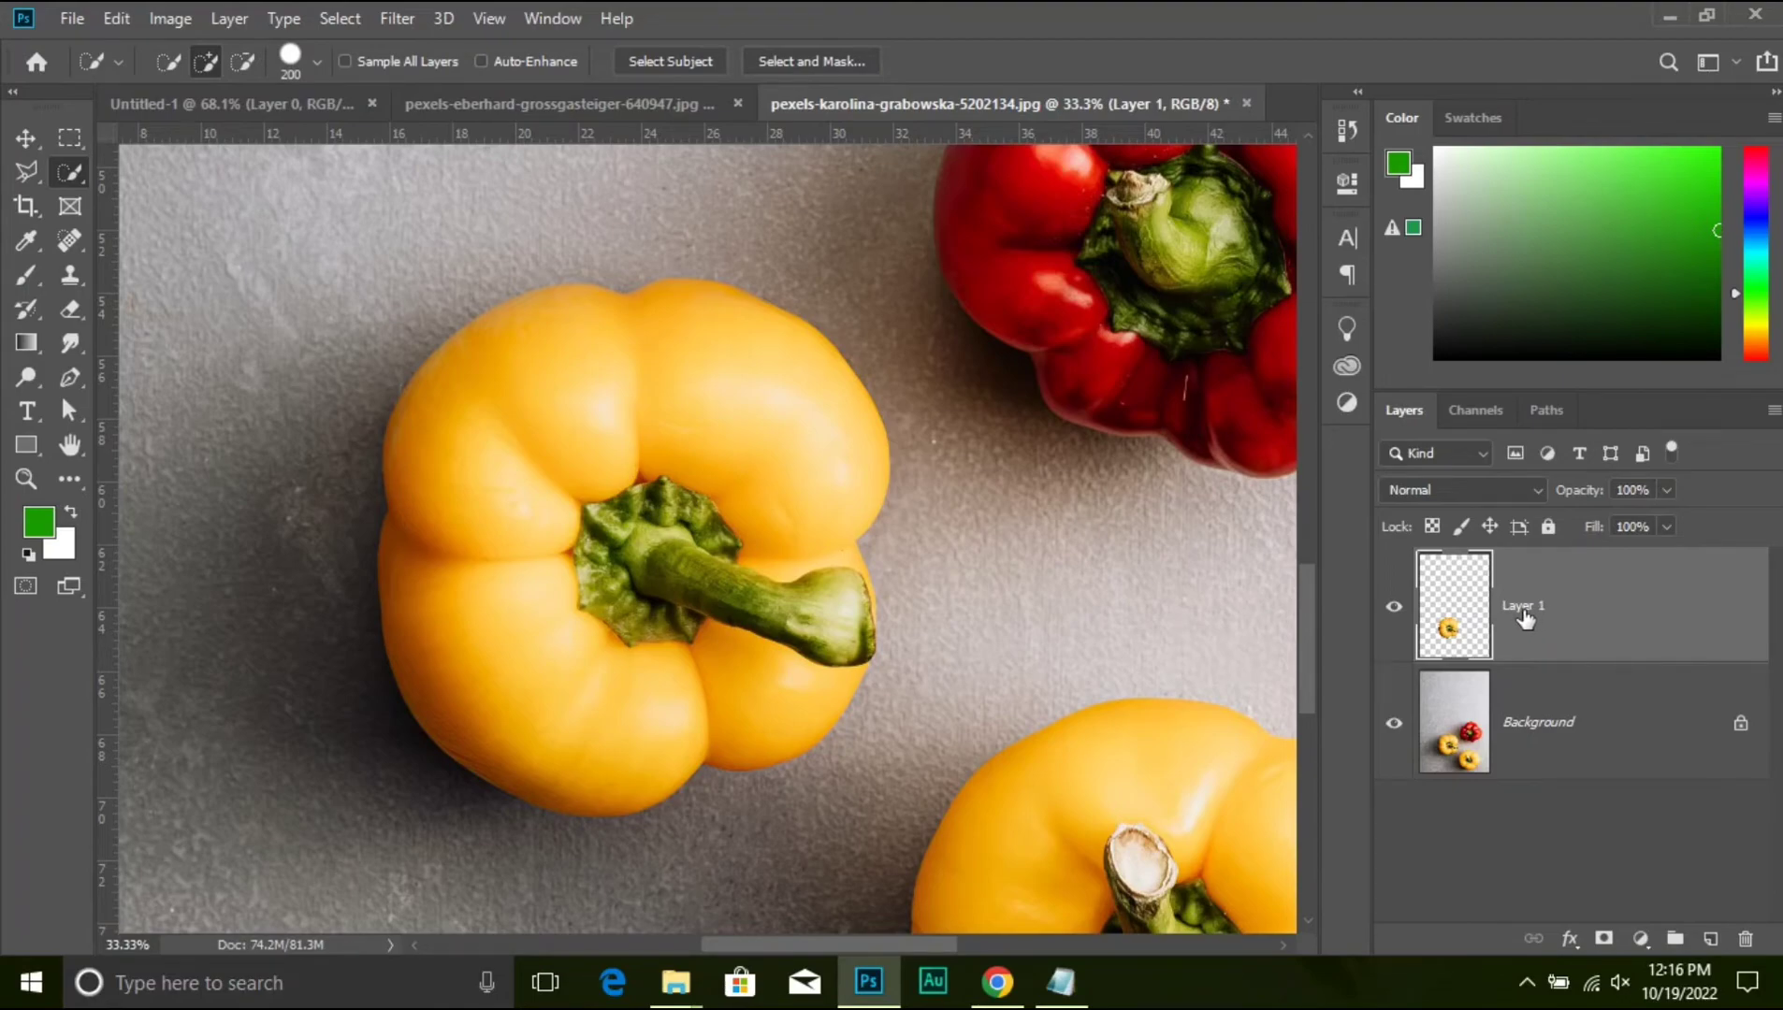
- Fill the copied pepper's outline with the green foreground color, deselect it, and set the layer's blend mode to Color
ctrl+click(1459, 625)
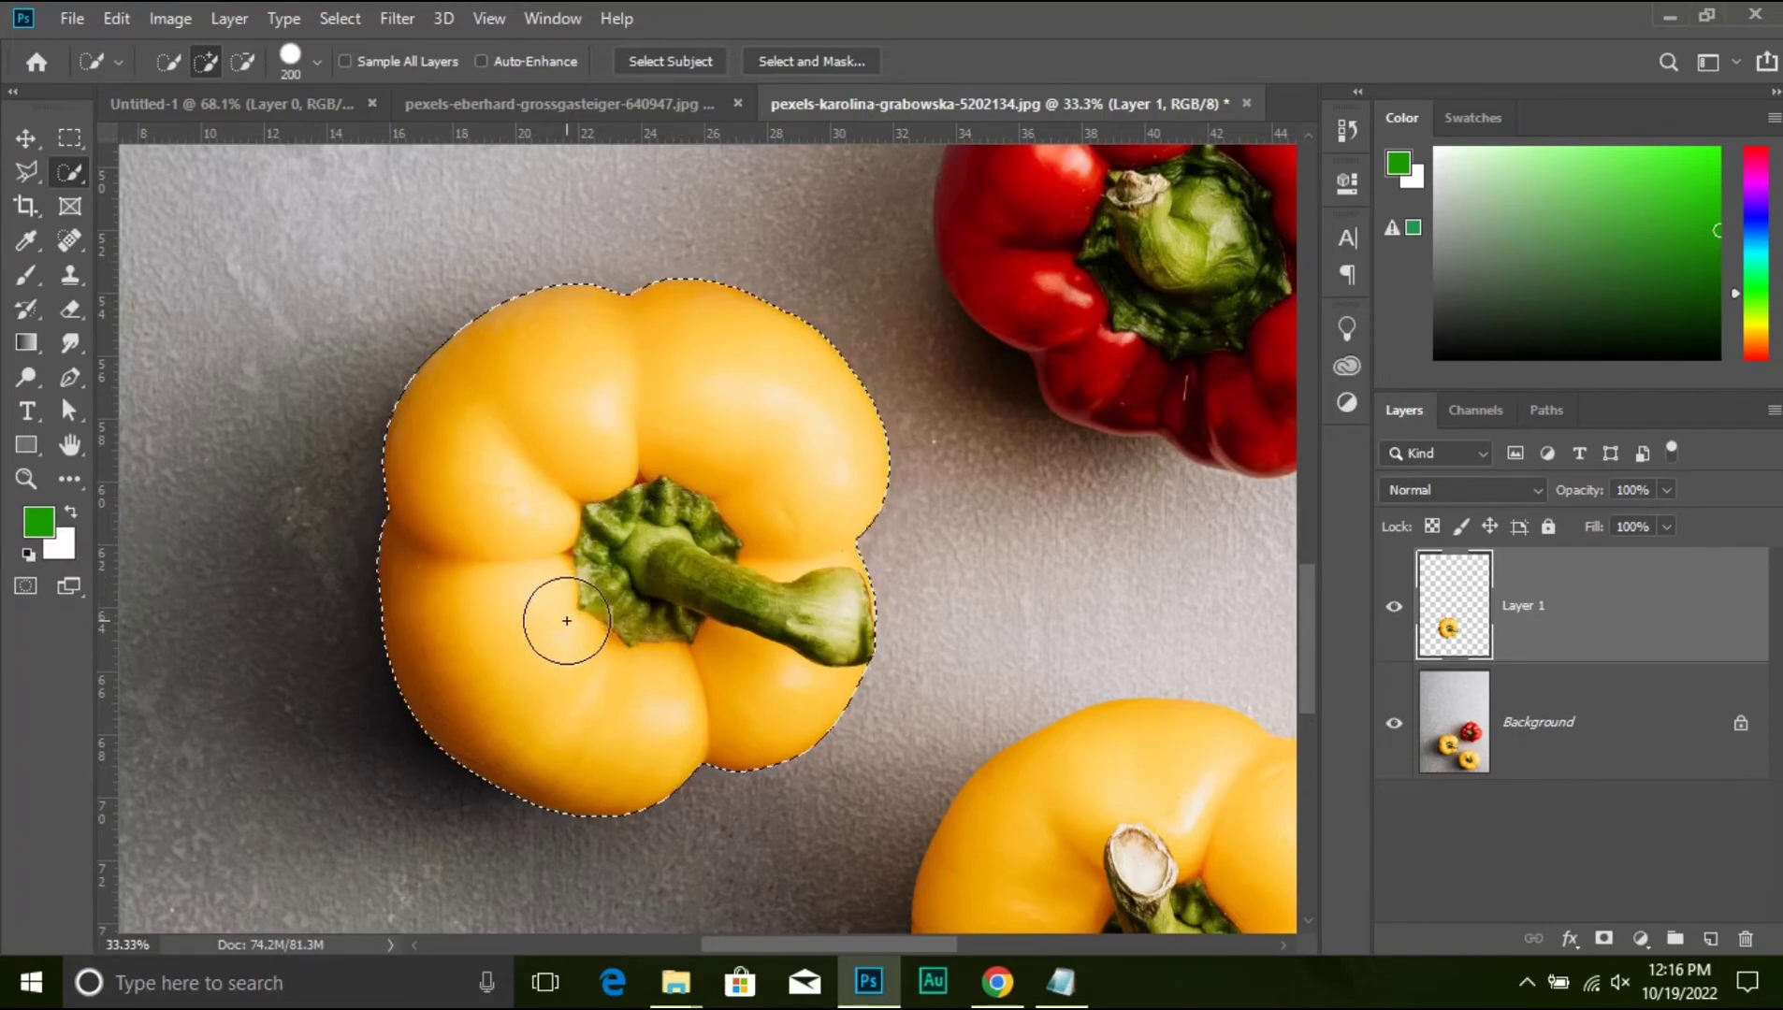
key(alt)
key(alt+BackSpace)
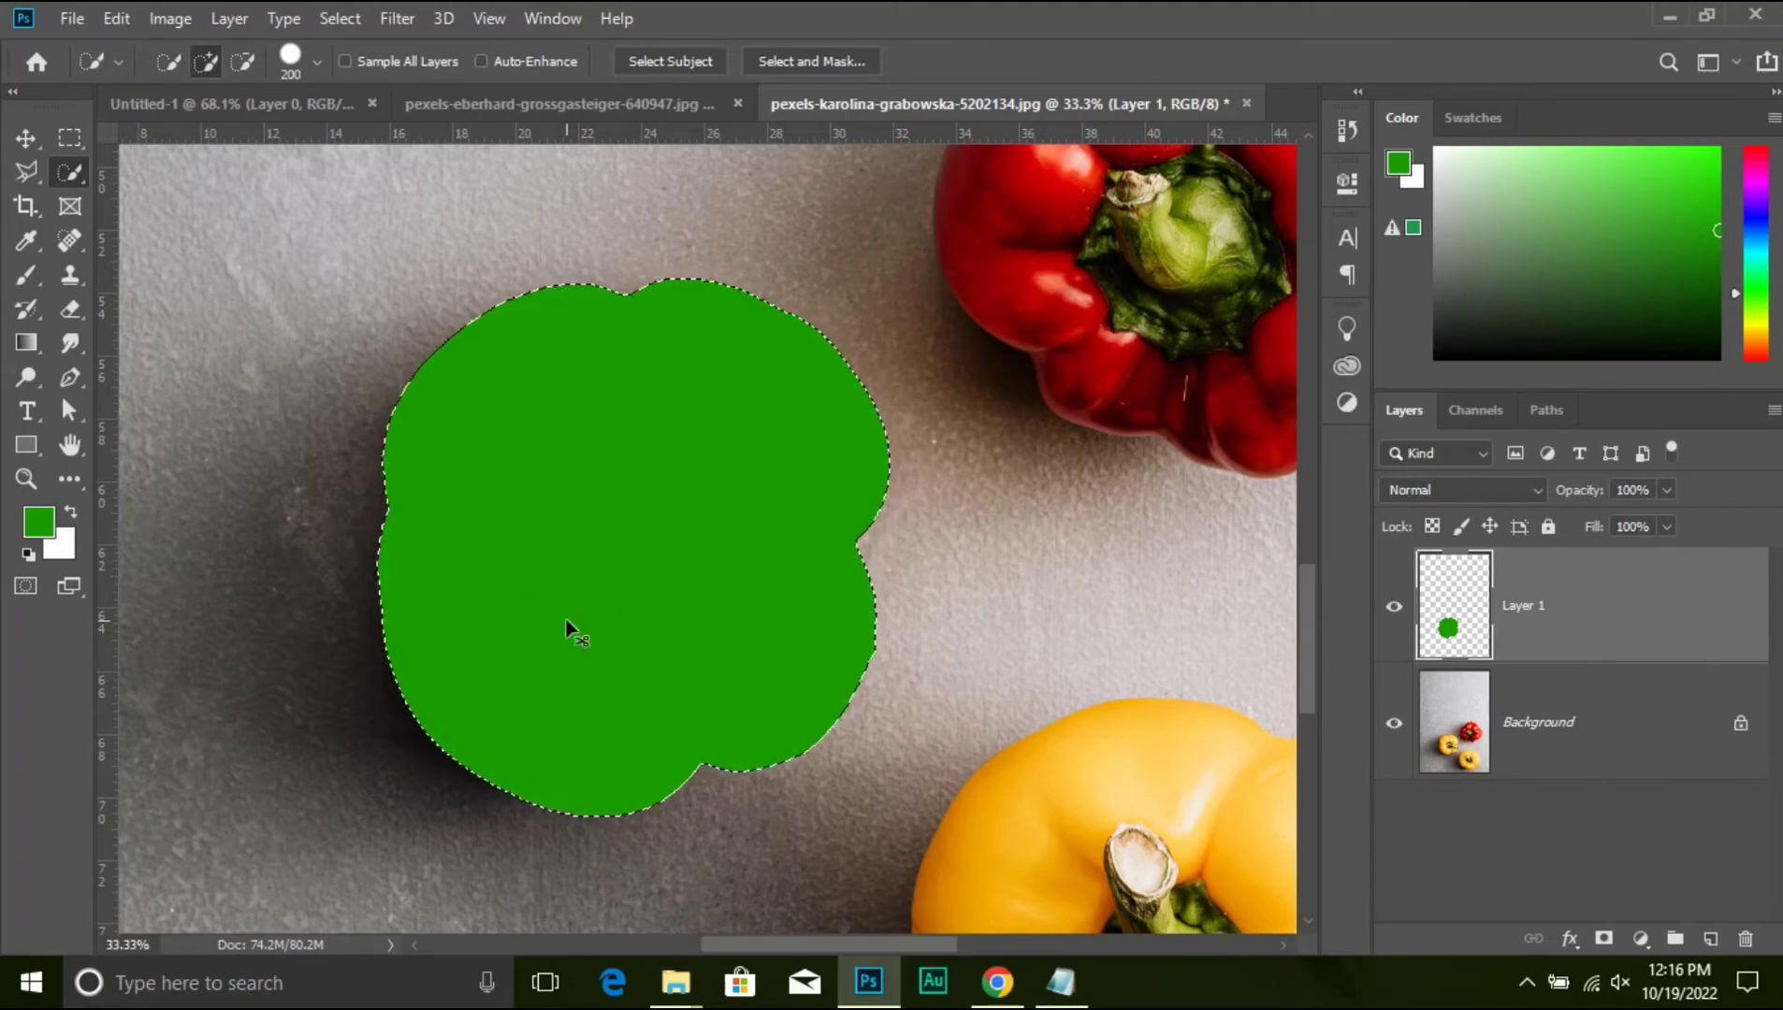
key(ctrl+d)
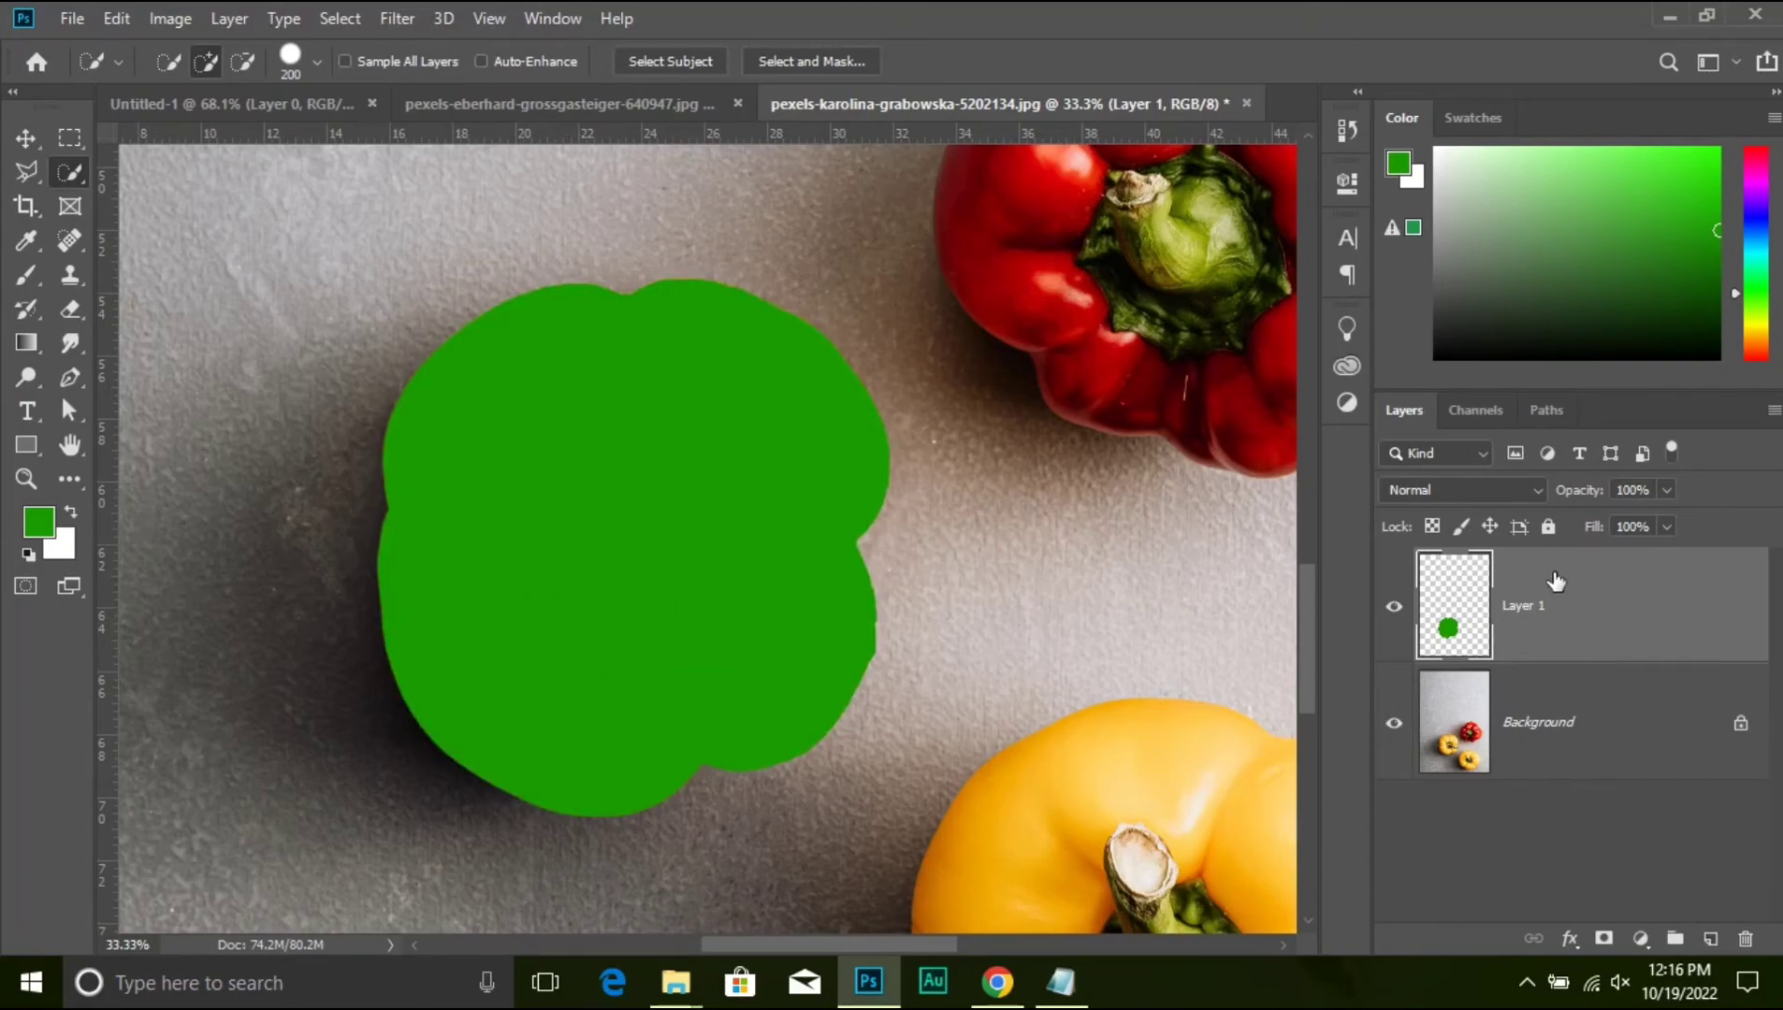
click(1522, 489)
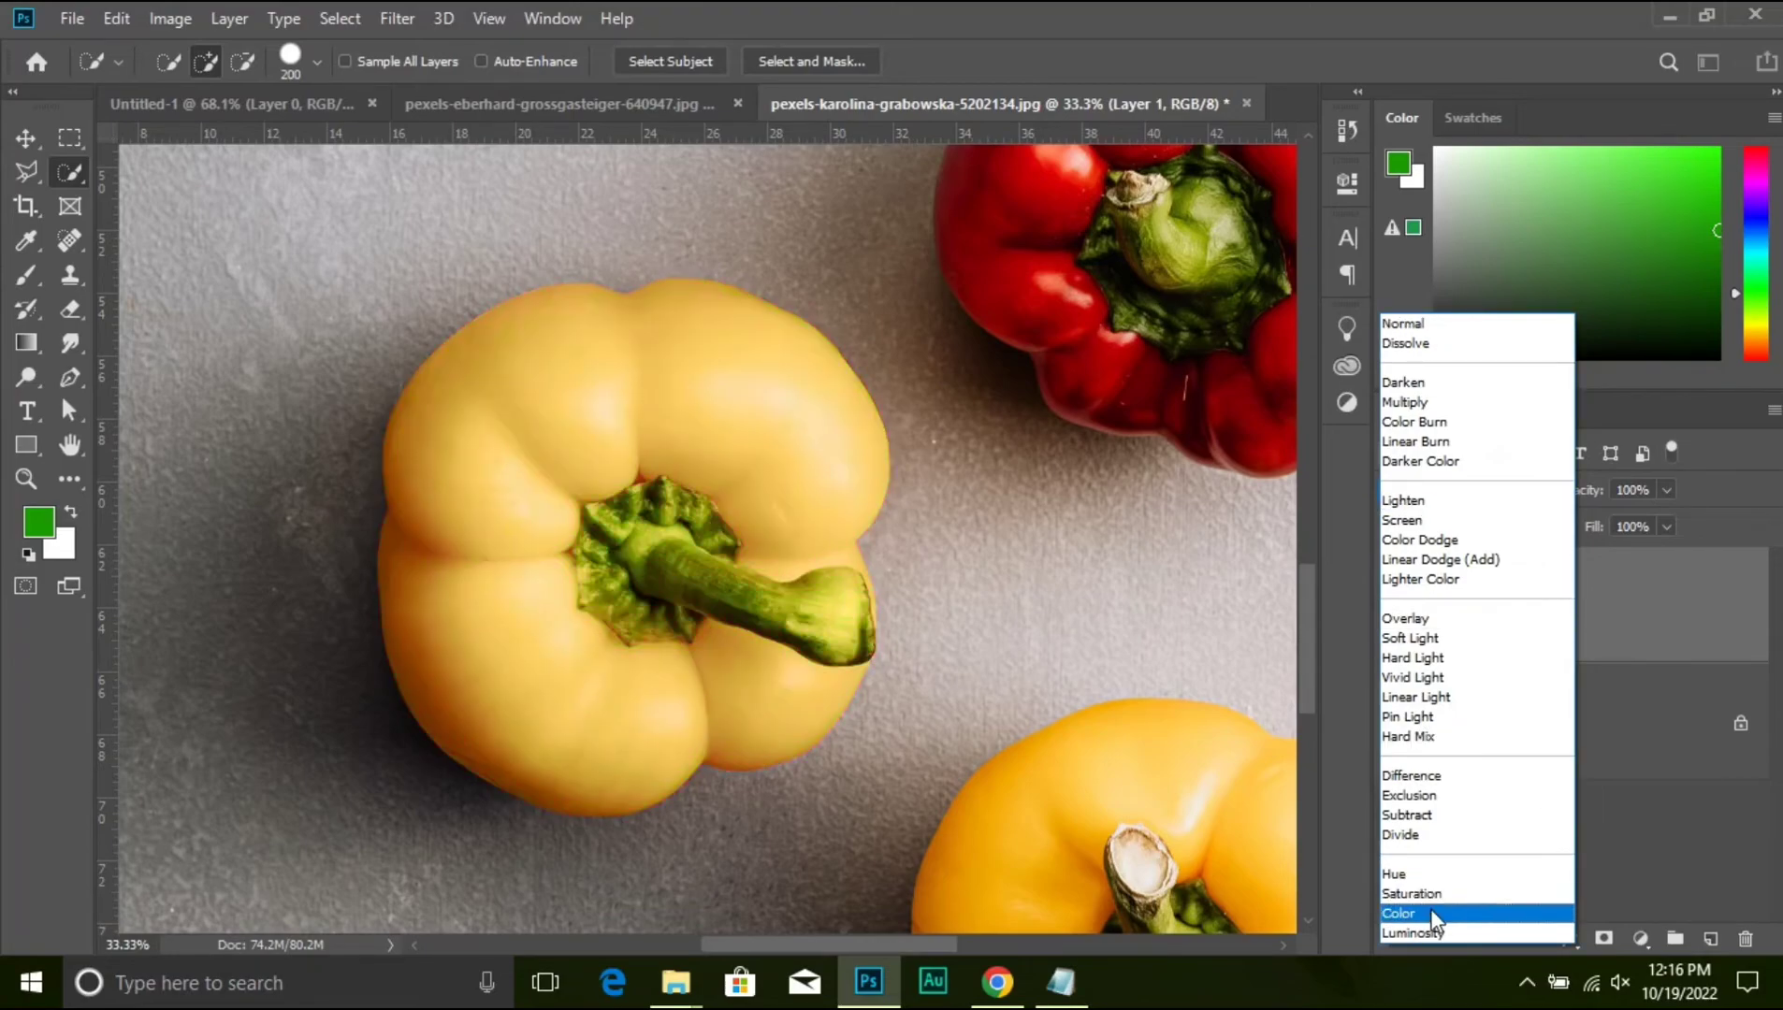
click(1429, 909)
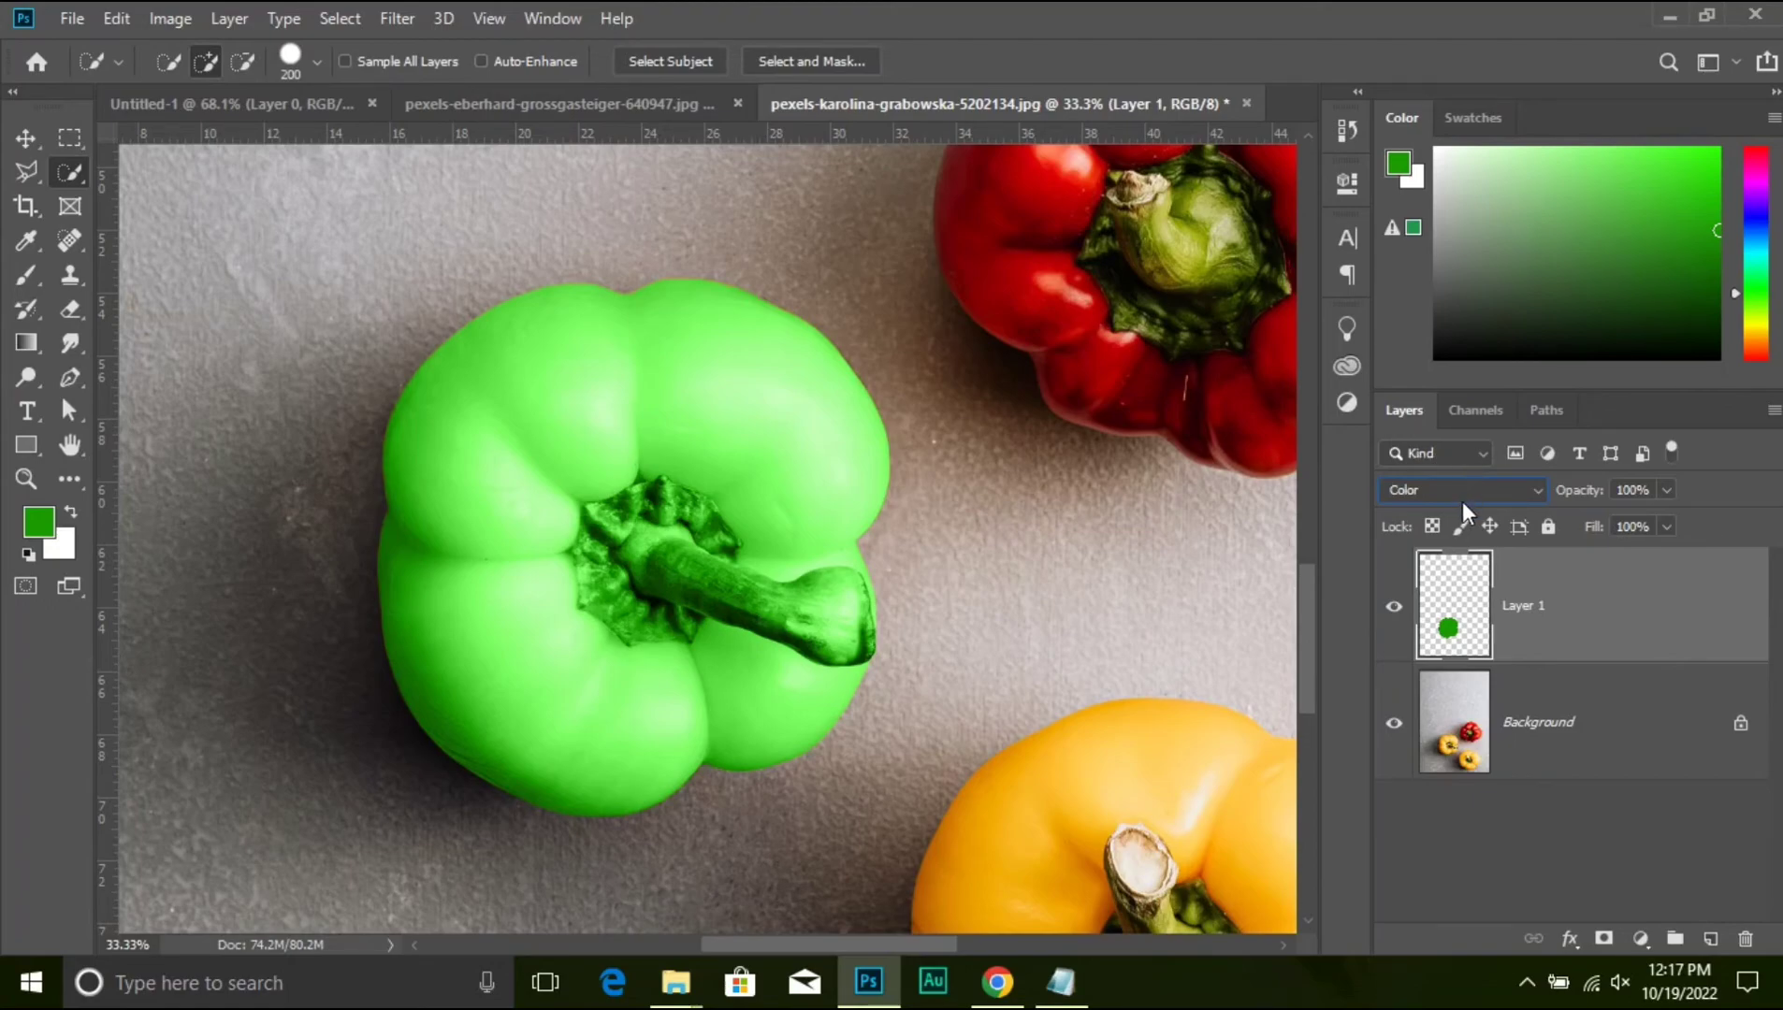
- Switch to the mountain landscape document and filter its layers by the name 386
click(1470, 455)
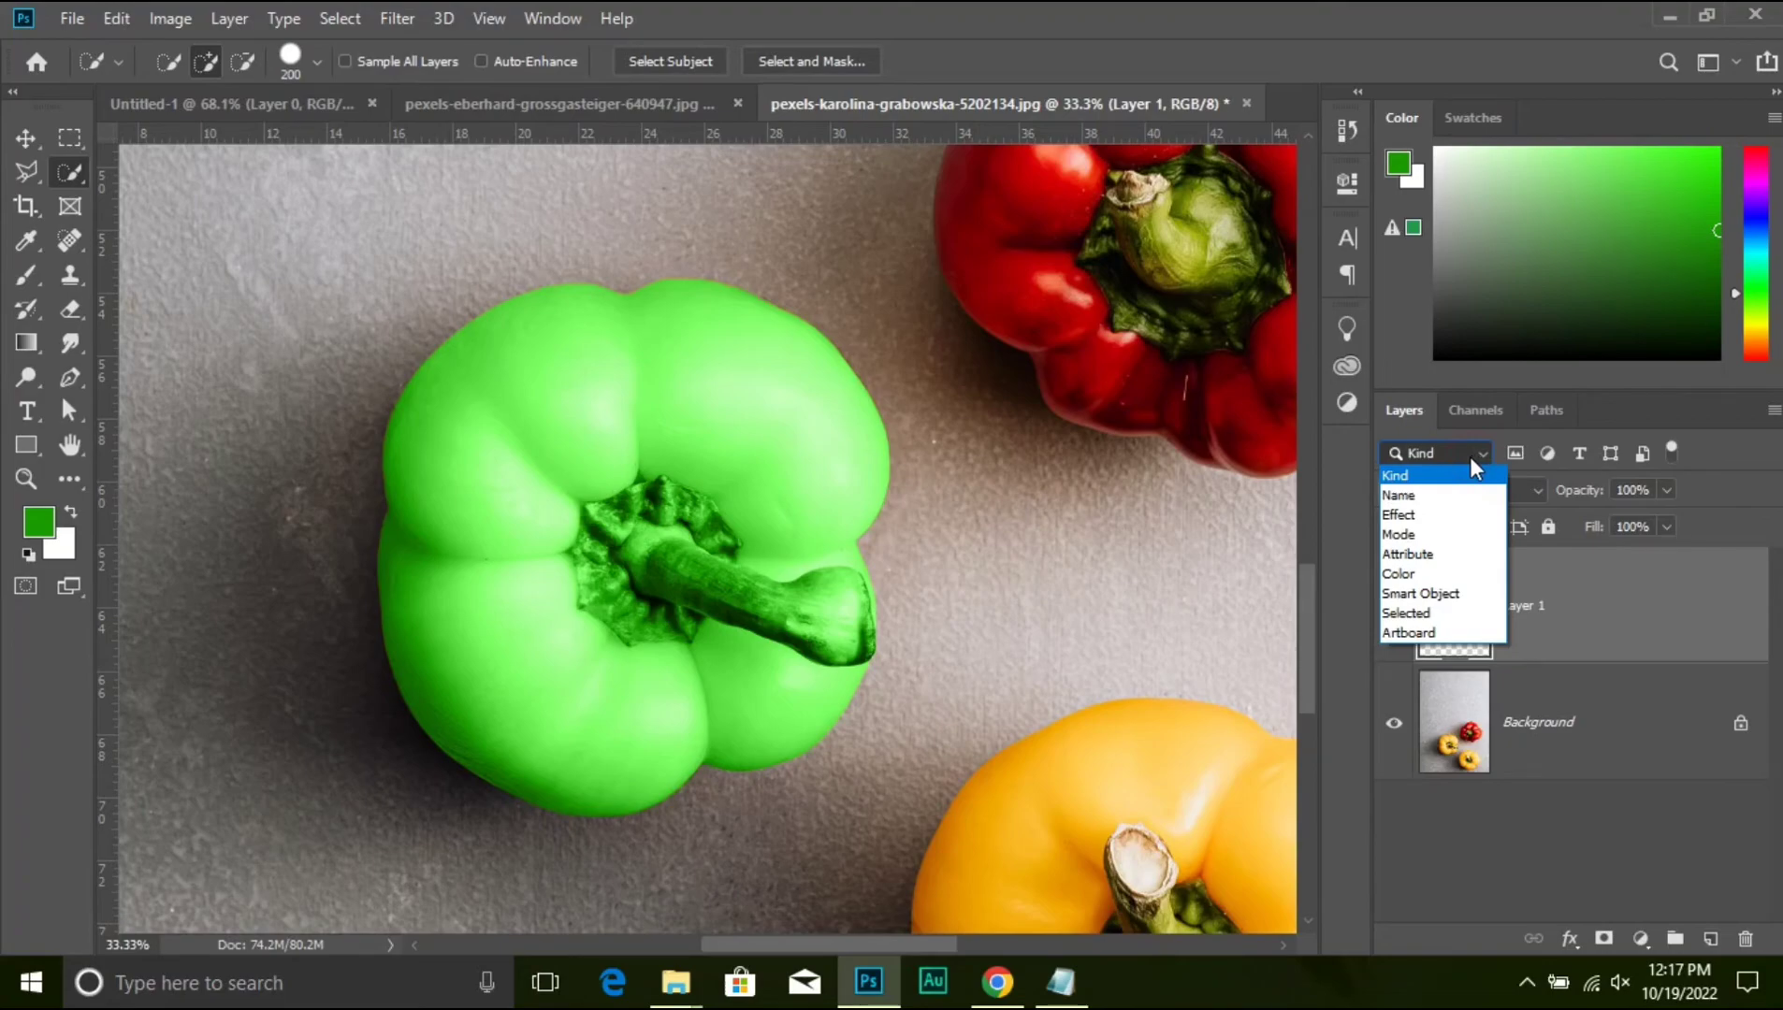
click(1414, 475)
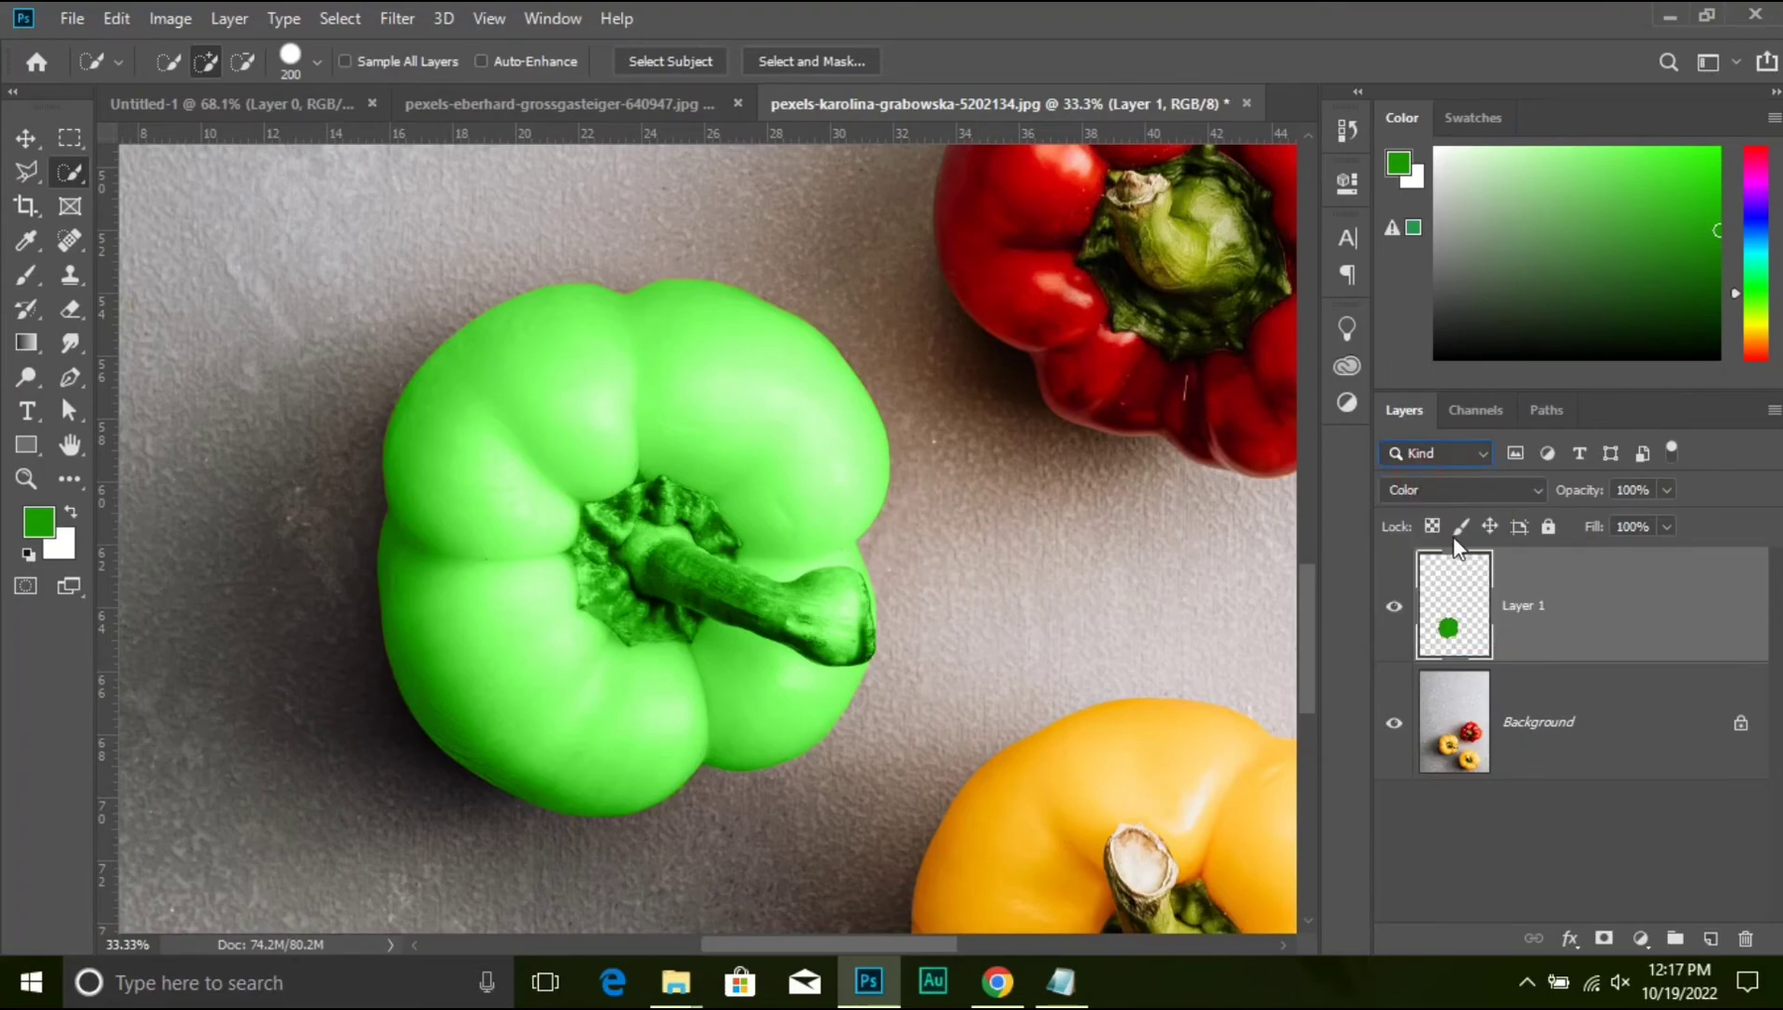
click(632, 102)
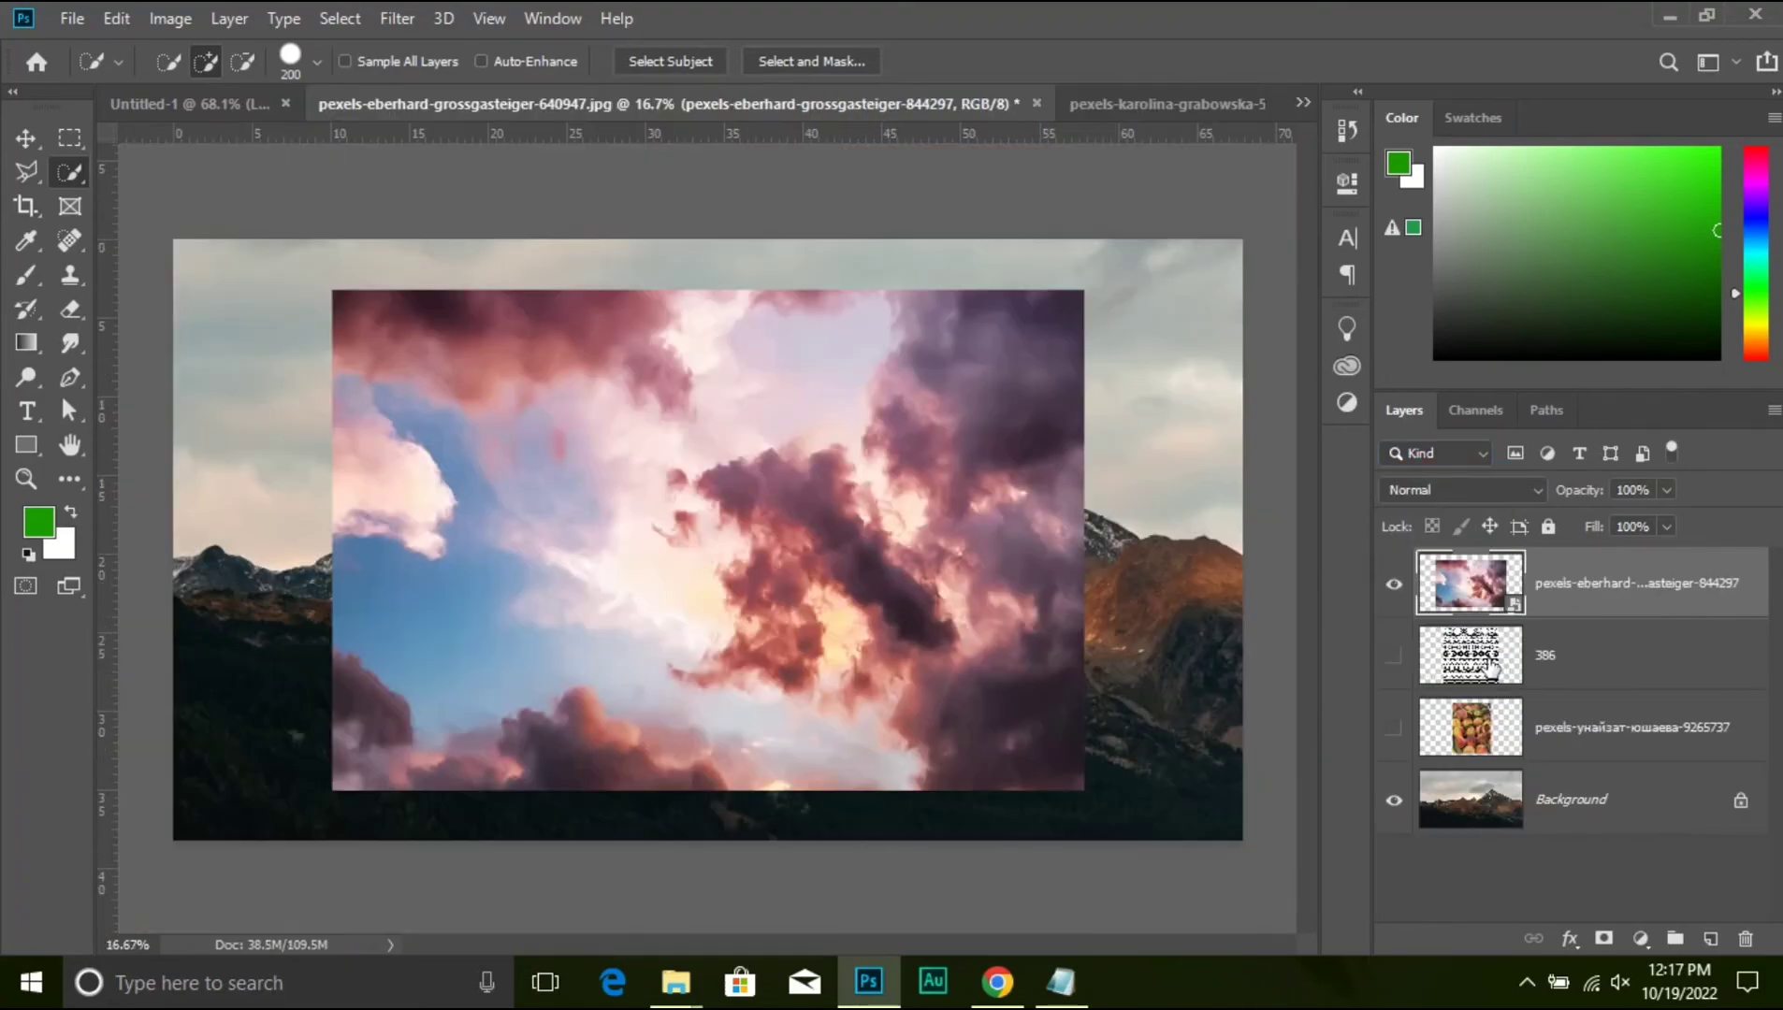
click(1424, 456)
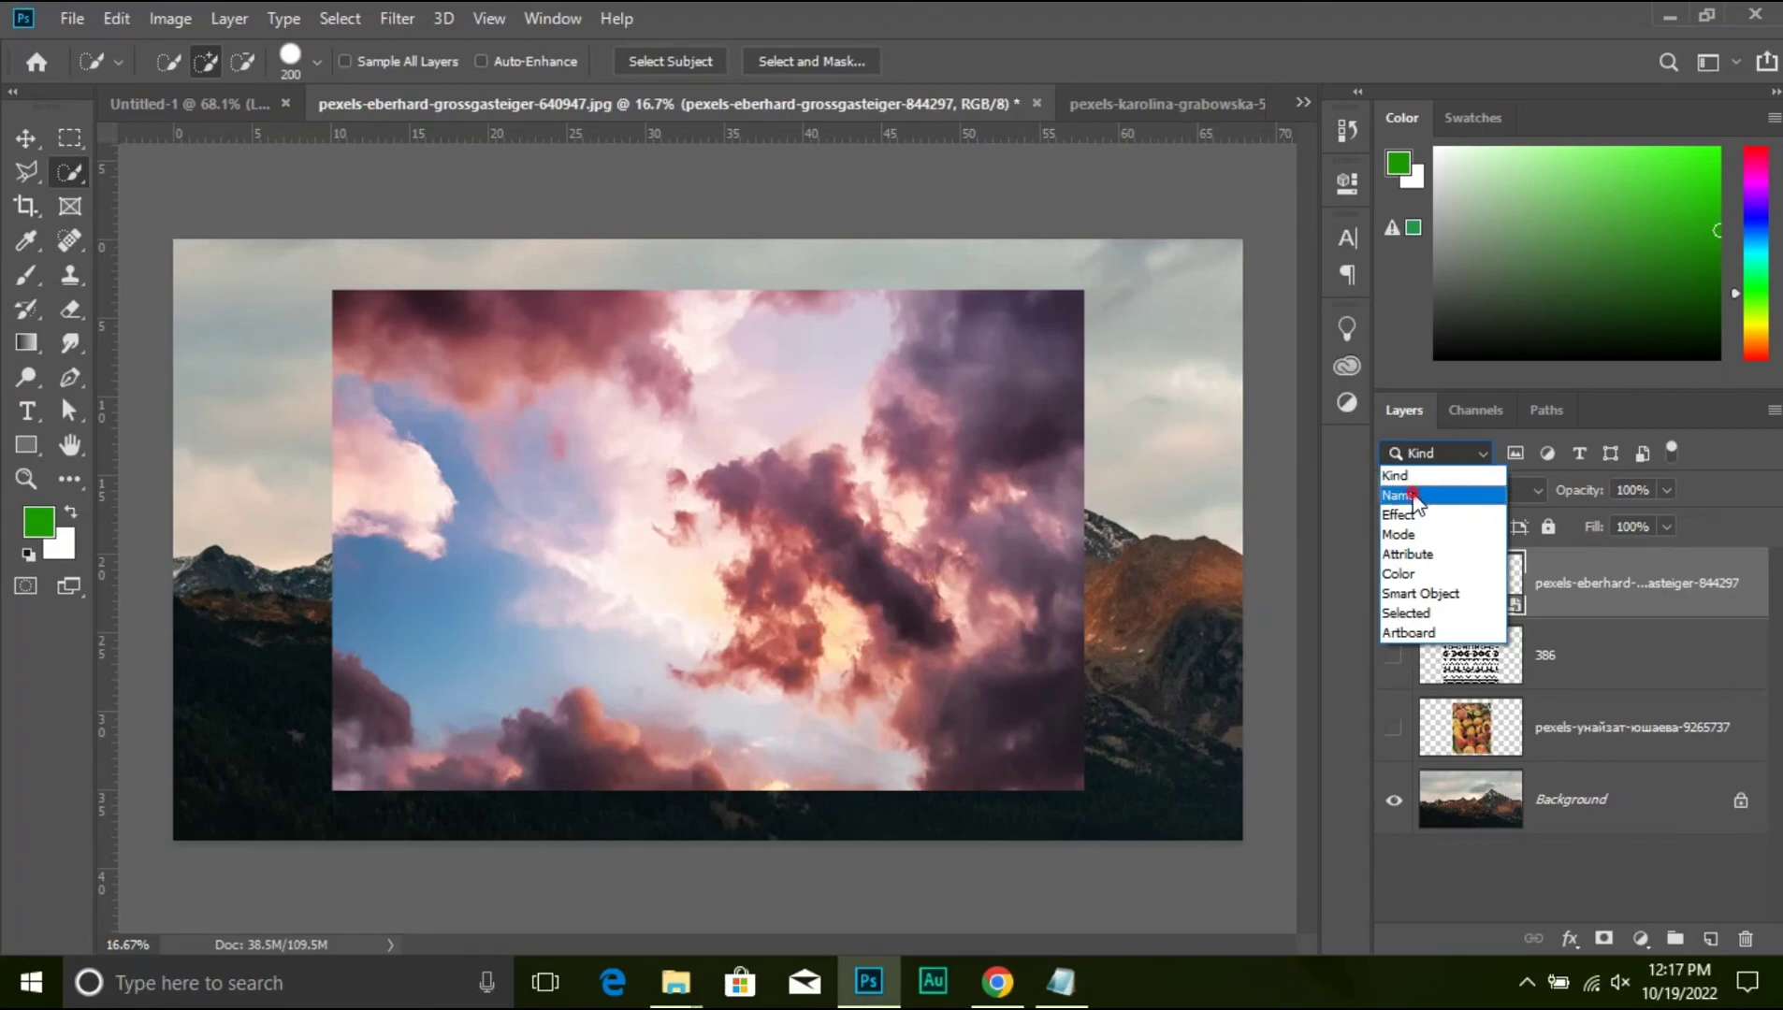
click(1412, 494)
click(1510, 455)
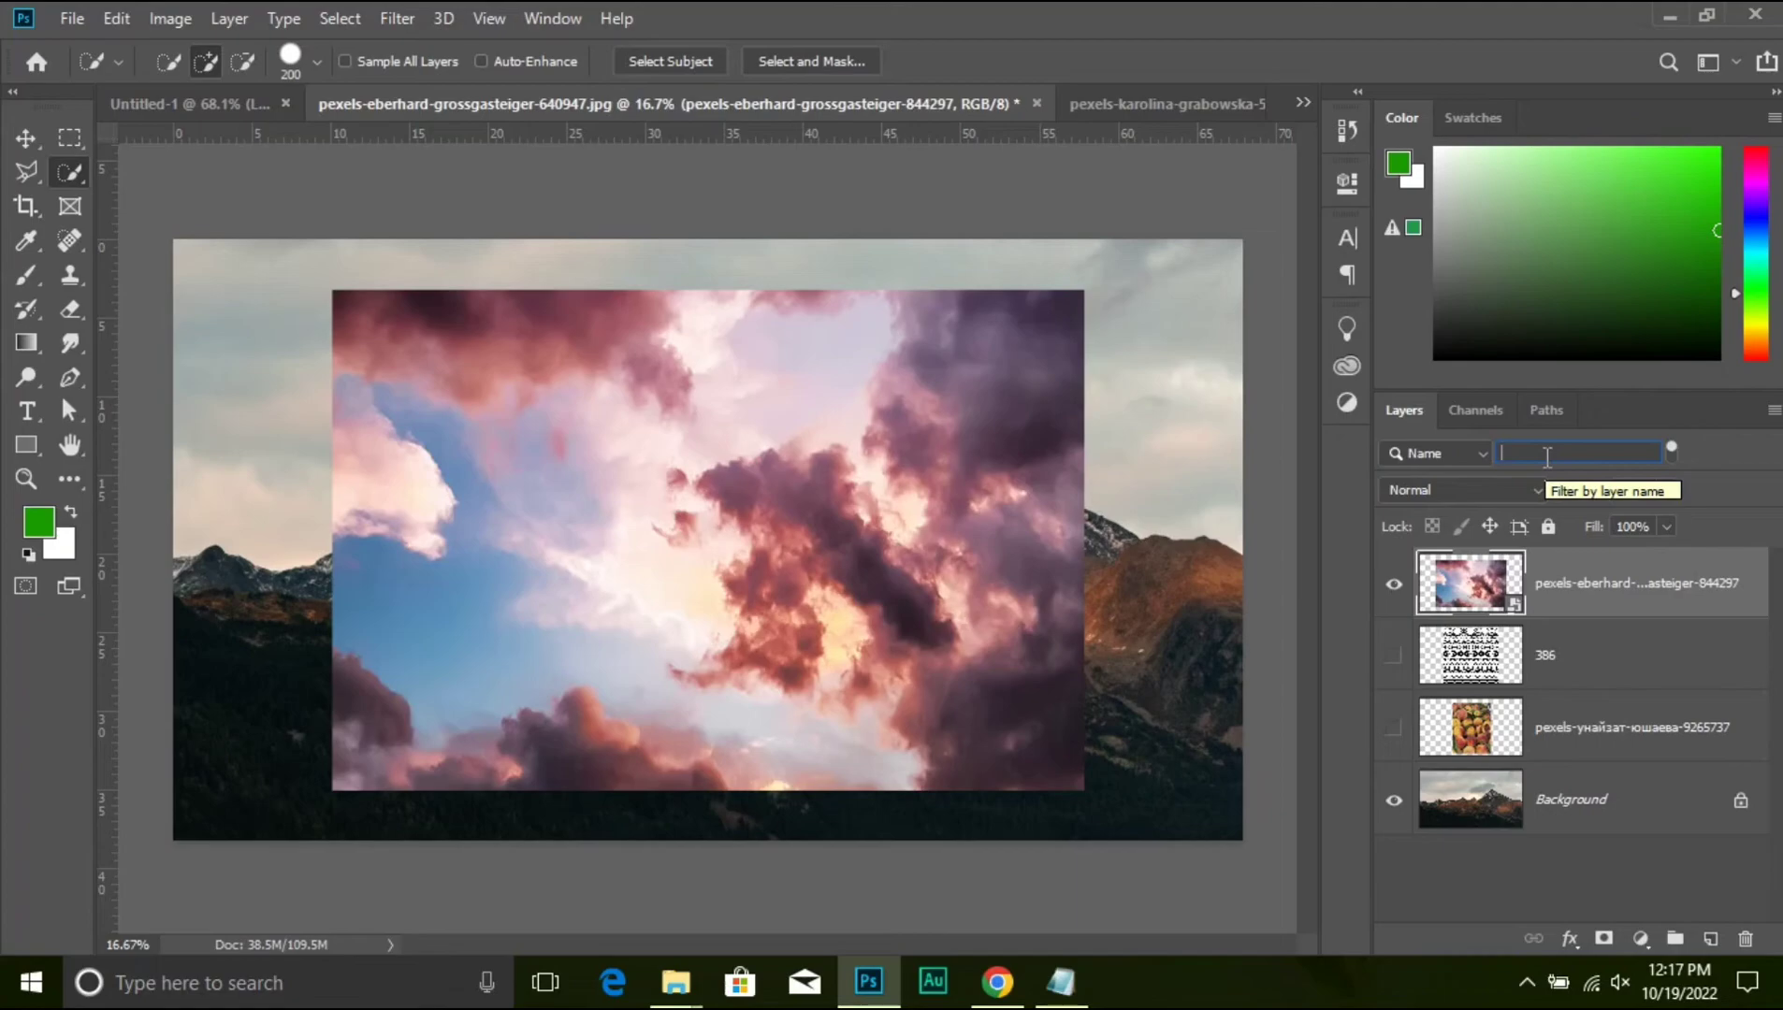
text(386)
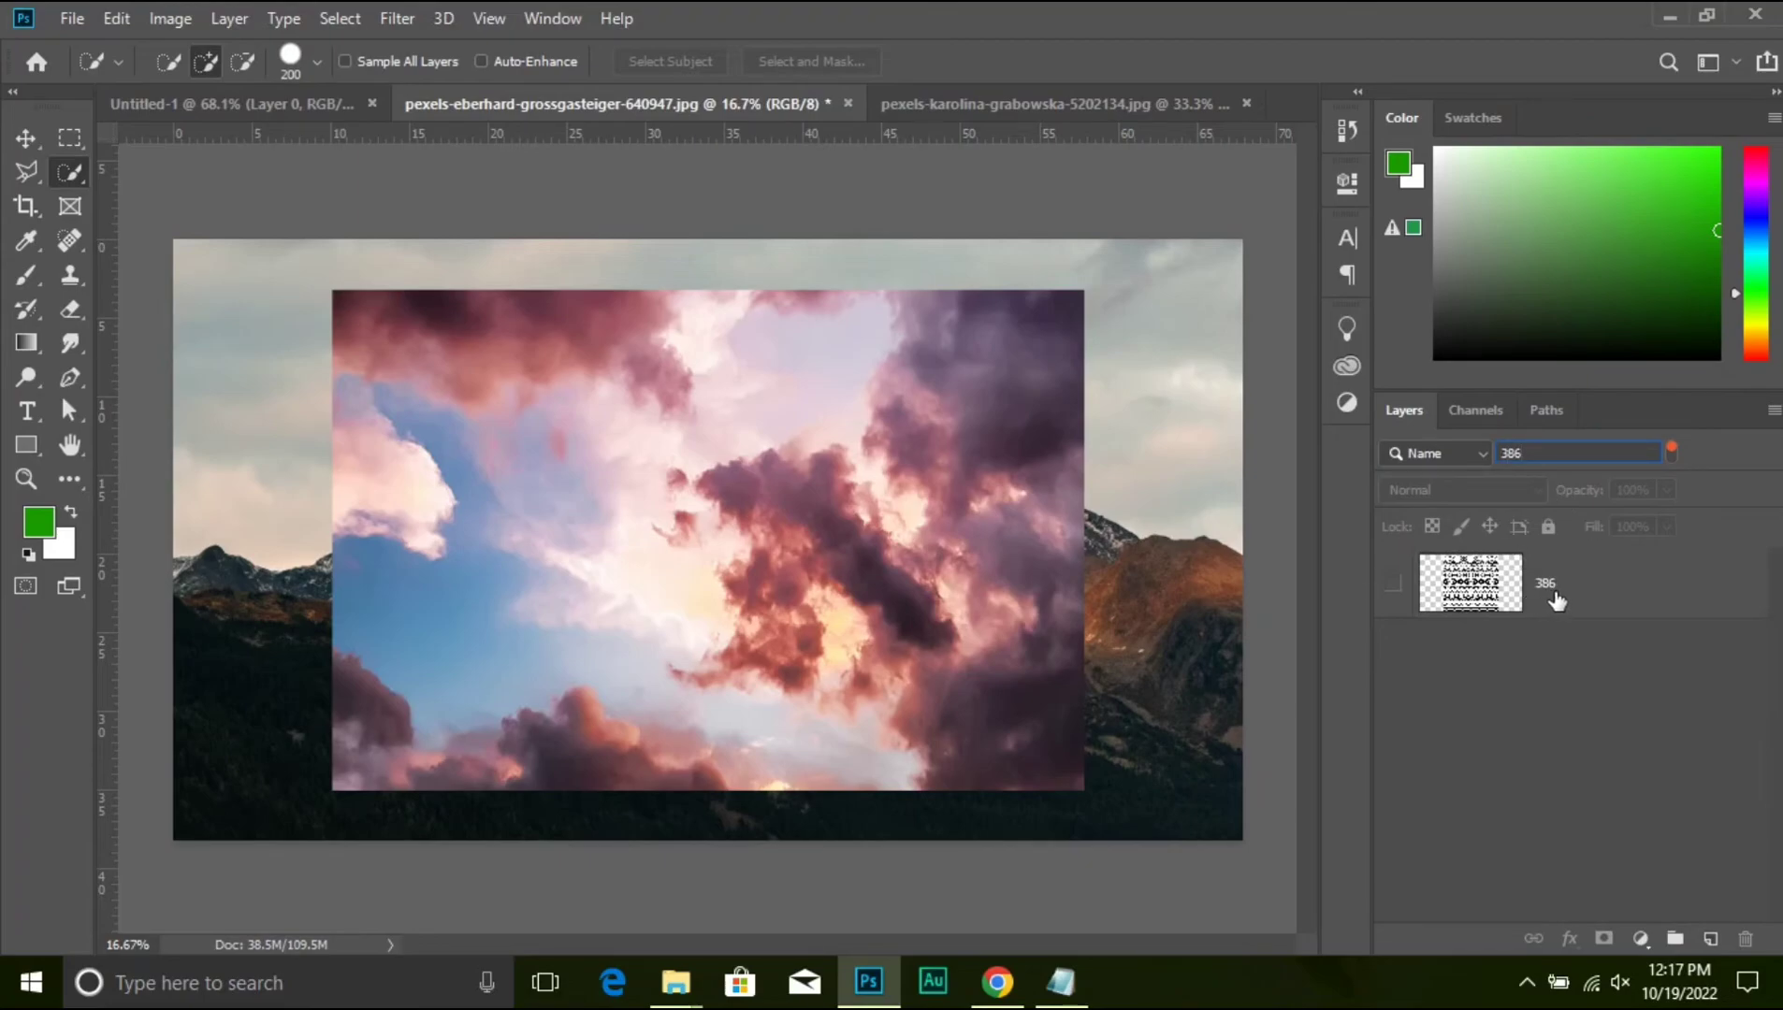
- Look through the available layer filter types and reset the layer filter to Kind
drag(1535, 451, 1472, 453)
click(1452, 462)
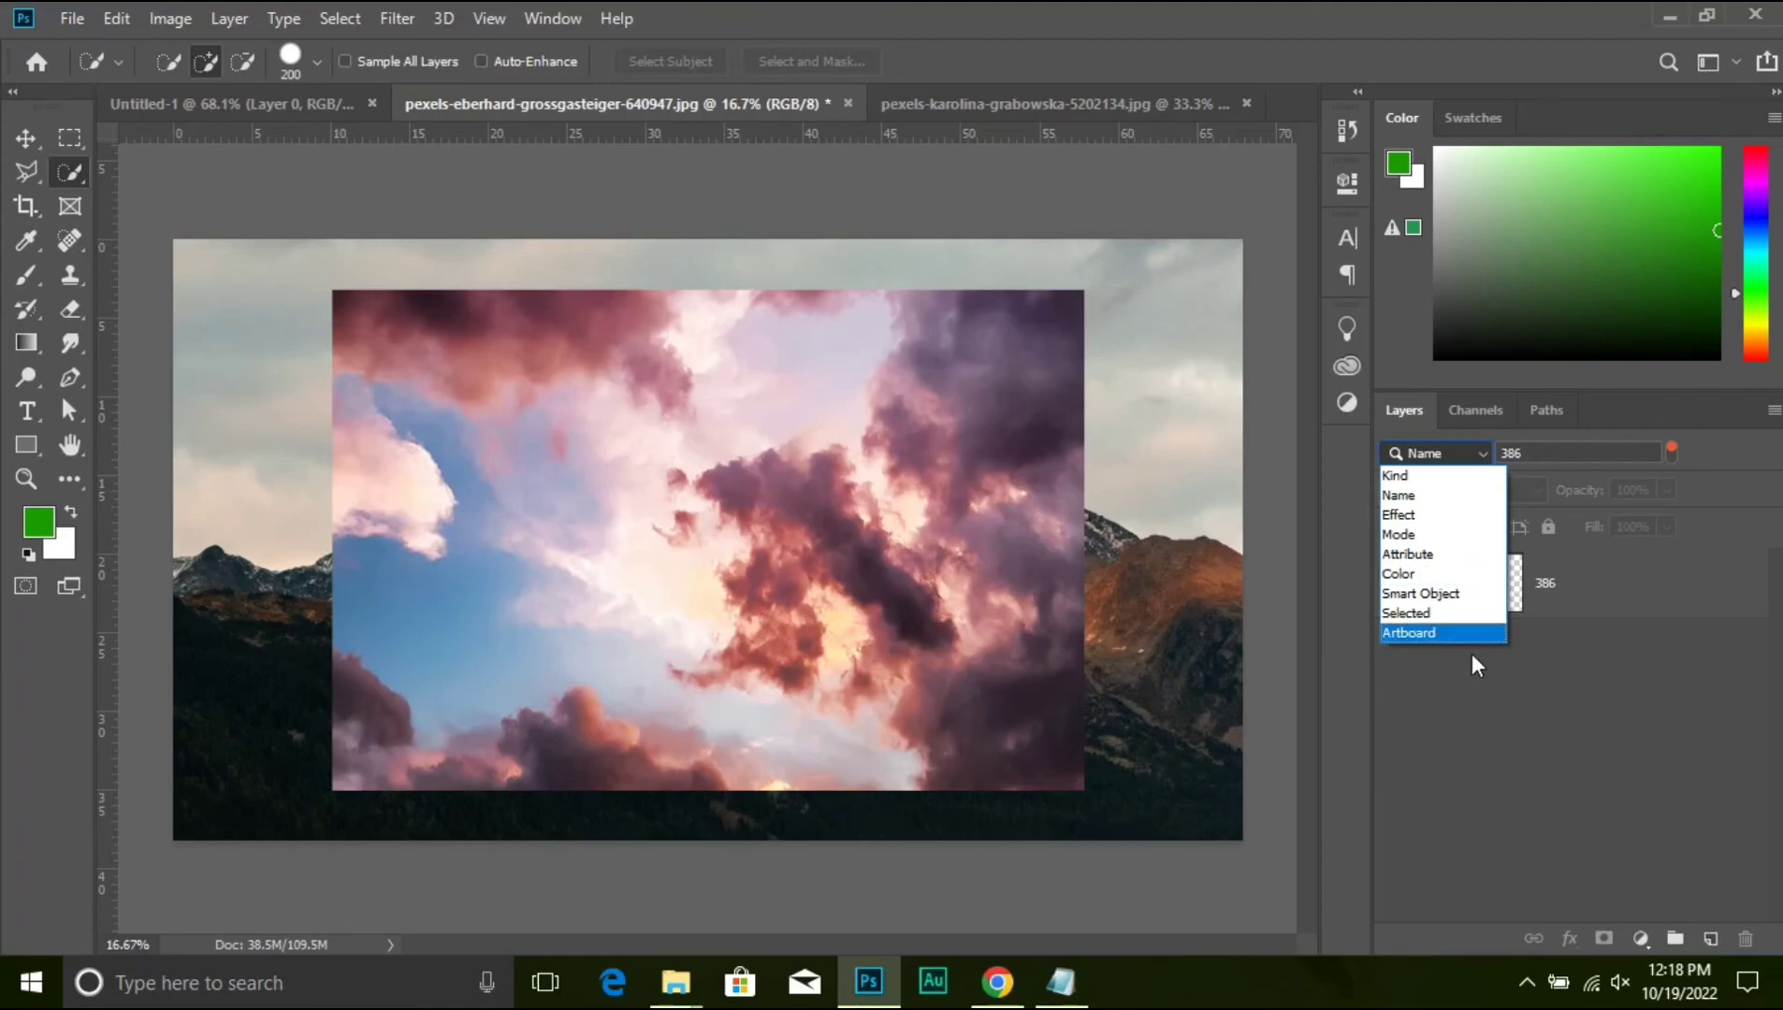
click(1475, 455)
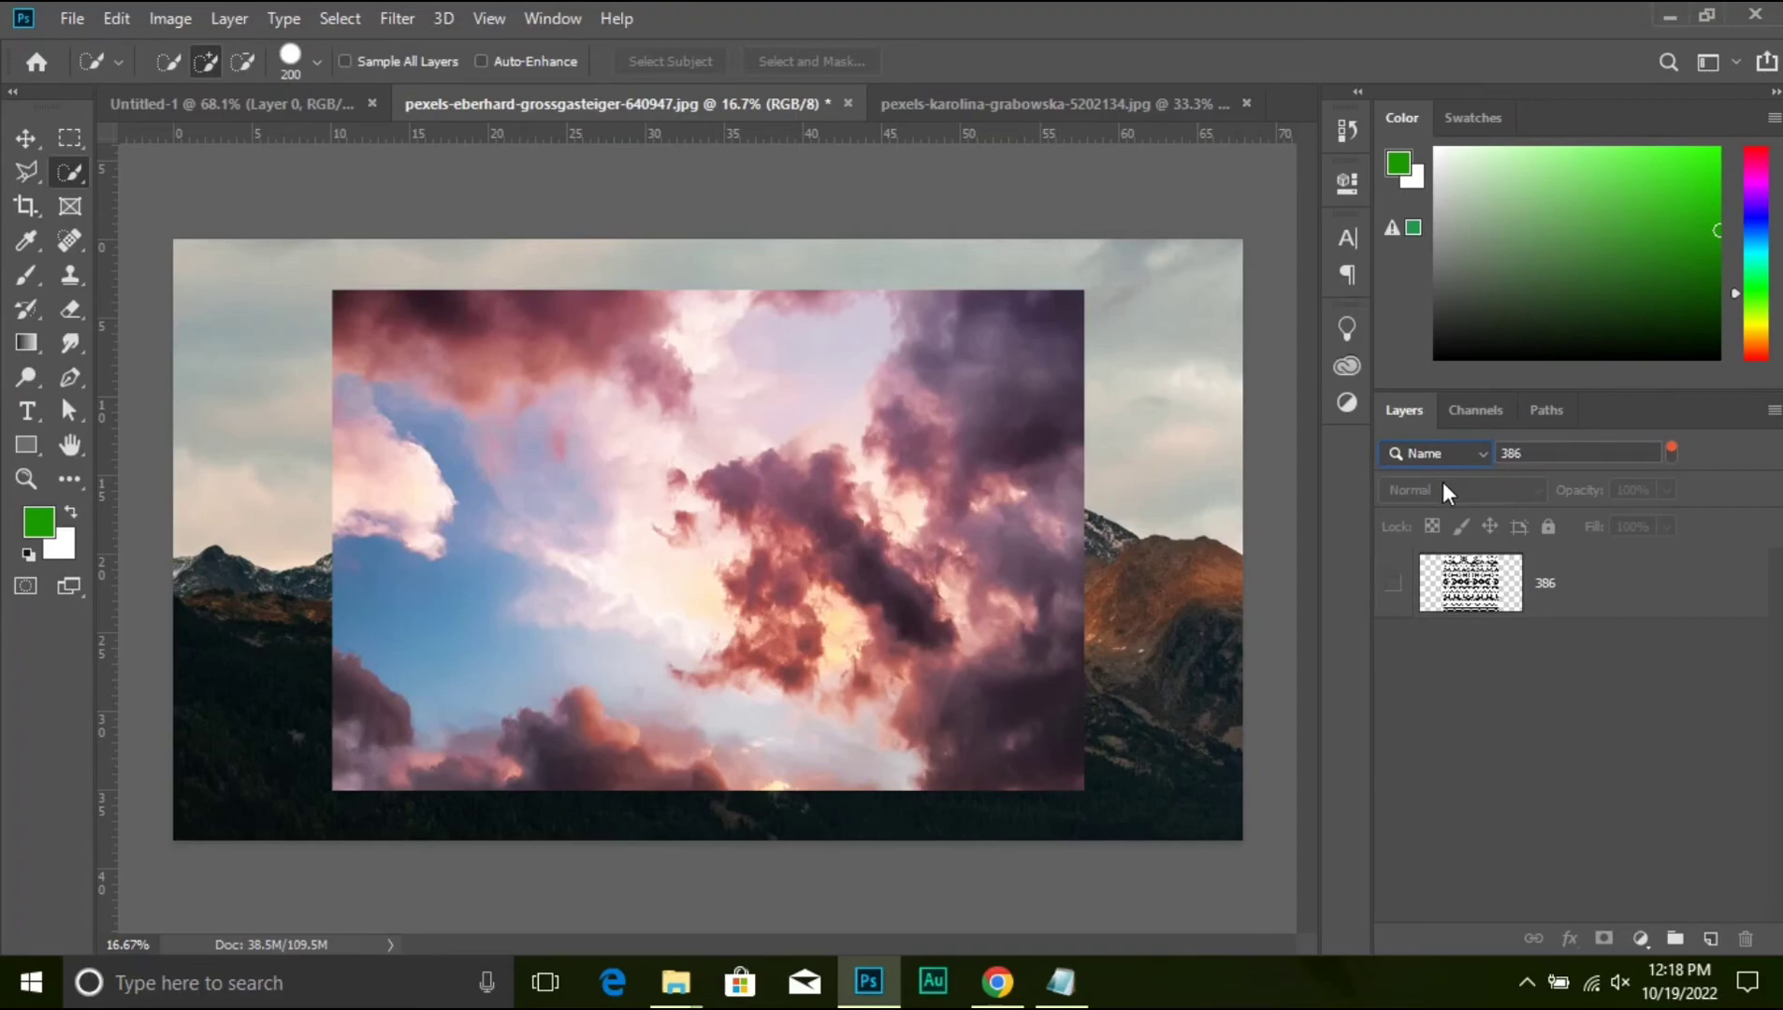
click(1472, 458)
click(1446, 478)
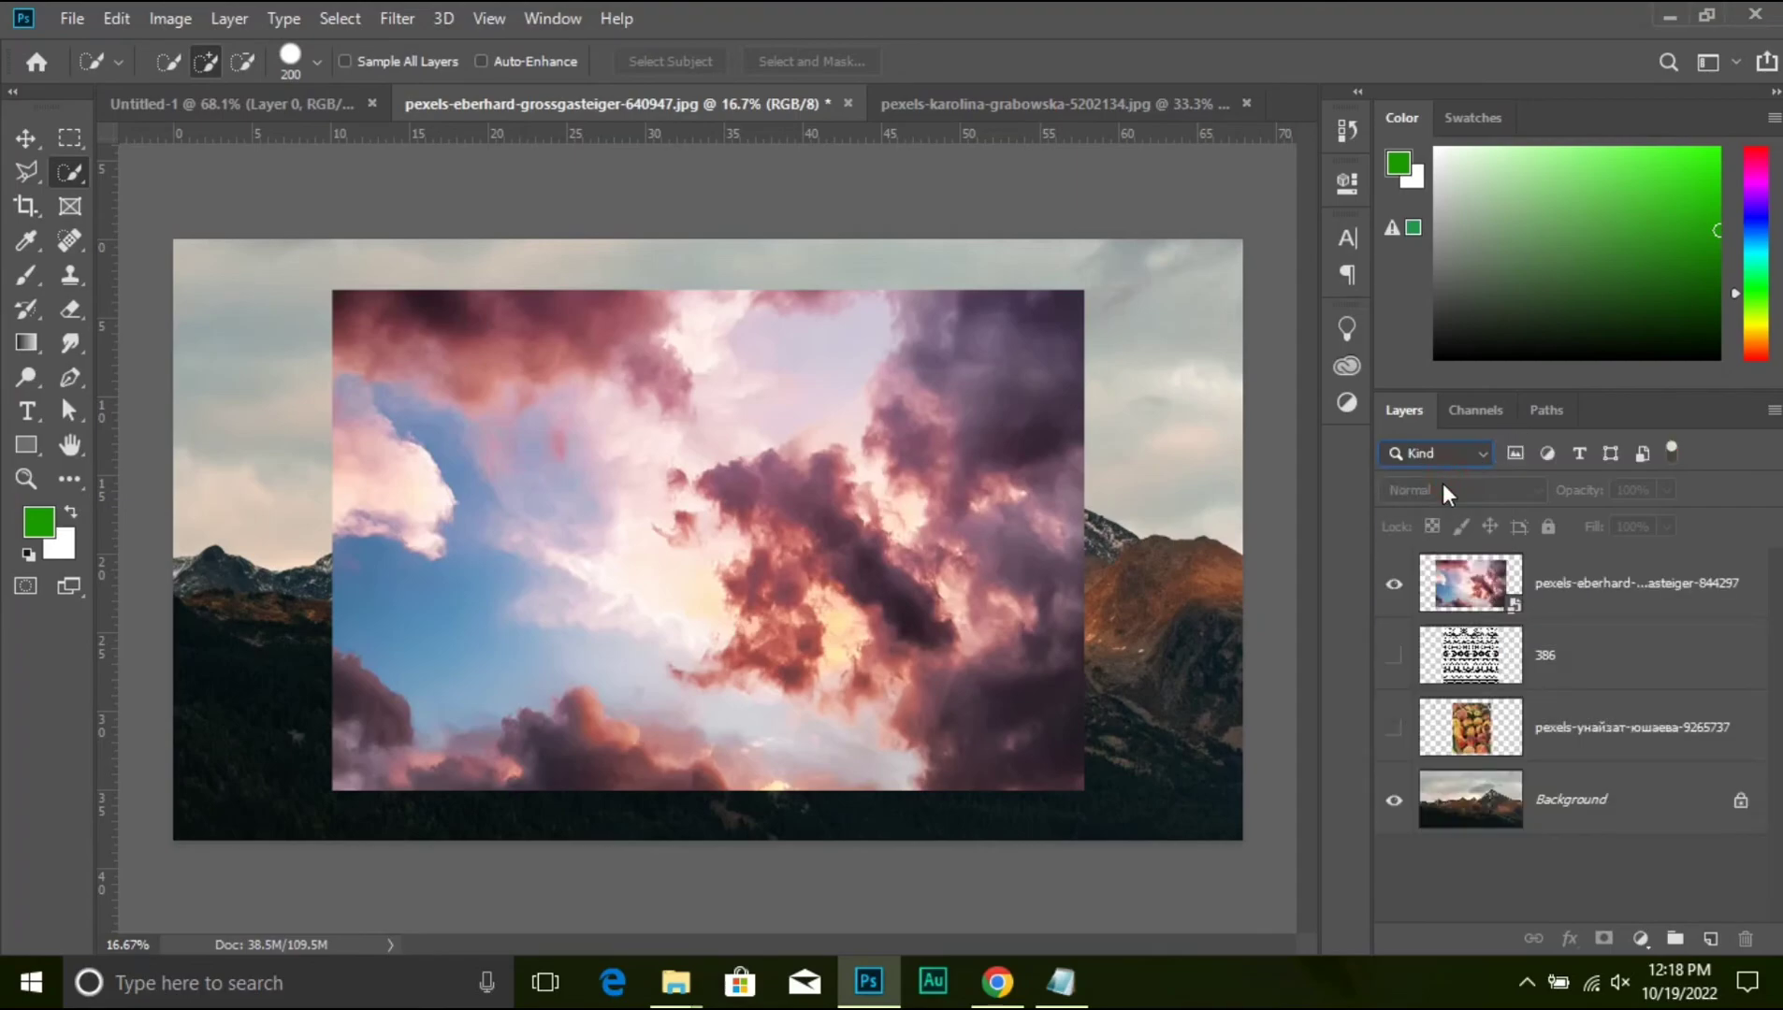